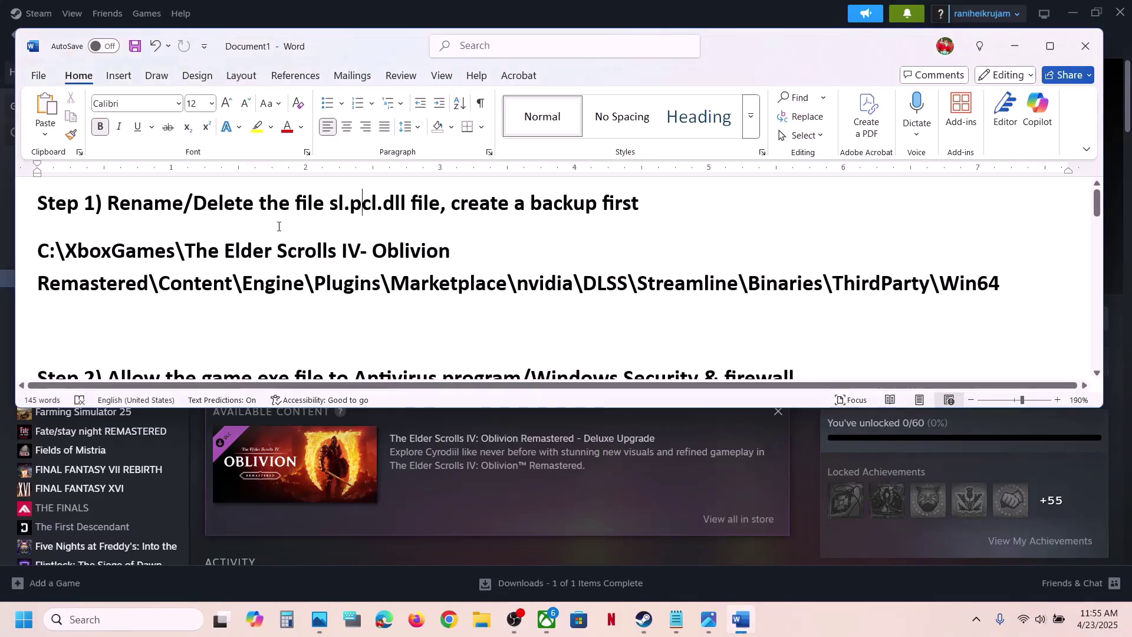
- Minimize the Word notes and browse the local files of The Elder Scrolls IV: Oblivion Remastered from the Steam library
{"action": "left_click_drag", "start_coordinate": [259, 203], "coordinate": [417, 203]}
{"action": "left_click", "coordinate": [417, 204]}
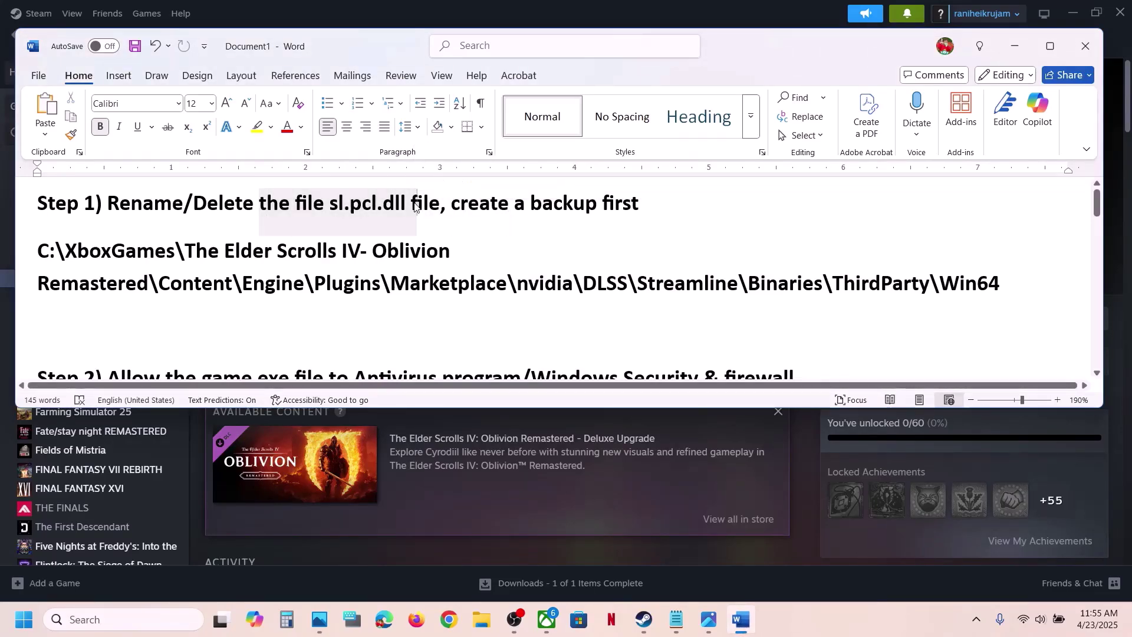
{"action": "left_click", "coordinate": [1016, 48]}
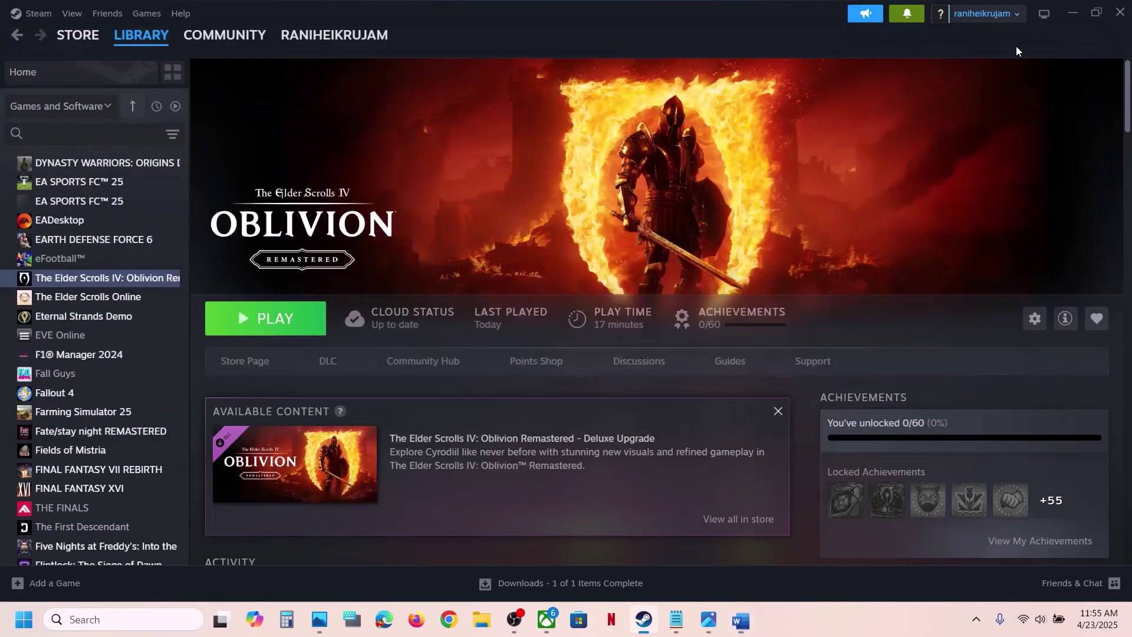
{"action": "right_click", "coordinate": [146, 276]}
{"action": "mouse_move", "coordinate": [186, 364]}
{"action": "left_click", "coordinate": [323, 390]}
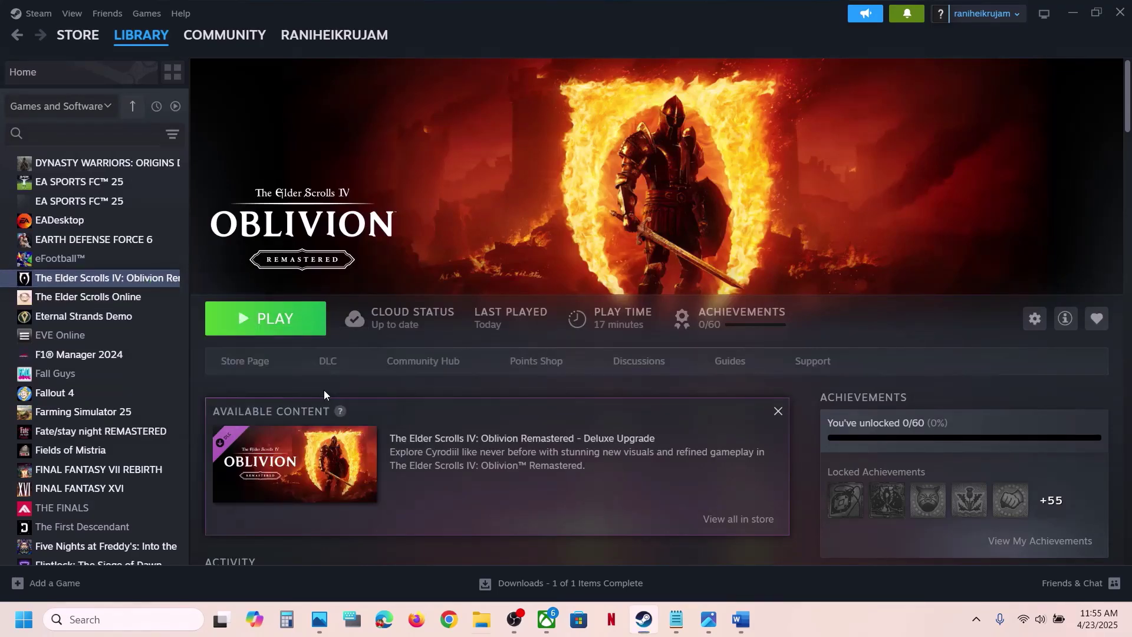
- Go into the game's Engine\Plugins\Marketplace\nvidia\DLSS folder
{"action": "double_click", "coordinate": [170, 134]}
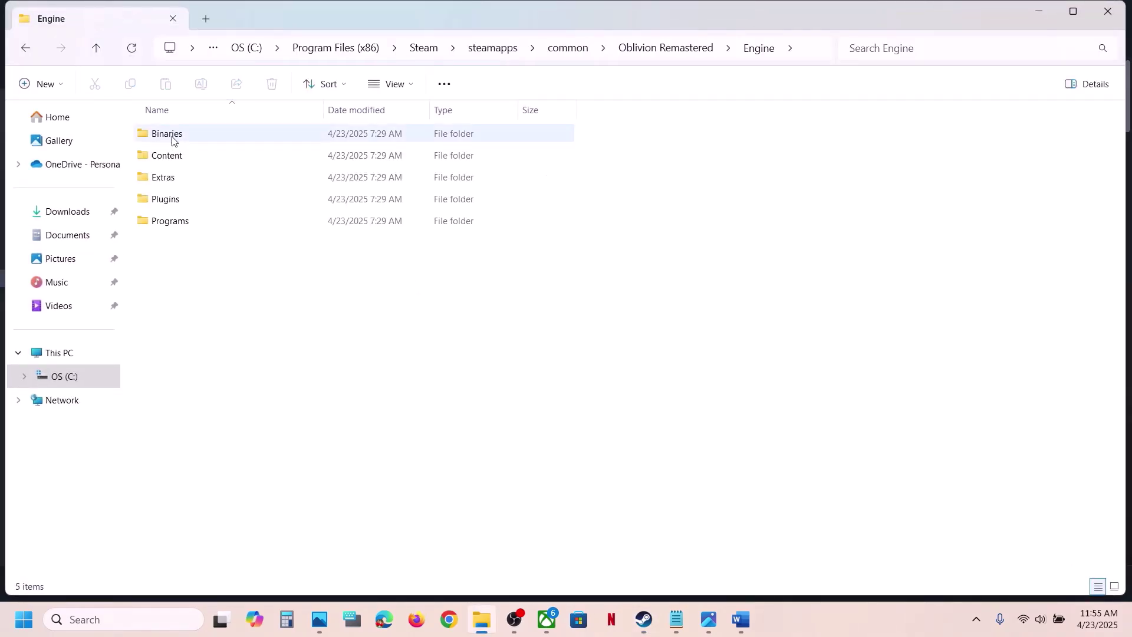
{"action": "double_click", "coordinate": [169, 201]}
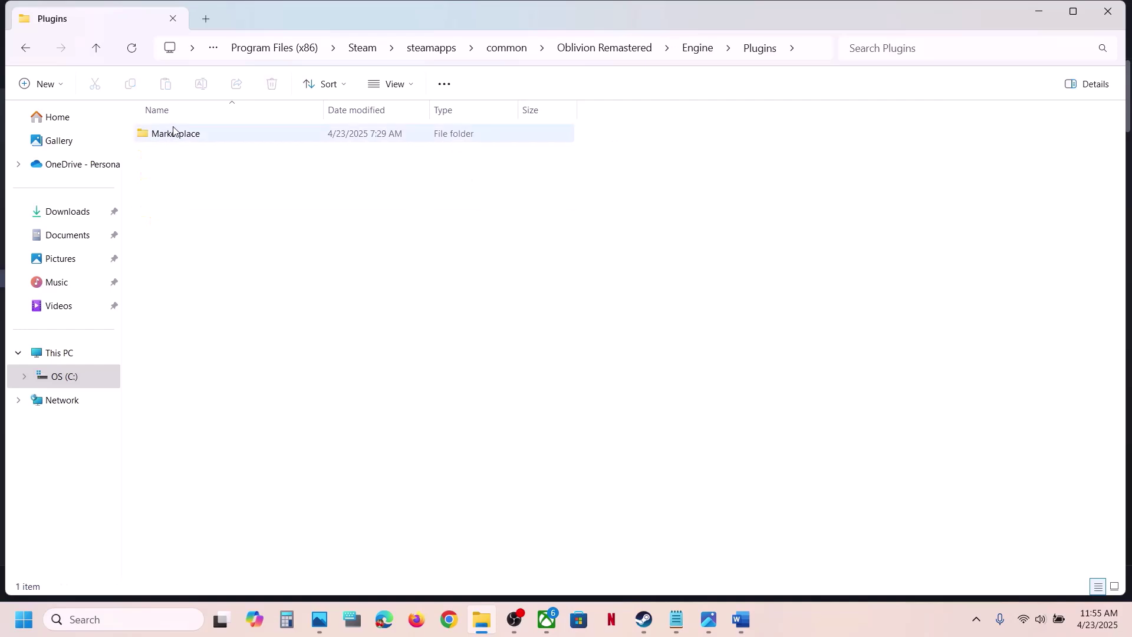
{"action": "double_click", "coordinate": [172, 132]}
{"action": "double_click", "coordinate": [180, 140]}
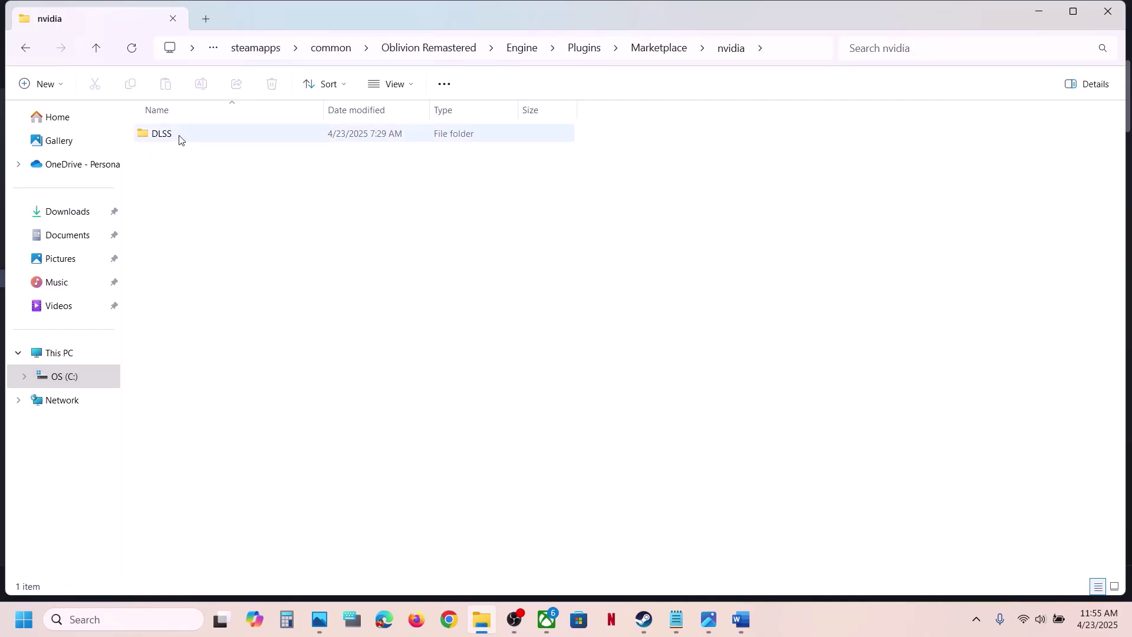
{"action": "double_click", "coordinate": [177, 140]}
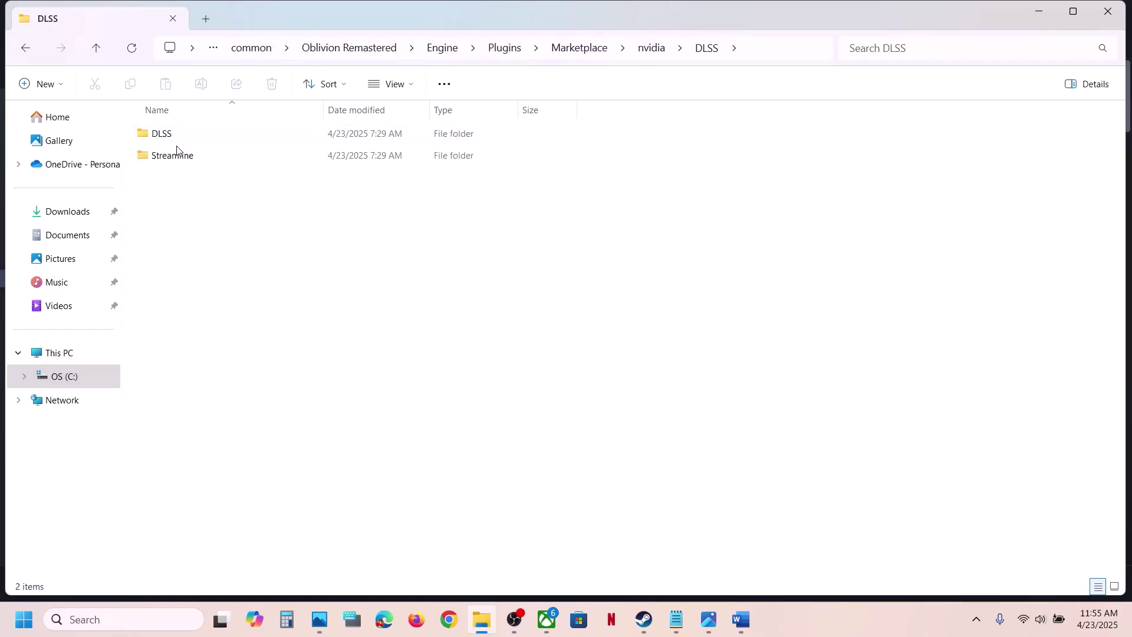
- Continue from the DLSS folder into Streamline\Binaries\ThirdParty\Win64
{"action": "left_click", "coordinate": [176, 155]}
{"action": "double_click", "coordinate": [176, 155]}
{"action": "left_click", "coordinate": [183, 141]}
{"action": "double_click", "coordinate": [183, 142]}
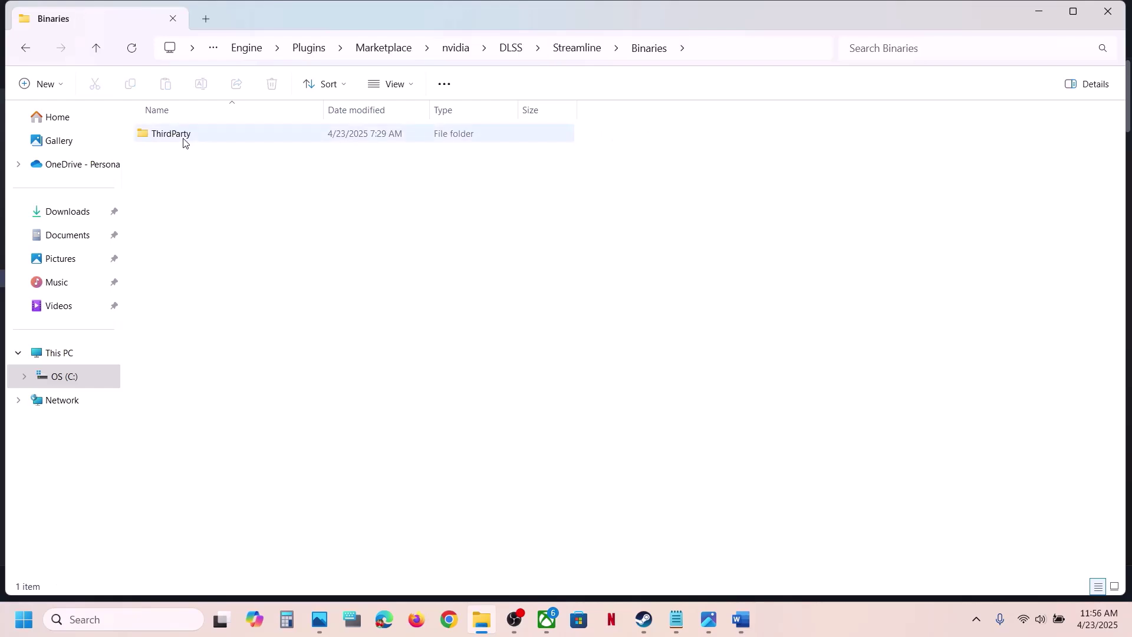
{"action": "left_click", "coordinate": [184, 142]}
{"action": "double_click", "coordinate": [183, 141]}
{"action": "left_click", "coordinate": [182, 142]}
{"action": "double_click", "coordinate": [182, 142]}
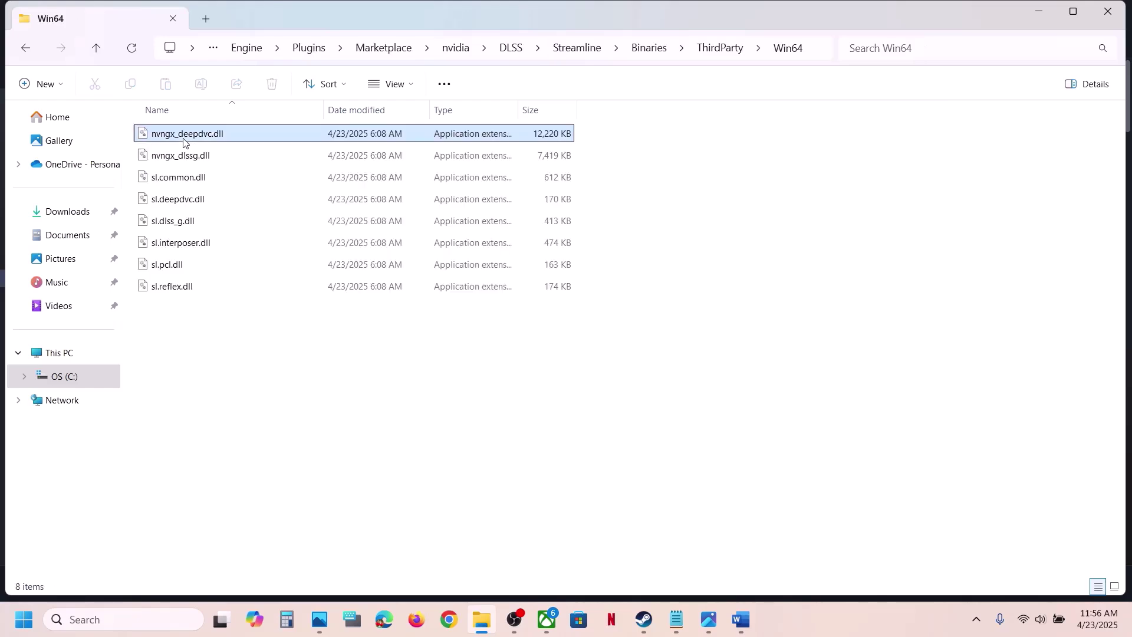
{"action": "left_click", "coordinate": [183, 142]}
- Back up sl.pcl.dll by copying it from the Win64 folder to the desktop, placing the copy in an empty area
{"action": "left_click", "coordinate": [174, 265]}
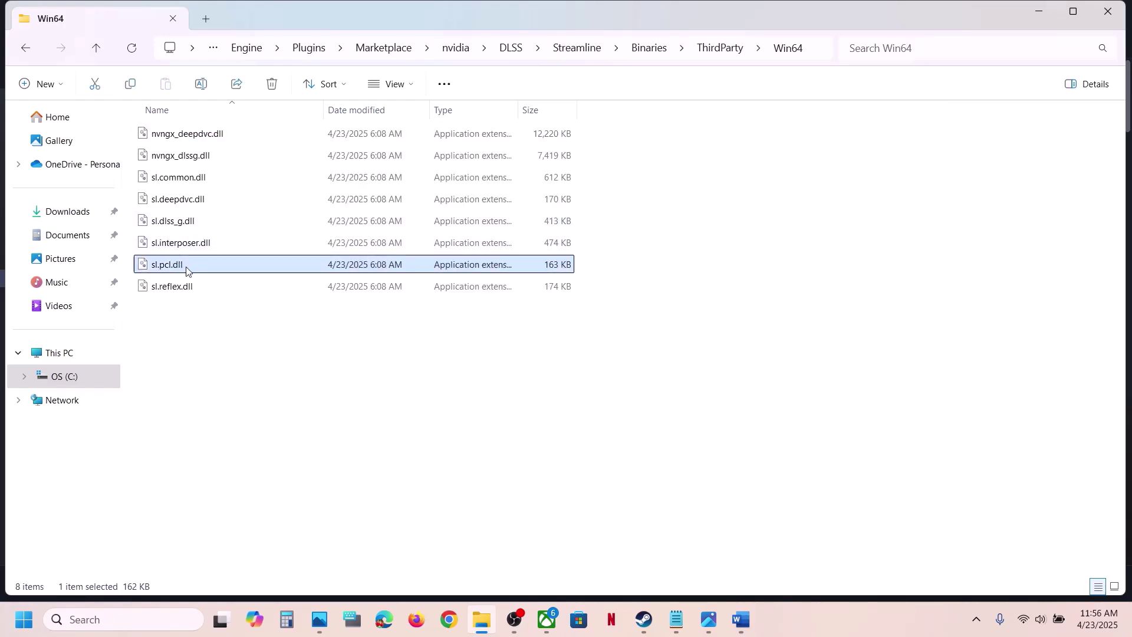
{"action": "right_click", "coordinate": [181, 269]}
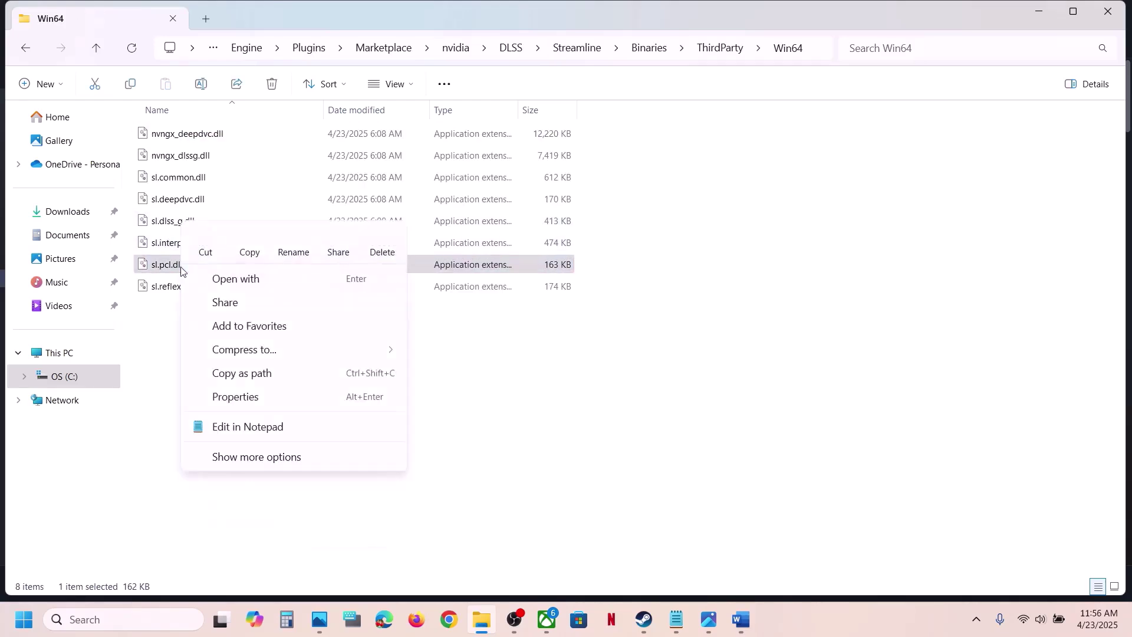
{"action": "left_click", "coordinate": [250, 242]}
{"action": "key", "text": "super+d"}
{"action": "key", "text": "ctrl+v"}
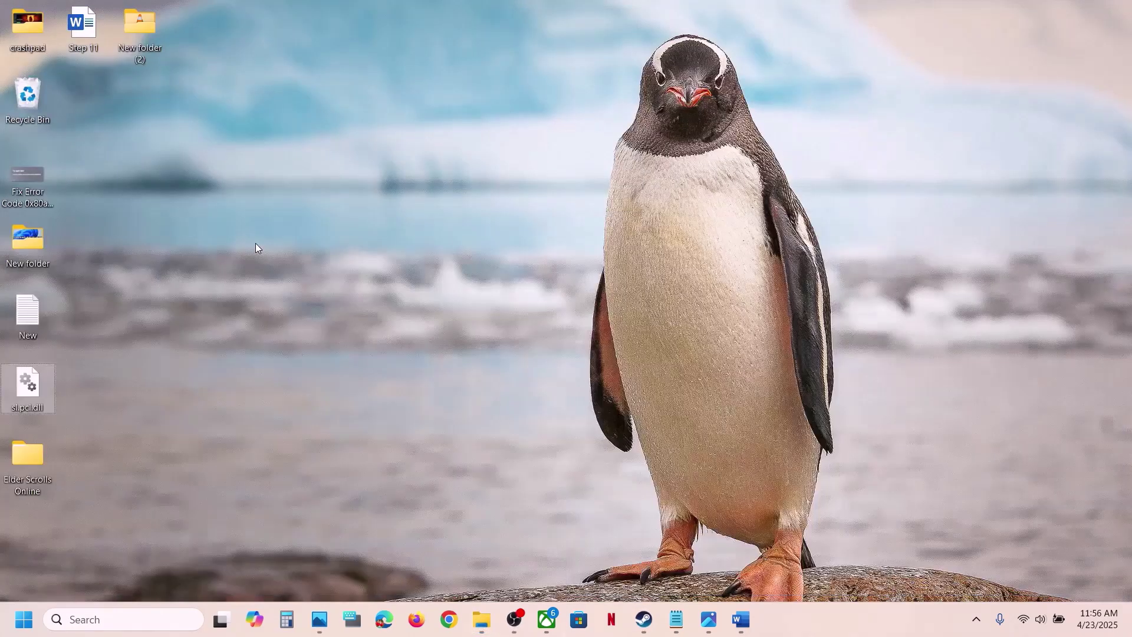
{"action": "left_click_drag", "start_coordinate": [44, 393], "coordinate": [426, 190]}
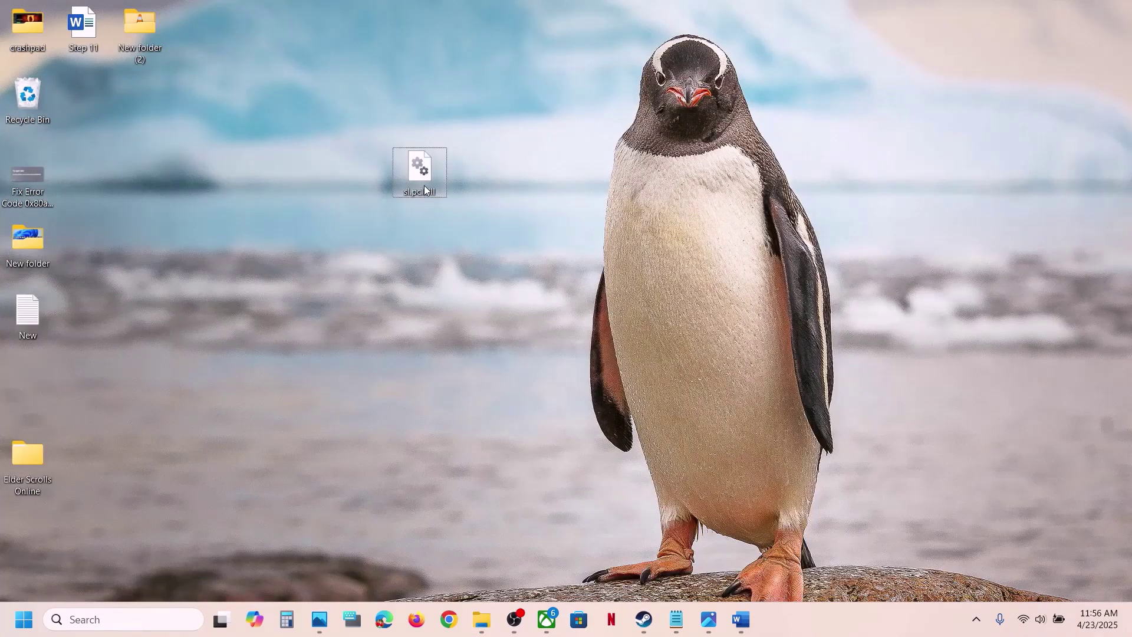
- Return to the Win64 folder and rename sl.pcl.dll to sl.pcl.dll.old
{"action": "left_click", "coordinate": [482, 622]}
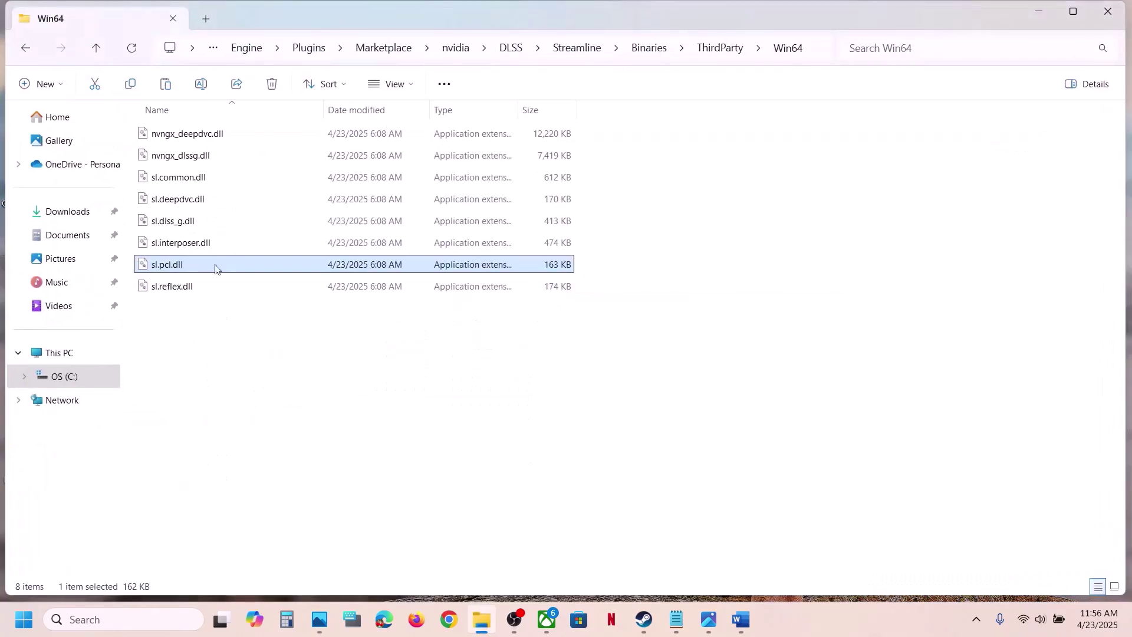
{"action": "right_click", "coordinate": [194, 265]}
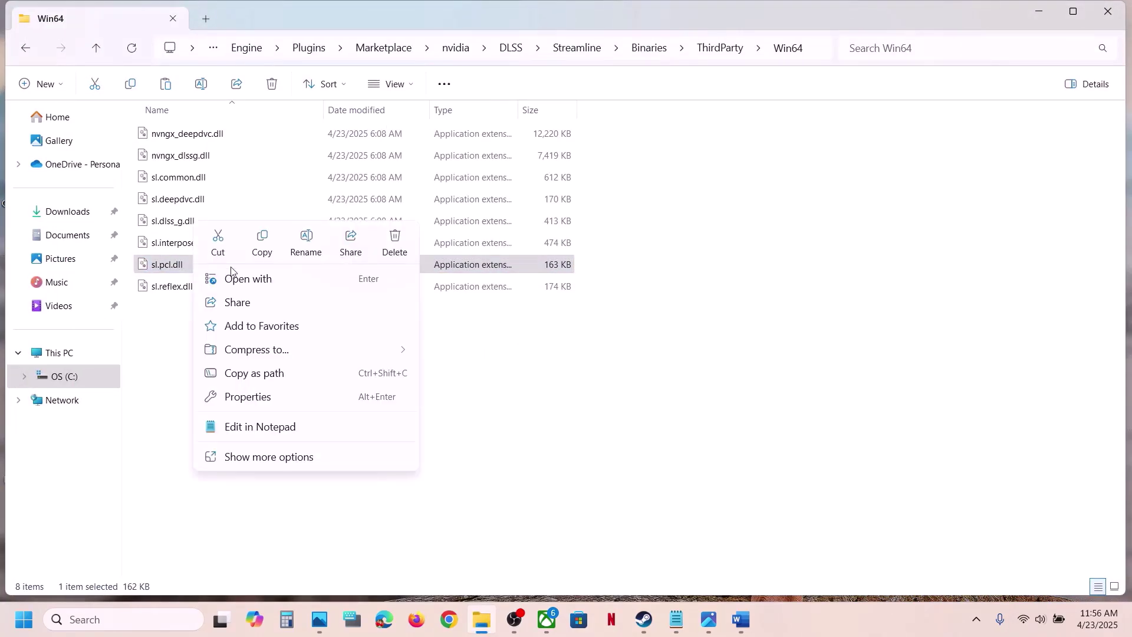
{"action": "left_click", "coordinate": [307, 242]}
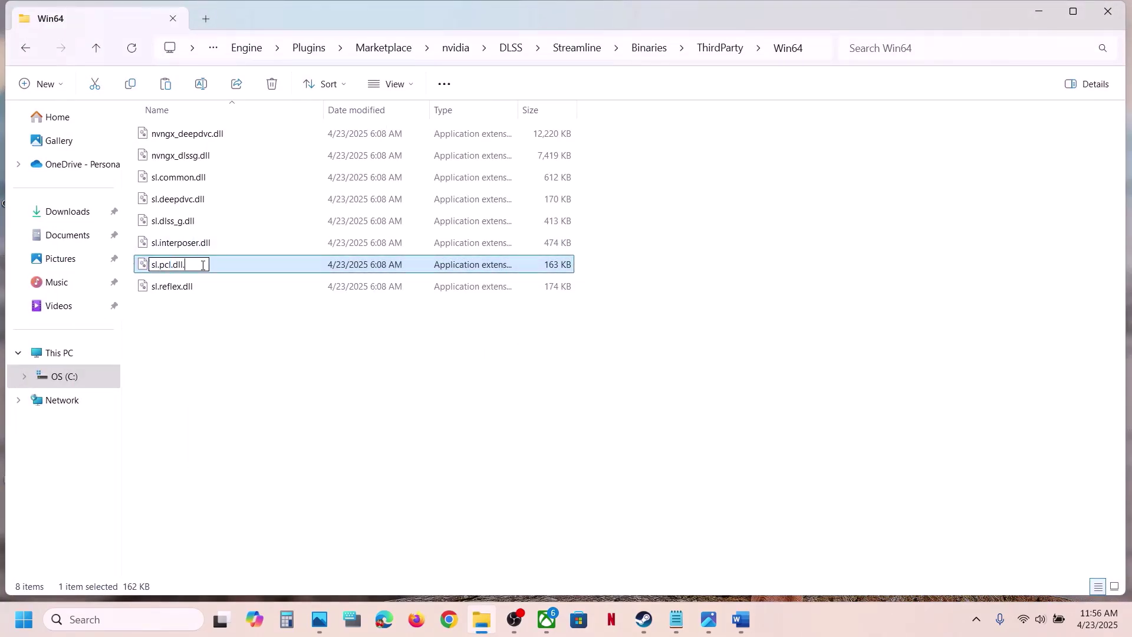
{"action": "type", "text": ".old"}
{"action": "left_click", "coordinate": [218, 331]}
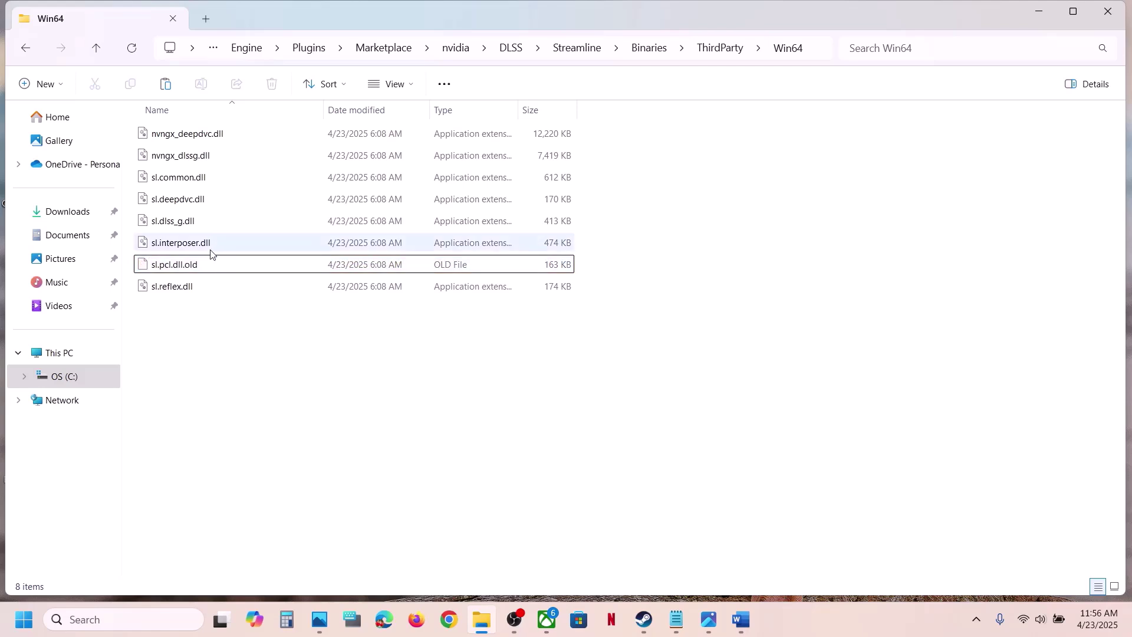
{"action": "right_click", "coordinate": [196, 265]}
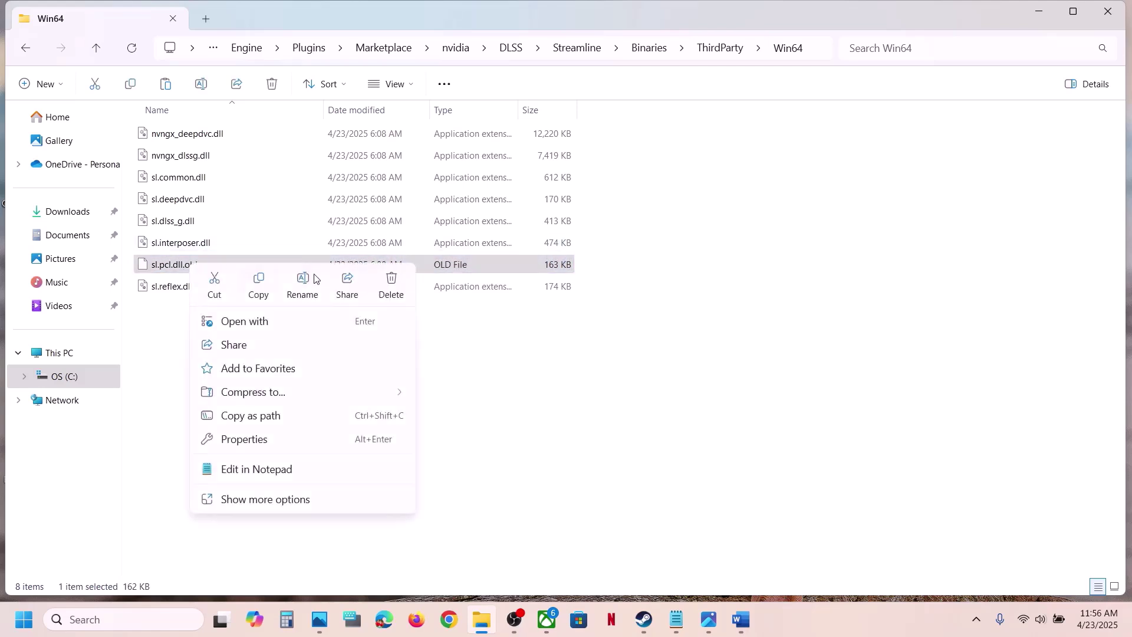
{"action": "left_click", "coordinate": [172, 340]}
{"action": "left_click", "coordinate": [172, 340]}
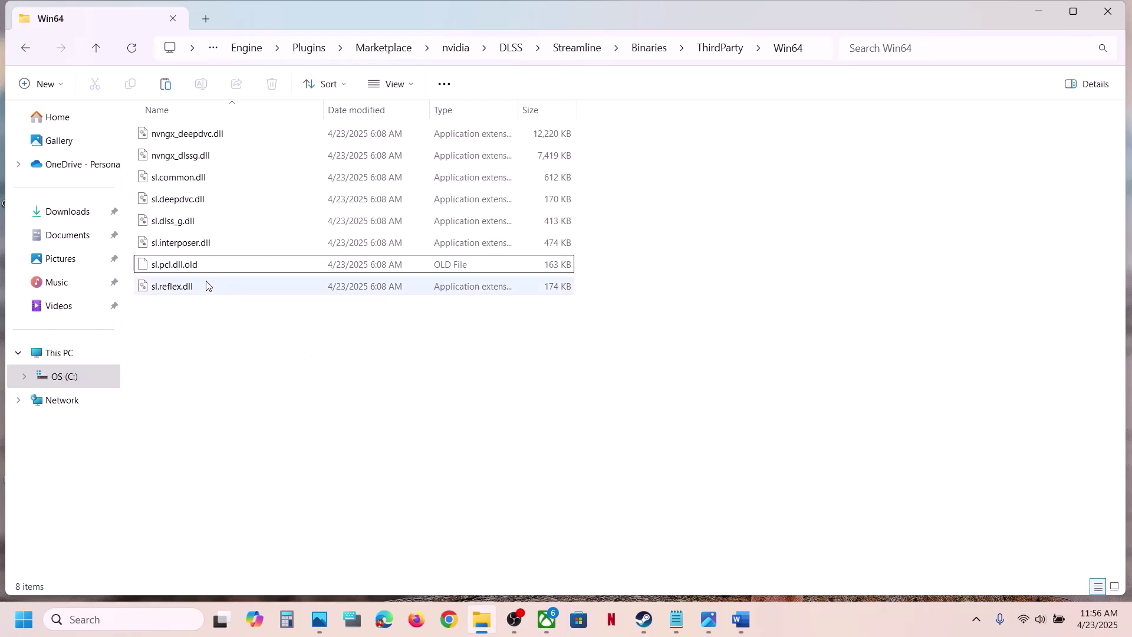
- Switch to the Xbox app and browse the installation folder of The Elder Scrolls IV: Oblivion Remastered from its file management options
{"action": "left_click", "coordinate": [652, 618]}
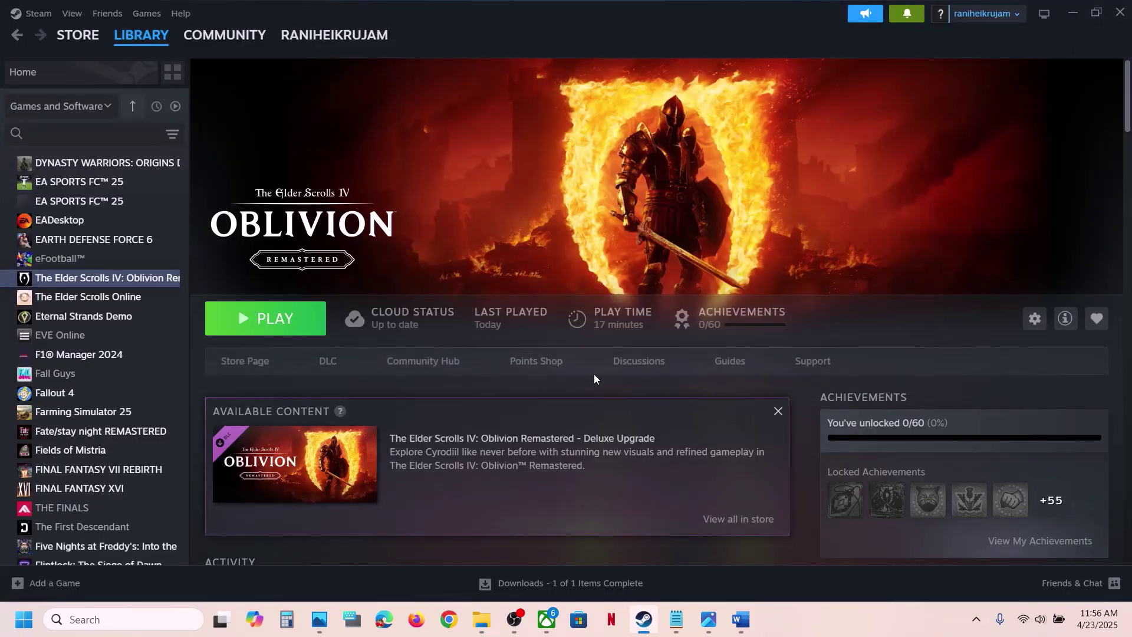
{"action": "left_click", "coordinate": [547, 620]}
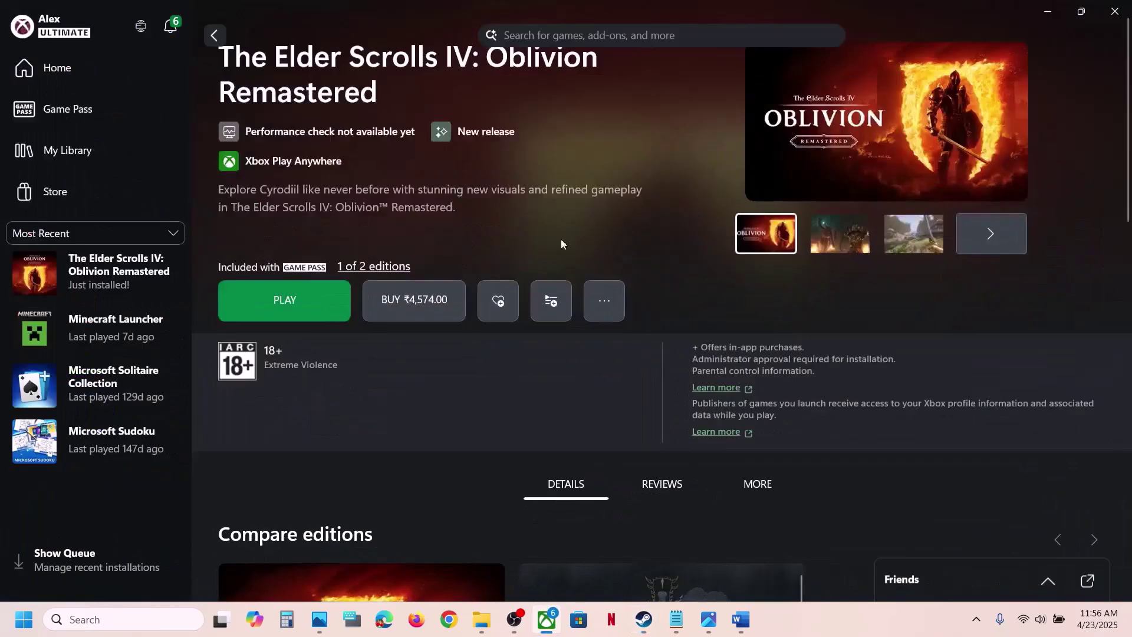
{"action": "right_click", "coordinate": [133, 275]}
{"action": "left_click", "coordinate": [75, 514]}
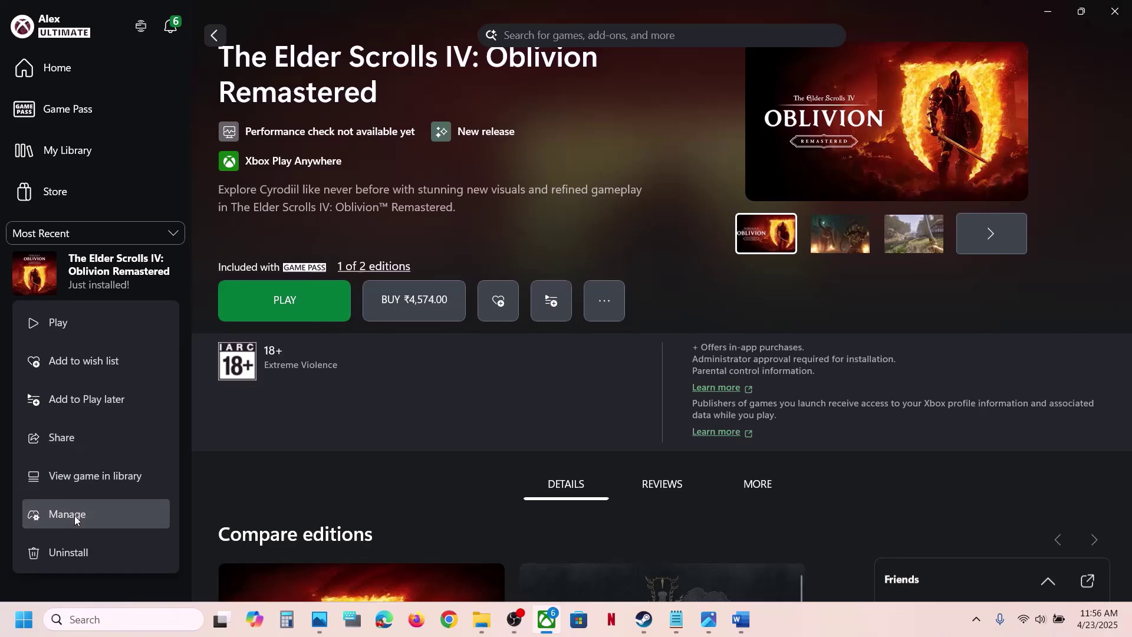
{"action": "left_click", "coordinate": [608, 144]}
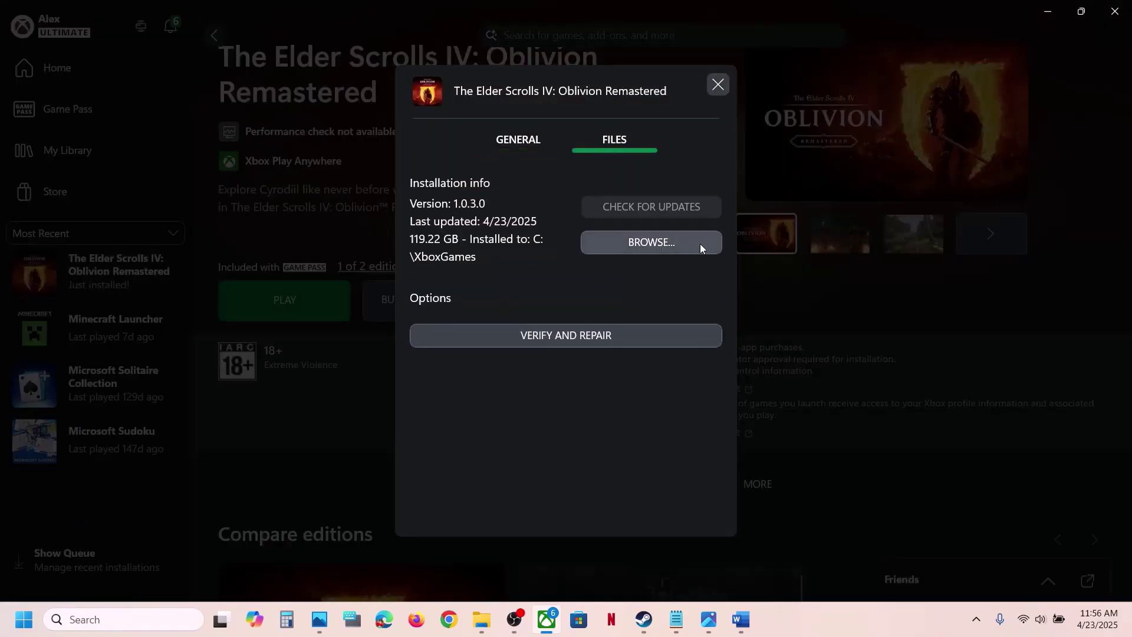
{"action": "left_click", "coordinate": [681, 240]}
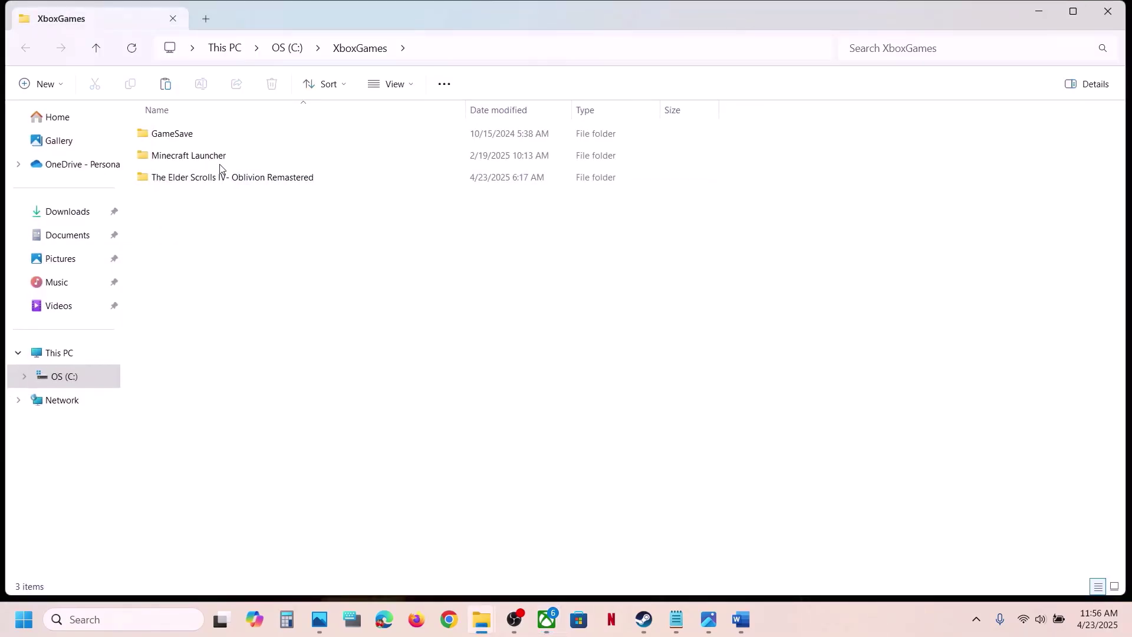
- Open The Elder Scrolls IV- Oblivion Remastered folder and go into Content\Engine\Plugins\Marketplace
{"action": "double_click", "coordinate": [217, 178]}
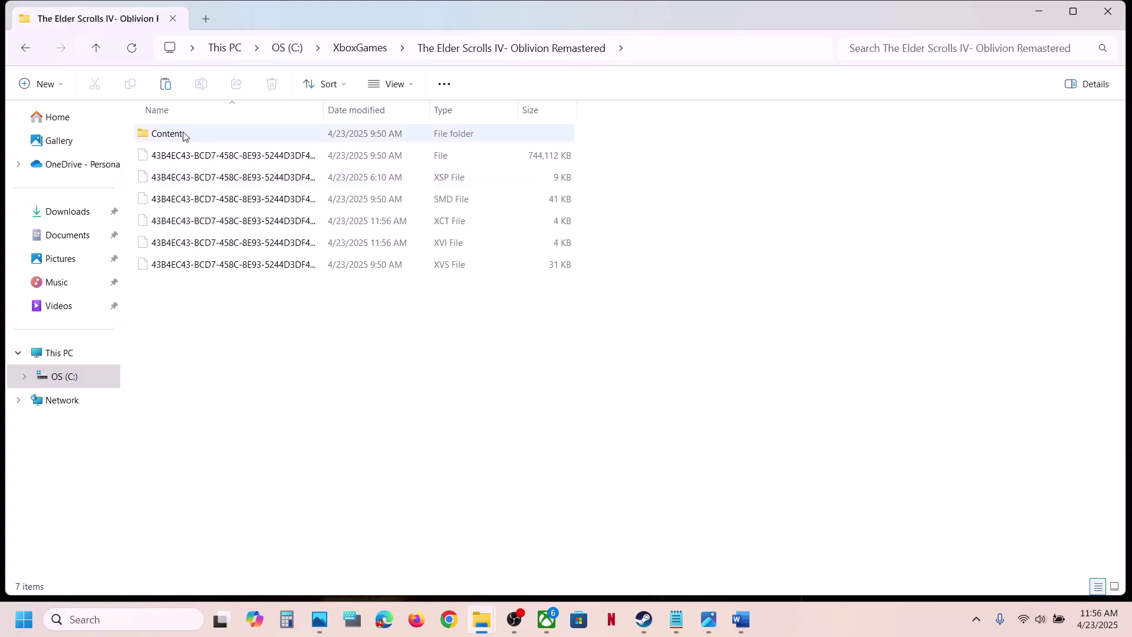
{"action": "double_click", "coordinate": [183, 134]}
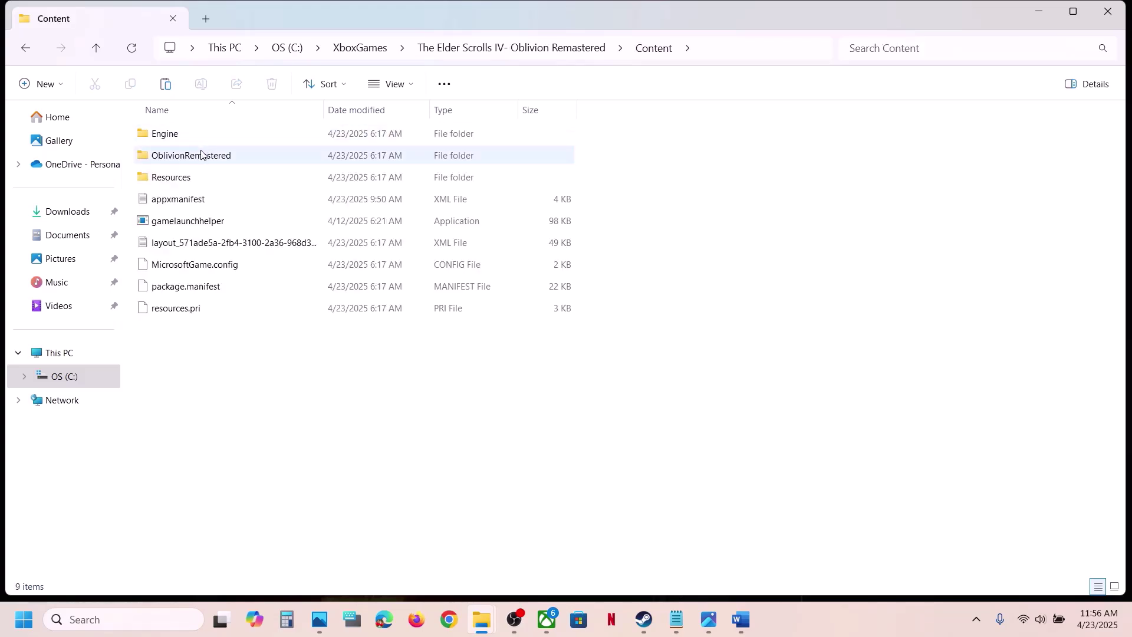
{"action": "left_click", "coordinate": [173, 140]}
{"action": "double_click", "coordinate": [173, 140]}
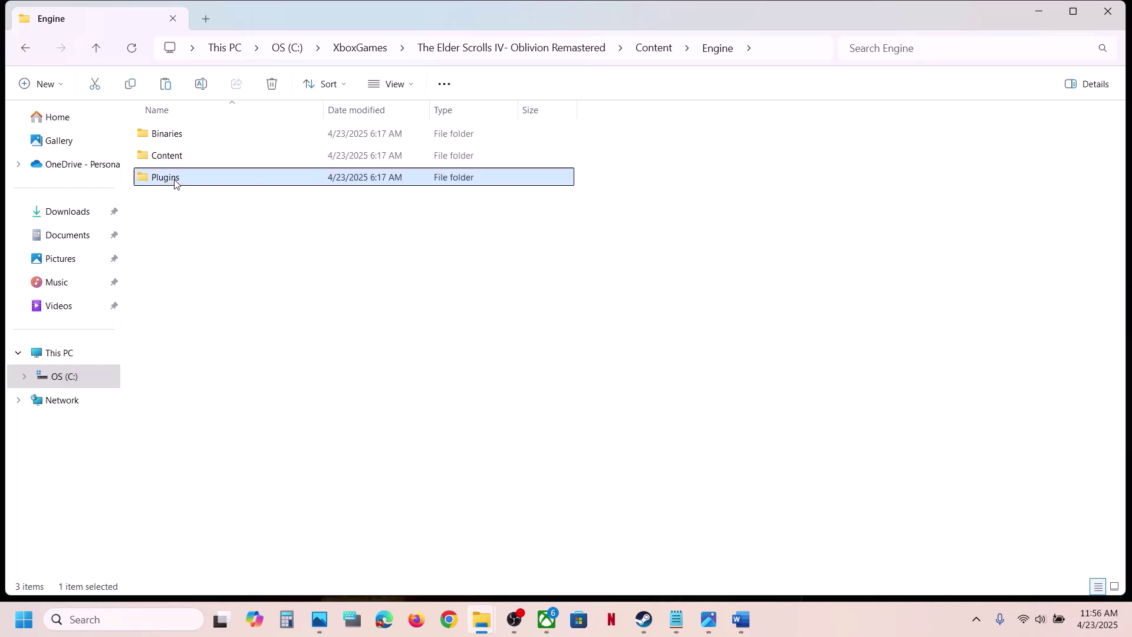
{"action": "double_click", "coordinate": [175, 181]}
{"action": "double_click", "coordinate": [182, 140]}
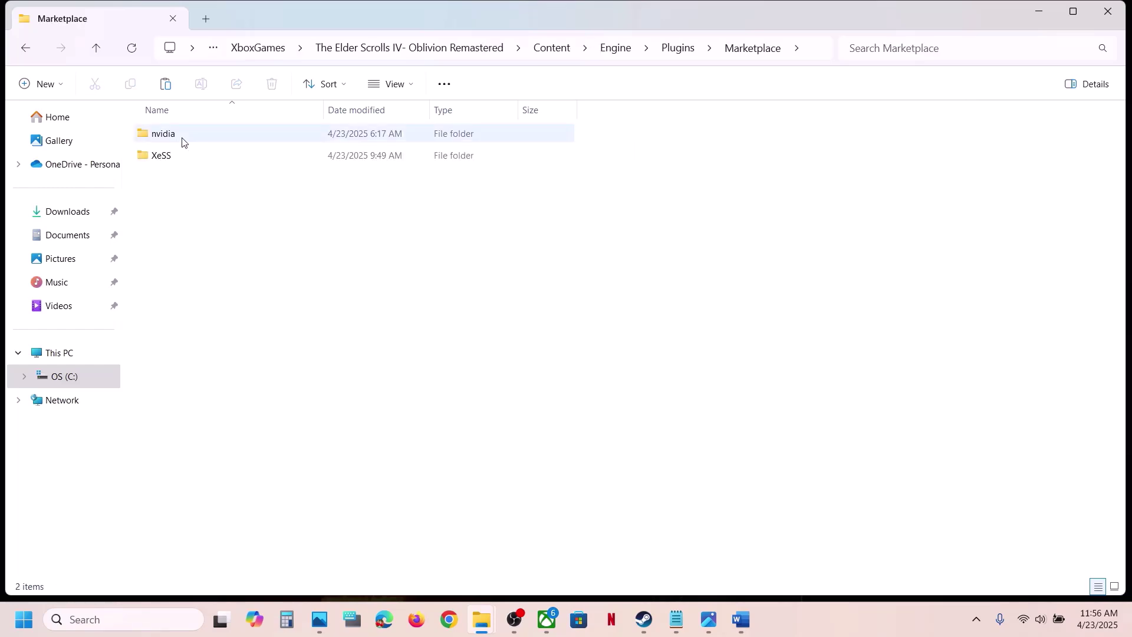
- Continue from Marketplace into nvidia\DLSS\Streamline\Binaries\ThirdParty\Win64
{"action": "double_click", "coordinate": [182, 140]}
{"action": "double_click", "coordinate": [182, 140]}
{"action": "left_click", "coordinate": [182, 140]}
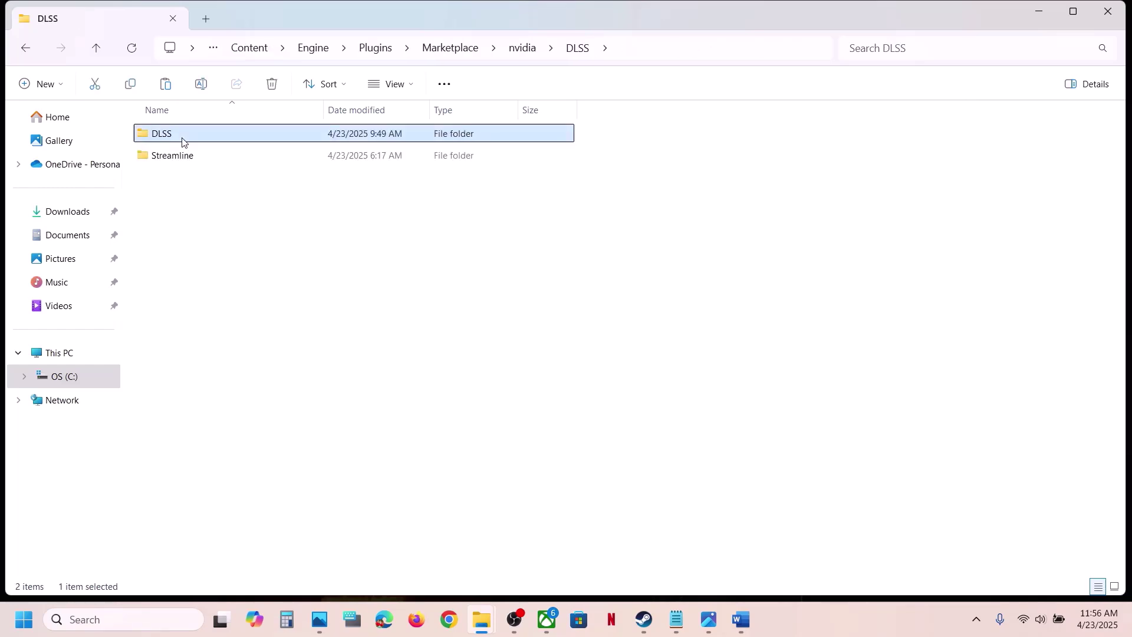
{"action": "double_click", "coordinate": [177, 156]}
{"action": "double_click", "coordinate": [189, 142]}
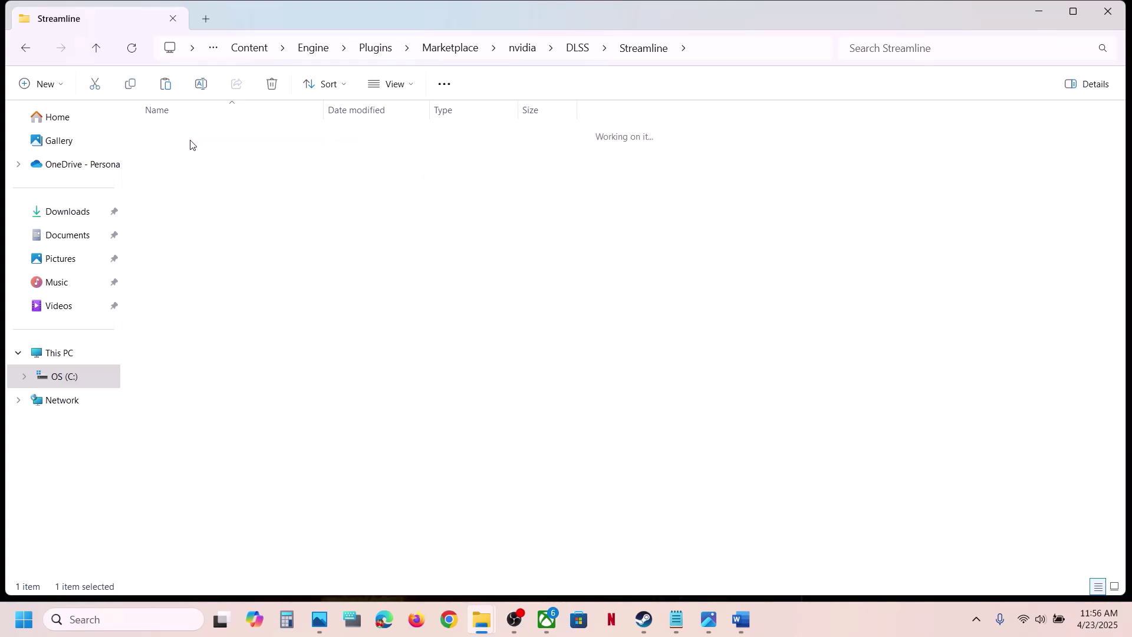
{"action": "double_click", "coordinate": [189, 142]}
{"action": "double_click", "coordinate": [190, 142]}
{"action": "double_click", "coordinate": [189, 142]}
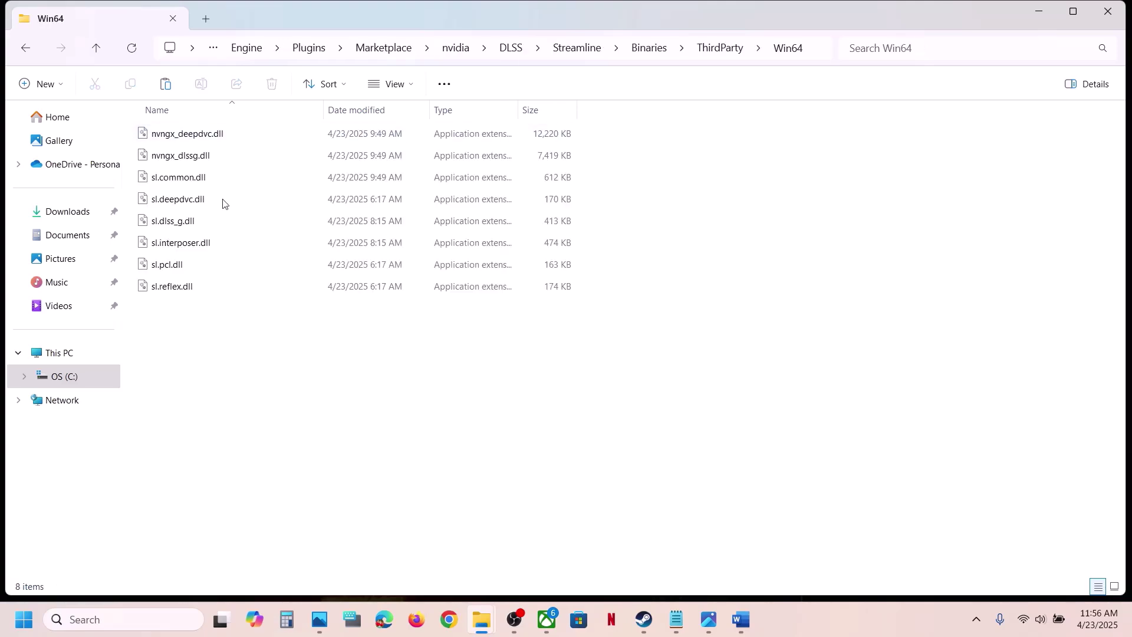
{"action": "left_click", "coordinate": [185, 266]}
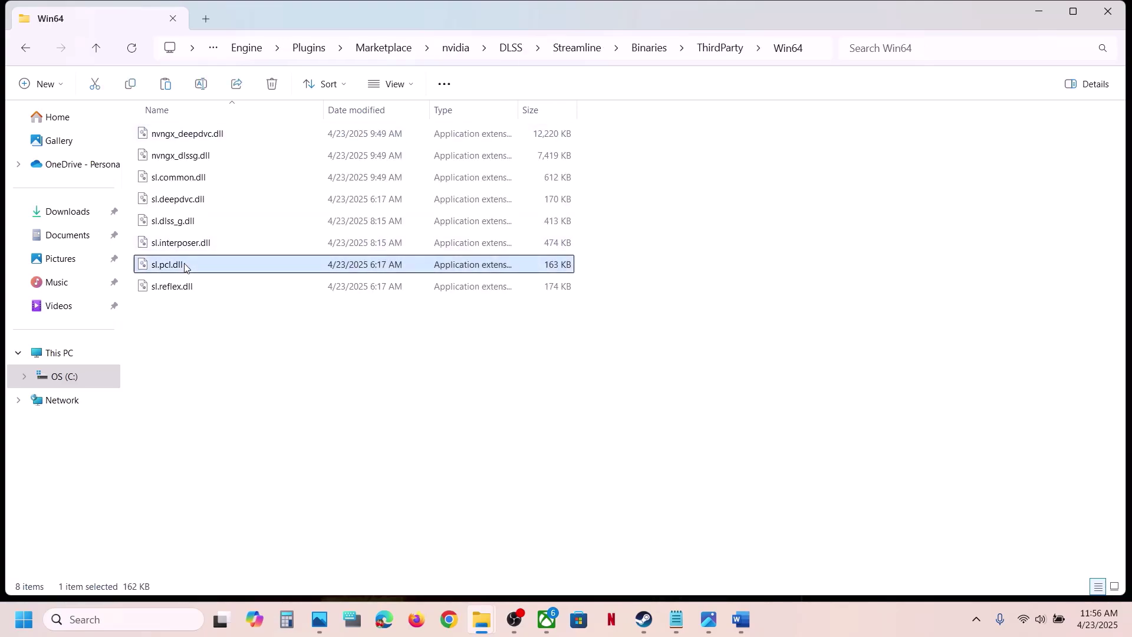
{"action": "right_click", "coordinate": [185, 267]}
{"action": "key", "text": "Escape"}
{"action": "right_click", "coordinate": [194, 271]}
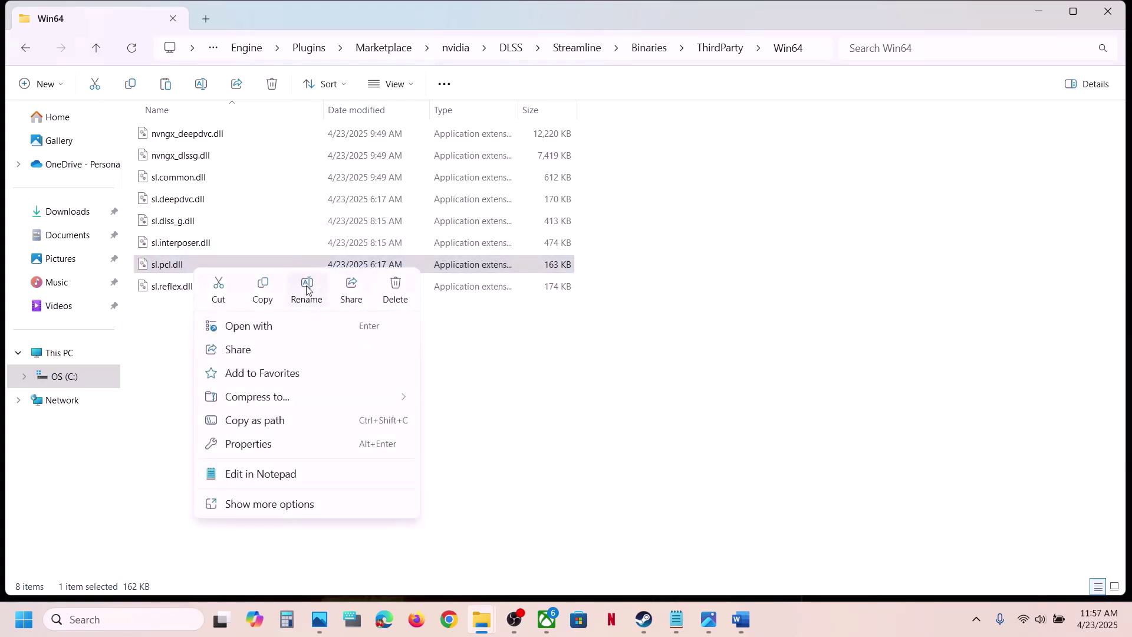
{"action": "left_click", "coordinate": [577, 505]}
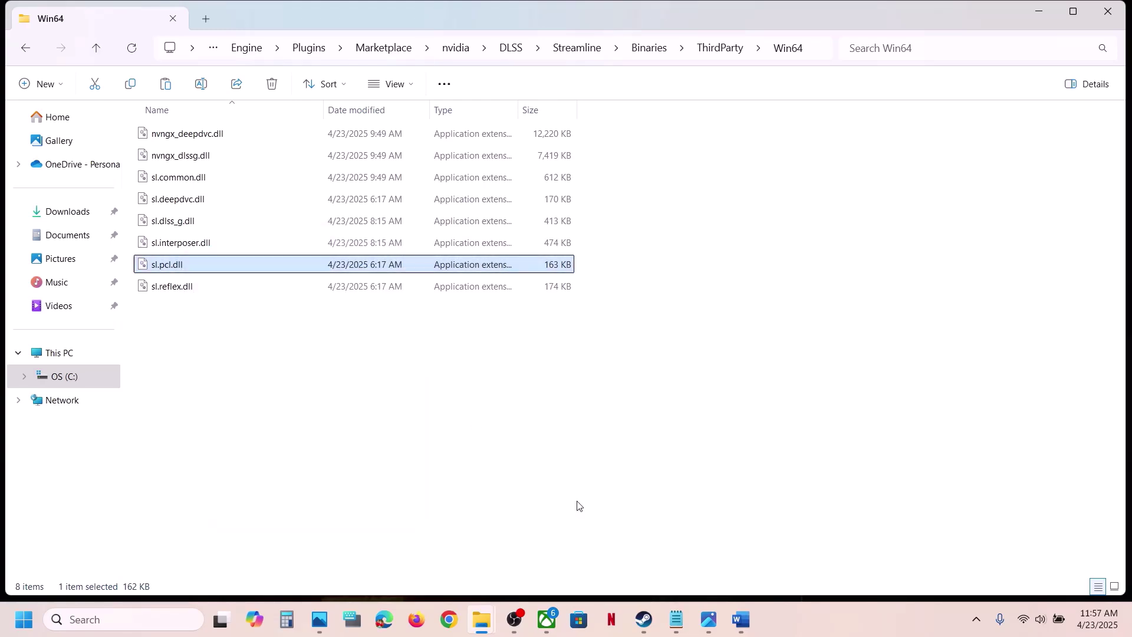
- Switch to the Xbox app, close the game's file management options and bring Steam to the front
{"action": "left_click", "coordinate": [547, 619]}
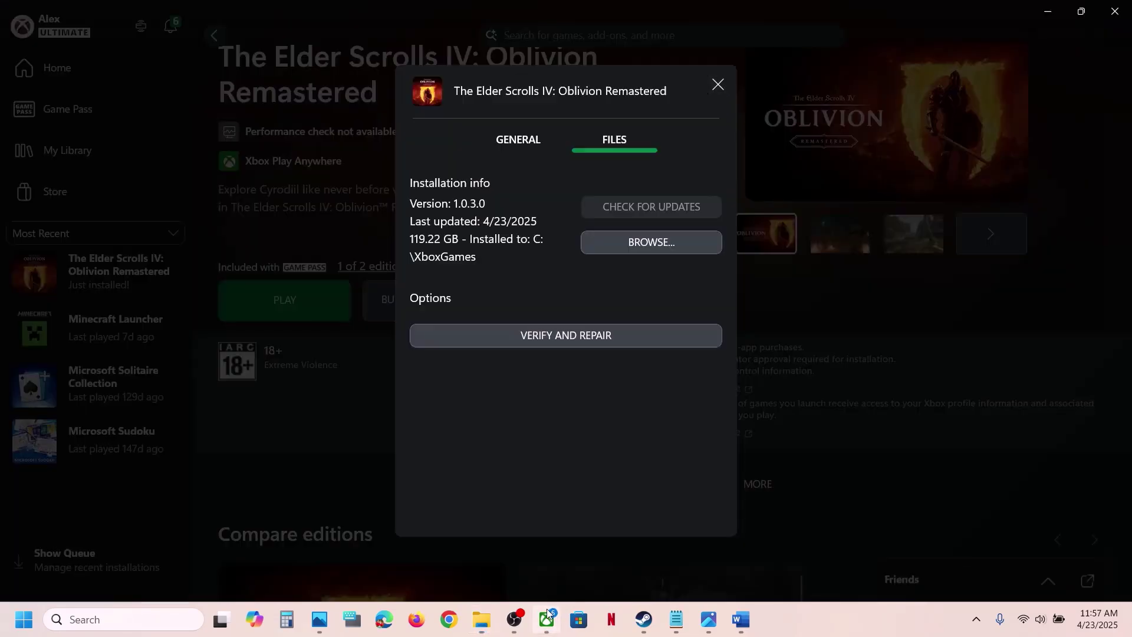
{"action": "left_click", "coordinate": [827, 497]}
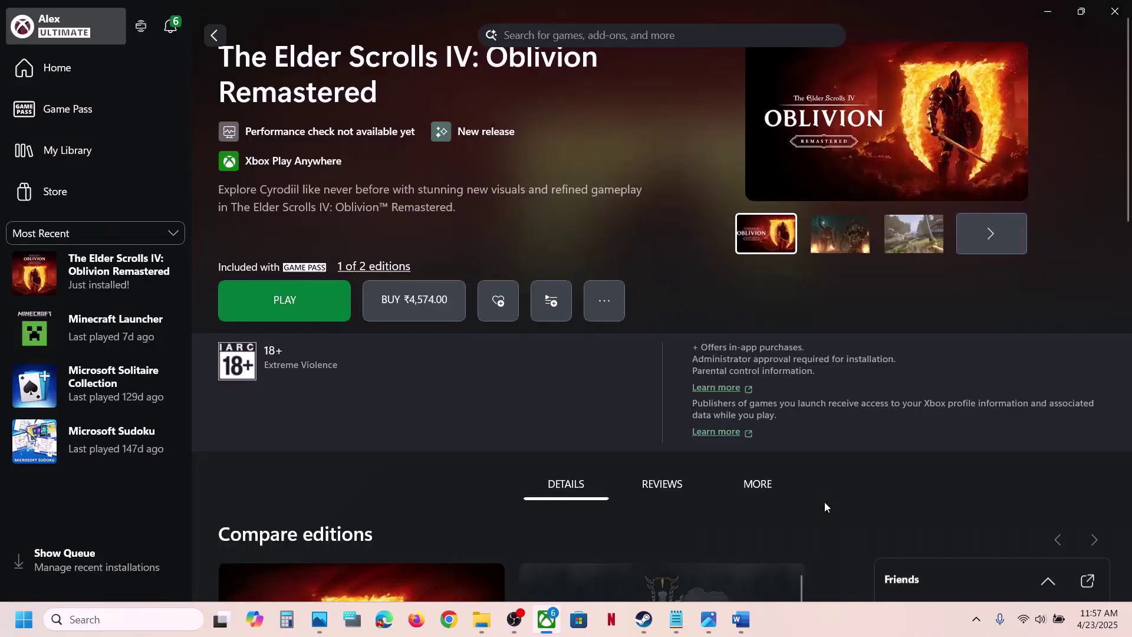
{"action": "left_click", "coordinate": [644, 620]}
- Switch to the Word document and review Step 2 on allowing the game exe through antivirus, Windows Security and firewall
{"action": "left_click", "coordinate": [741, 620]}
{"action": "scroll", "coordinate": [463, 251], "scroll_direction": "down", "scroll_amount": 3}
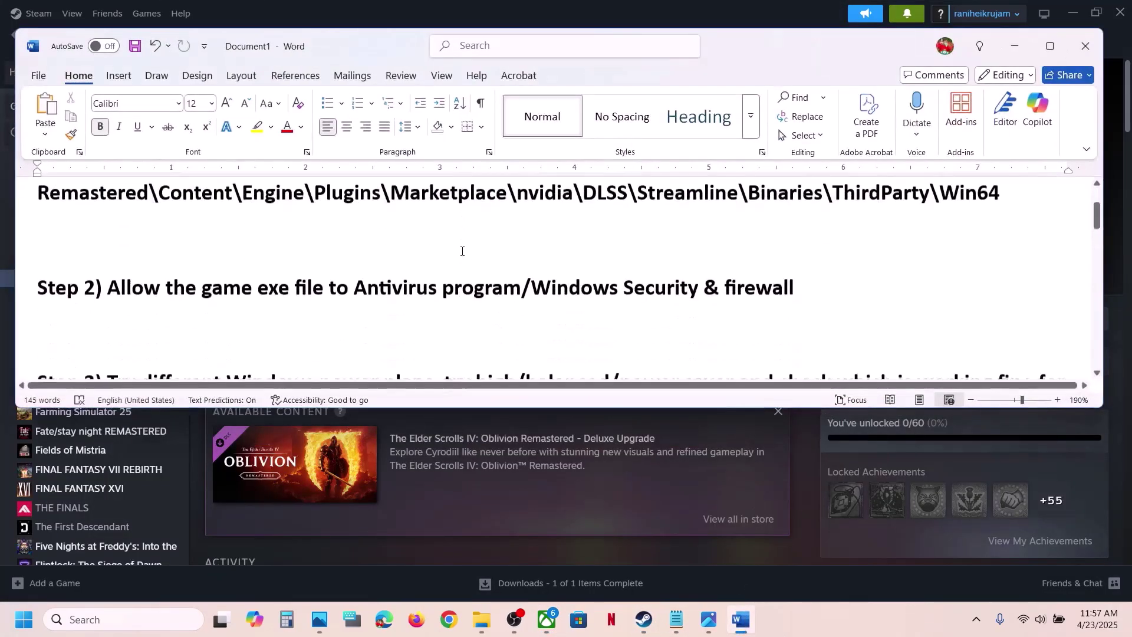
{"action": "scroll", "coordinate": [463, 251], "scroll_direction": "up", "scroll_amount": 1}
{"action": "left_click_drag", "start_coordinate": [146, 304], "coordinate": [525, 311]}
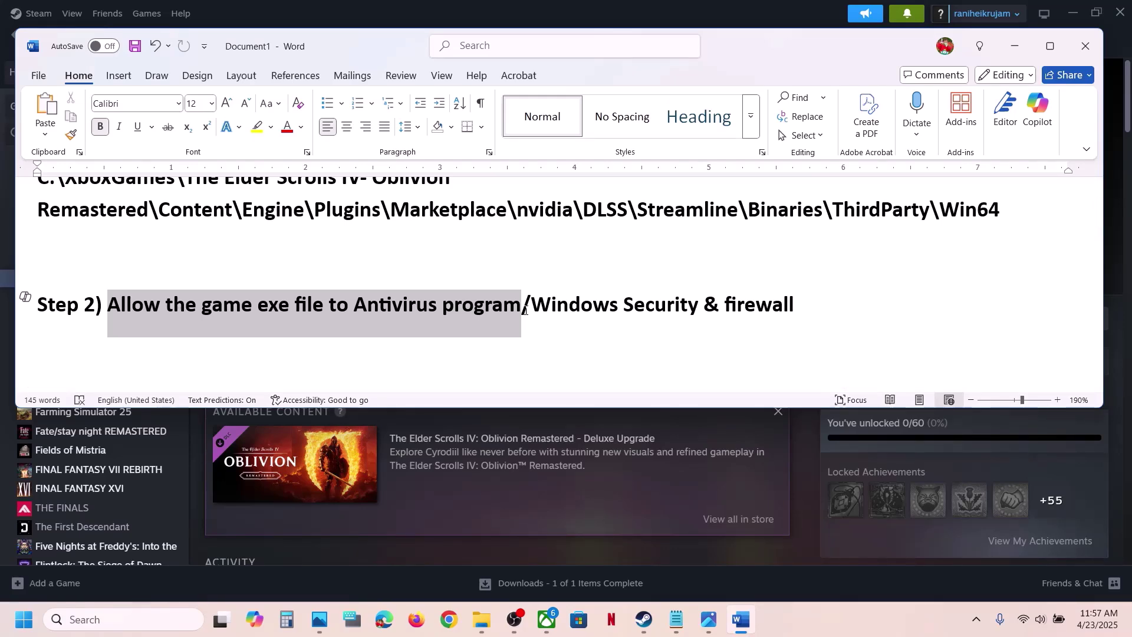
{"action": "left_click_drag", "start_coordinate": [532, 311], "coordinate": [674, 313]}
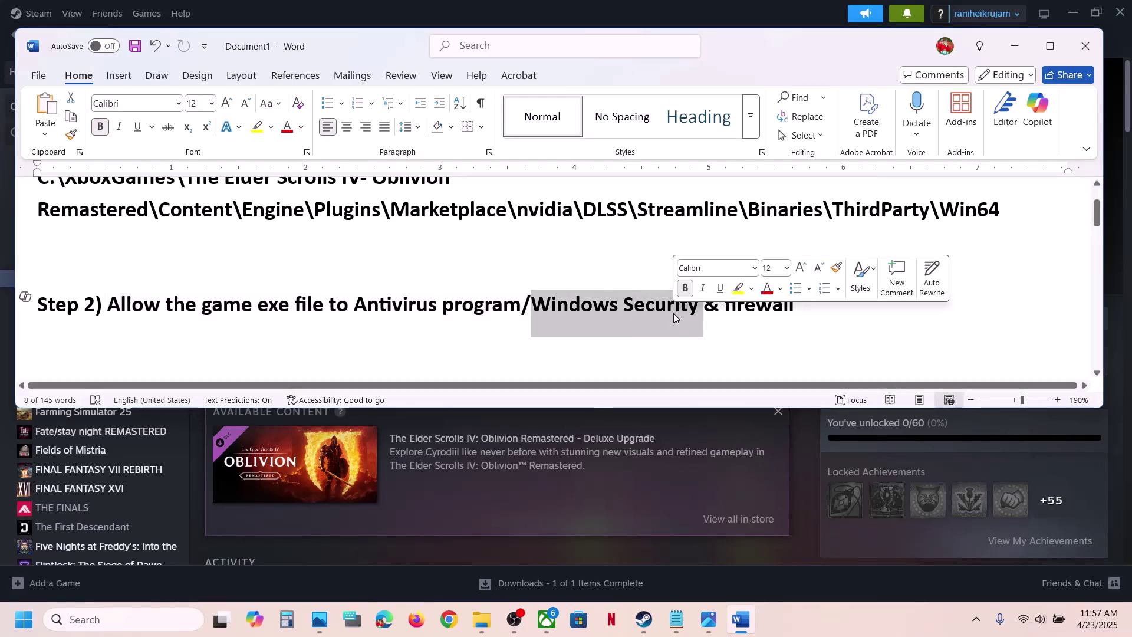
- Go from Windows Settings to Windows Security's Virus & threat protection and open its protection history
{"action": "key", "text": "super+i"}
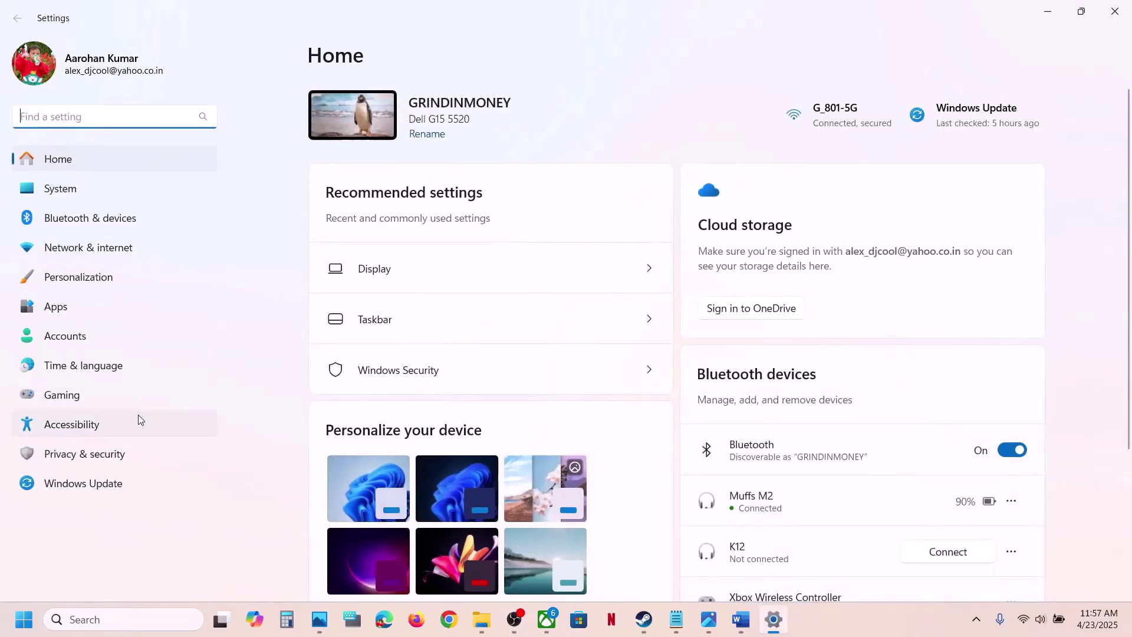
{"action": "left_click", "coordinate": [88, 454]}
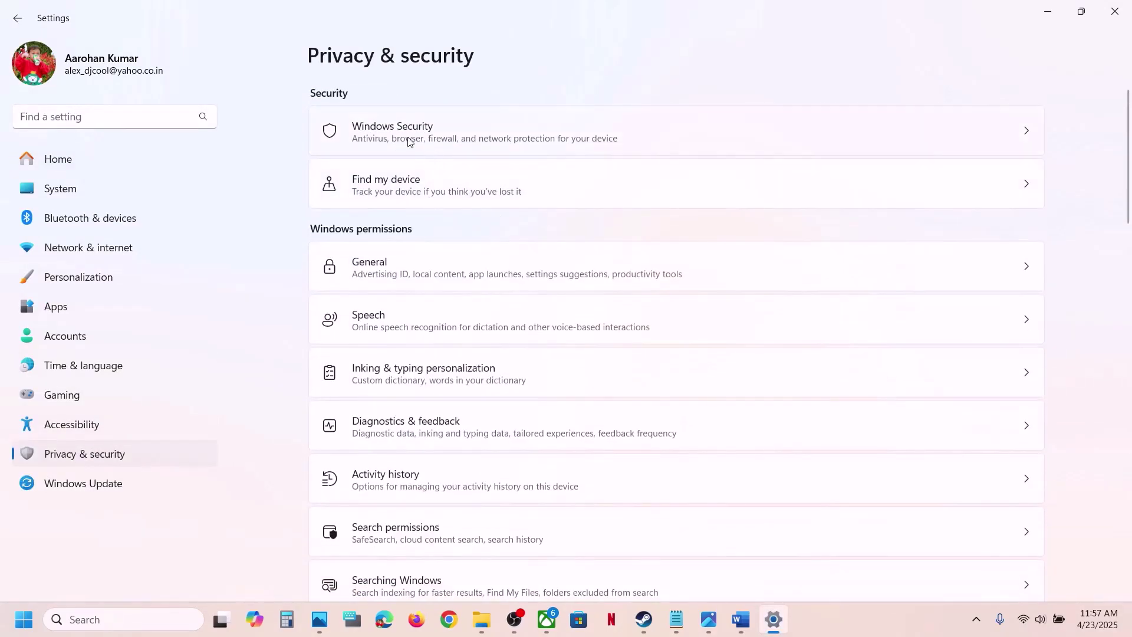
{"action": "left_click", "coordinate": [428, 131]}
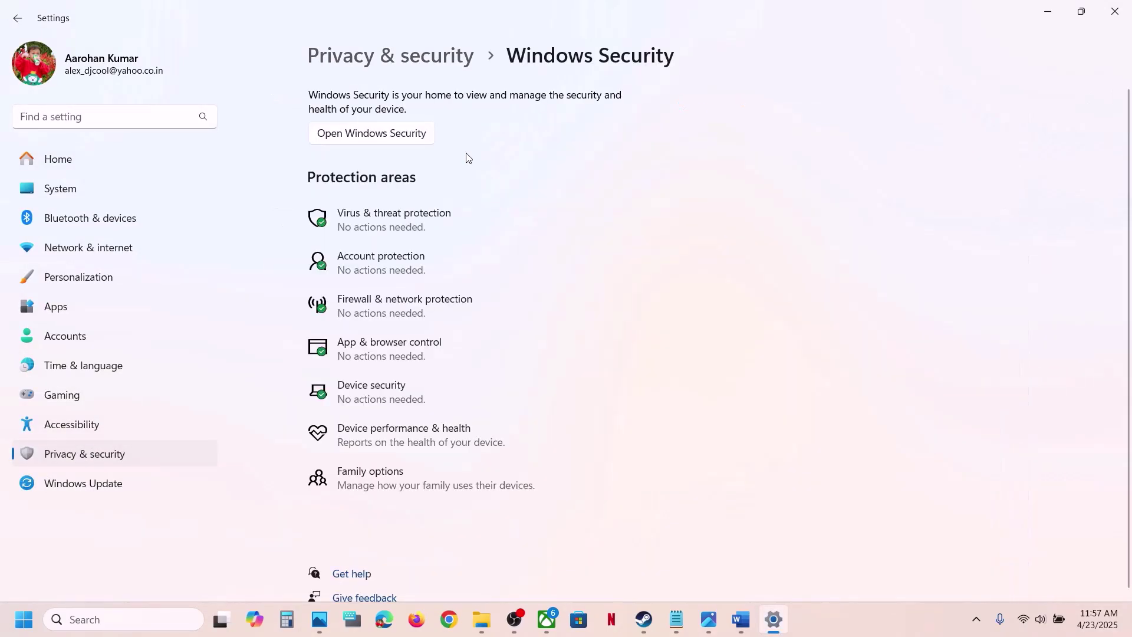
{"action": "left_click", "coordinate": [388, 206]}
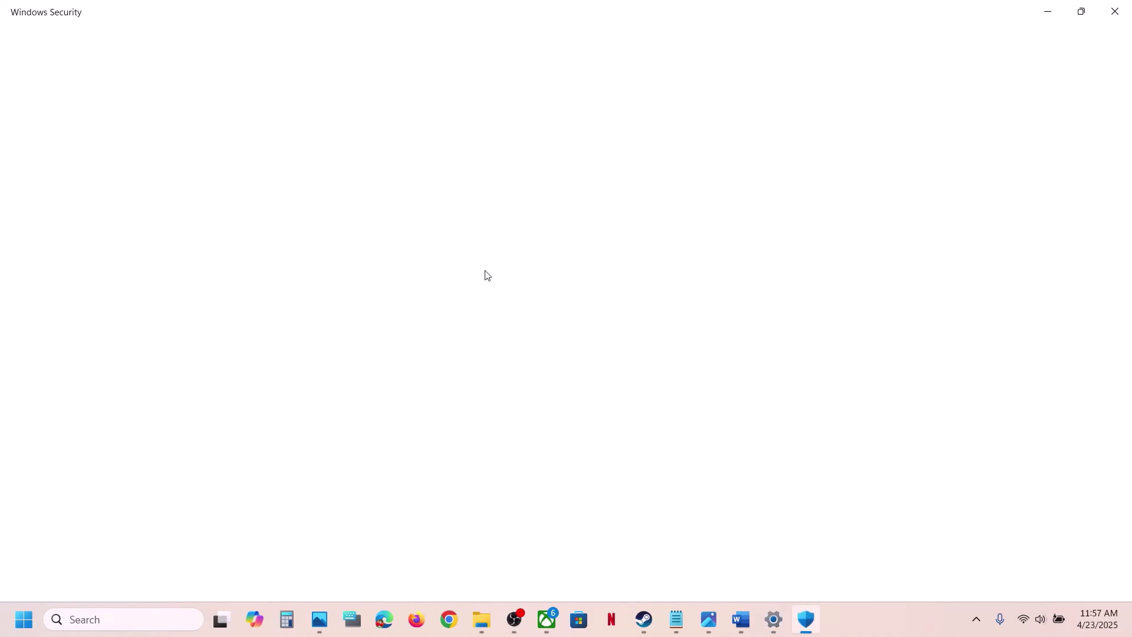
{"action": "scroll", "coordinate": [446, 343], "scroll_direction": "down", "scroll_amount": 2}
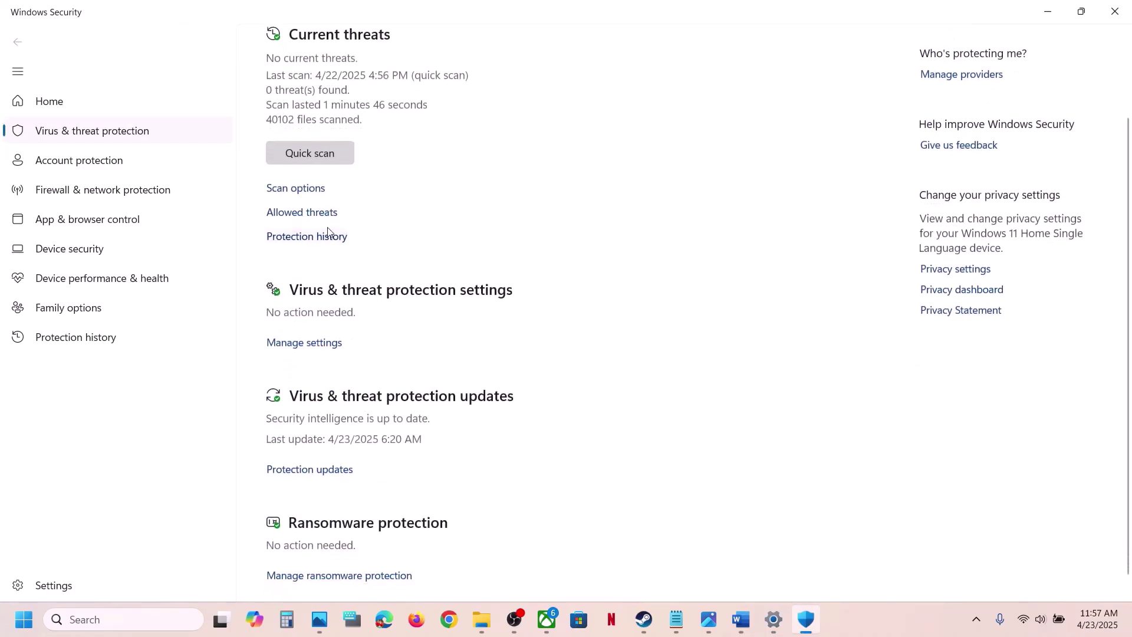
{"action": "left_click", "coordinate": [334, 237]}
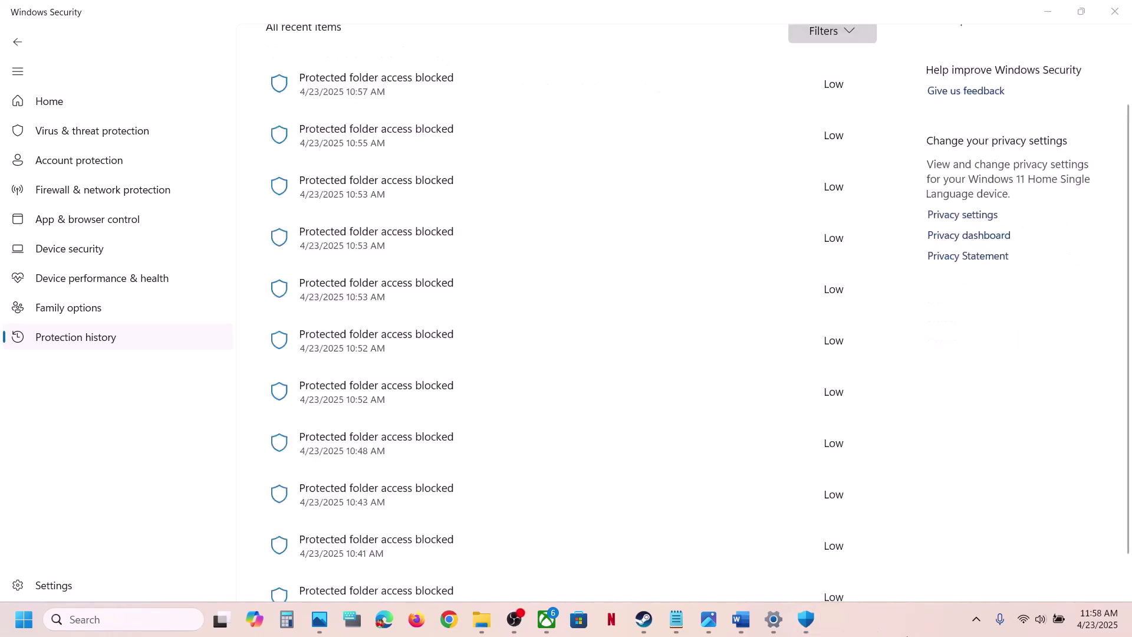
- Expand the 10:57 AM protected folder access entry for Oblivion Remastered and apply its offered action to the blocked EpicWebHelper.exe
{"action": "scroll", "coordinate": [507, 123], "scroll_direction": "up", "scroll_amount": 1}
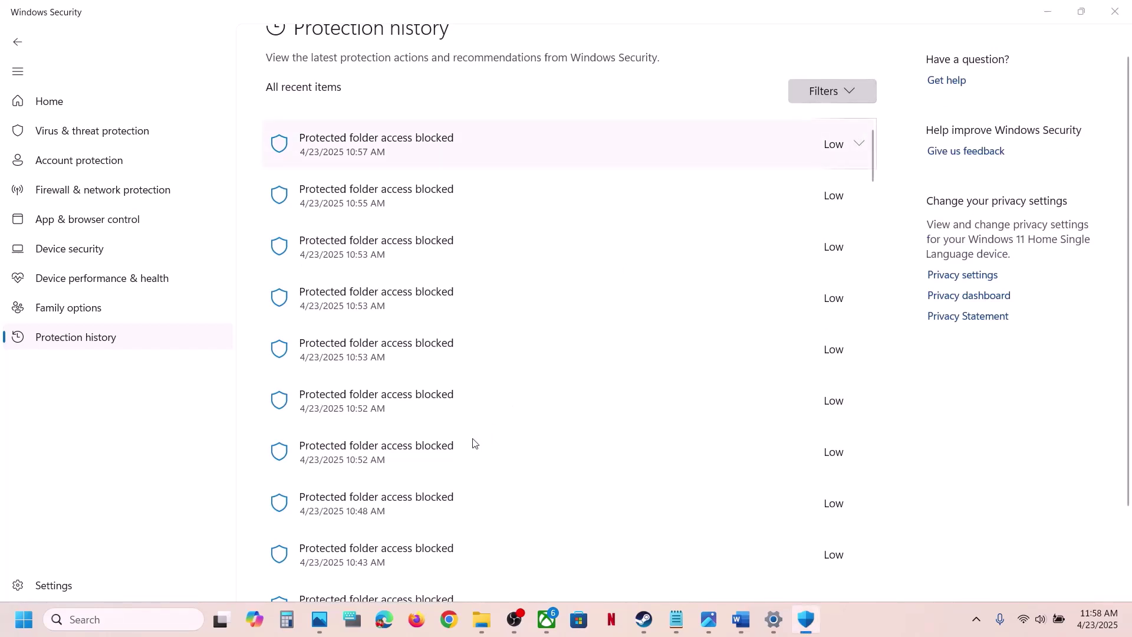
{"action": "key", "text": "Return"}
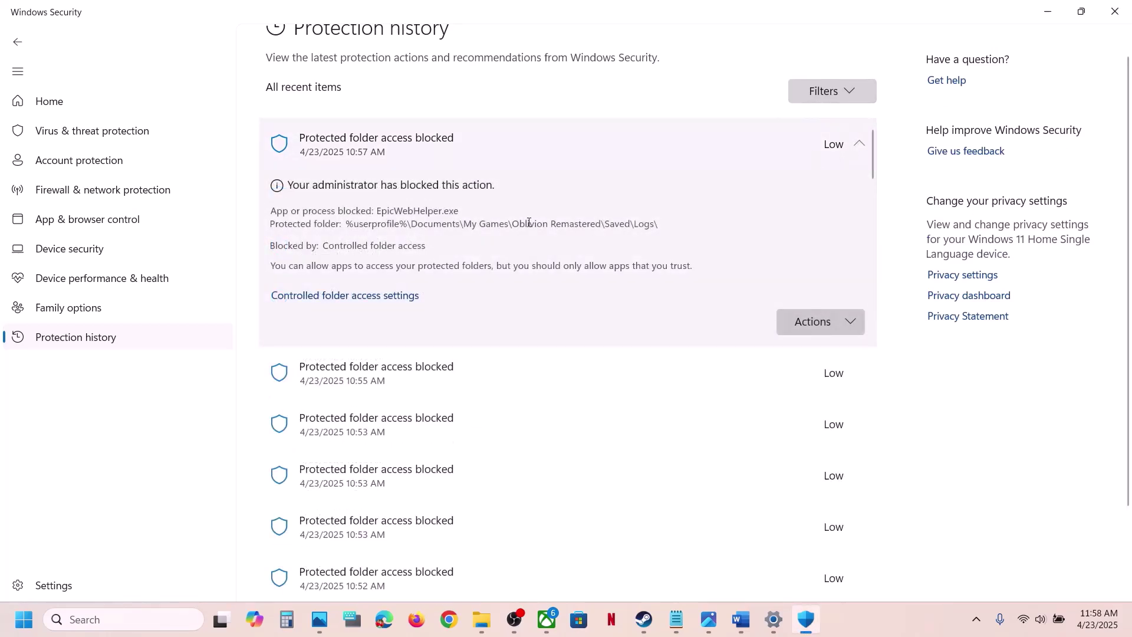
{"action": "left_click_drag", "start_coordinate": [516, 226], "coordinate": [572, 219]}
{"action": "left_click", "coordinate": [848, 327]}
{"action": "left_click", "coordinate": [844, 353]}
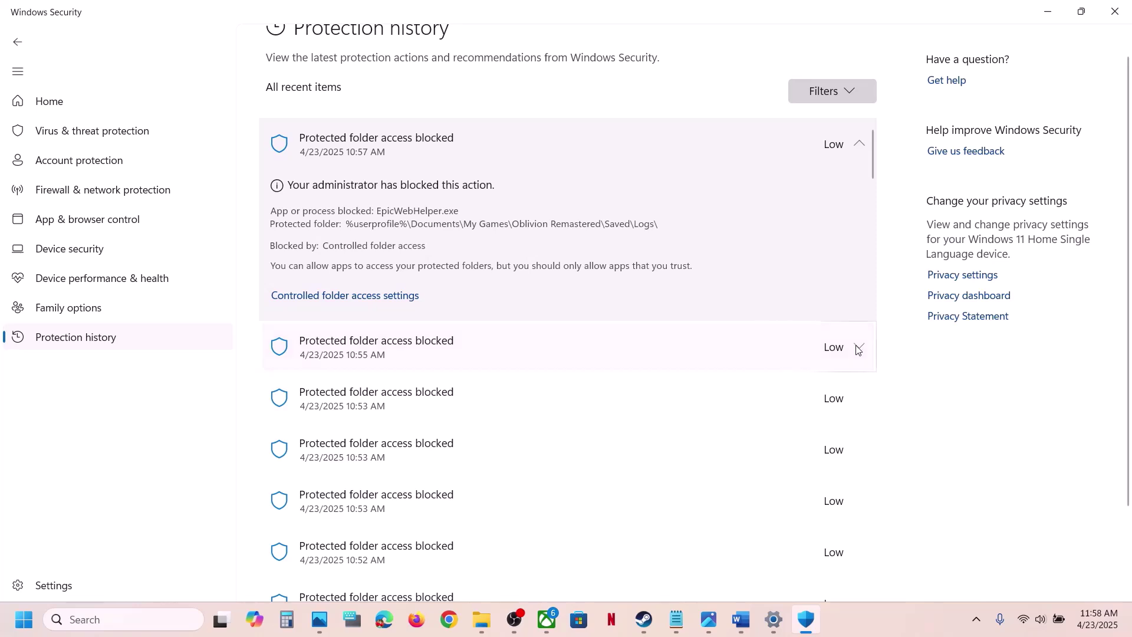
- Expand the 10:55 AM protected folder access entry and check which actions it offers
{"action": "left_click", "coordinate": [858, 347]}
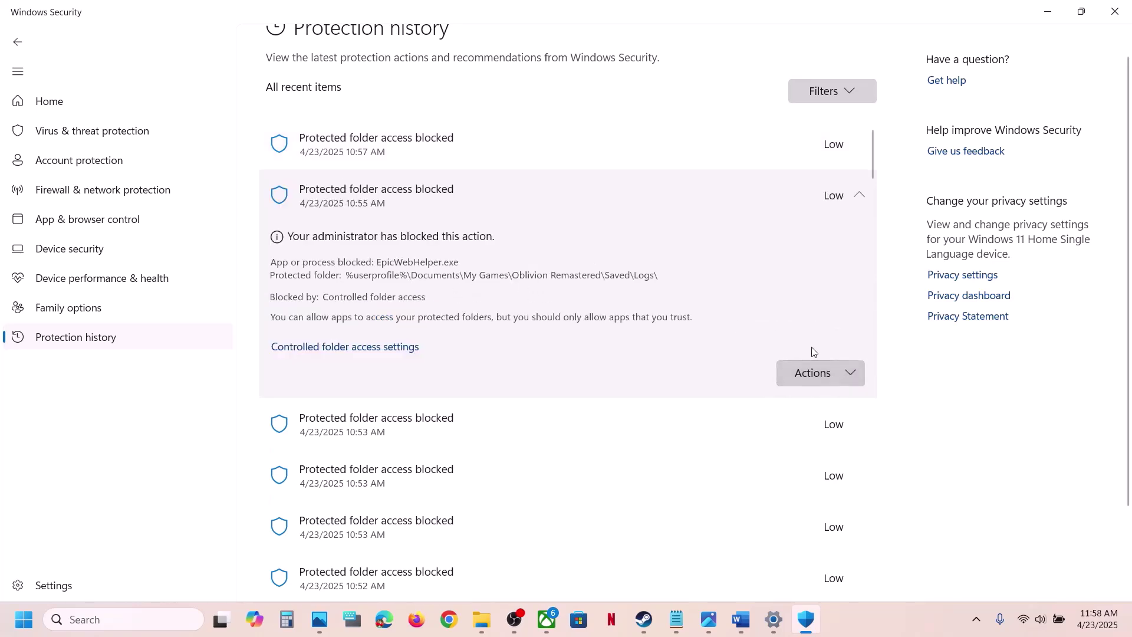
{"action": "left_click", "coordinate": [854, 379]}
{"action": "left_click", "coordinate": [918, 356]}
- Return to Virus & threat protection and open the Controlled folder access allowed apps list from Ransomware protection
{"action": "left_click", "coordinate": [94, 140]}
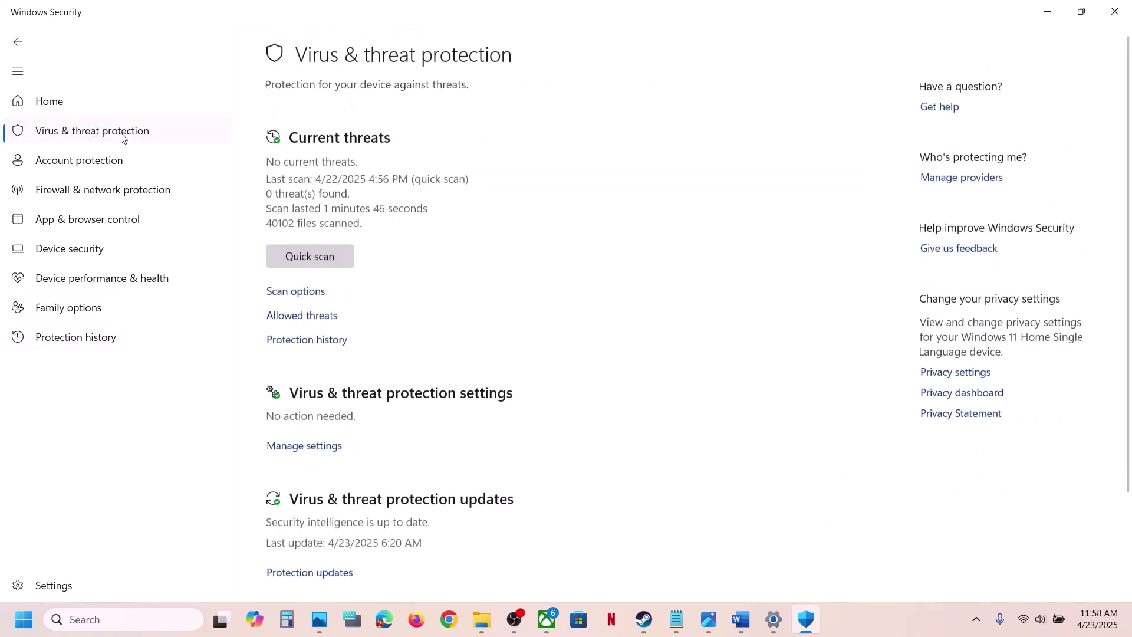
{"action": "scroll", "coordinate": [349, 260], "scroll_direction": "down", "scroll_amount": 2}
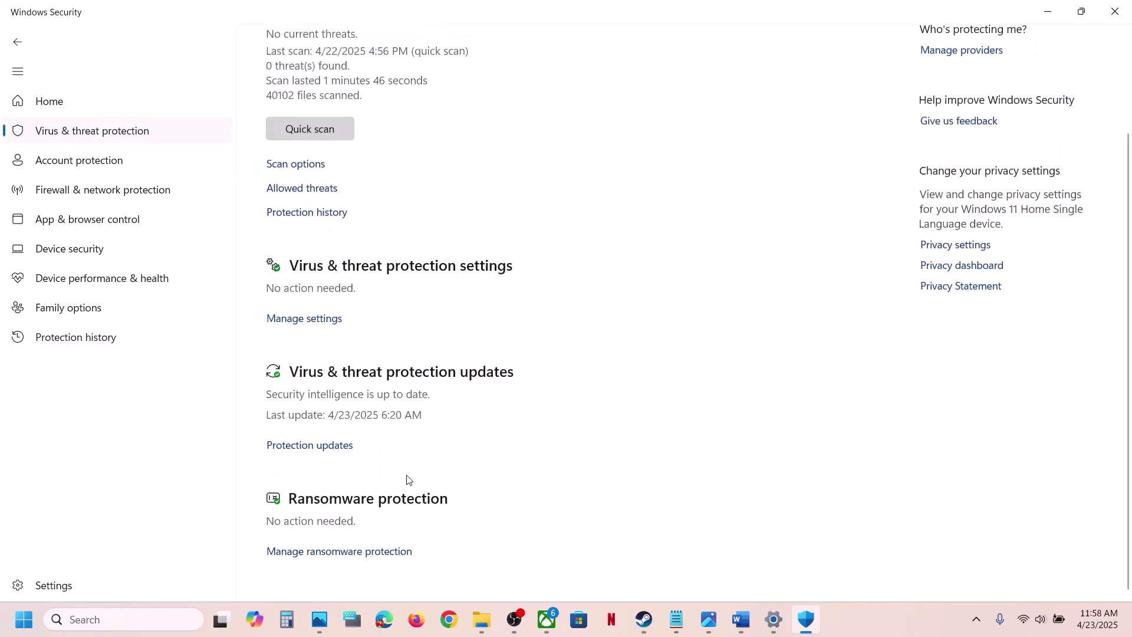
{"action": "left_click", "coordinate": [366, 552]}
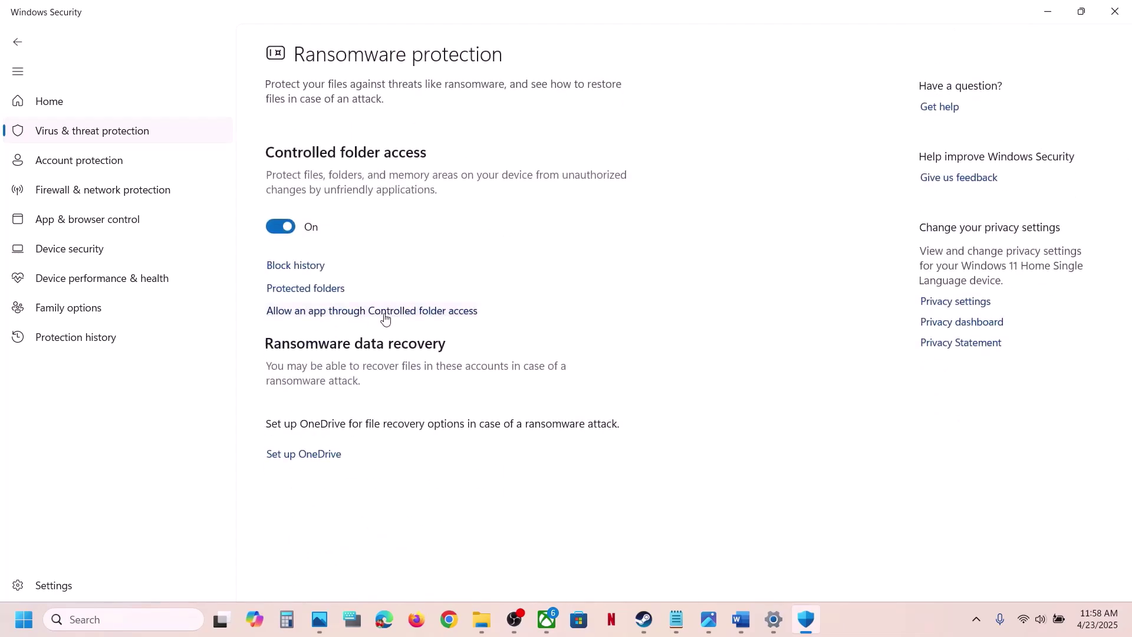
{"action": "left_click", "coordinate": [377, 315]}
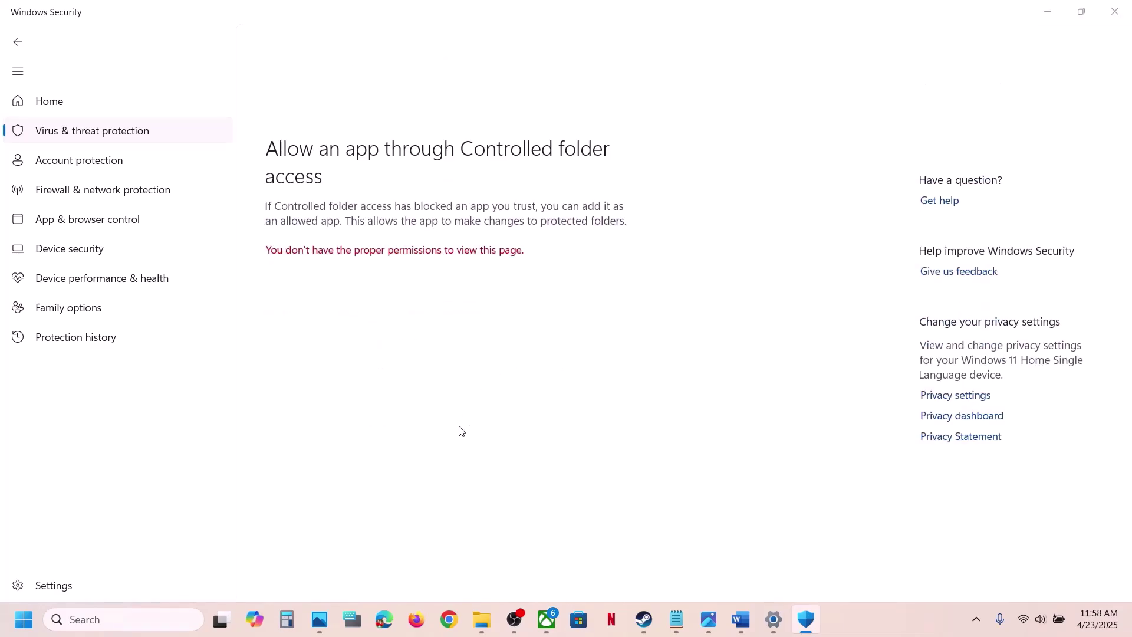
{"action": "scroll", "coordinate": [361, 159], "scroll_direction": "down", "scroll_amount": 4}
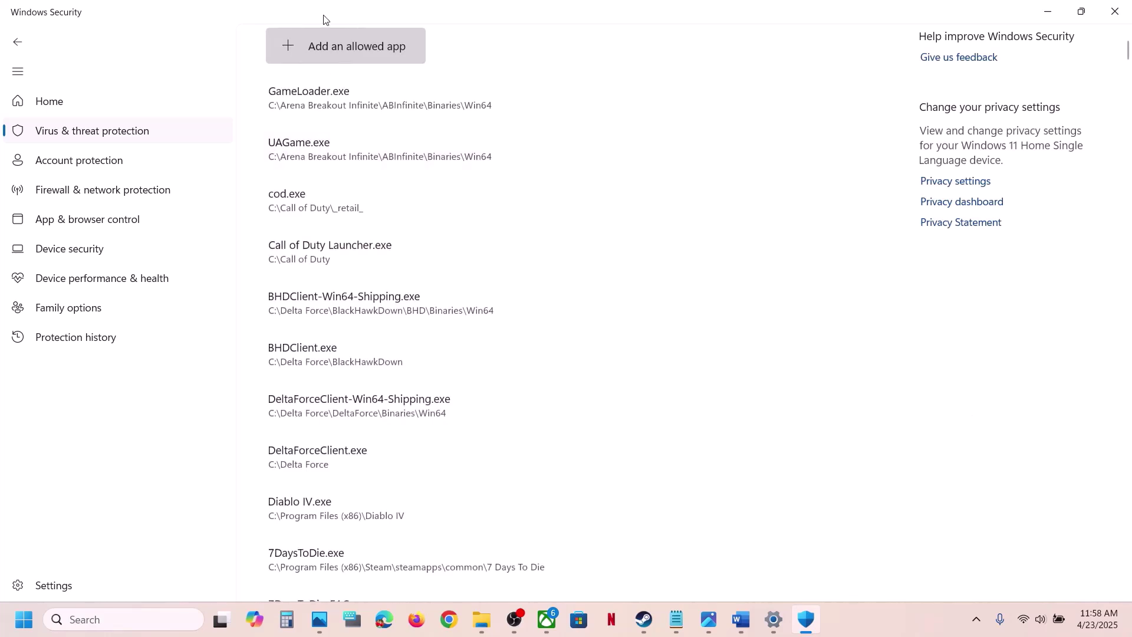
- Add the OblivionRemastered application from steamapps\common\Oblivion Remastered as an allowed app
{"action": "left_click", "coordinate": [320, 51]}
{"action": "left_click", "coordinate": [345, 105]}
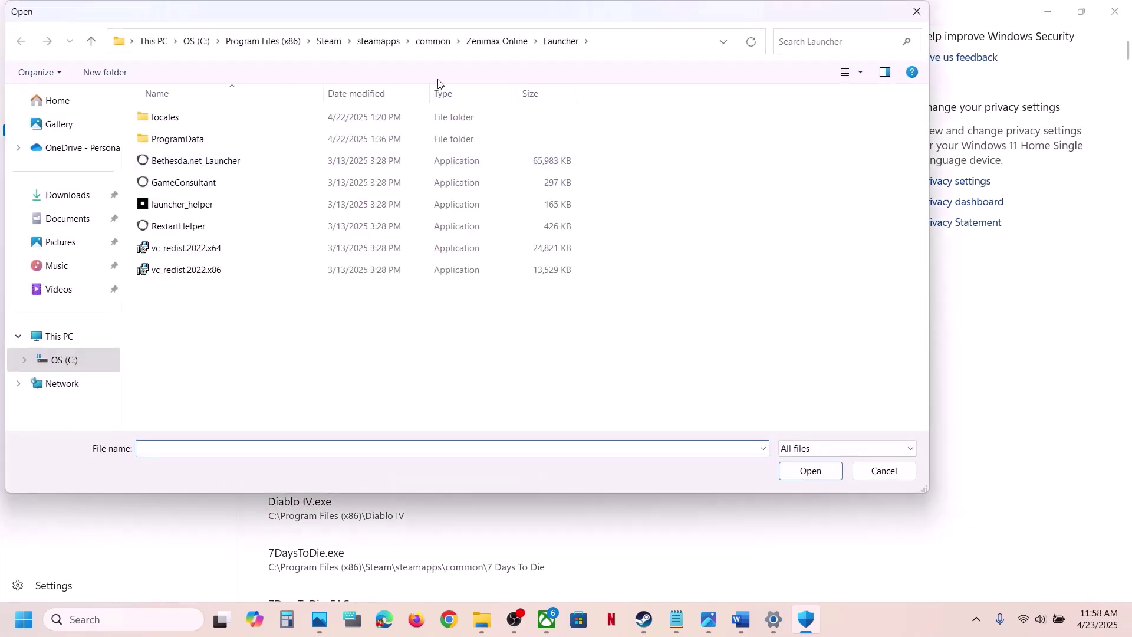
{"action": "left_click", "coordinate": [434, 42]}
{"action": "left_click", "coordinate": [489, 42]}
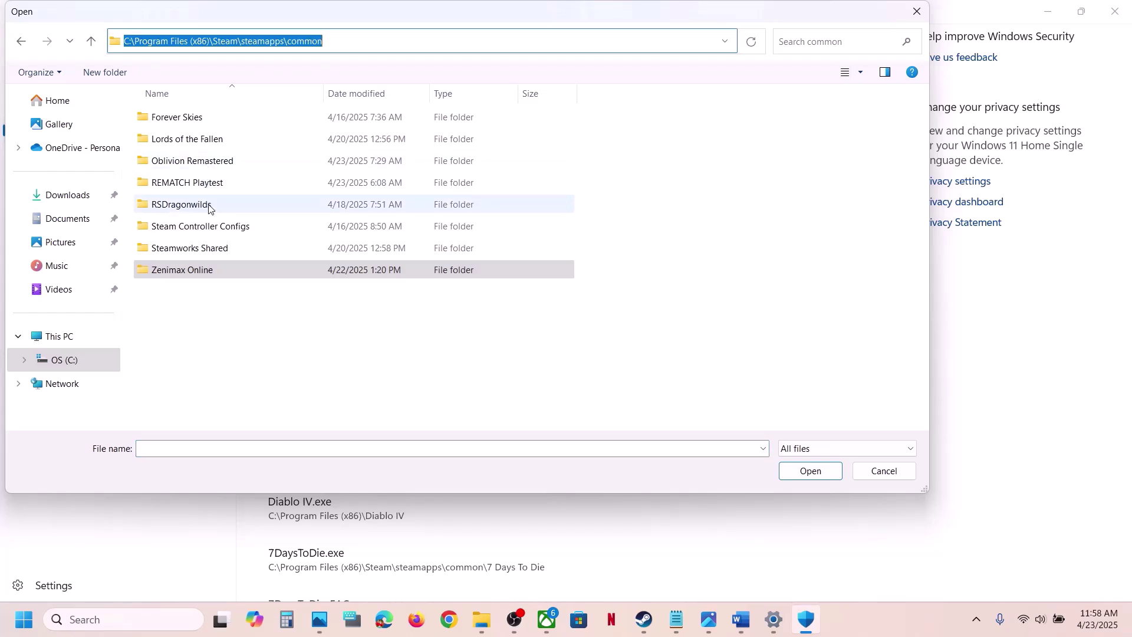
{"action": "double_click", "coordinate": [199, 162]}
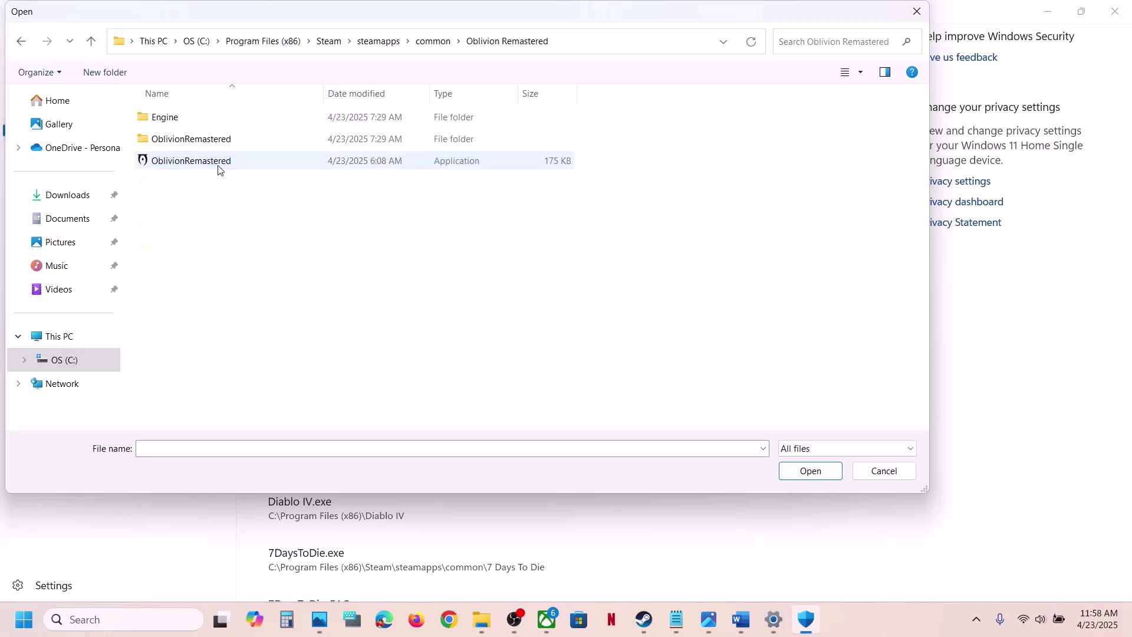
{"action": "left_click", "coordinate": [191, 159]}
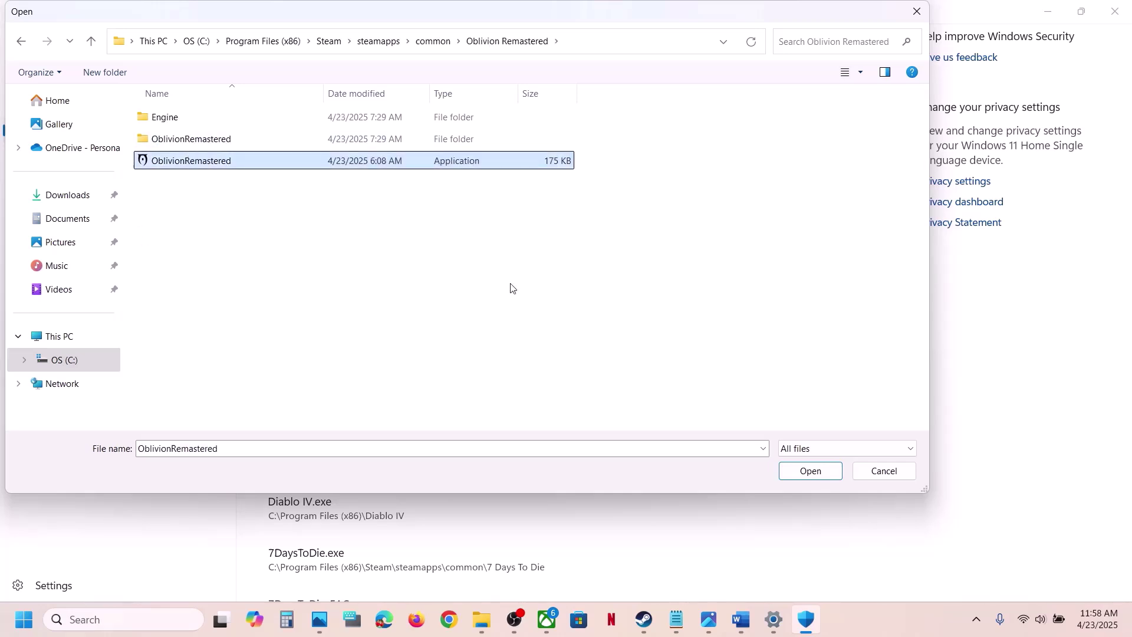
{"action": "left_click", "coordinate": [803, 472]}
- Add OblivionRemastered-Win64-Shipping from the game's OblivionRemastered\Binaries\Win64 folder as another allowed app
{"action": "left_click", "coordinate": [363, 53]}
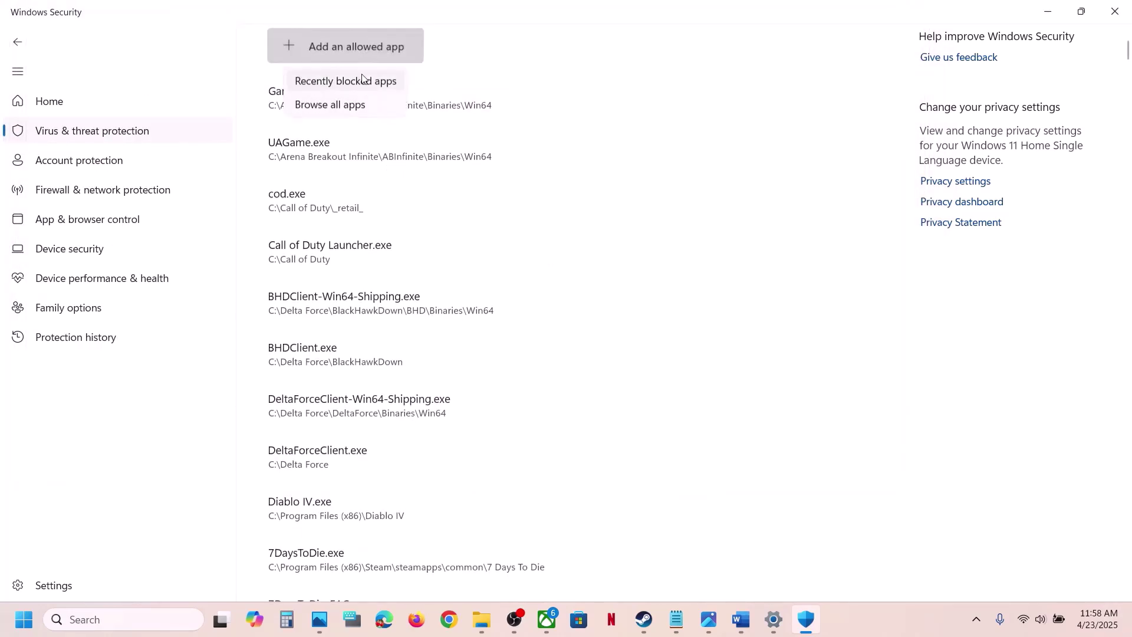
{"action": "left_click", "coordinate": [330, 104]}
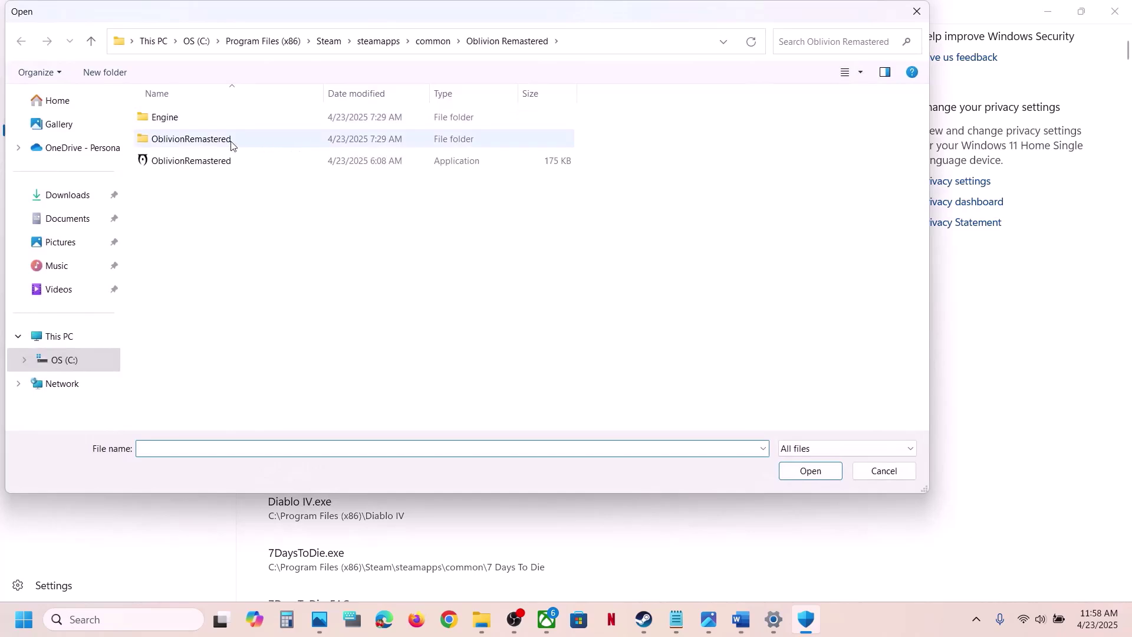
{"action": "double_click", "coordinate": [231, 142]}
{"action": "double_click", "coordinate": [201, 121]}
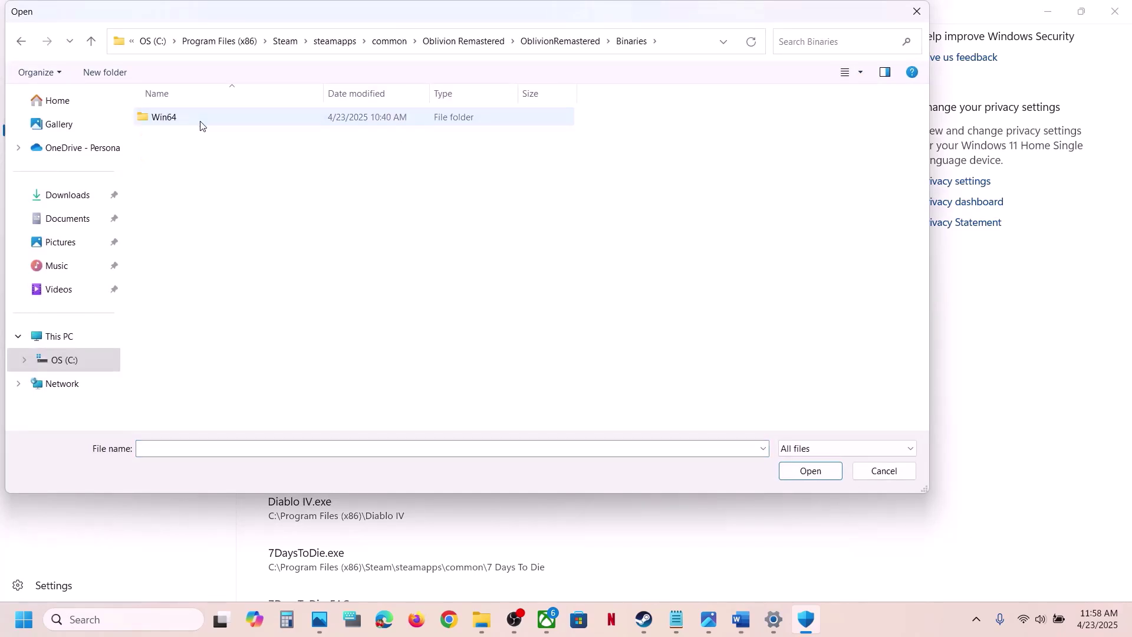
{"action": "double_click", "coordinate": [200, 124]}
{"action": "left_click", "coordinate": [225, 141]}
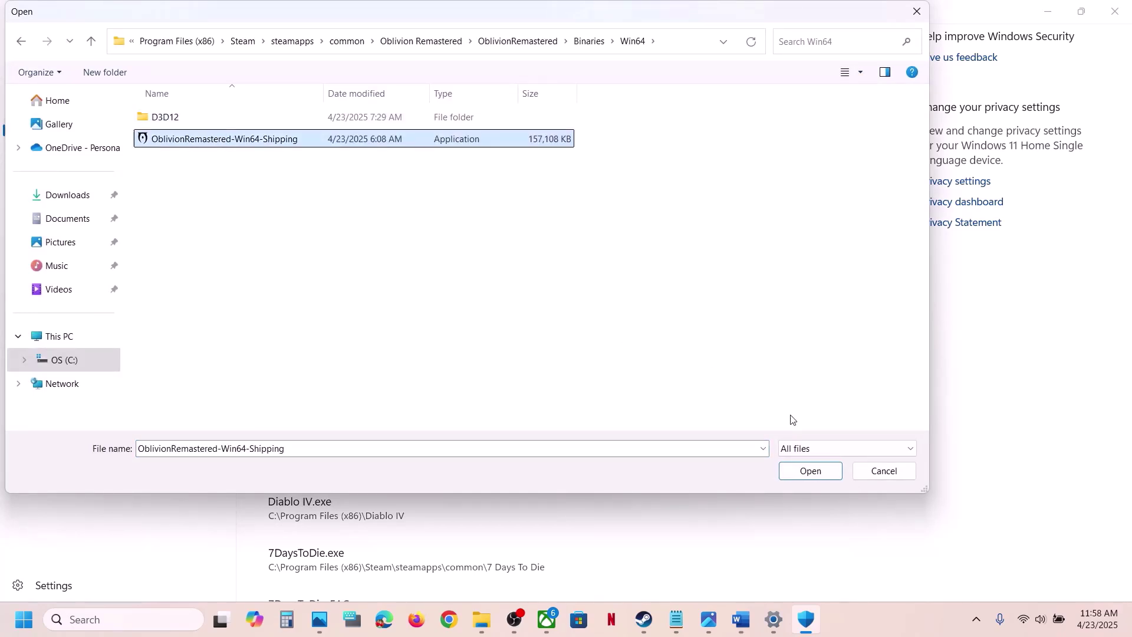
{"action": "left_click", "coordinate": [809, 471]}
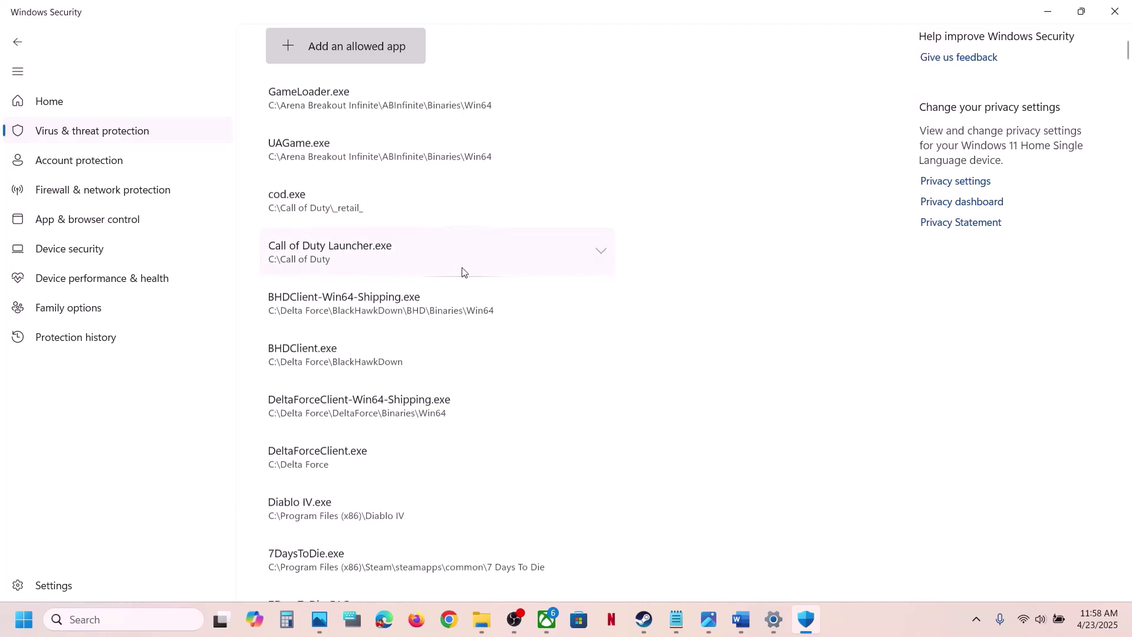
- Open Windows Defender Firewall from System and Security in Control Panel
{"action": "left_click", "coordinate": [141, 616]}
{"action": "type", "text": "ont"}
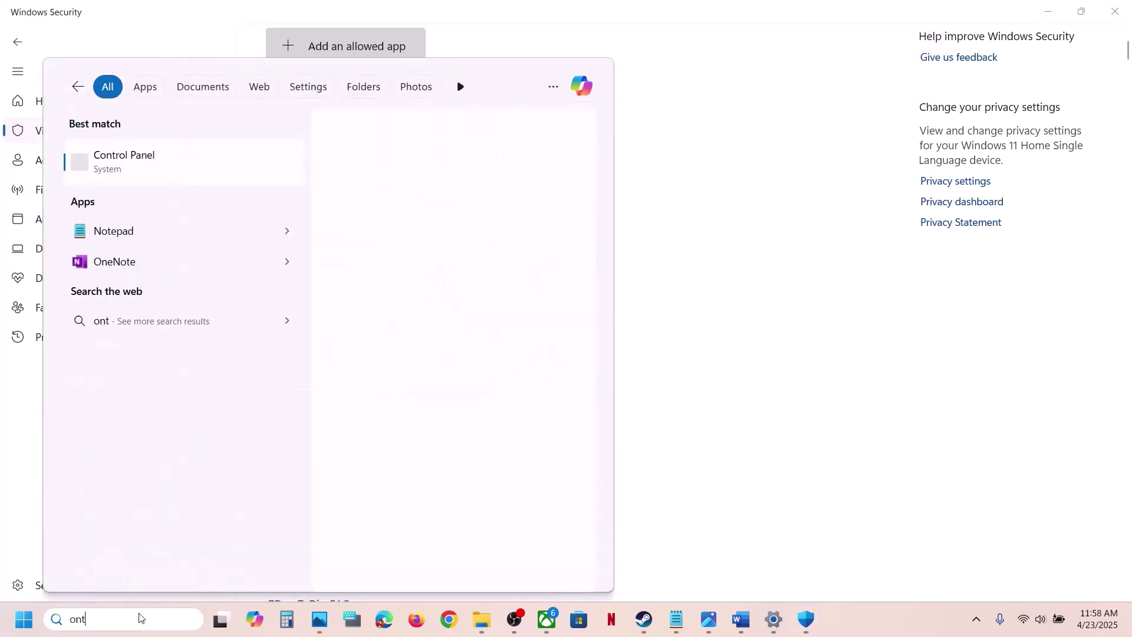
{"action": "type", "text": "rol"}
{"action": "key", "text": "Return"}
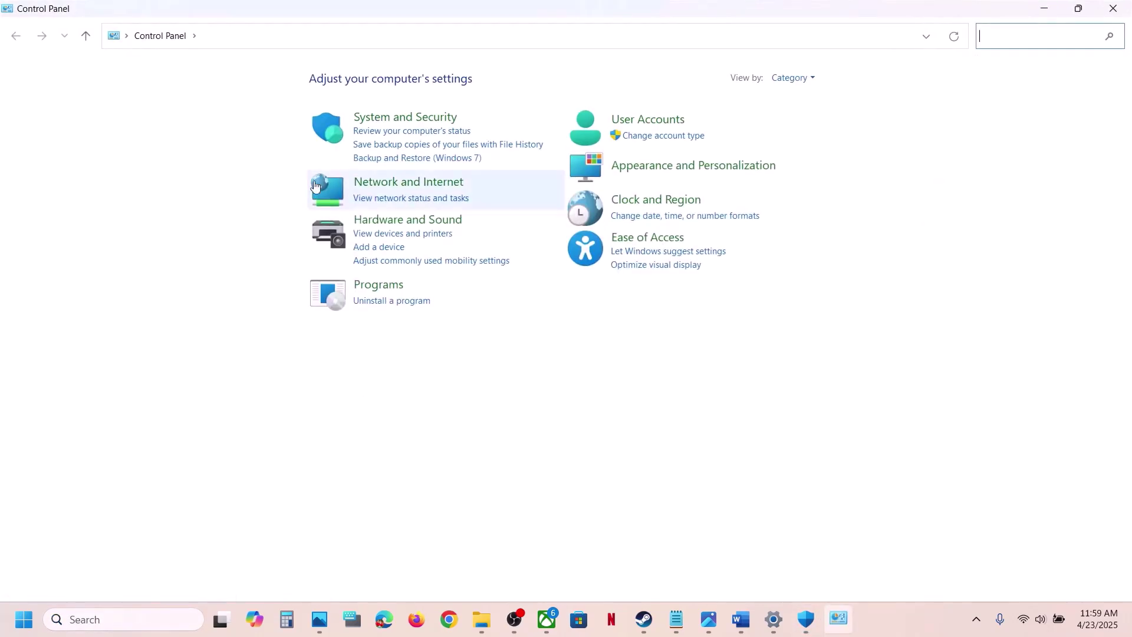
{"action": "left_click", "coordinate": [386, 117]}
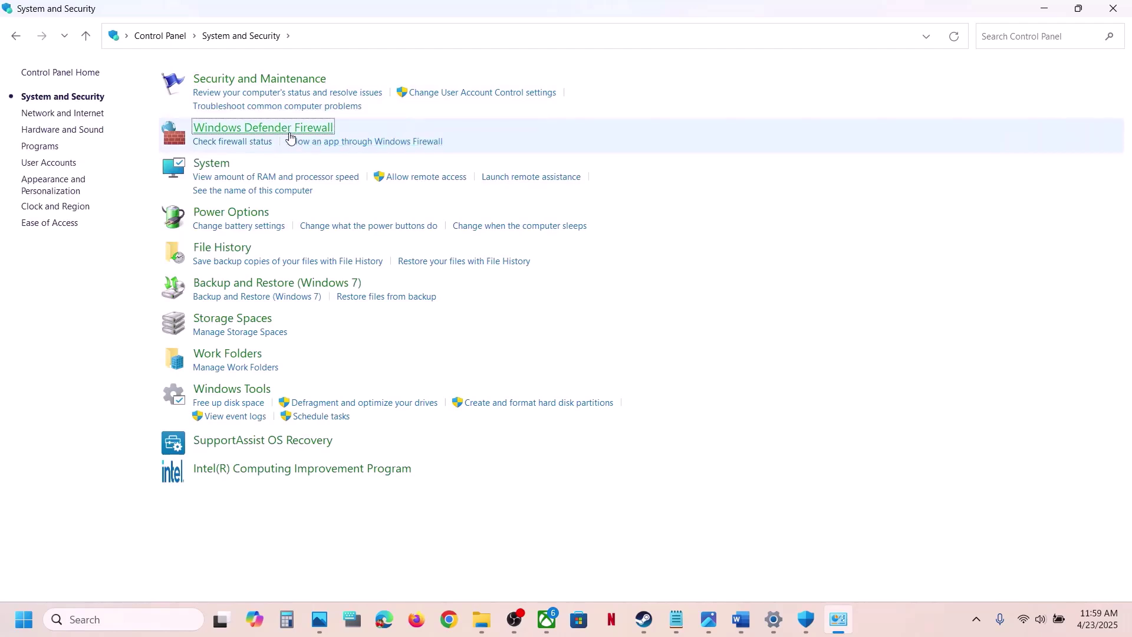
{"action": "left_click", "coordinate": [275, 129]}
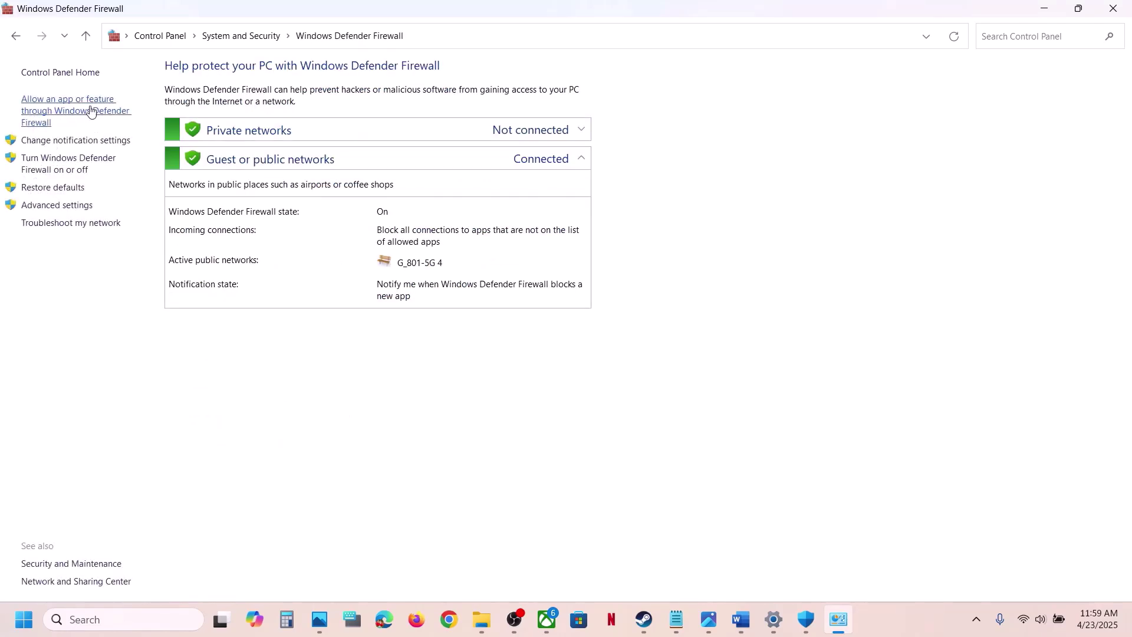
- Open the firewall's allowed apps list, unlock its settings for changes and start allowing another app
{"action": "left_click", "coordinate": [91, 111]}
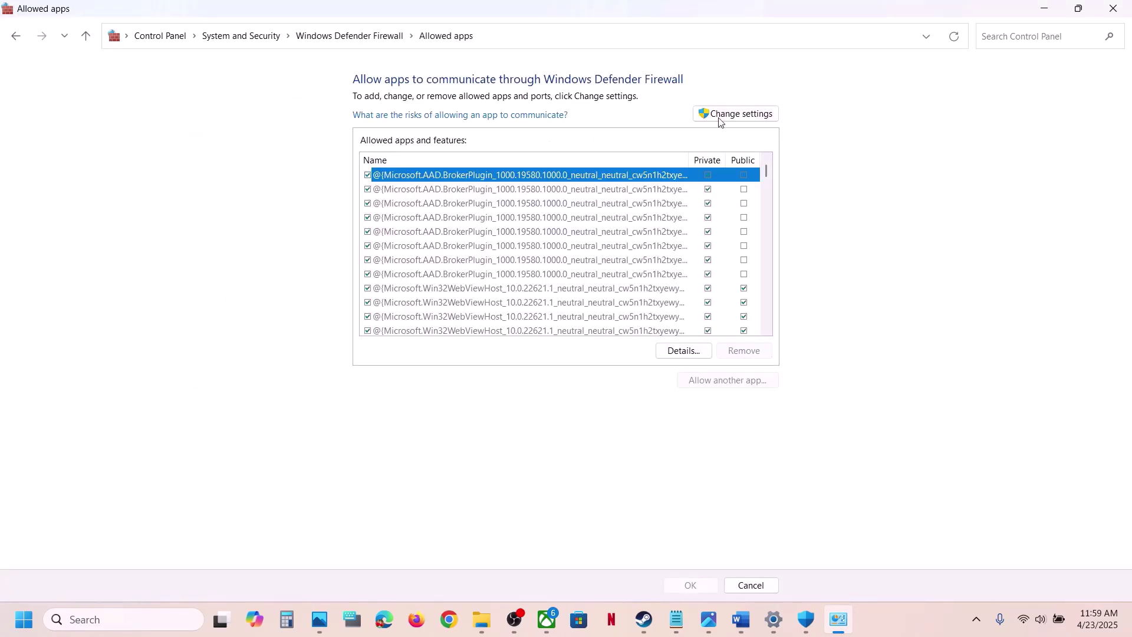
{"action": "left_click", "coordinate": [720, 119]}
{"action": "left_click", "coordinate": [743, 383]}
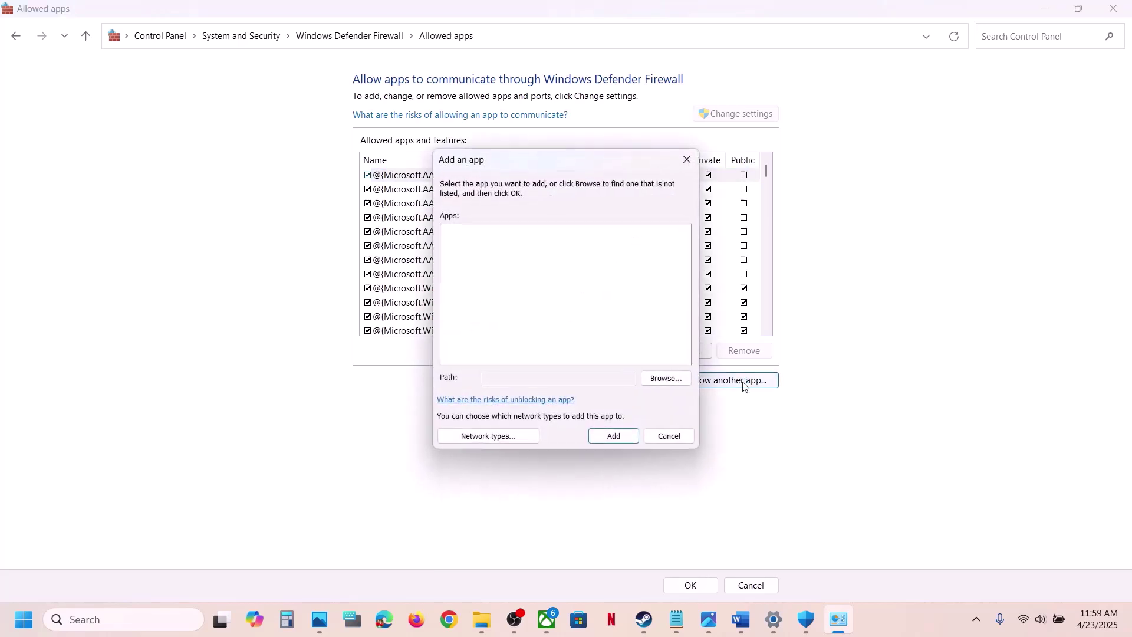
- Try to add the OblivionRemastered application from steamapps\common\Oblivion Remastered to the firewall's allowed apps
{"action": "left_click", "coordinate": [666, 378]}
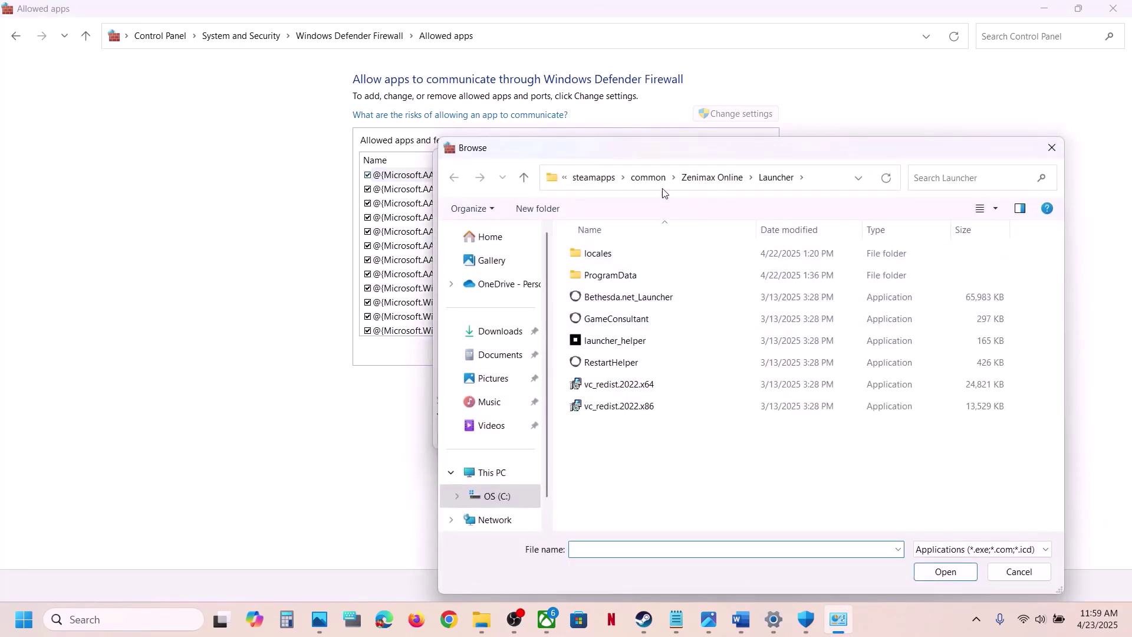
{"action": "left_click", "coordinate": [648, 178]}
{"action": "double_click", "coordinate": [625, 296]}
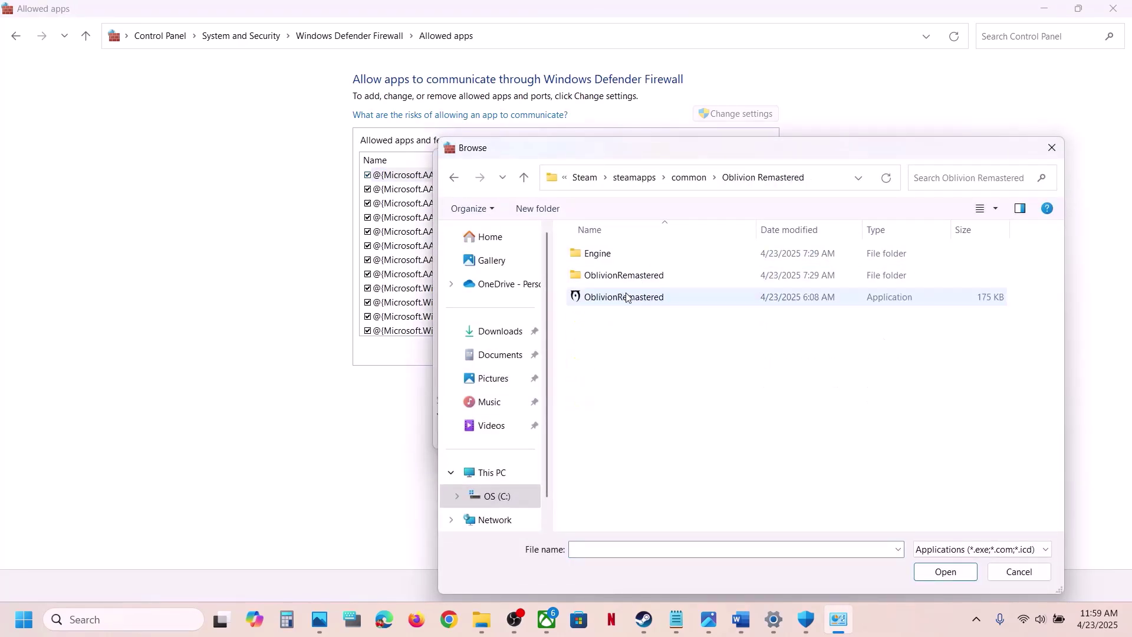
{"action": "left_click", "coordinate": [627, 297]}
{"action": "left_click", "coordinate": [945, 571]}
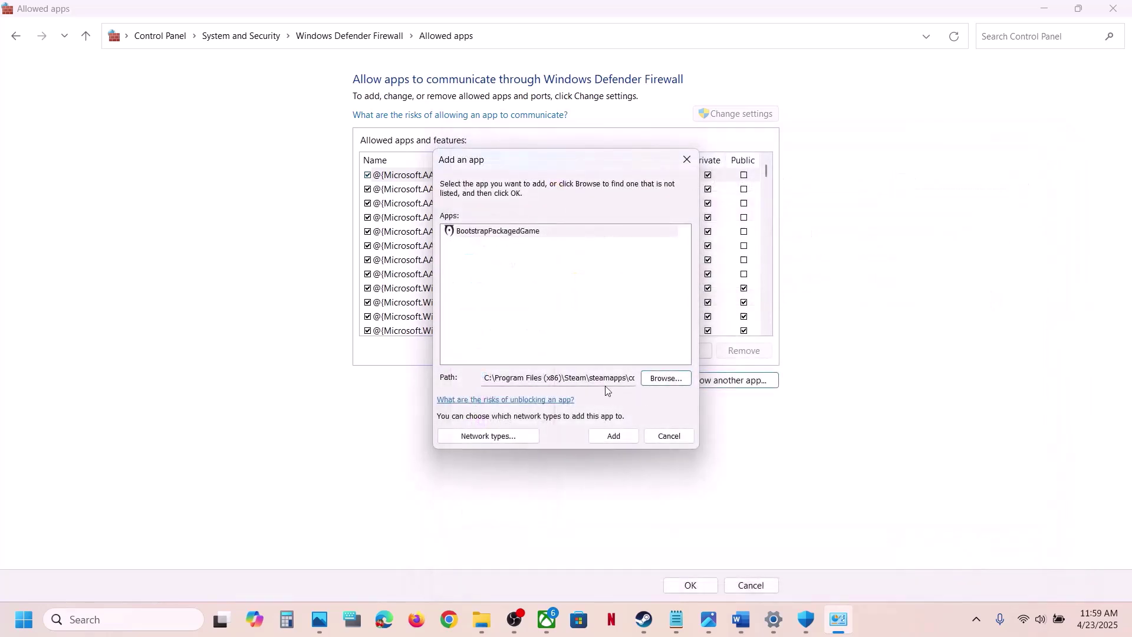
{"action": "left_click", "coordinate": [614, 436]}
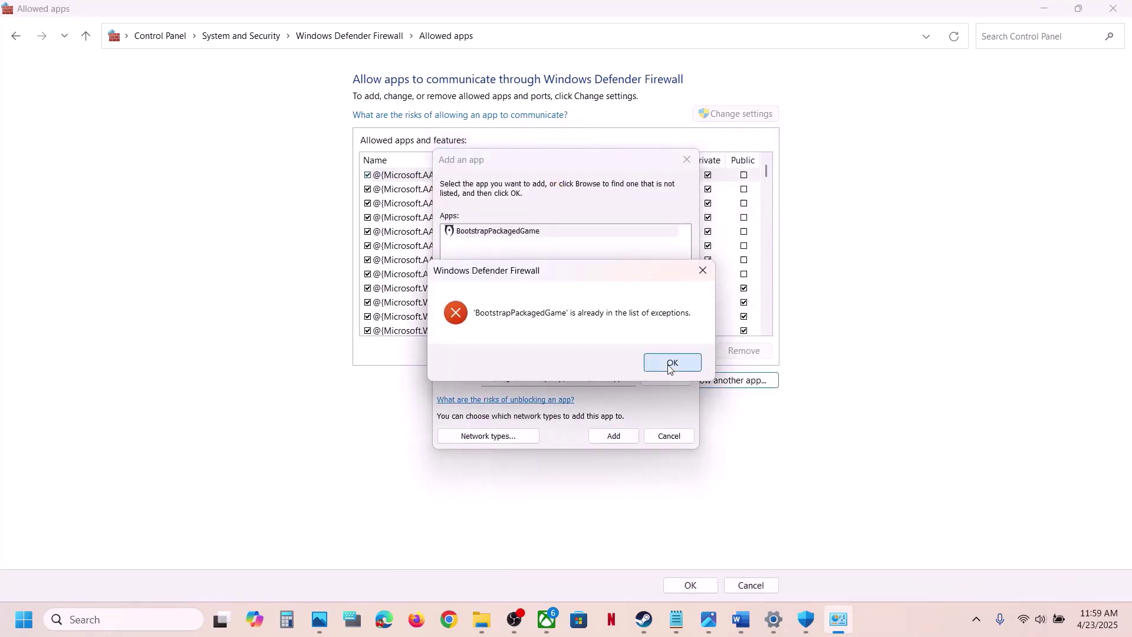
{"action": "left_click", "coordinate": [670, 366]}
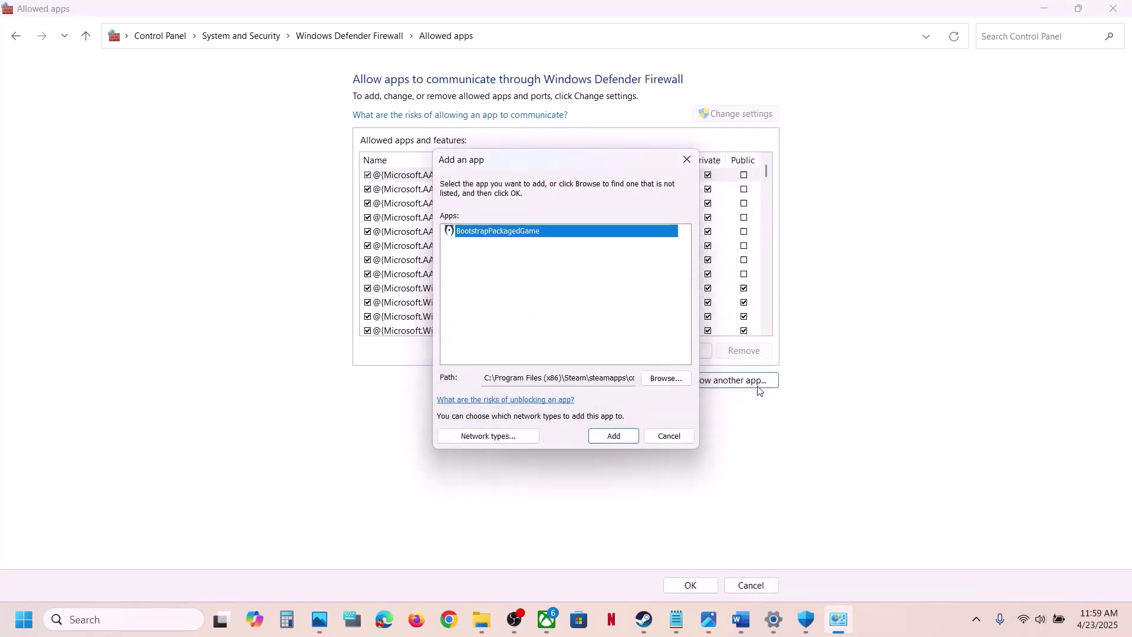
- Add OblivionRemastered-Win64-Shipping from OblivionRemastered\Binaries\Win64 to the firewall's allowed apps, and close the firewall and Windows Security windows
{"action": "left_click", "coordinate": [684, 378]}
{"action": "double_click", "coordinate": [607, 276]}
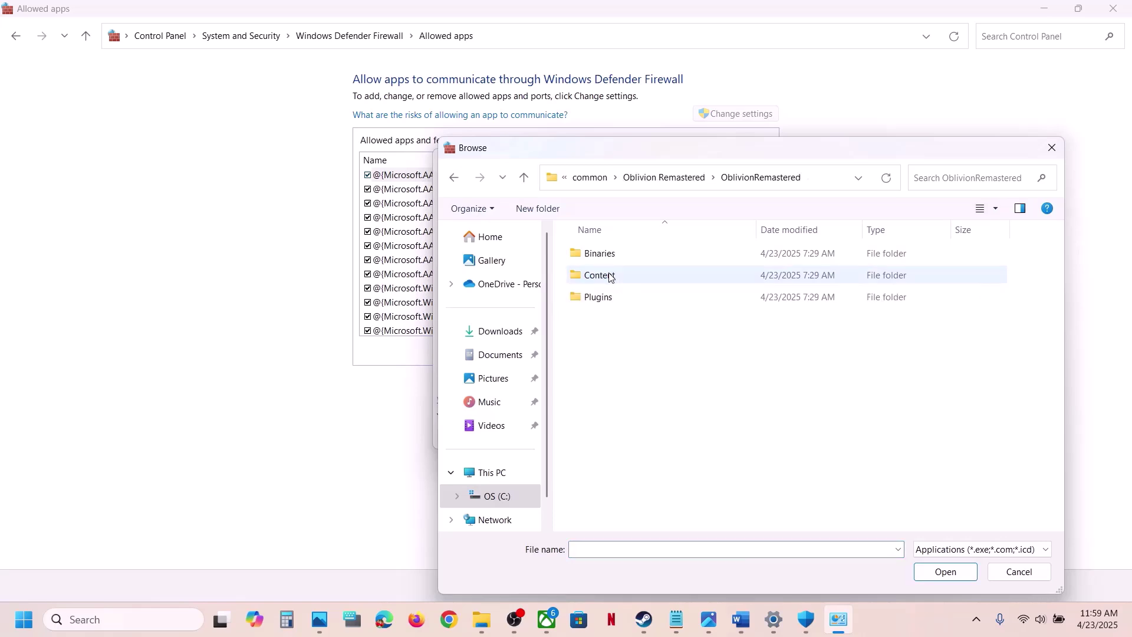
{"action": "double_click", "coordinate": [610, 253]}
{"action": "double_click", "coordinate": [609, 251]}
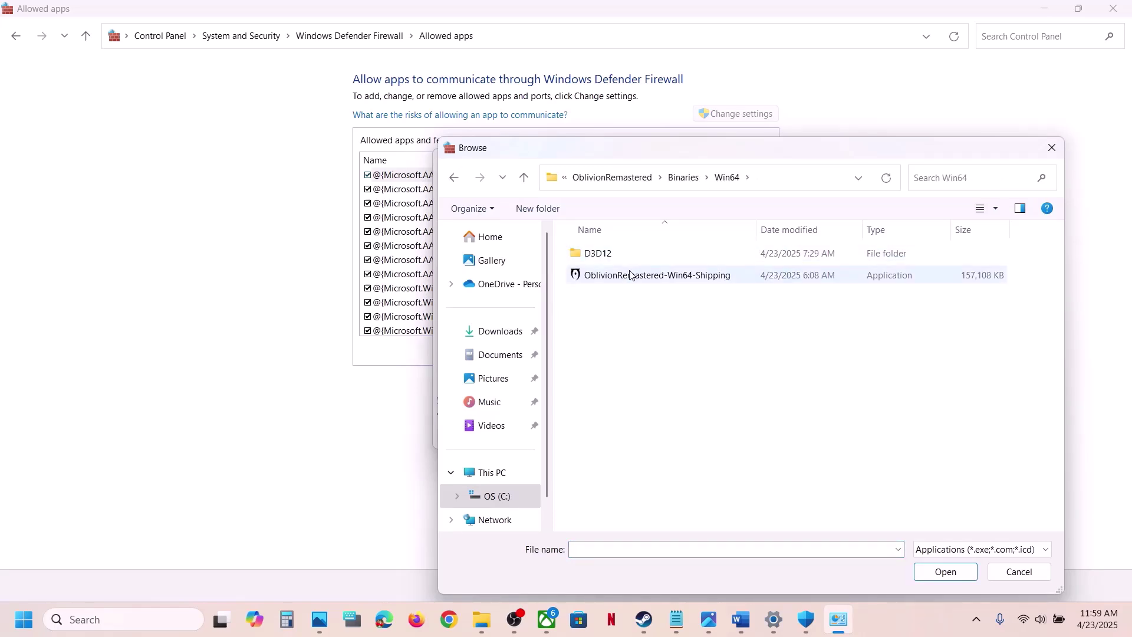
{"action": "left_click", "coordinate": [631, 275]}
{"action": "left_click", "coordinate": [943, 571]}
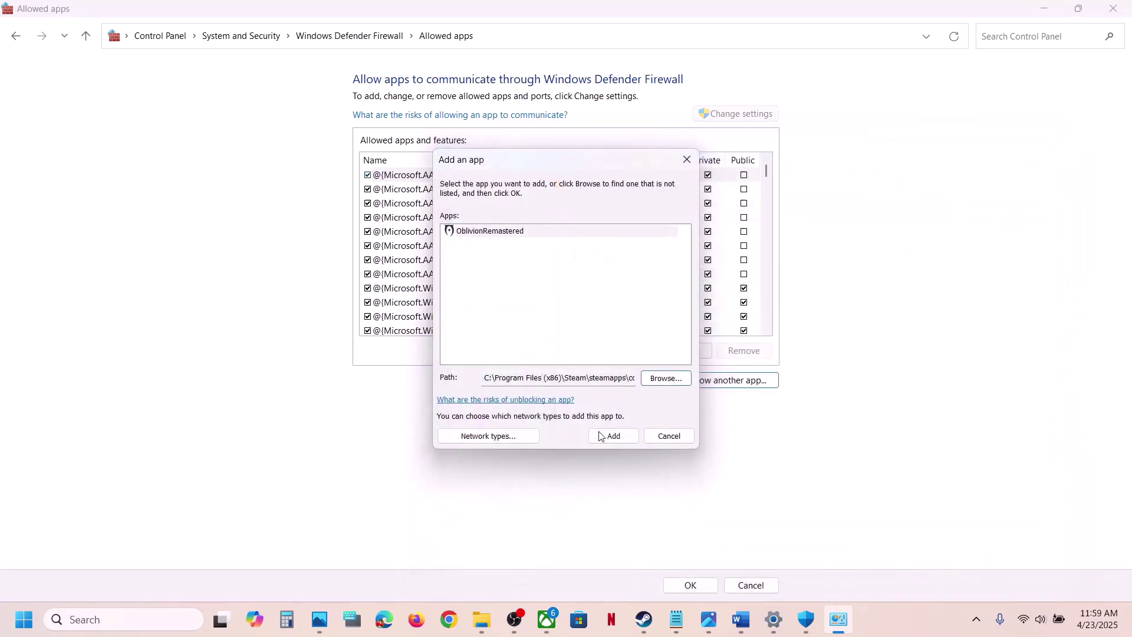
{"action": "left_click", "coordinate": [610, 436]}
{"action": "left_click", "coordinate": [392, 319]}
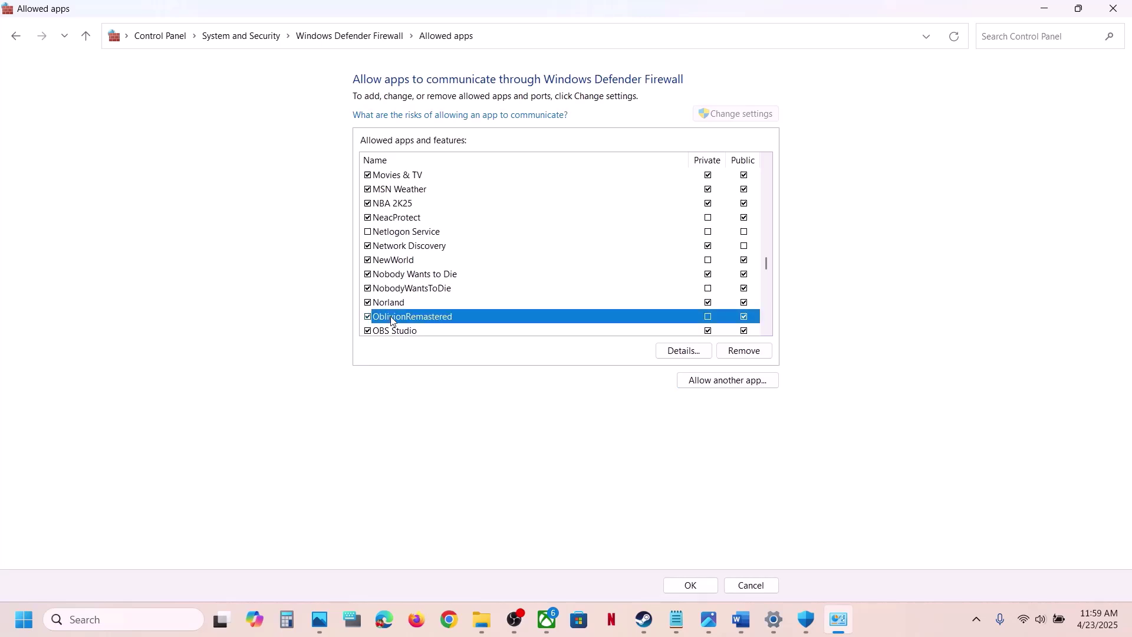
{"action": "left_click", "coordinate": [1114, 8]}
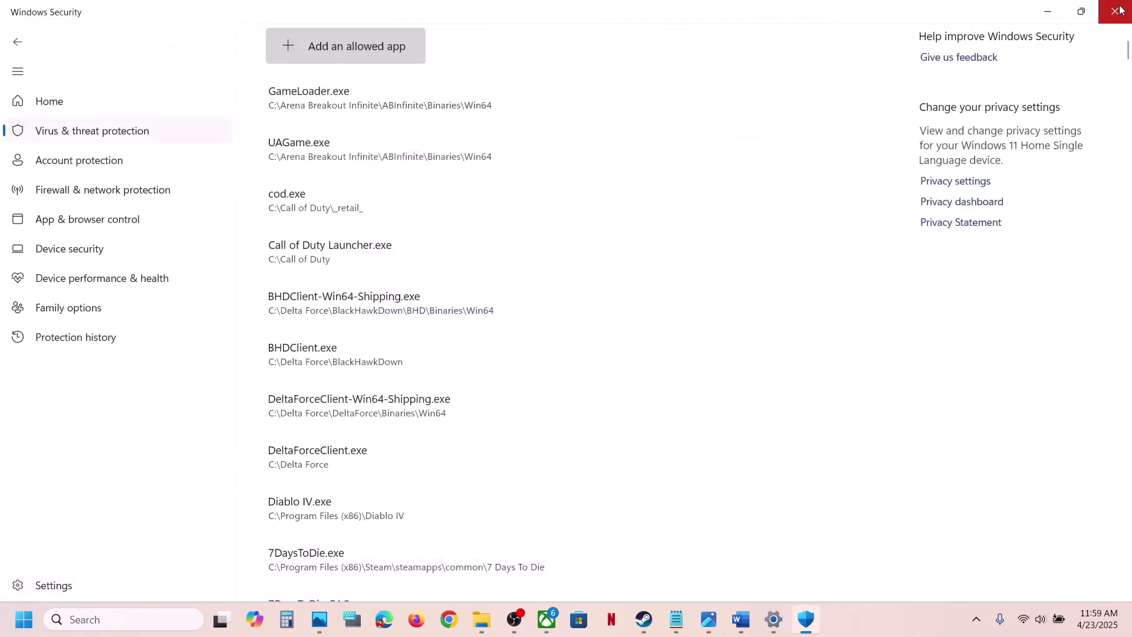
{"action": "left_click", "coordinate": [1119, 9]}
{"action": "left_click", "coordinate": [1120, 9]}
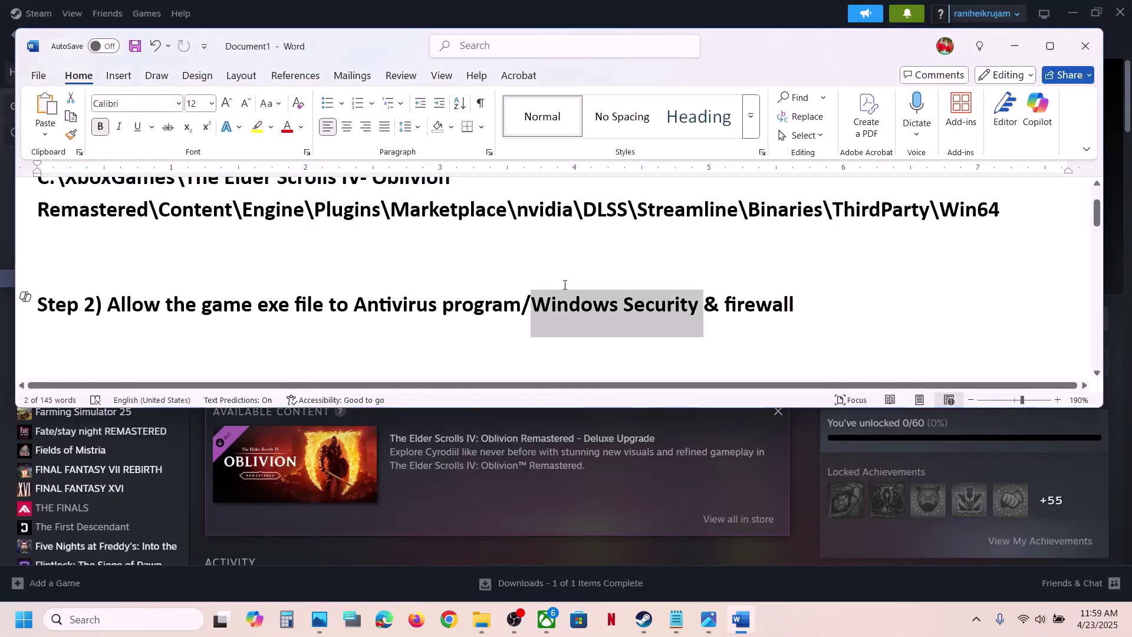
- Review Step 3 of the Word notes about trying different Windows power plans
{"action": "scroll", "coordinate": [559, 288], "scroll_direction": "down", "scroll_amount": 1}
{"action": "scroll", "coordinate": [559, 288], "scroll_direction": "down", "scroll_amount": 1}
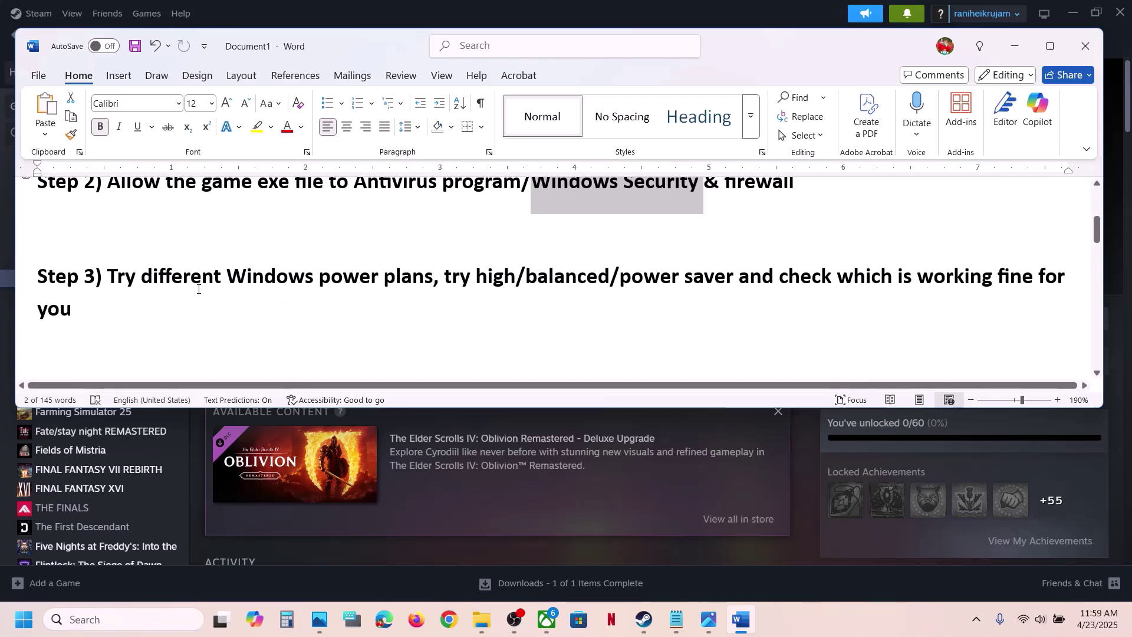
{"action": "left_click_drag", "start_coordinate": [108, 277], "coordinate": [444, 271]}
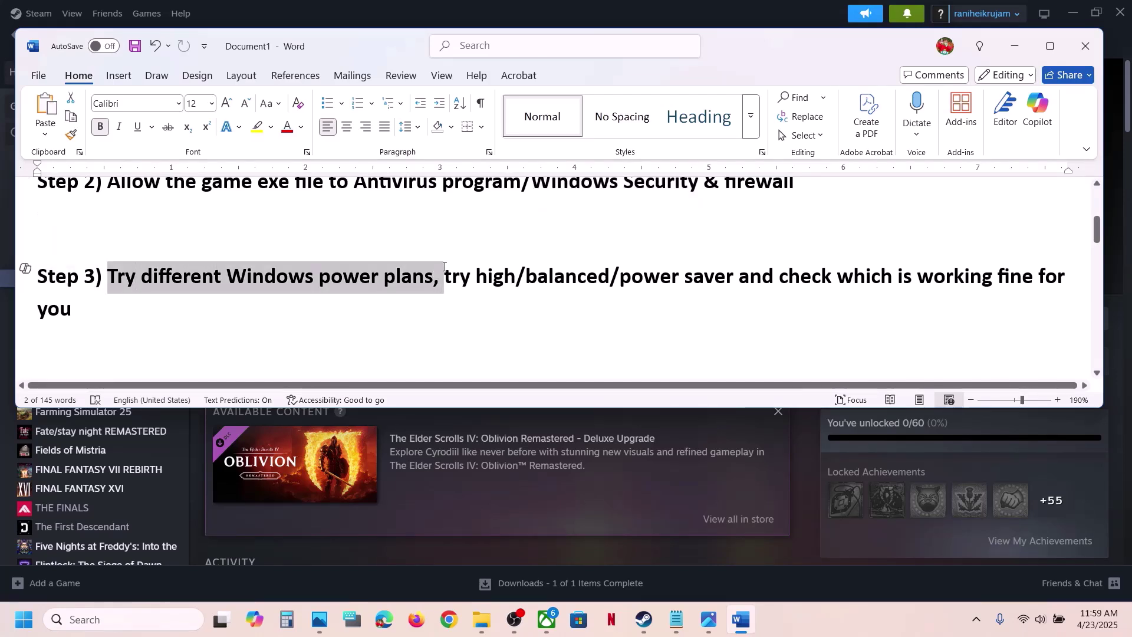
{"action": "left_click", "coordinate": [443, 270]}
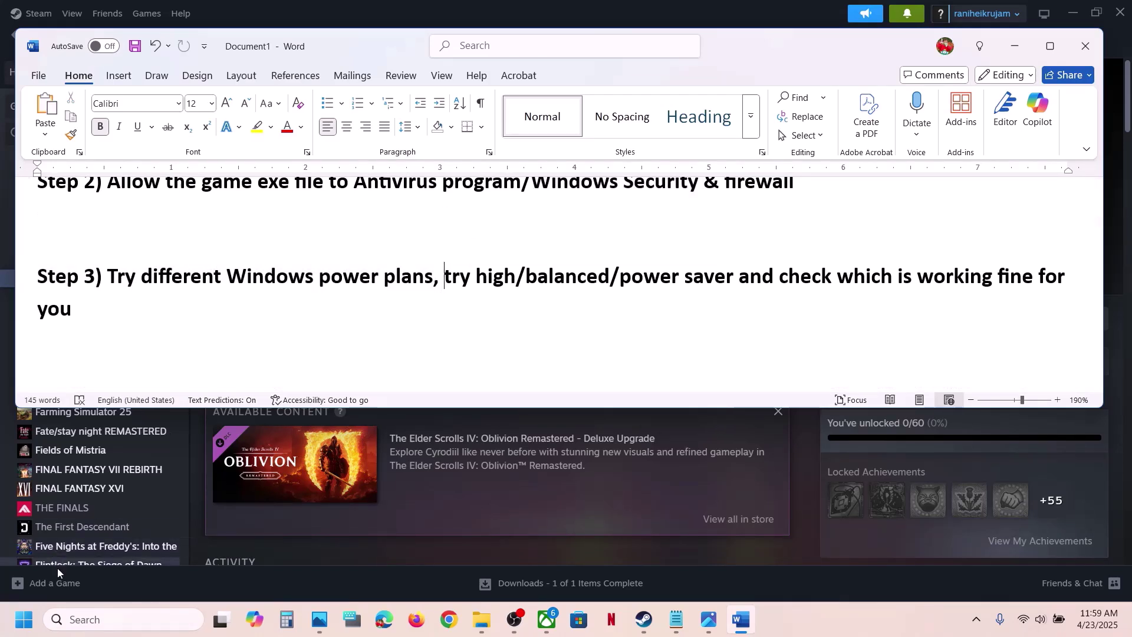
- Open Power Options from Hardware and Sound in Control Panel
{"action": "left_click", "coordinate": [92, 609]}
{"action": "type", "text": "control Panel"}
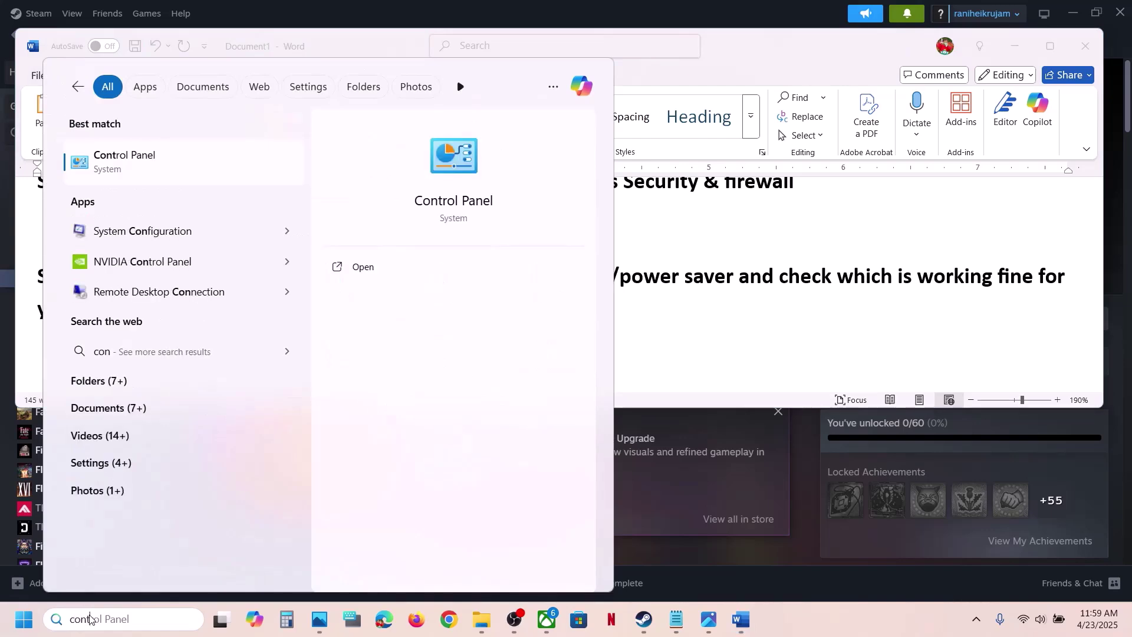
{"action": "key", "text": "Return"}
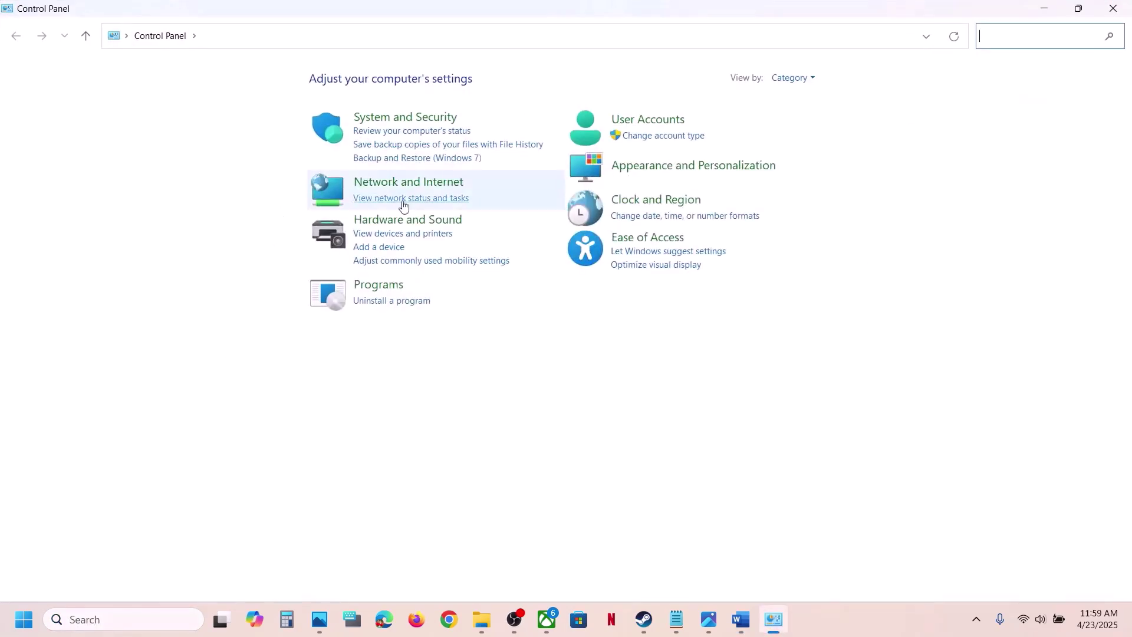
{"action": "left_click", "coordinate": [436, 222]}
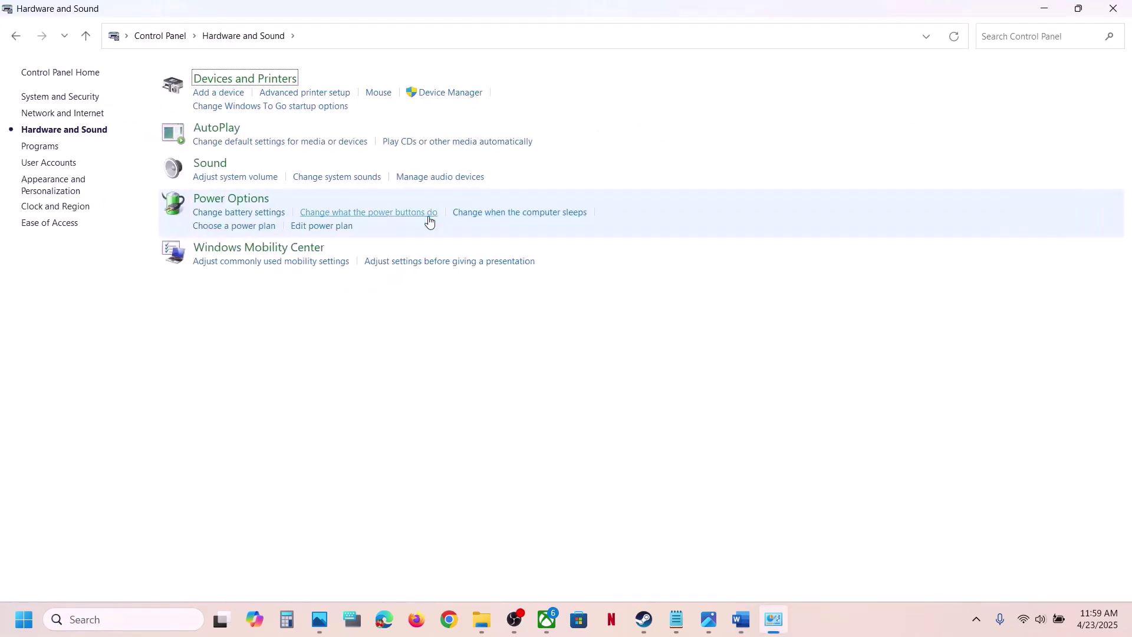
{"action": "left_click", "coordinate": [236, 200]}
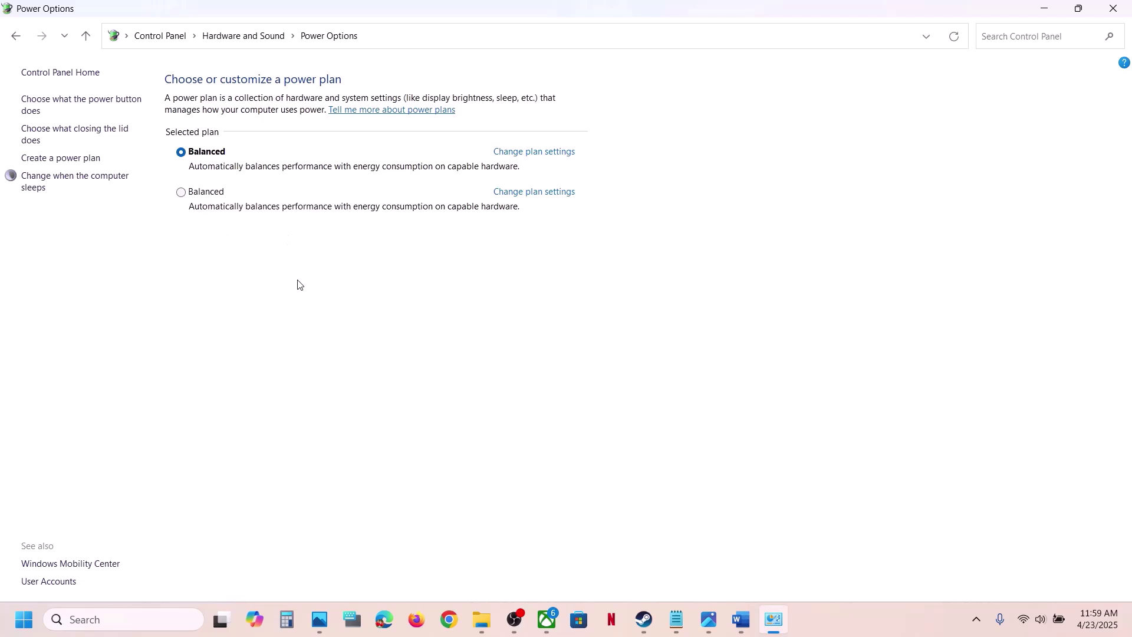
- Examine the available power plans in the Power Saver.jpg image, and close it along with Power Options
{"action": "left_click", "coordinate": [711, 620]}
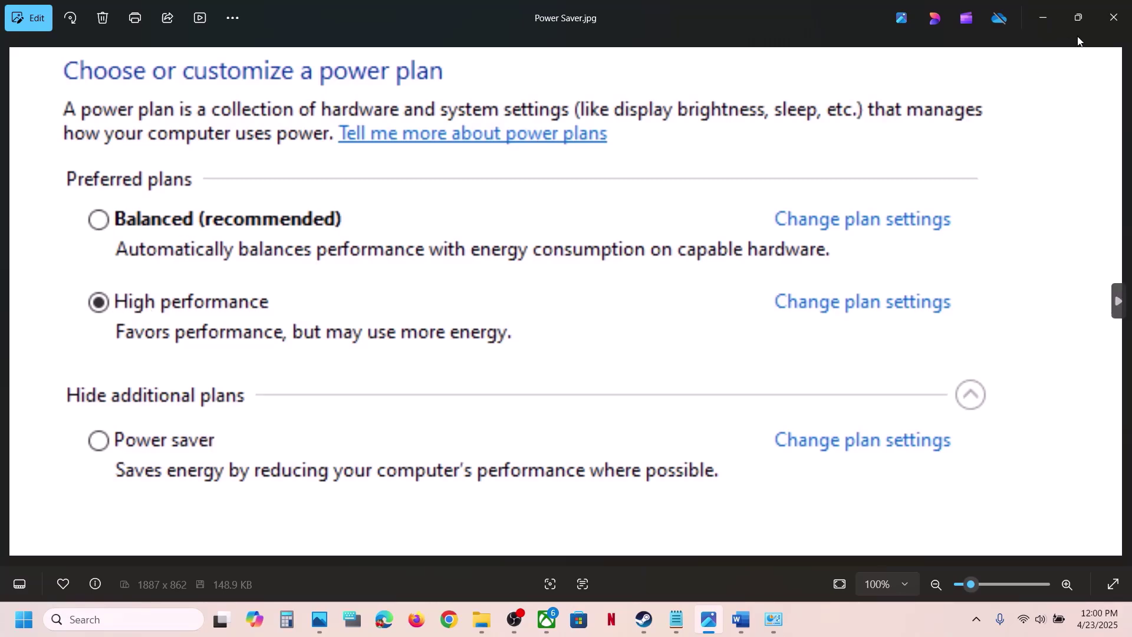
{"action": "left_click", "coordinate": [1109, 18]}
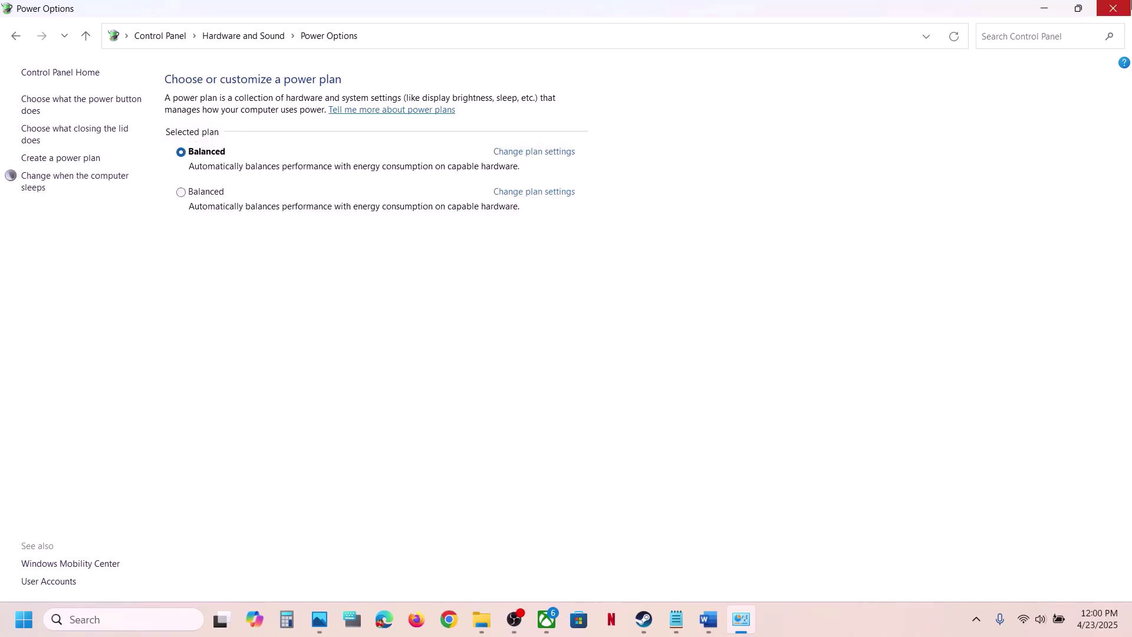
{"action": "left_click", "coordinate": [1113, 8]}
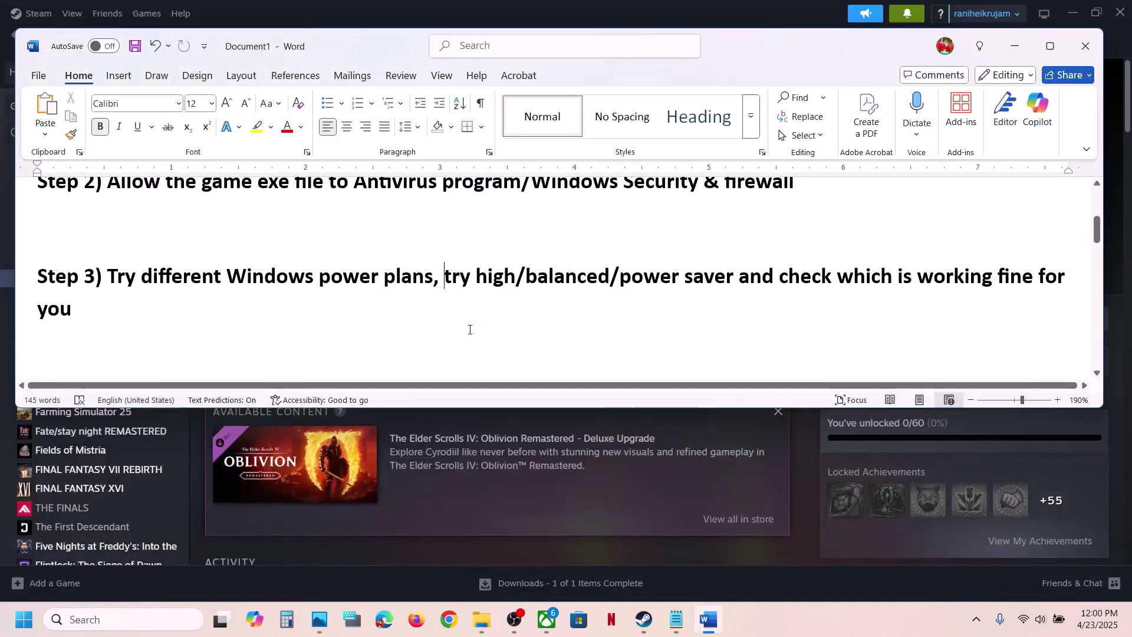
- Review Step 4 of the Word notes and examine the Intel Extreme Tuning Utility image for the Performance Core Ratio setting
{"action": "scroll", "coordinate": [470, 330], "scroll_direction": "down", "scroll_amount": 3}
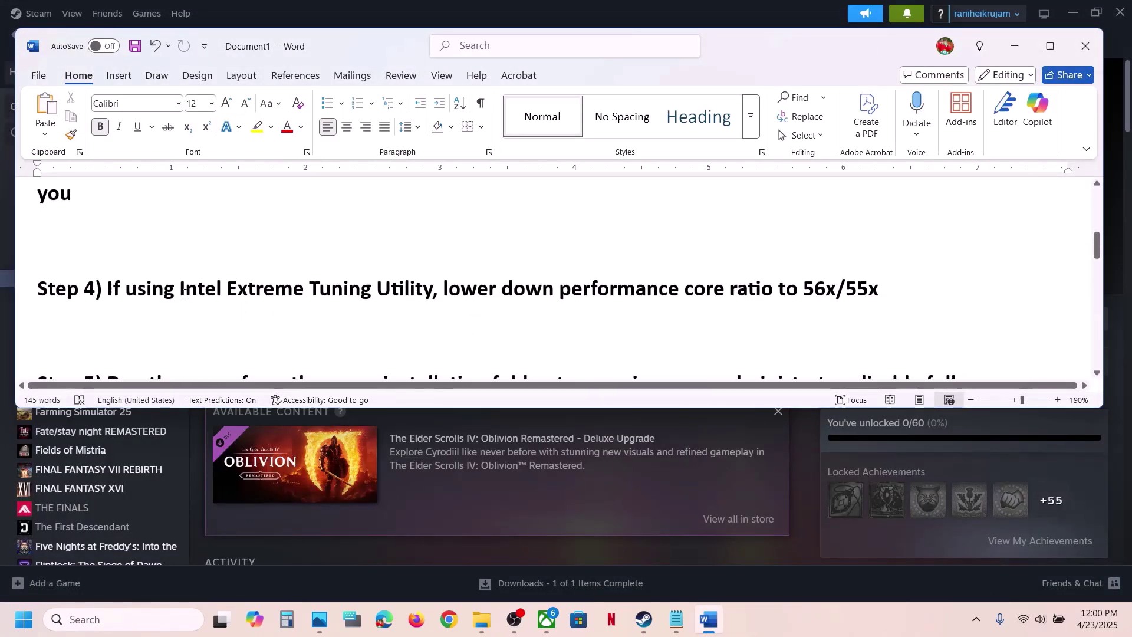
{"action": "left_click_drag", "start_coordinate": [181, 289], "coordinate": [433, 291]}
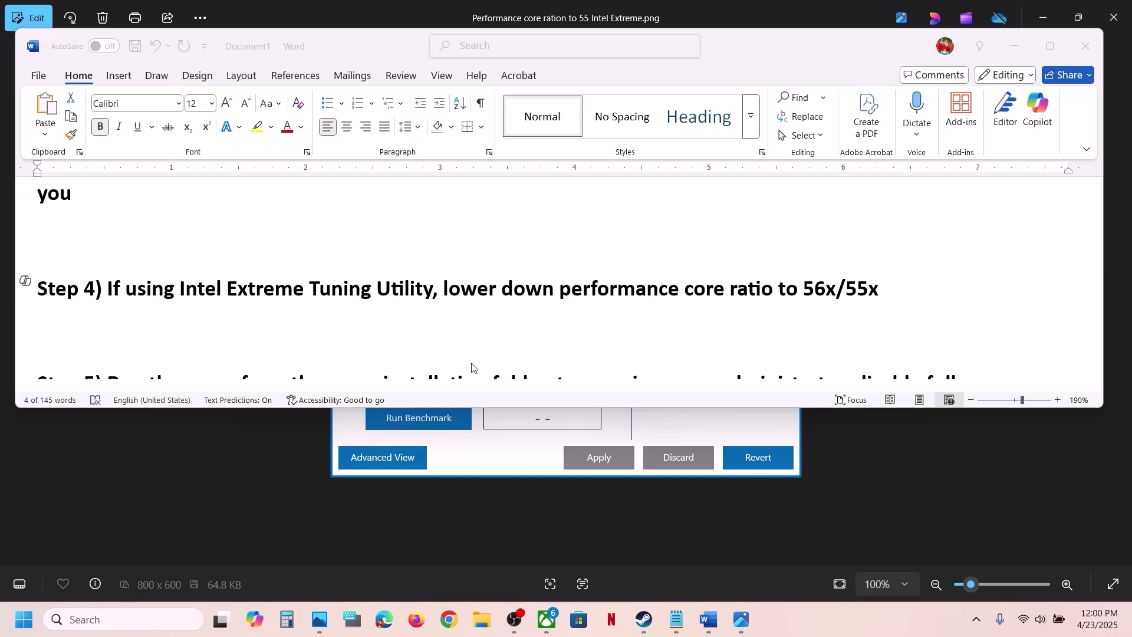
{"action": "left_click", "coordinate": [1009, 58]}
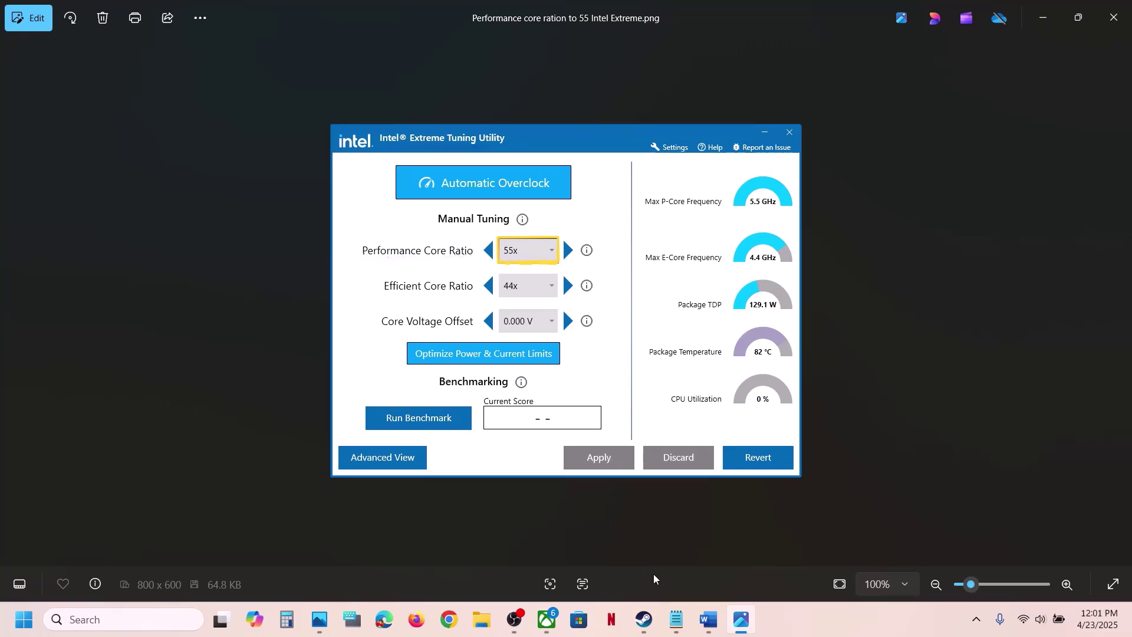
- Return to the Word notes over Steam and highlight the Step 5 instruction to run the game from its installation folder
{"action": "left_click", "coordinate": [645, 621]}
{"action": "left_click", "coordinate": [708, 620]}
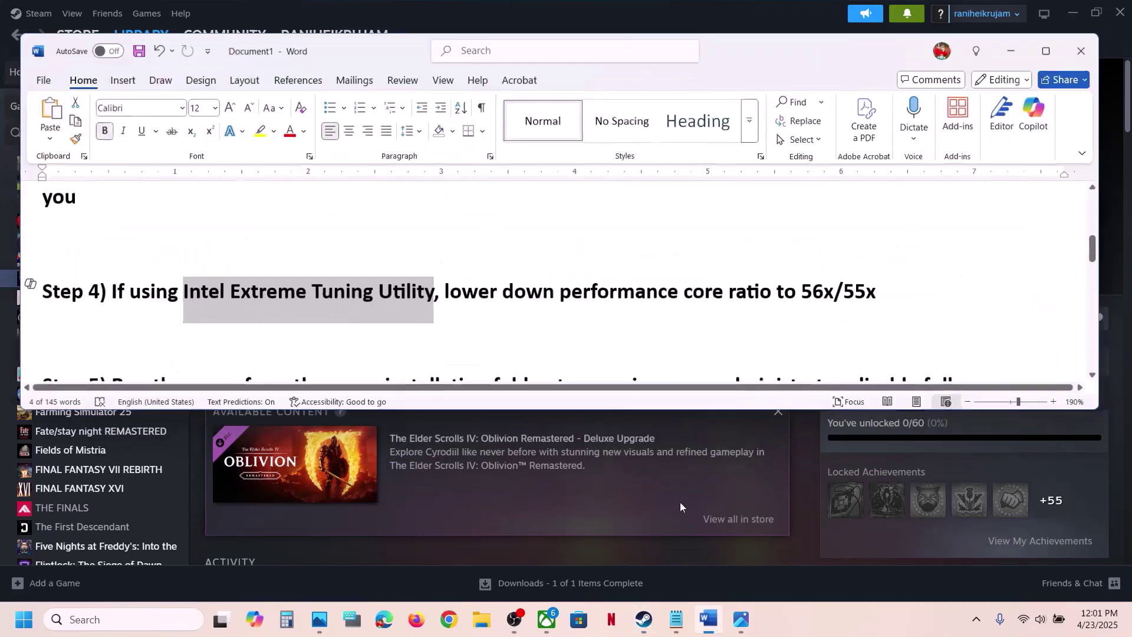
{"action": "scroll", "coordinate": [531, 351], "scroll_direction": "down", "scroll_amount": 3}
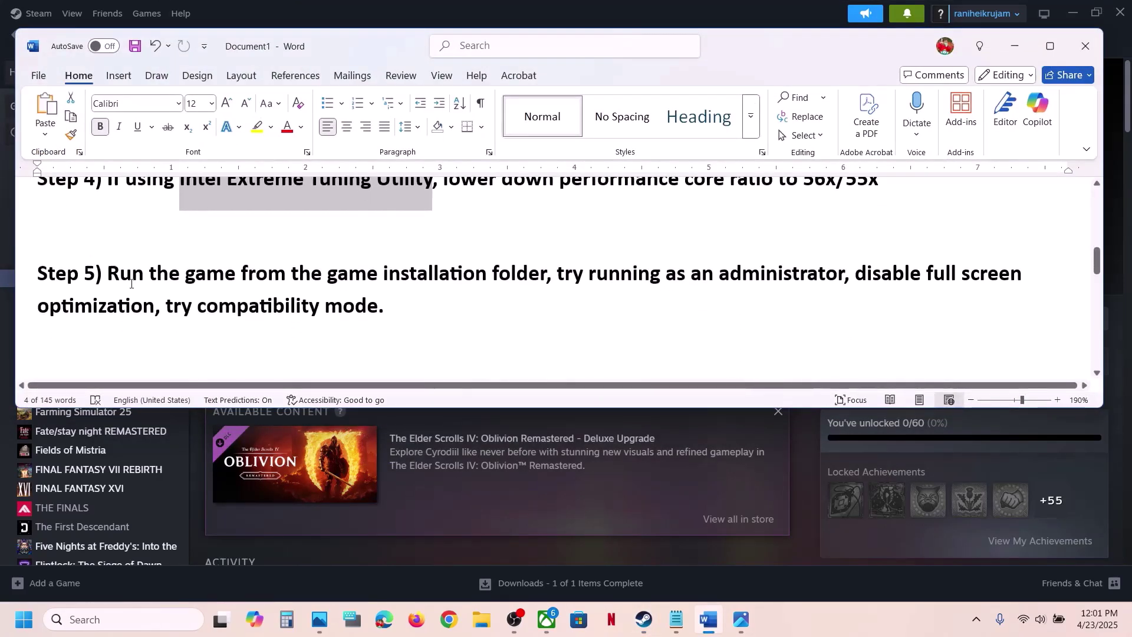
{"action": "left_click_drag", "start_coordinate": [109, 273], "coordinate": [510, 278]}
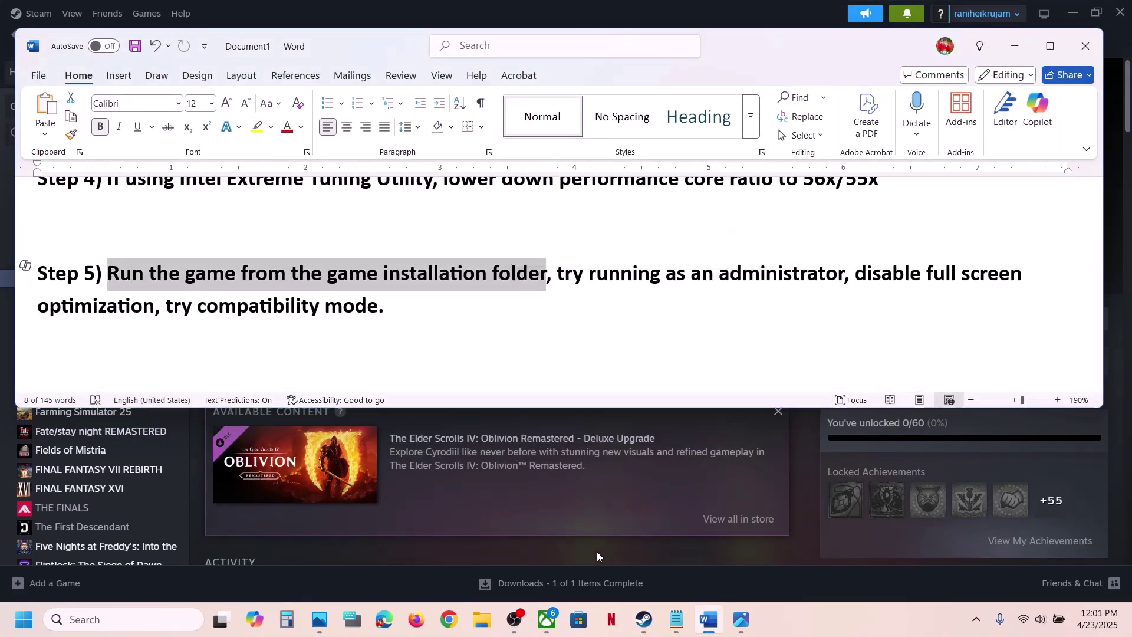
- Switch to Steam and browse the local files of The Elder Scrolls IV: Oblivion Remastered
{"action": "left_click", "coordinate": [568, 532]}
{"action": "right_click", "coordinate": [133, 276]}
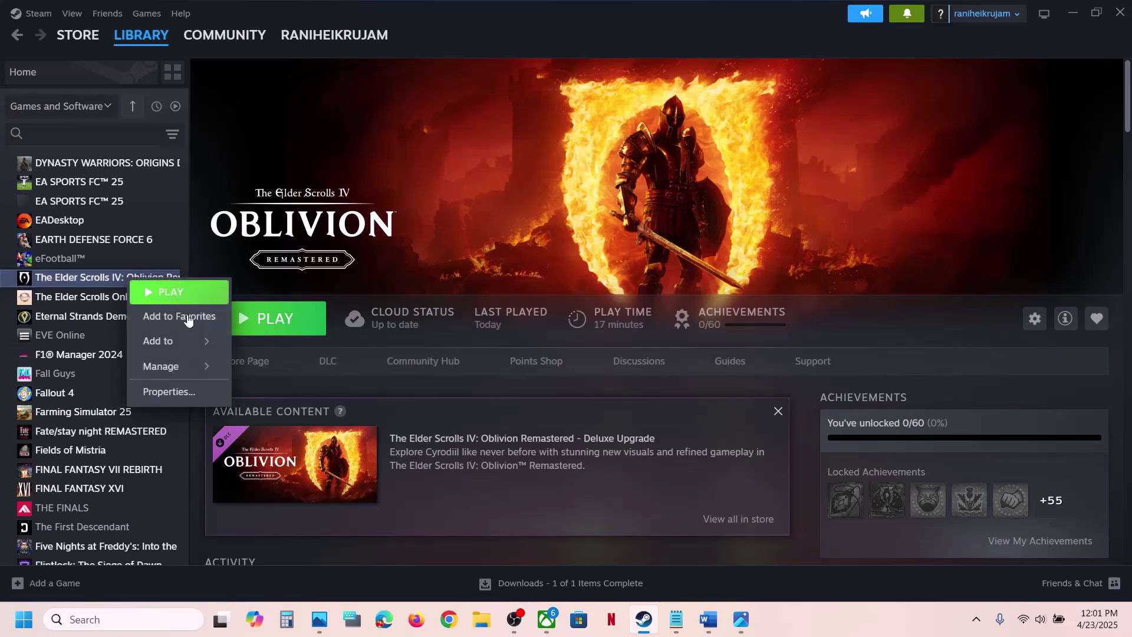
{"action": "mouse_move", "coordinate": [185, 366]}
{"action": "left_click", "coordinate": [299, 389]}
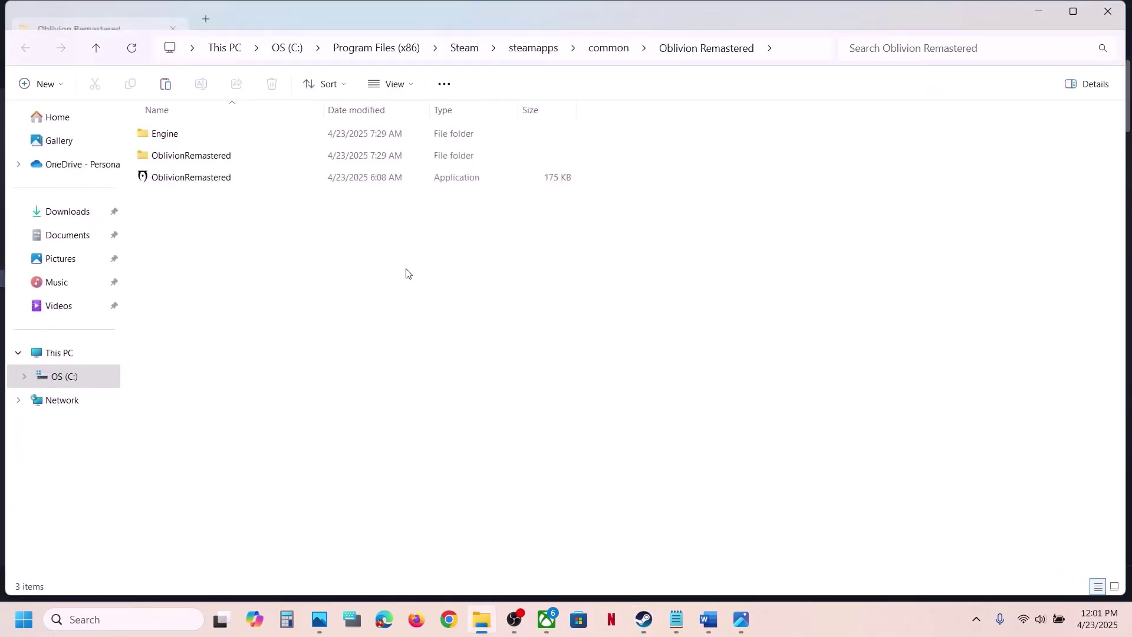
- Locate the OblivionRemastered application in the game folder and select OblivionRemastered-Win64-Shipping in OblivionRemastered\Binaries\Win64
{"action": "left_click", "coordinate": [218, 184]}
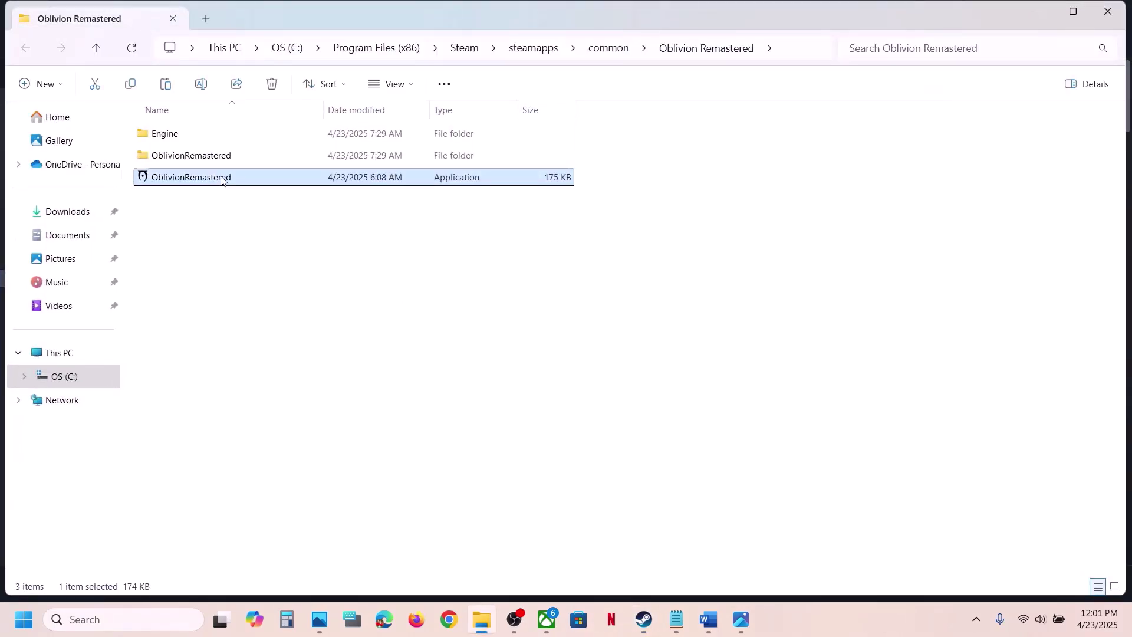
{"action": "left_click", "coordinate": [195, 159]}
{"action": "double_click", "coordinate": [203, 158]}
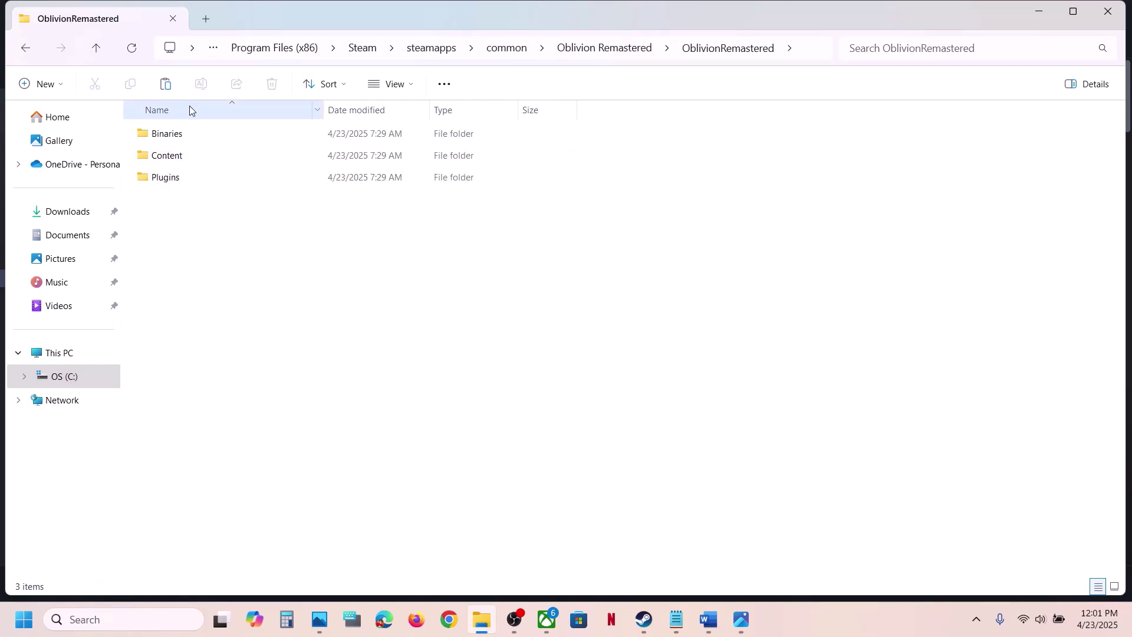
{"action": "double_click", "coordinate": [172, 133]}
{"action": "double_click", "coordinate": [173, 137]}
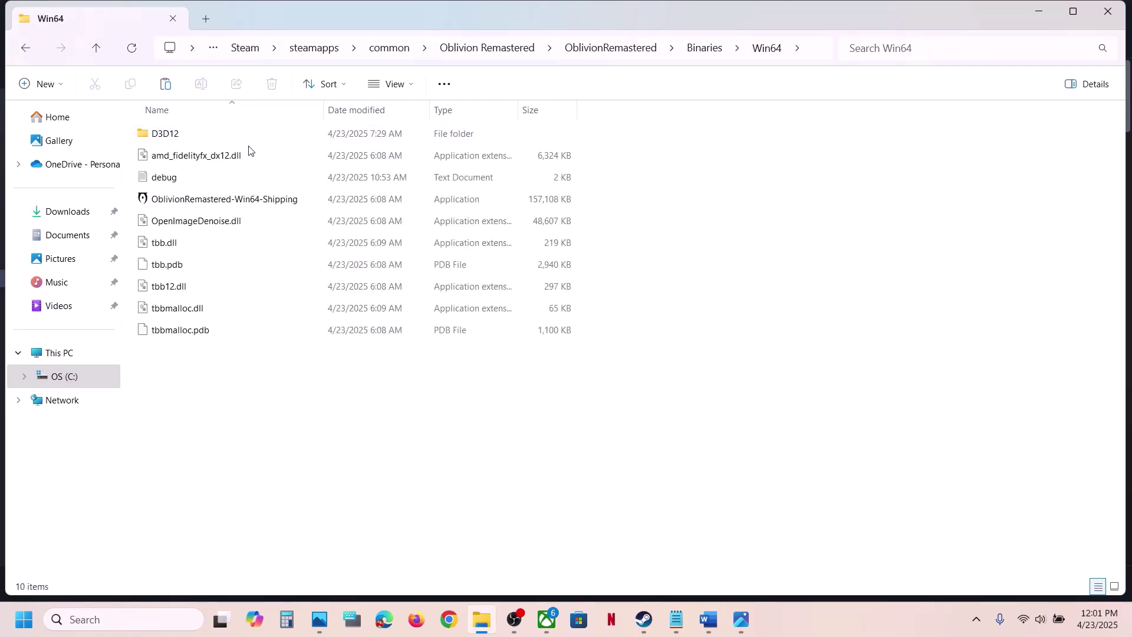
{"action": "left_click", "coordinate": [190, 201]}
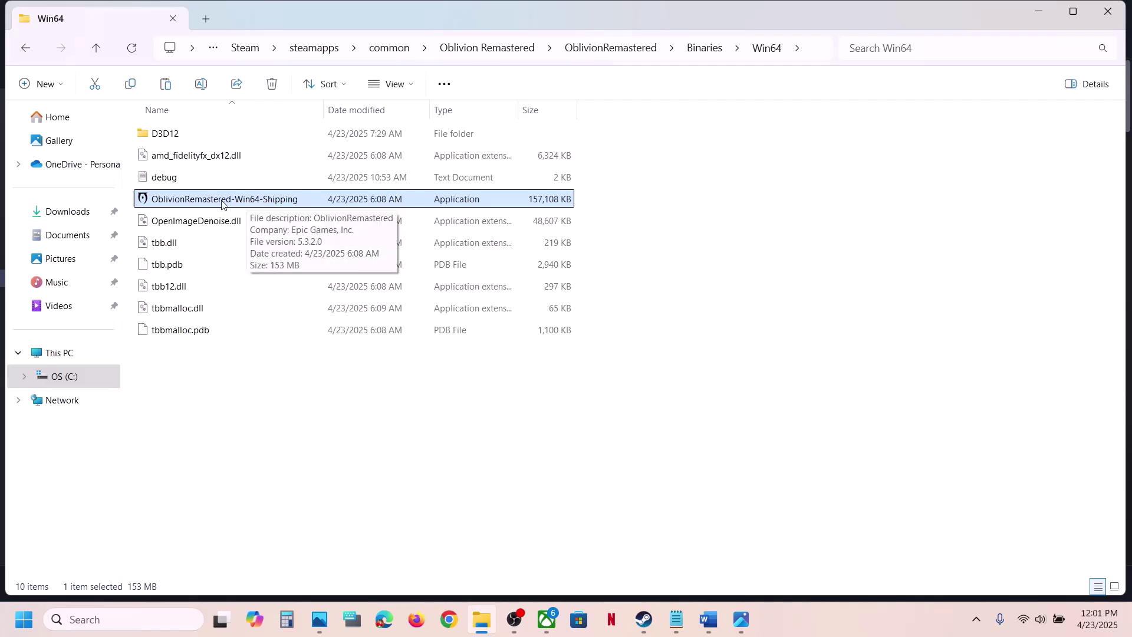
- Set OblivionRemastered-Win64-Shipping to run as an administrator in its compatibility properties and apply the change
{"action": "right_click", "coordinate": [222, 203]}
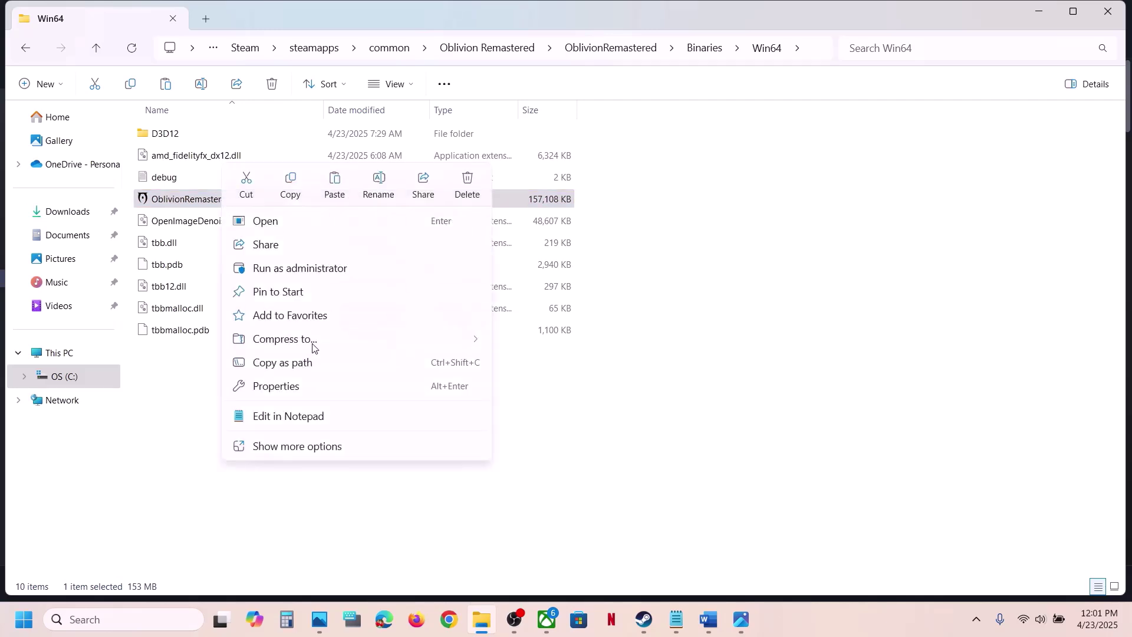
{"action": "left_click", "coordinate": [290, 388]}
{"action": "left_click", "coordinate": [369, 231]}
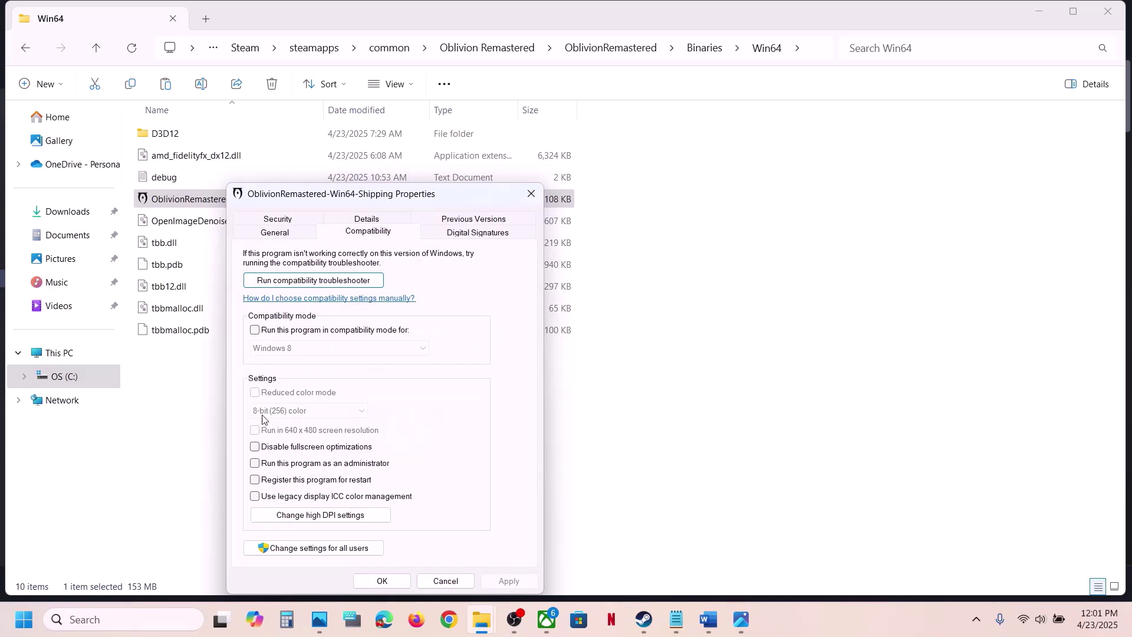
{"action": "left_click", "coordinate": [256, 464]}
{"action": "left_click", "coordinate": [506, 581]}
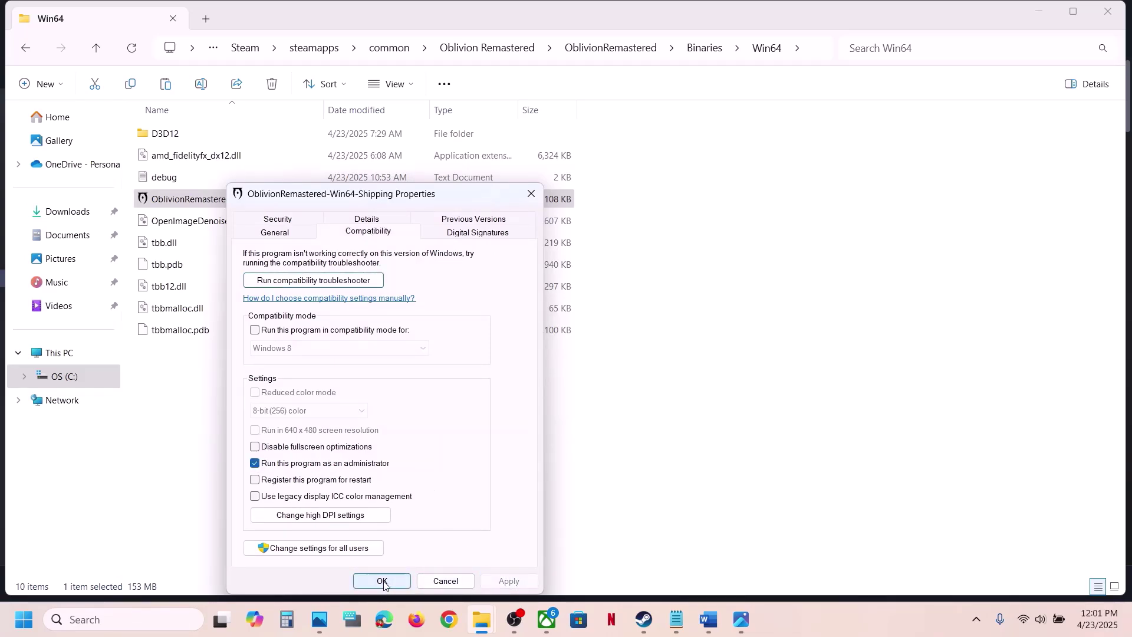
- Enable compatibility mode for Windows 7 on the OblivionRemastered-Win64-Shipping executable and apply it
{"action": "left_click", "coordinate": [255, 330]}
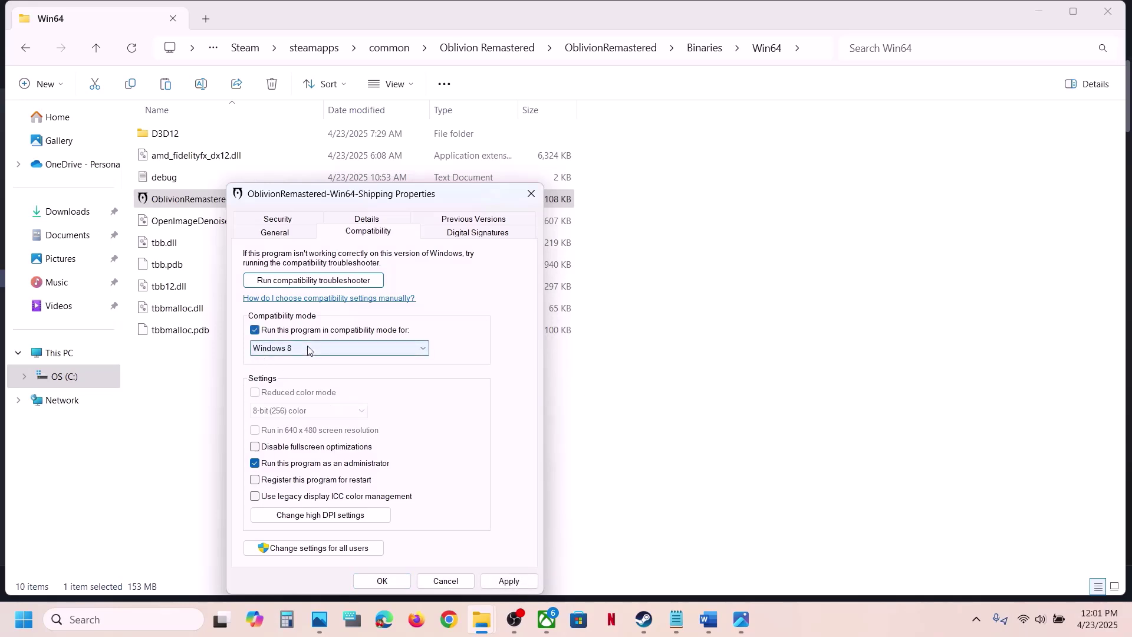
{"action": "left_click", "coordinate": [308, 349]}
{"action": "left_click", "coordinate": [296, 389]}
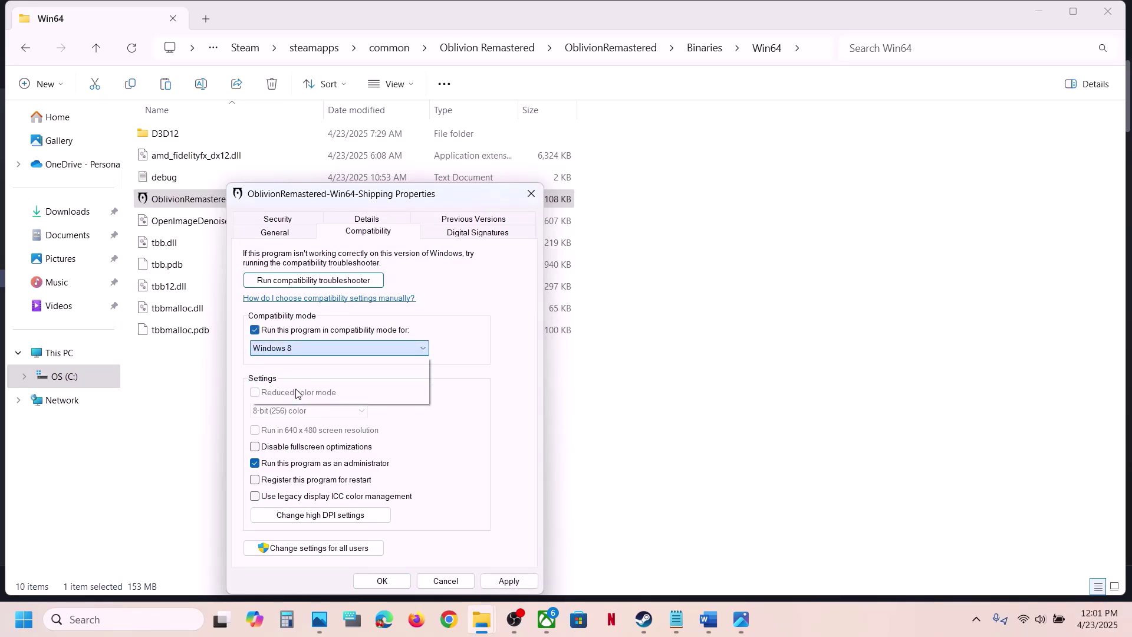
{"action": "left_click", "coordinate": [509, 580]}
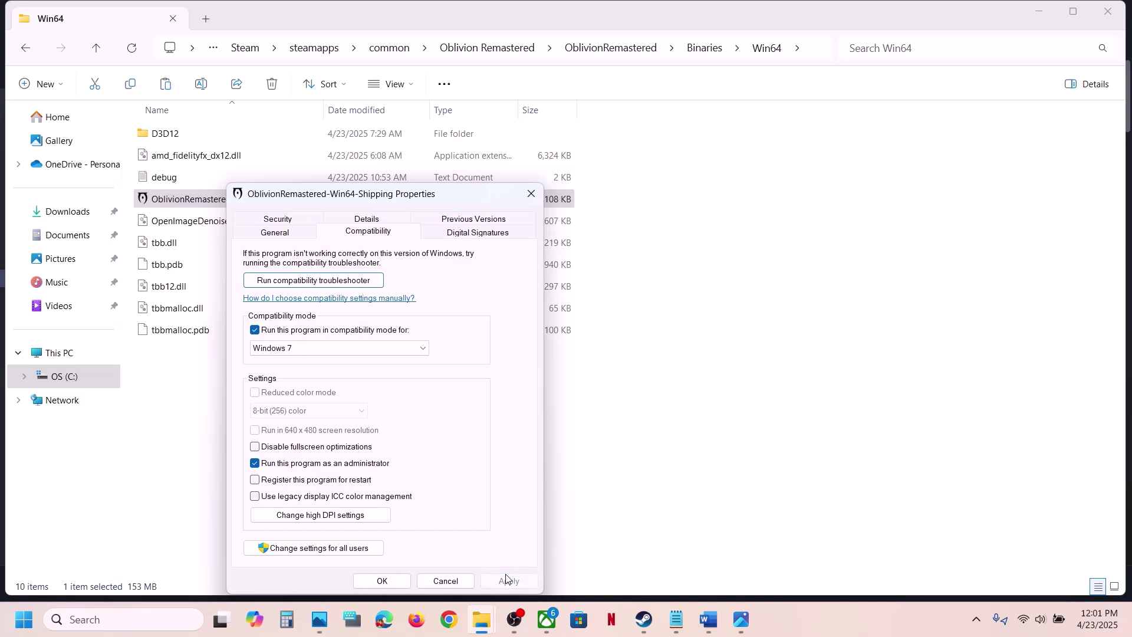
- Try disabling fullscreen optimizations for the executable, and clear all its compatibility options before closing the properties
{"action": "left_click", "coordinate": [255, 447]}
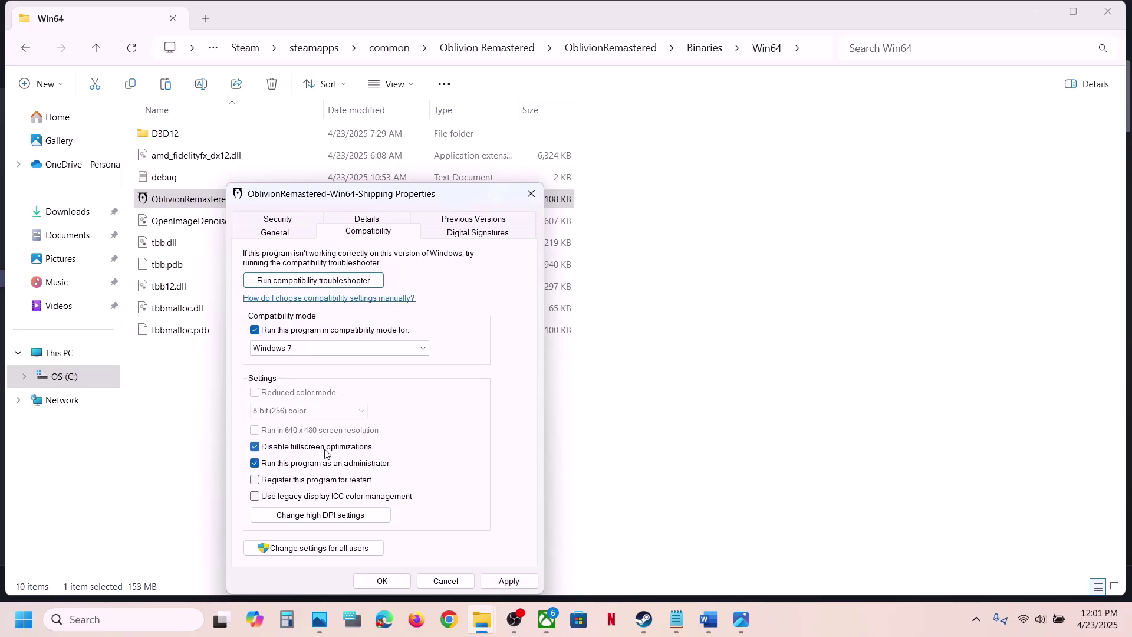
{"action": "left_click", "coordinate": [503, 582]}
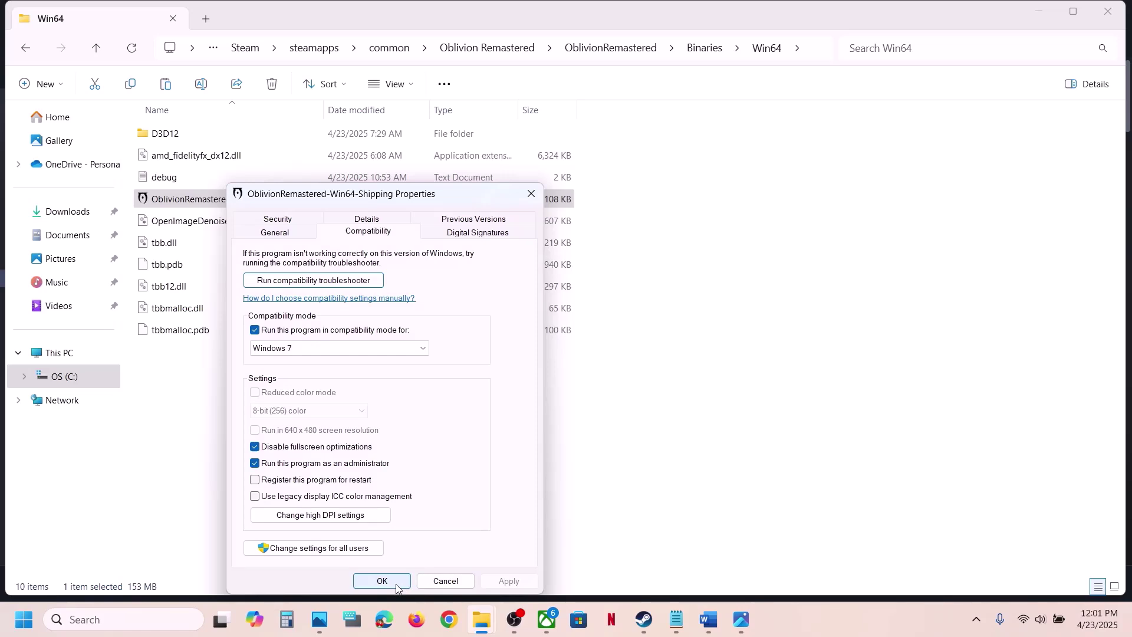
{"action": "left_click", "coordinate": [255, 331]}
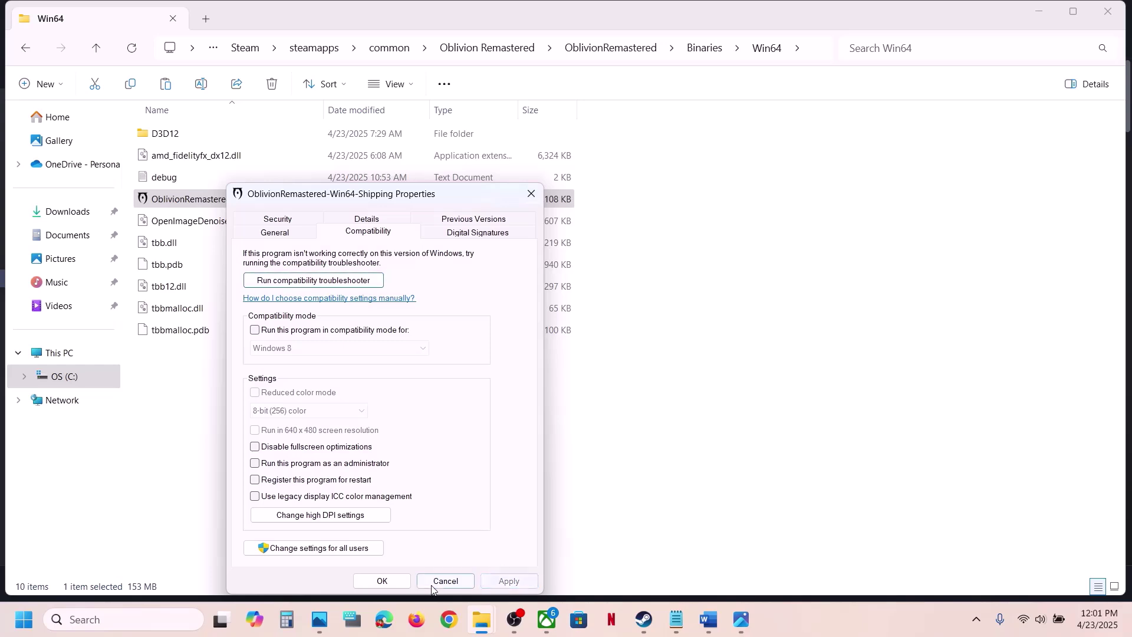
{"action": "left_click", "coordinate": [382, 581]}
- Check Step 6 of the Word notes and view the file verification option in Oblivion Remastered's installed files properties in Steam
{"action": "left_click", "coordinate": [708, 619]}
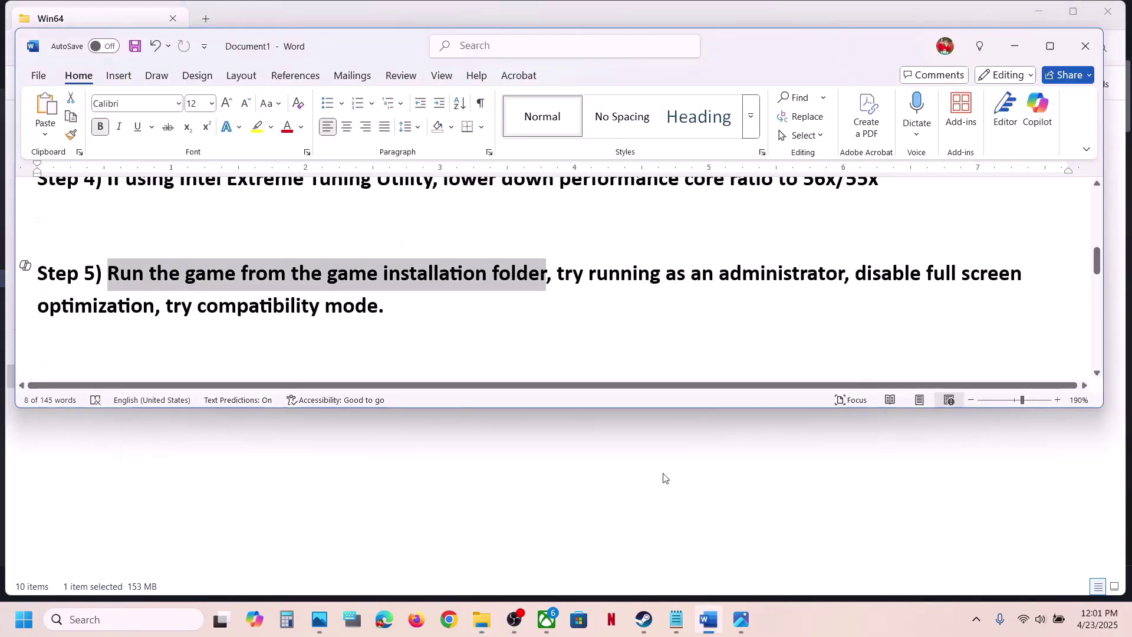
{"action": "scroll", "coordinate": [438, 329], "scroll_direction": "down", "scroll_amount": 2}
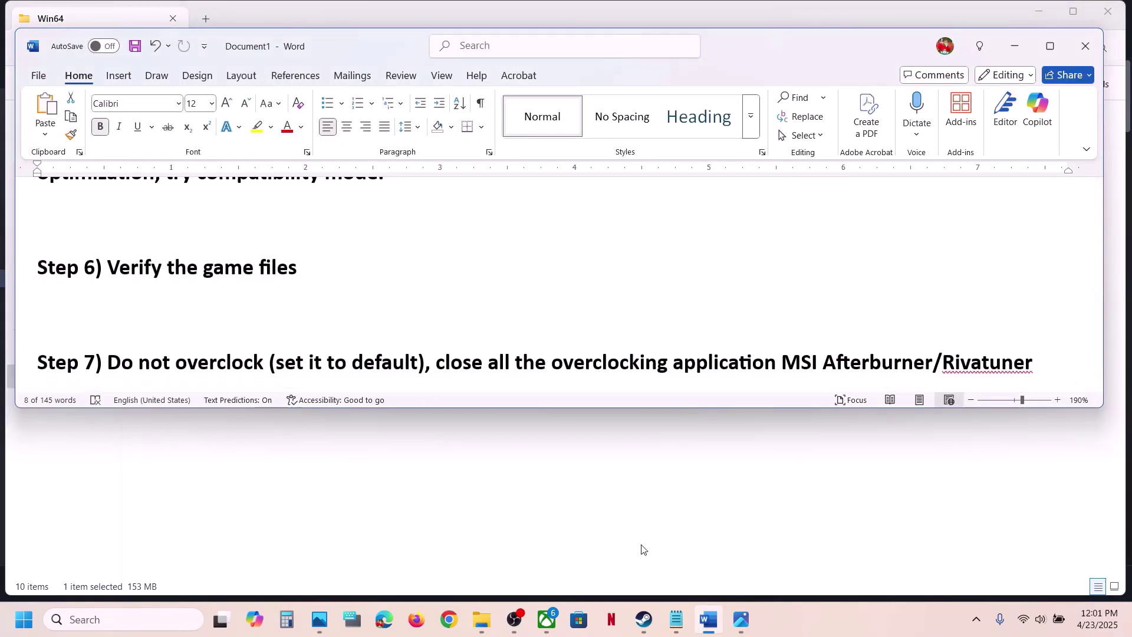
{"action": "left_click", "coordinate": [644, 620]}
{"action": "right_click", "coordinate": [108, 279]}
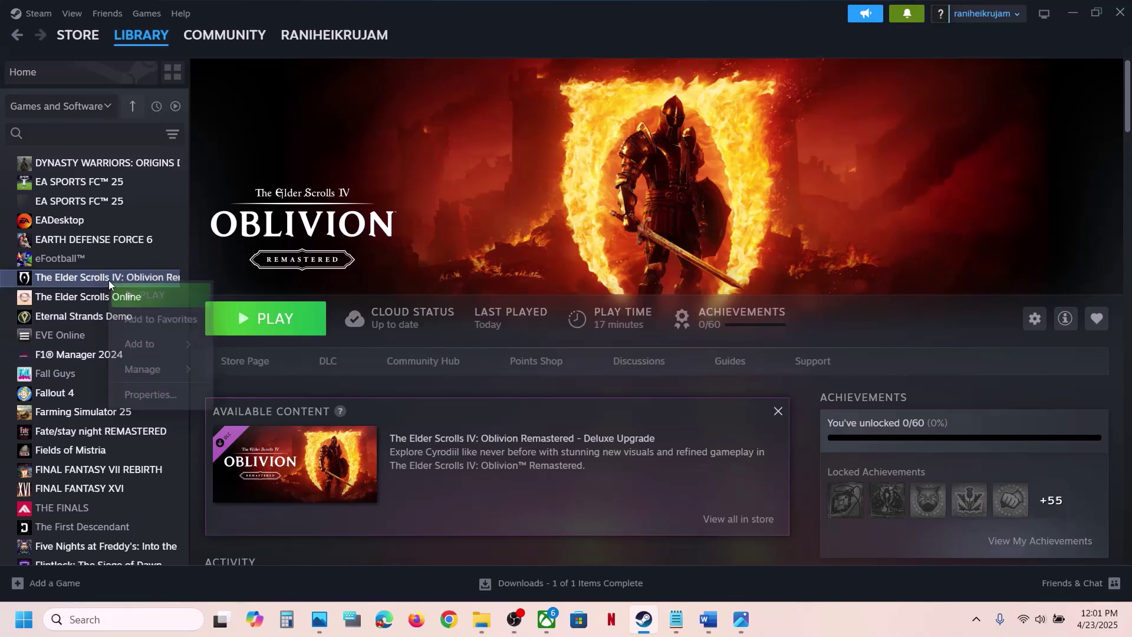
{"action": "left_click", "coordinate": [142, 395]}
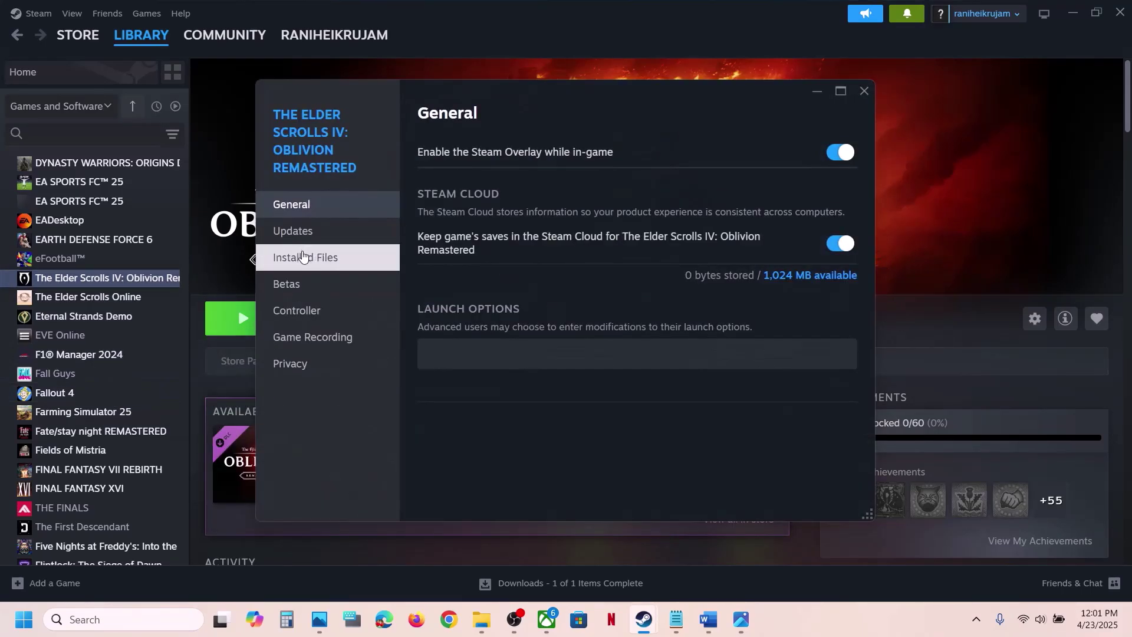
{"action": "left_click", "coordinate": [299, 256]}
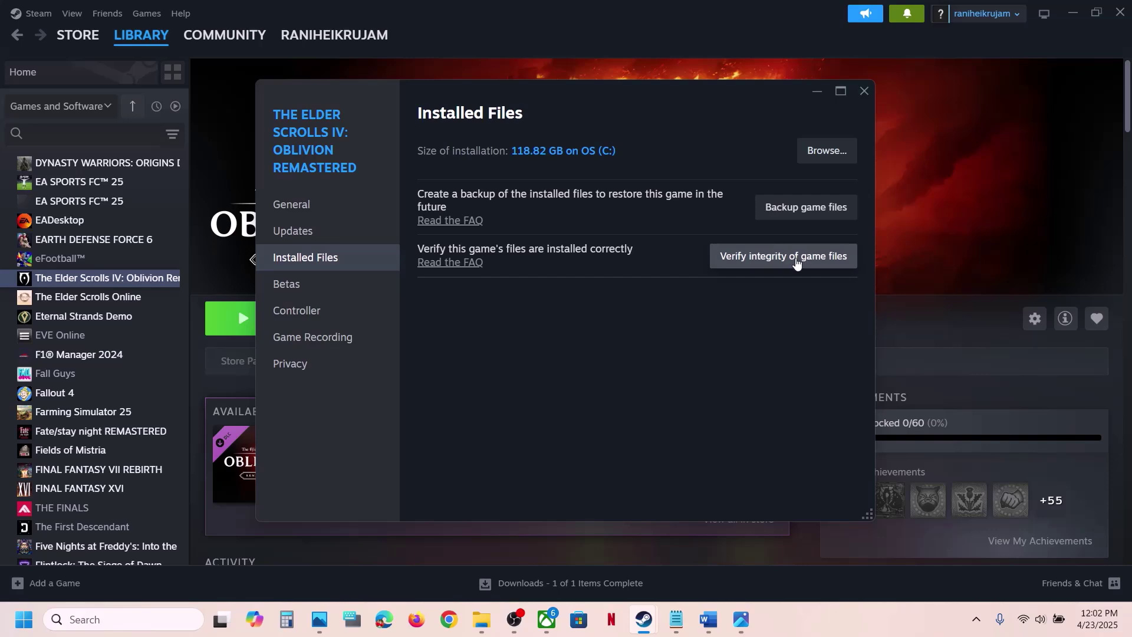
{"action": "left_click", "coordinate": [865, 93]}
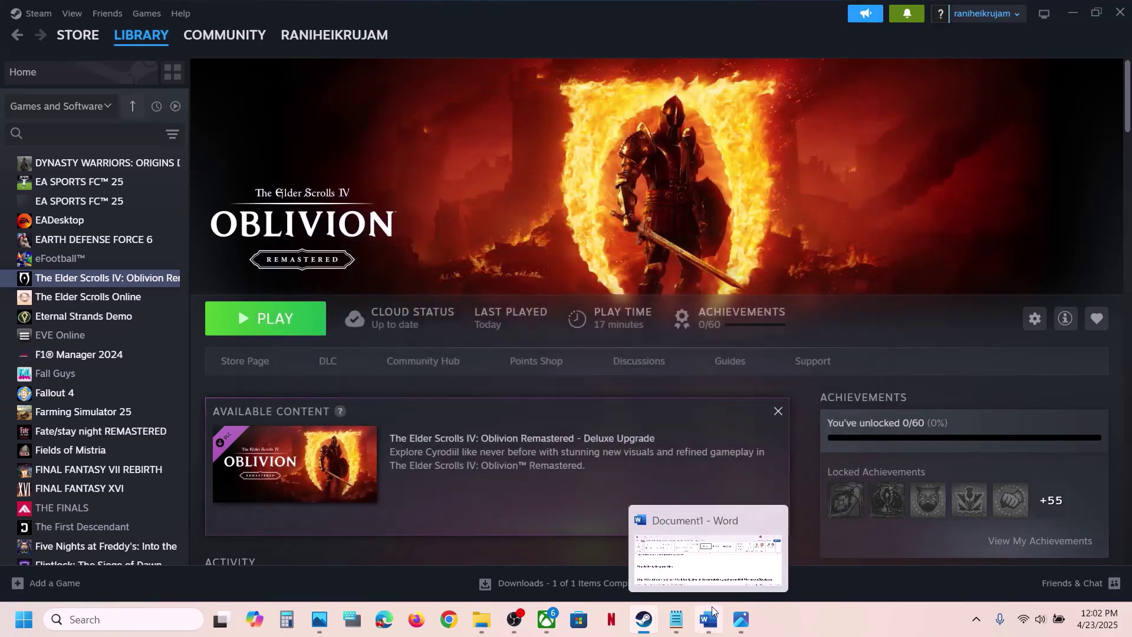
- Return to the Word notes and highlight the Step 7 advice on default clocks and closing MSI Afterburner/Rivatuner
{"action": "left_click", "coordinate": [712, 618]}
{"action": "scroll", "coordinate": [508, 322], "scroll_direction": "down", "scroll_amount": 1}
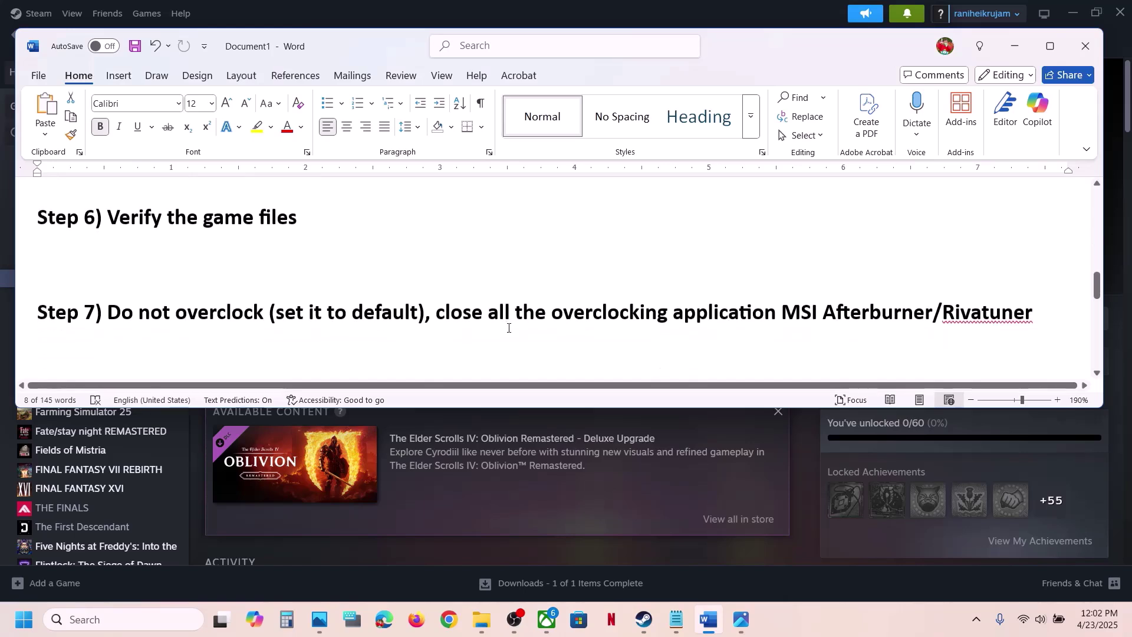
{"action": "left_click_drag", "start_coordinate": [106, 303], "coordinate": [345, 311]}
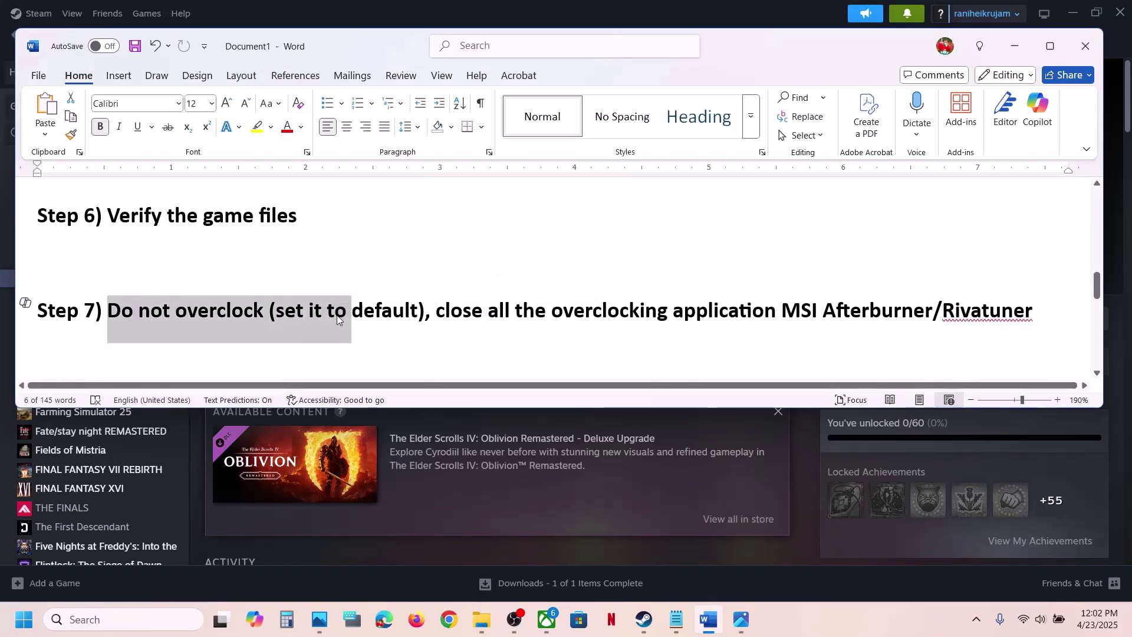
{"action": "left_click", "coordinate": [334, 311]}
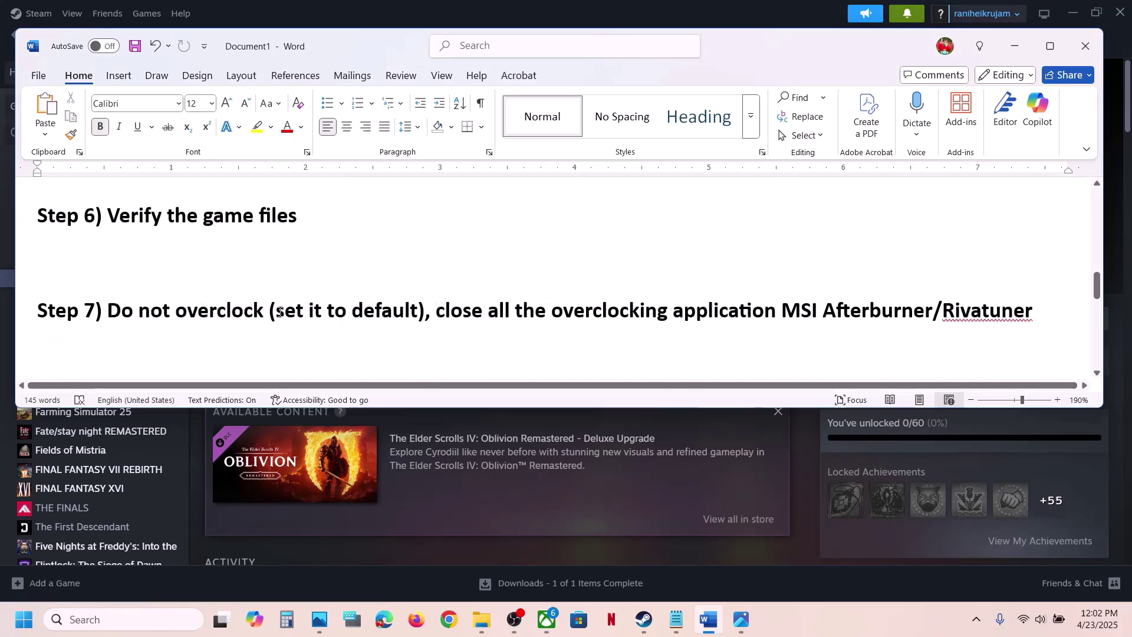
{"action": "left_click_drag", "start_coordinate": [277, 311], "coordinate": [420, 311]}
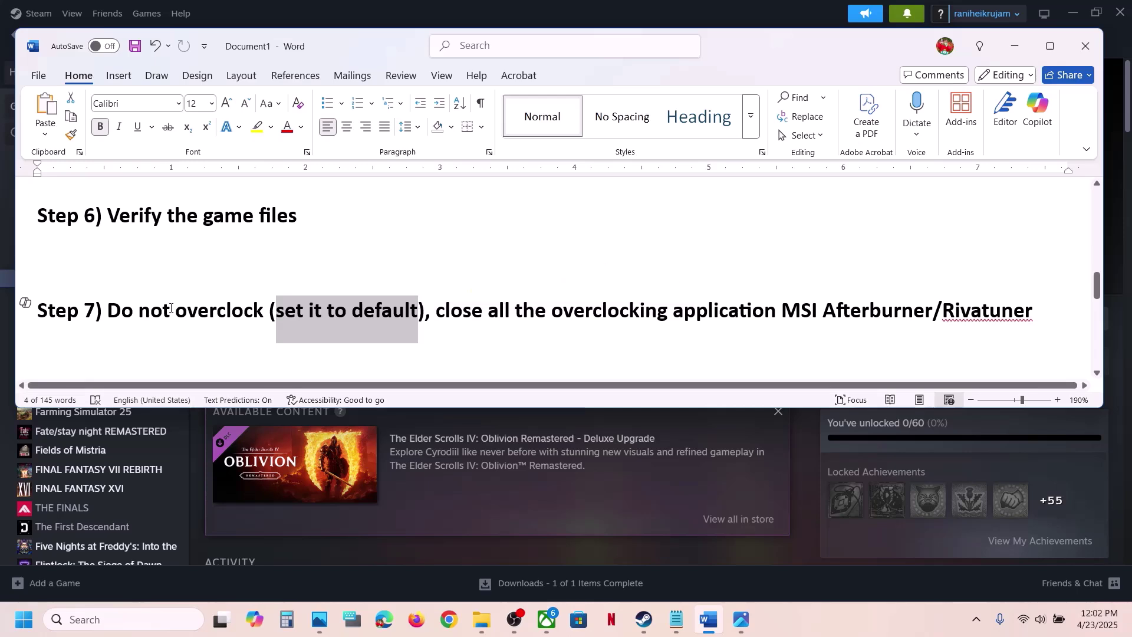
{"action": "left_click_drag", "start_coordinate": [121, 313], "coordinate": [818, 308]}
{"action": "left_click", "coordinate": [894, 311]}
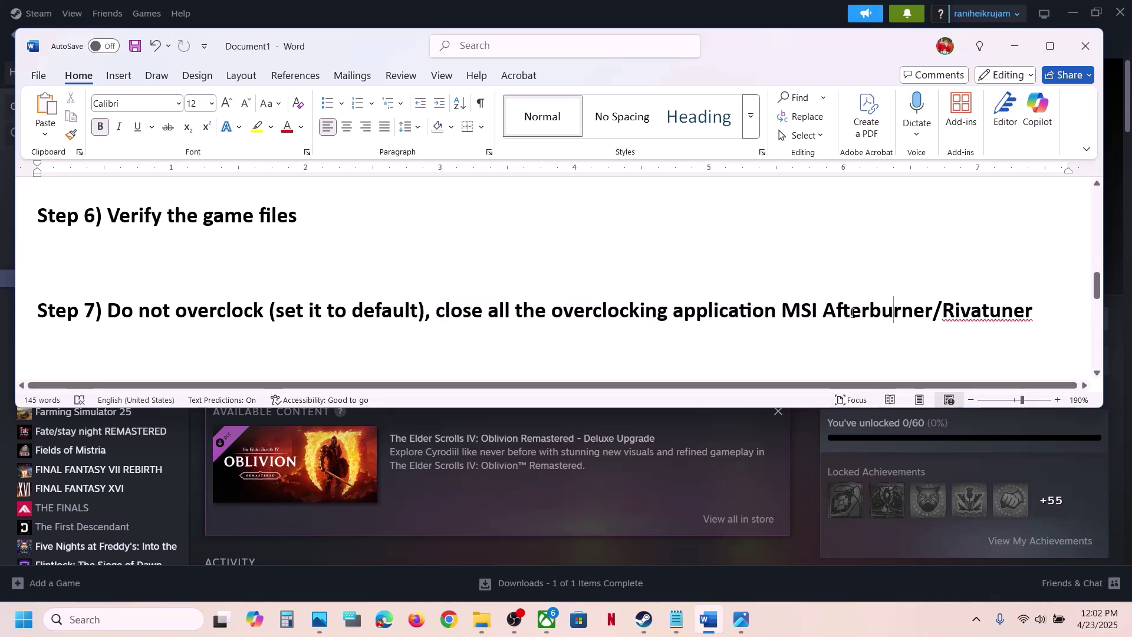
{"action": "left_click_drag", "start_coordinate": [1037, 311], "coordinate": [601, 313]}
{"action": "left_click", "coordinate": [296, 305]}
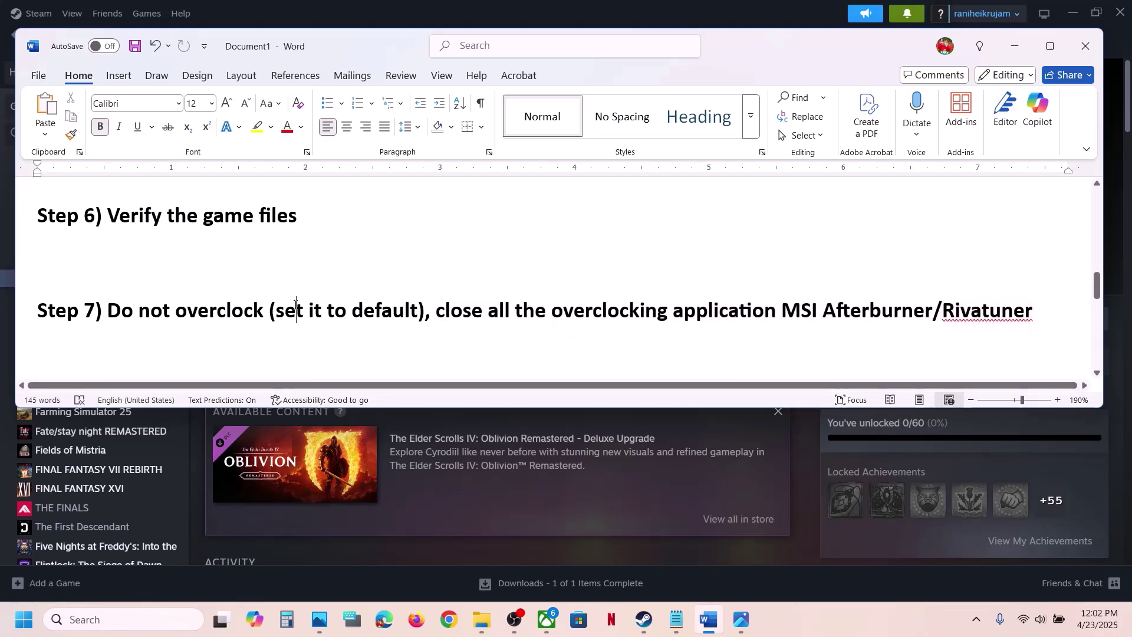
- Highlight the Step 8 instruction on a clean graphics driver installation and part of its AMD support link
{"action": "scroll", "coordinate": [295, 305], "scroll_direction": "down", "scroll_amount": 1}
{"action": "scroll", "coordinate": [163, 300], "scroll_direction": "down", "scroll_amount": 1}
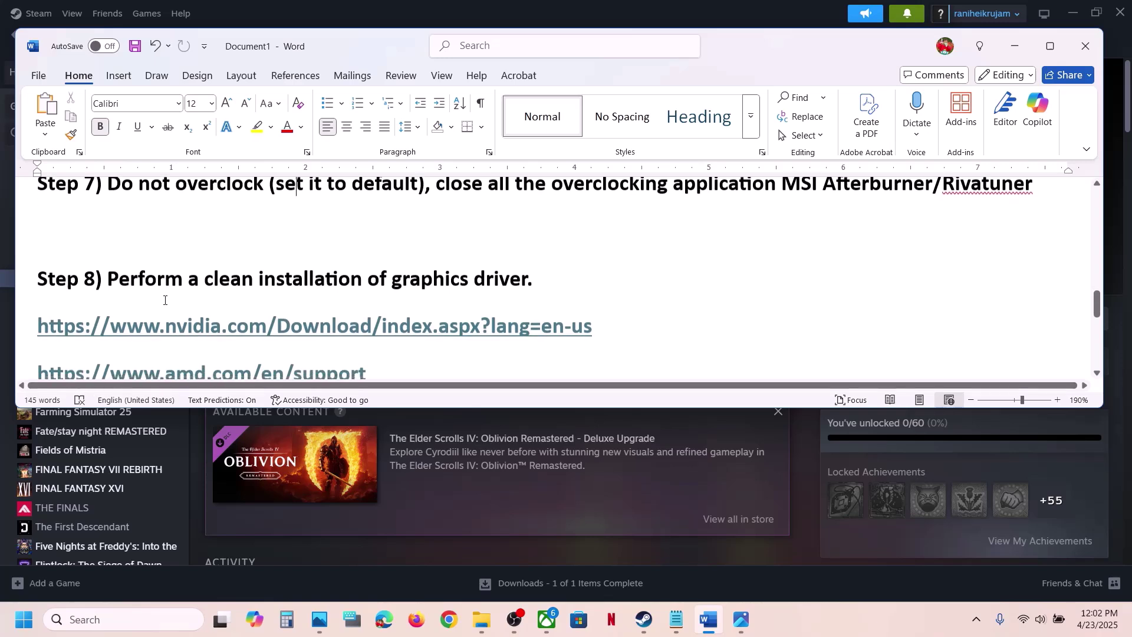
{"action": "left_click_drag", "start_coordinate": [108, 229], "coordinate": [543, 218]}
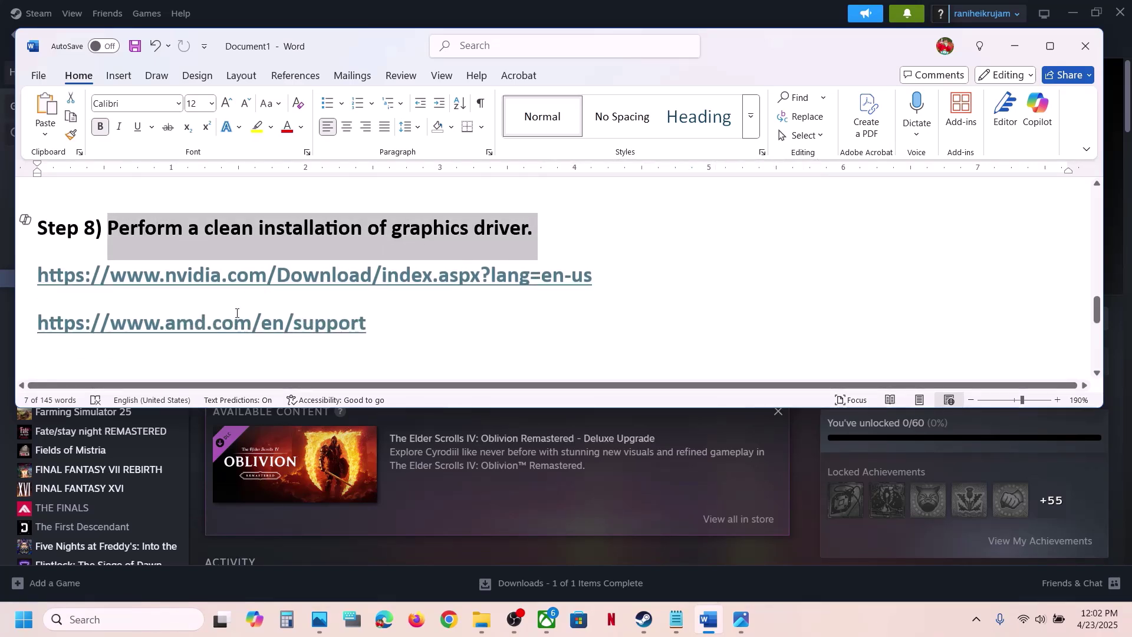
{"action": "left_click_drag", "start_coordinate": [221, 327], "coordinate": [293, 326]}
- Open the NVIDIA drivers page in Chrome and search for GeForce RTX 3050 Laptop GPU drivers for Windows 11
{"action": "left_click", "coordinate": [142, 253]}
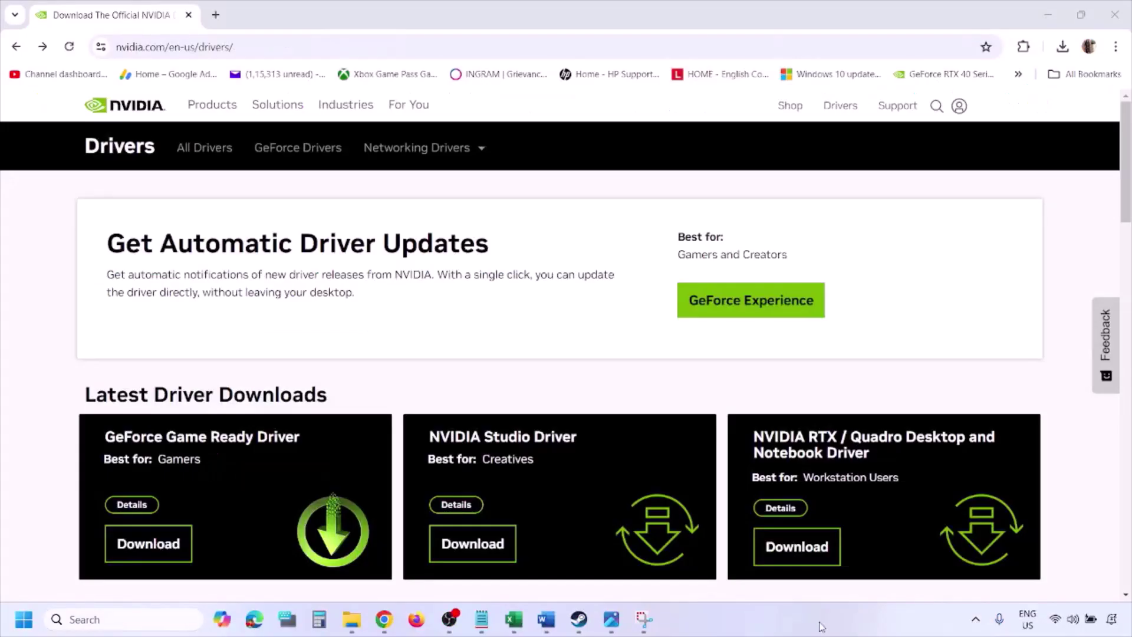
{"action": "scroll", "coordinate": [265, 361], "scroll_direction": "down", "scroll_amount": 7}
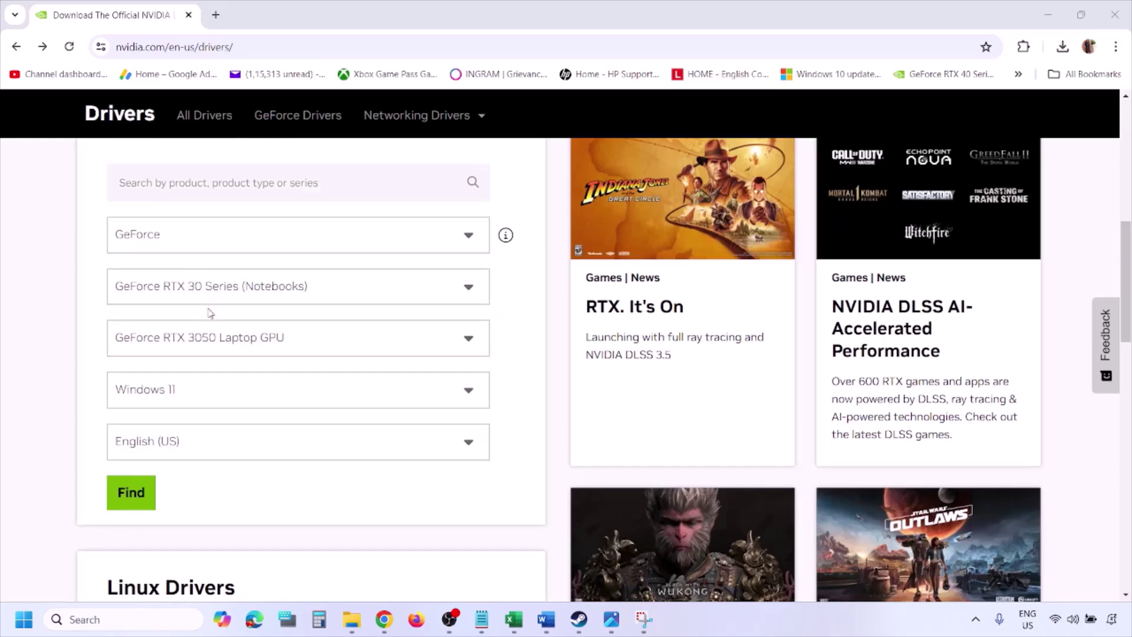
{"action": "left_click", "coordinate": [187, 393]}
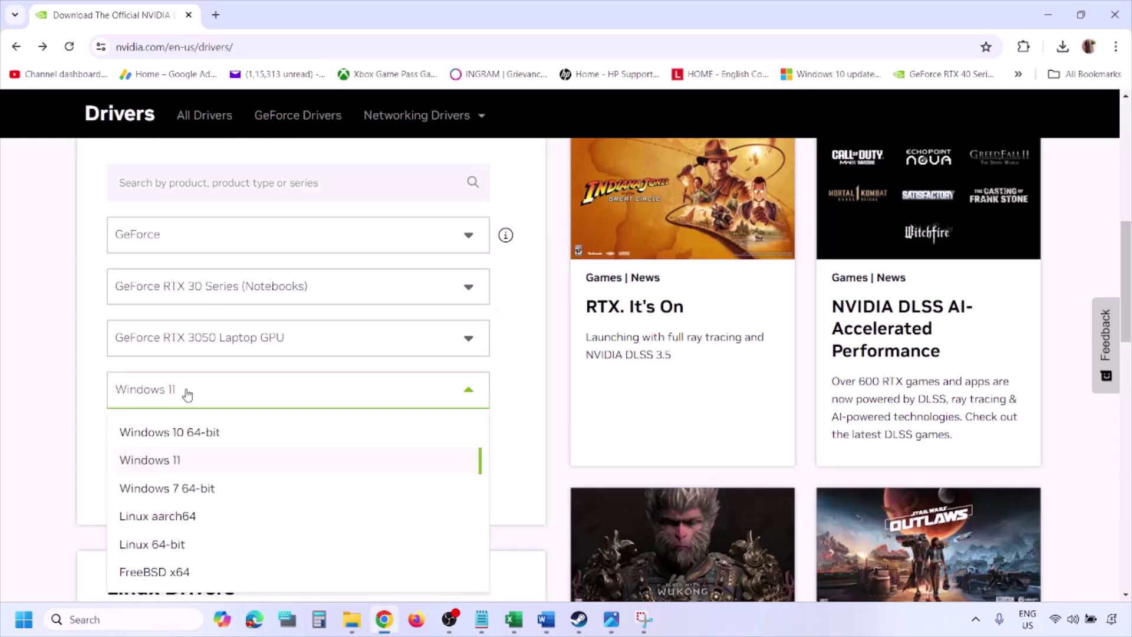
{"action": "left_click", "coordinate": [164, 461]}
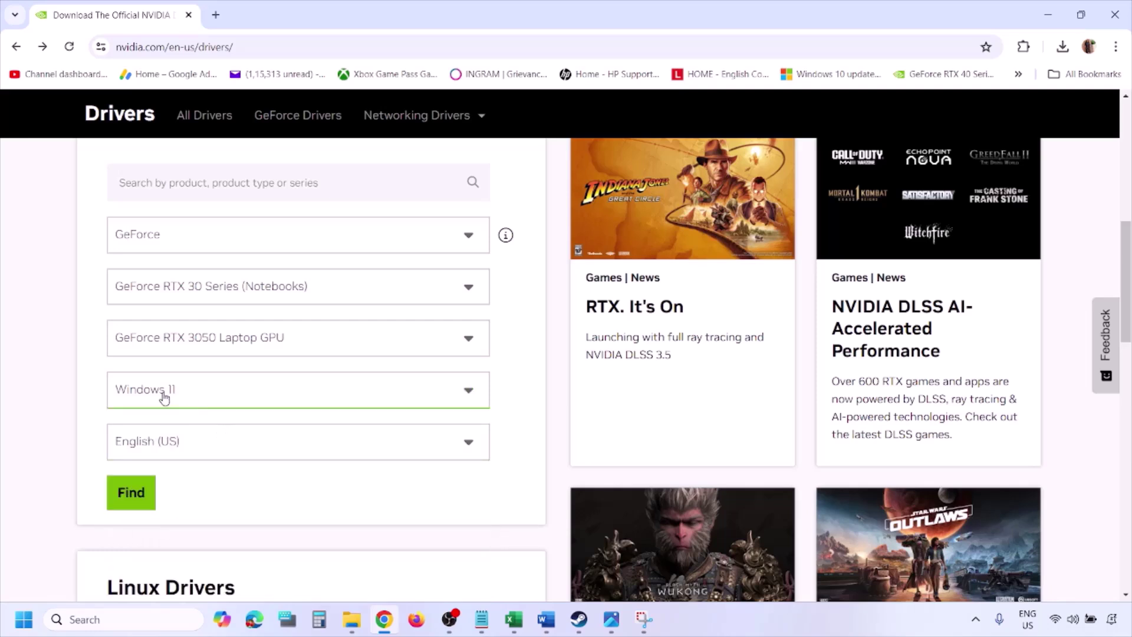
{"action": "left_click", "coordinate": [129, 493]}
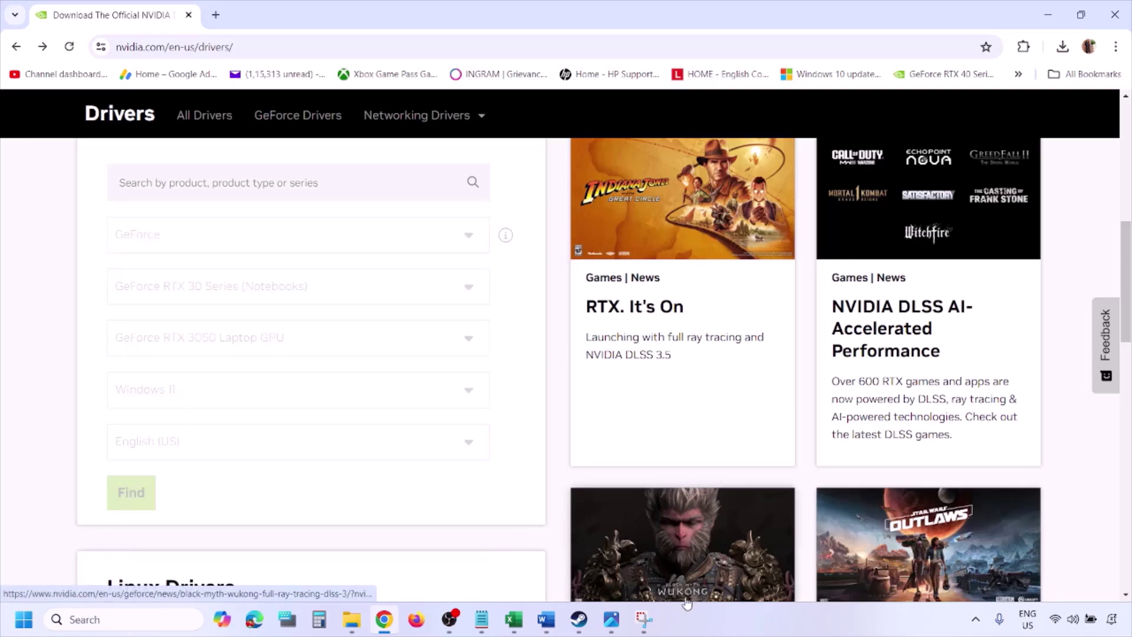
- Switch to Photos and review images 1.png to 5.png, covering the Game Ready Driver download and custom clean installation
{"action": "left_click", "coordinate": [611, 619]}
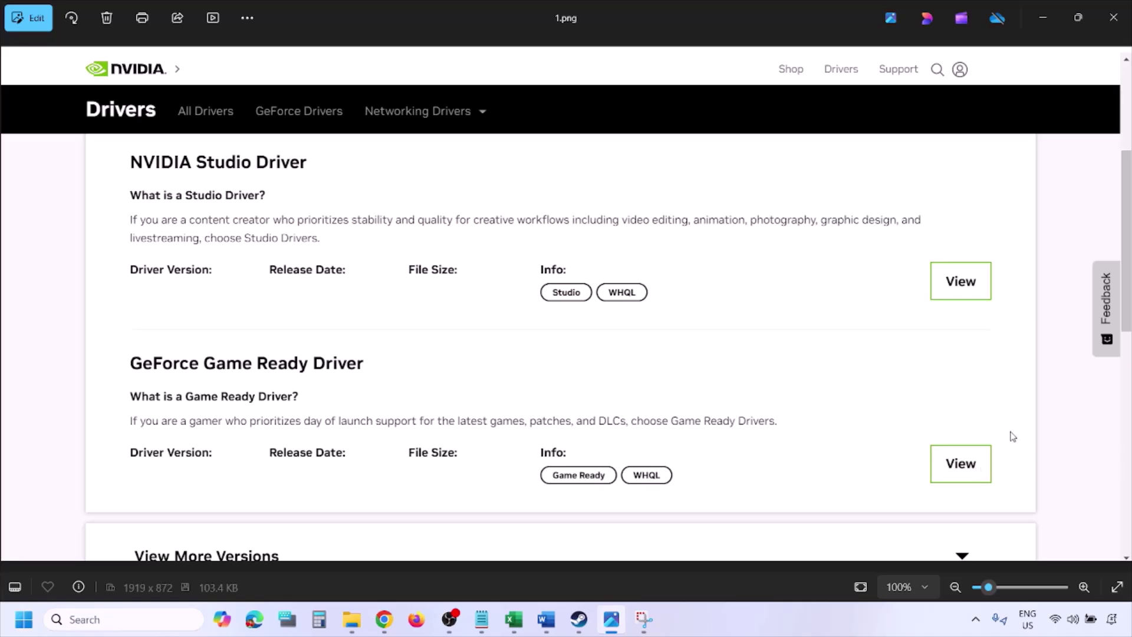
{"action": "key", "text": "Right"}
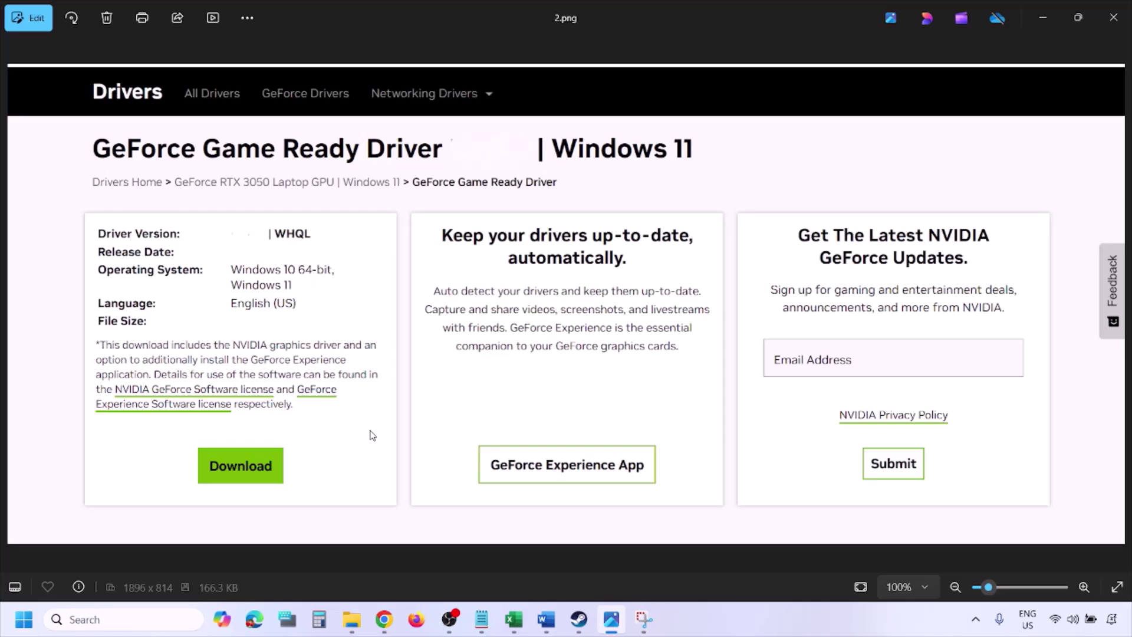
{"action": "key", "text": "Right"}
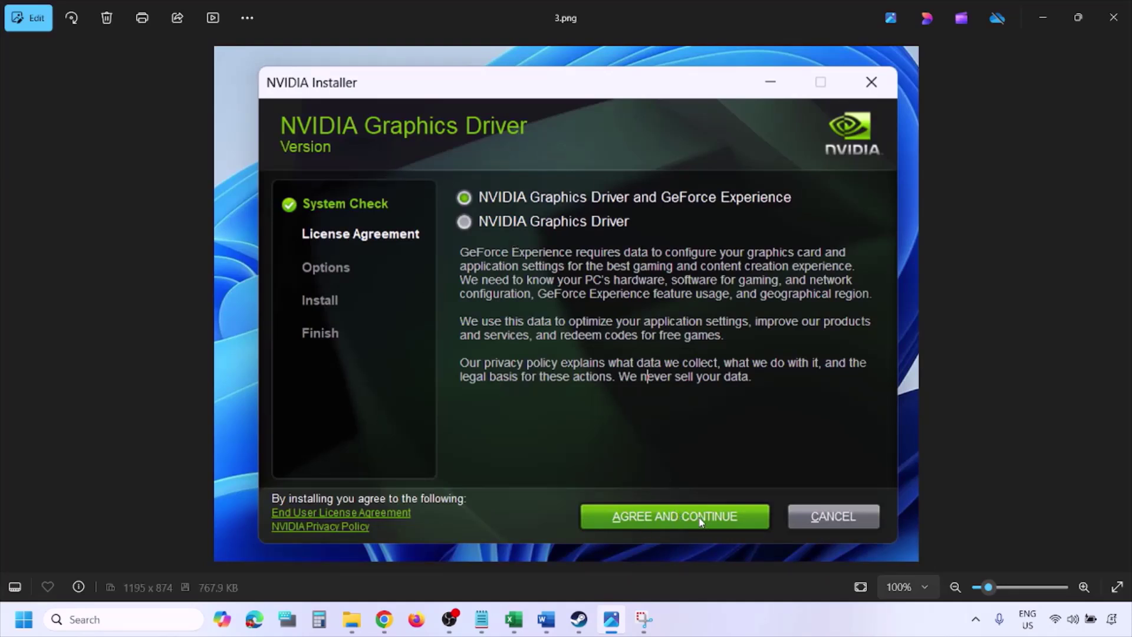
{"action": "key", "text": "Right"}
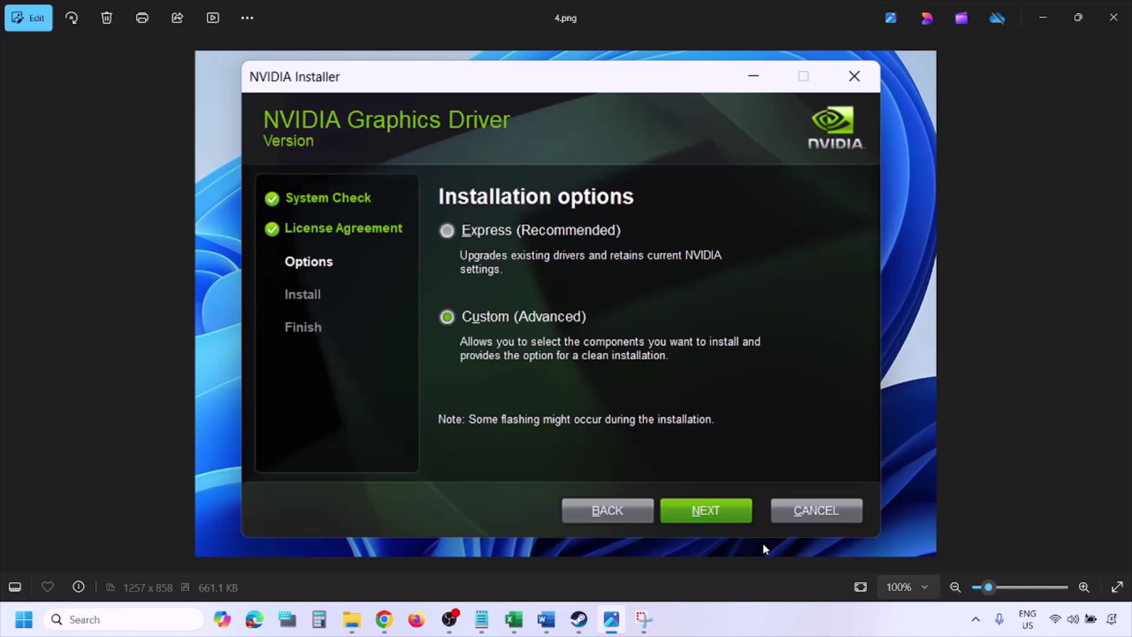
{"action": "key", "text": "Right"}
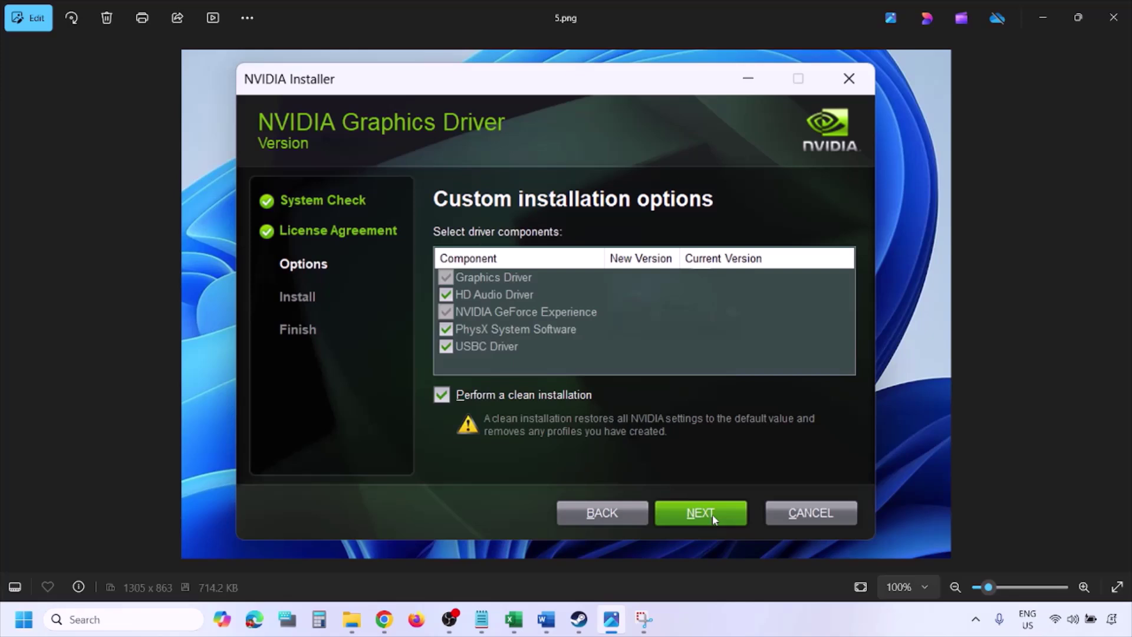
- Restart the computer from the Windows power options
{"action": "left_click", "coordinate": [24, 619]}
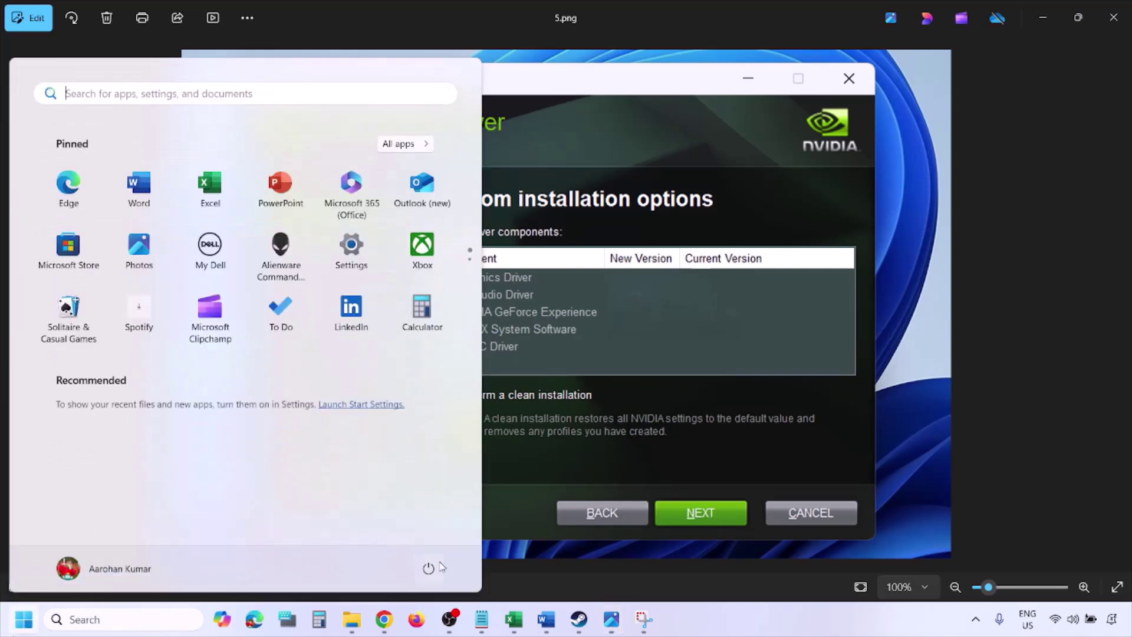
{"action": "left_click", "coordinate": [429, 569]}
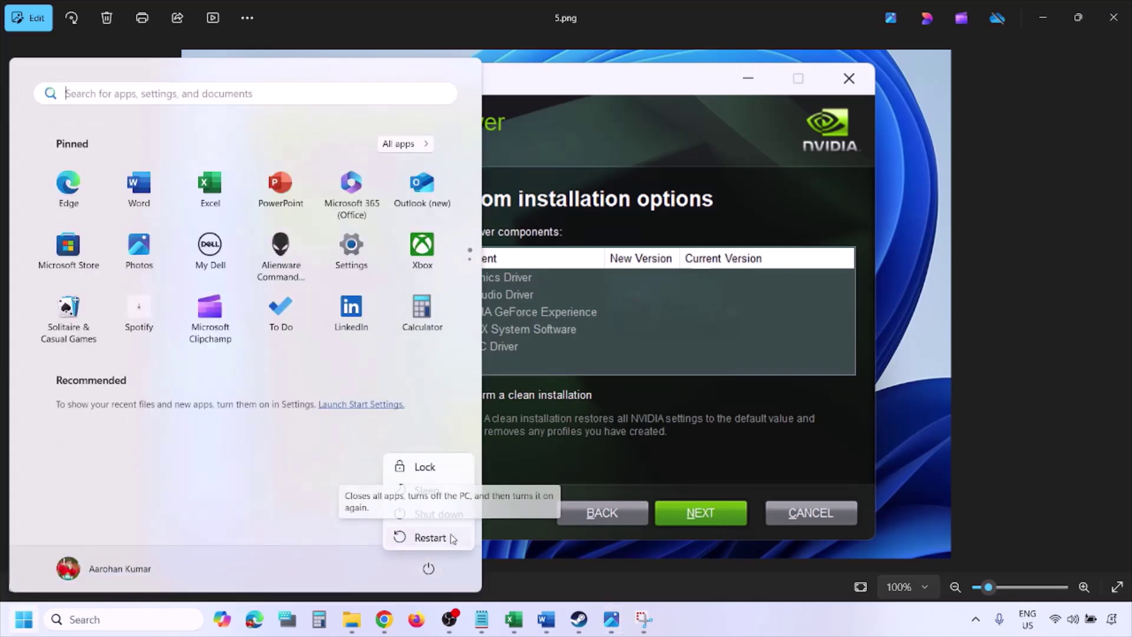
{"action": "left_click", "coordinate": [452, 538]}
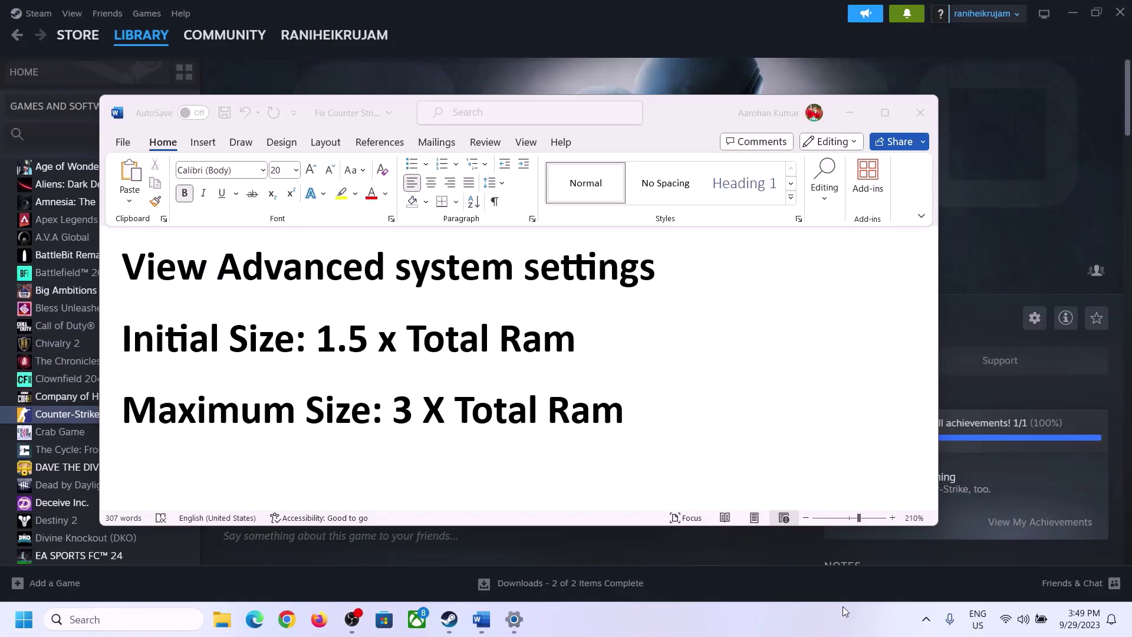
- Copy "View Advanced system settings" from the Word notes, search Windows for it and open System Properties beside the notes
{"action": "left_click", "coordinate": [135, 271]}
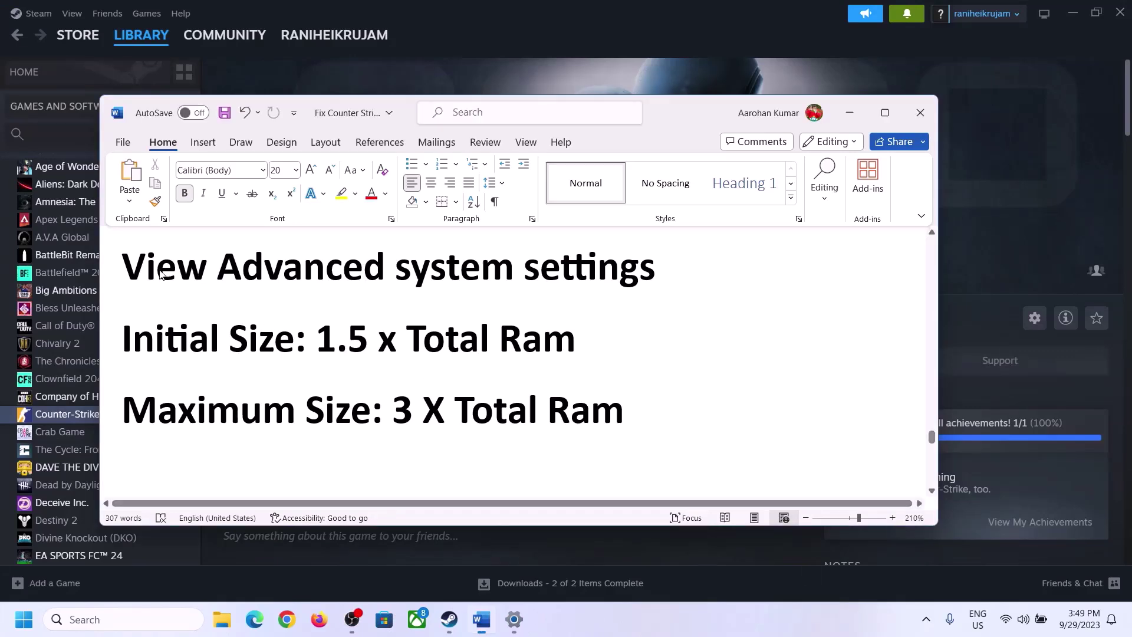
{"action": "left_click_drag", "start_coordinate": [134, 272], "coordinate": [619, 285]}
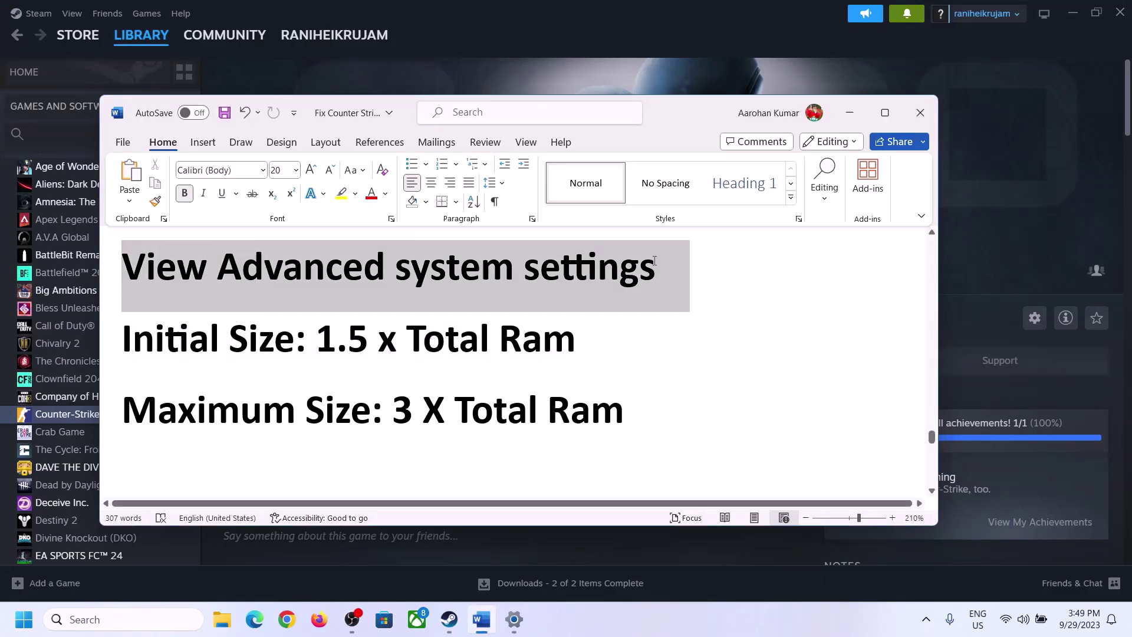
{"action": "left_click", "coordinate": [155, 183]}
{"action": "left_click", "coordinate": [136, 619]}
{"action": "key", "text": "ctrl+v"}
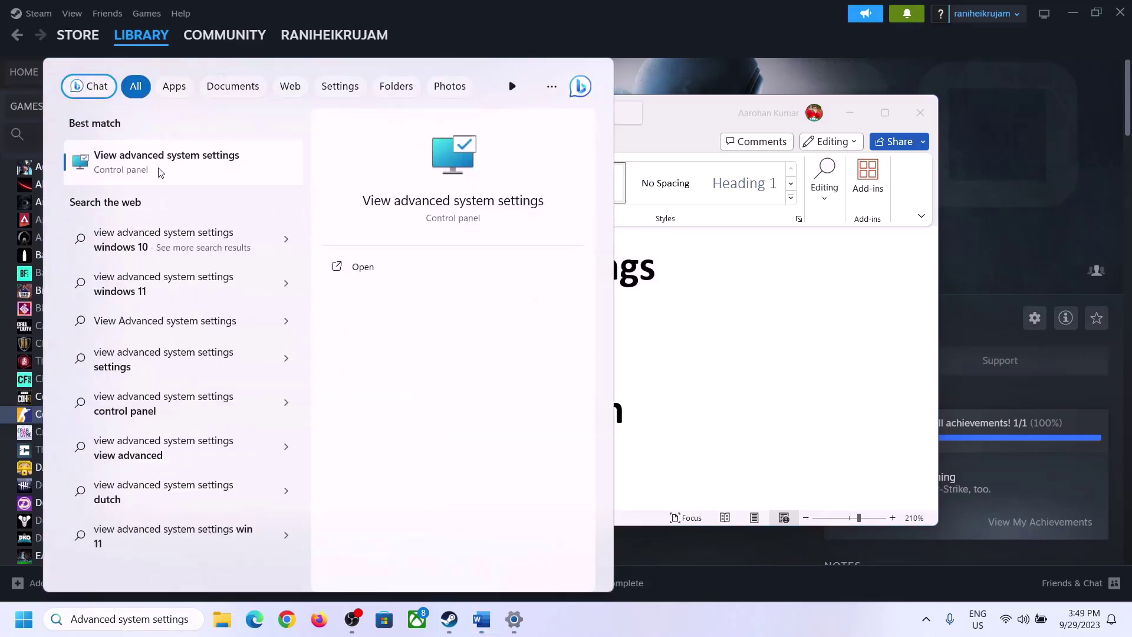
{"action": "left_click", "coordinate": [159, 172]}
{"action": "left_click_drag", "start_coordinate": [235, 114], "coordinate": [506, 205]}
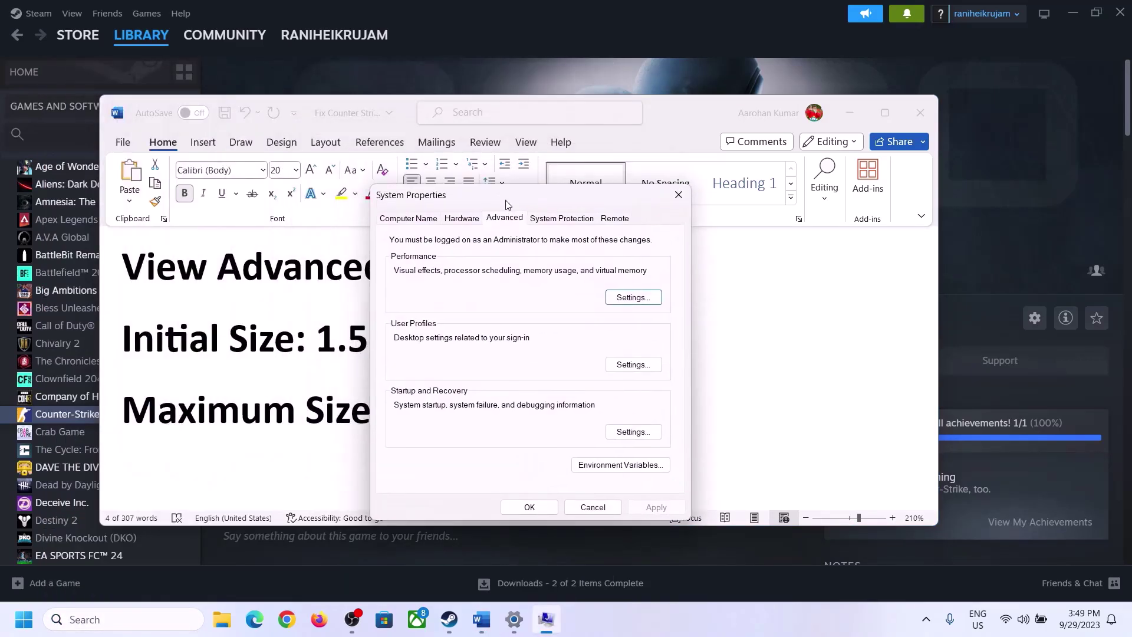
- Open the Virtual Memory settings, turn off automatic paging file management and choose a custom size for drive C
{"action": "left_click", "coordinate": [633, 298]}
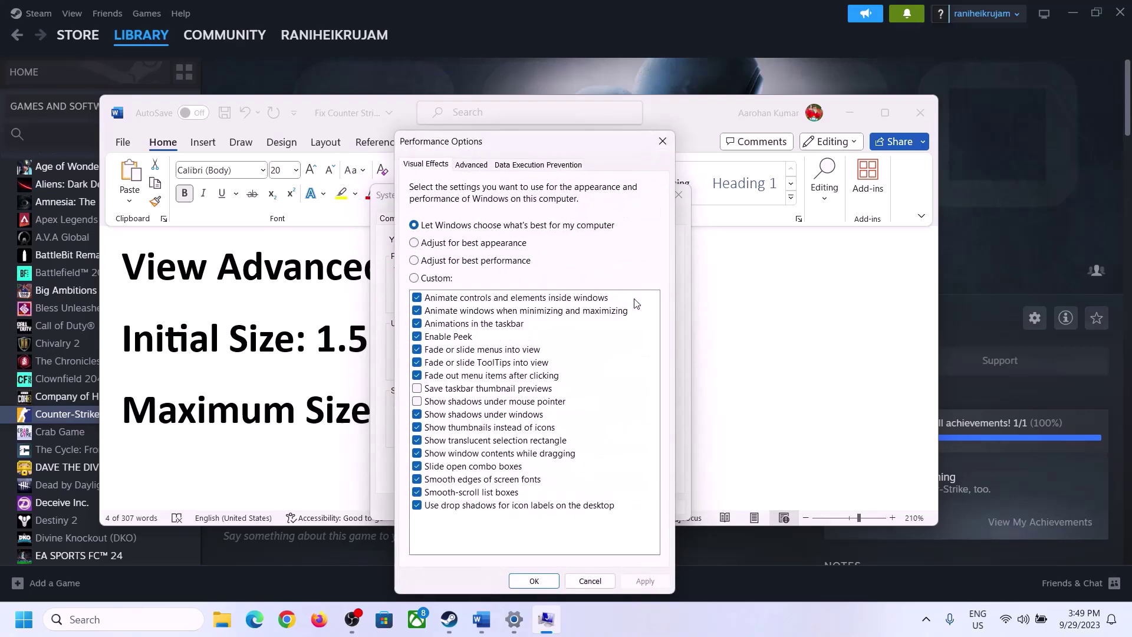
{"action": "left_click", "coordinate": [476, 167]}
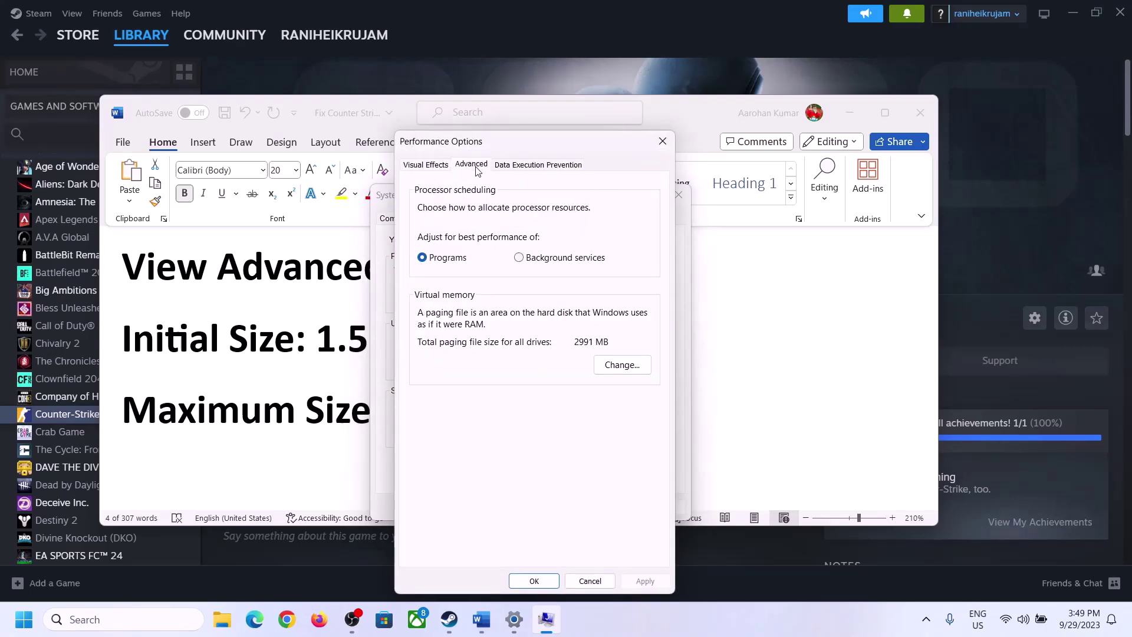
{"action": "left_click", "coordinate": [626, 367]}
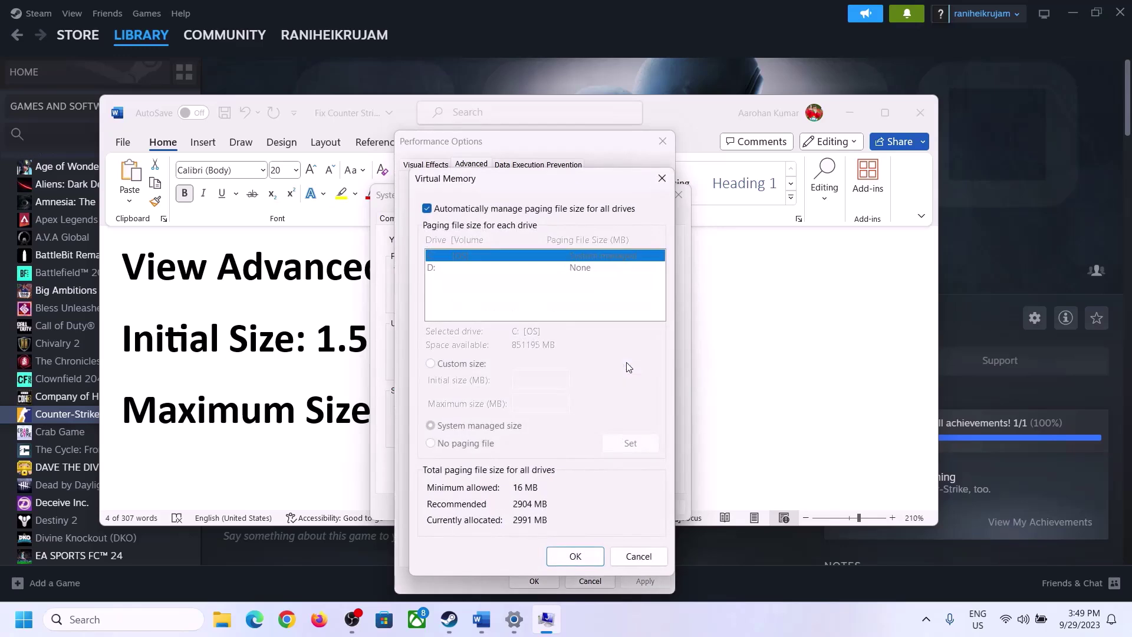
{"action": "left_click", "coordinate": [427, 209]}
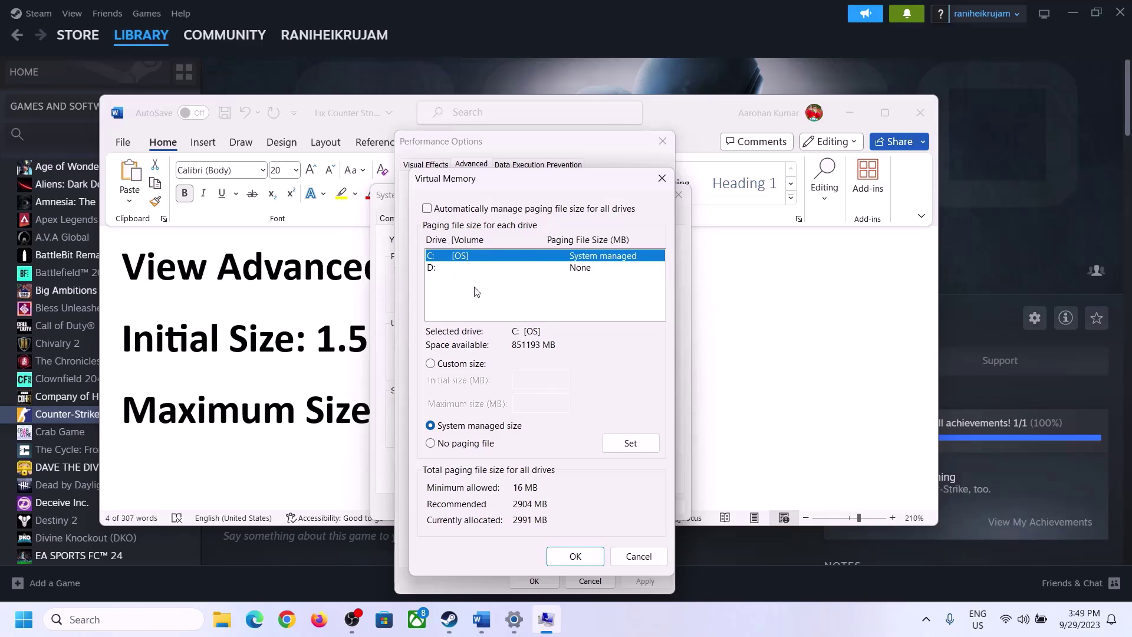
{"action": "left_click", "coordinate": [431, 364]}
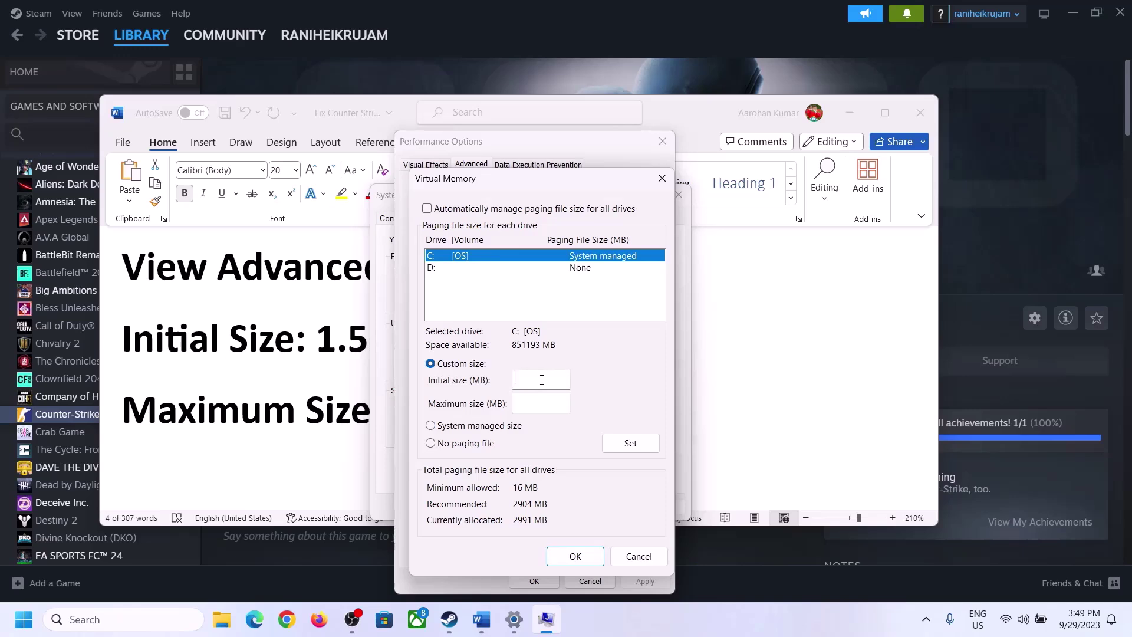
- Highlight the 1.5 x Total Ram rule in the Word notes, then the installed RAM in the system's About settings
{"action": "left_click", "coordinate": [311, 352]}
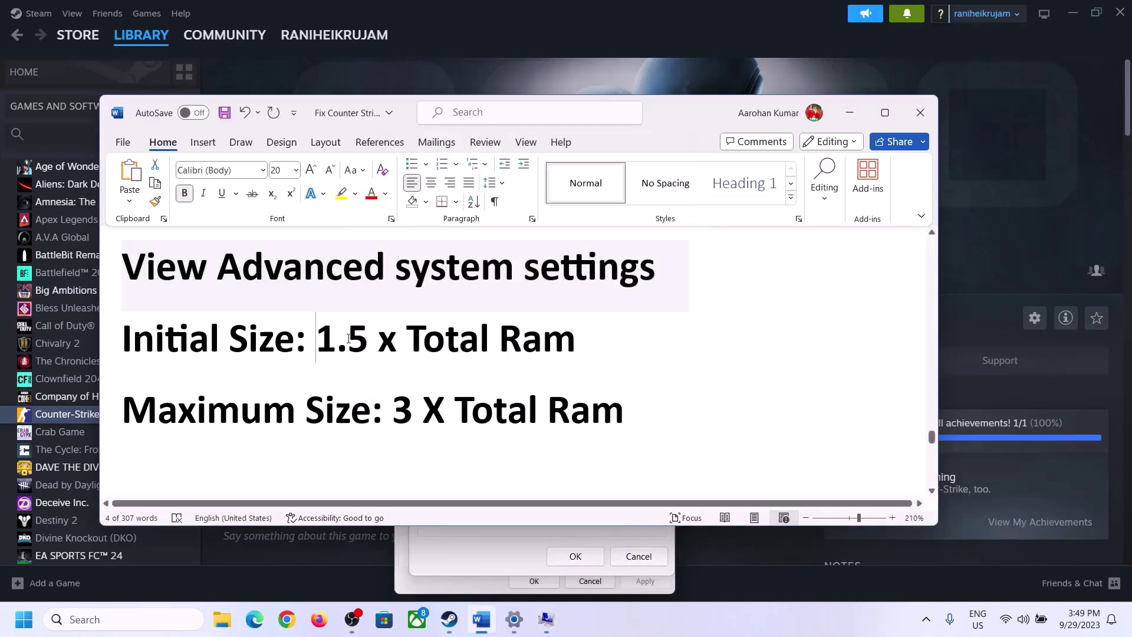
{"action": "left_click_drag", "start_coordinate": [349, 339], "coordinate": [522, 348]}
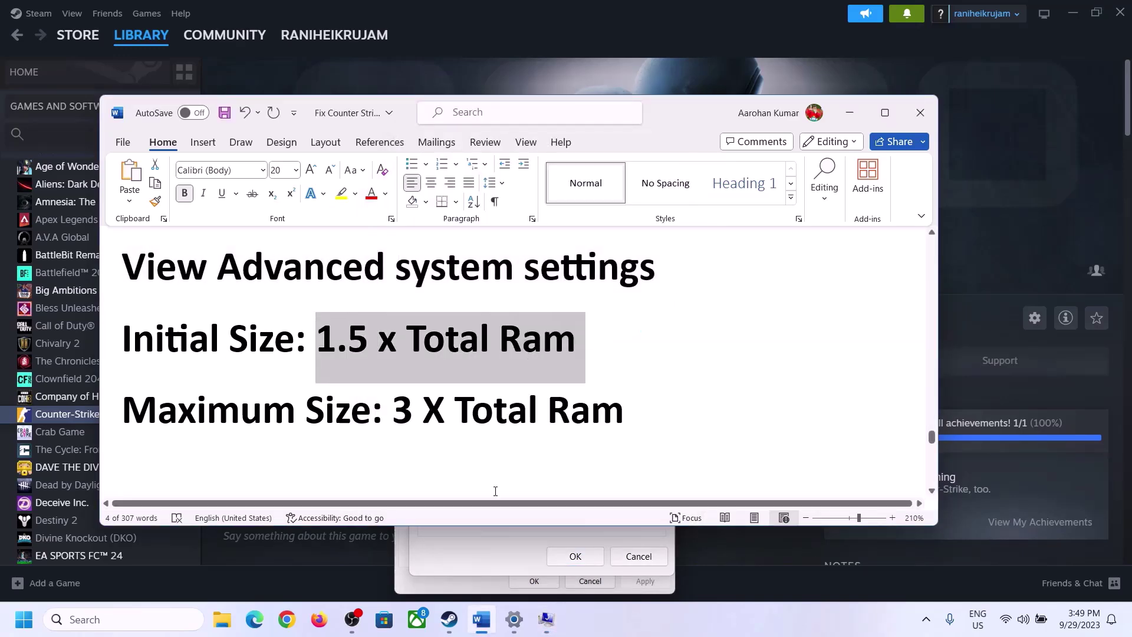
{"action": "left_click", "coordinate": [515, 623]}
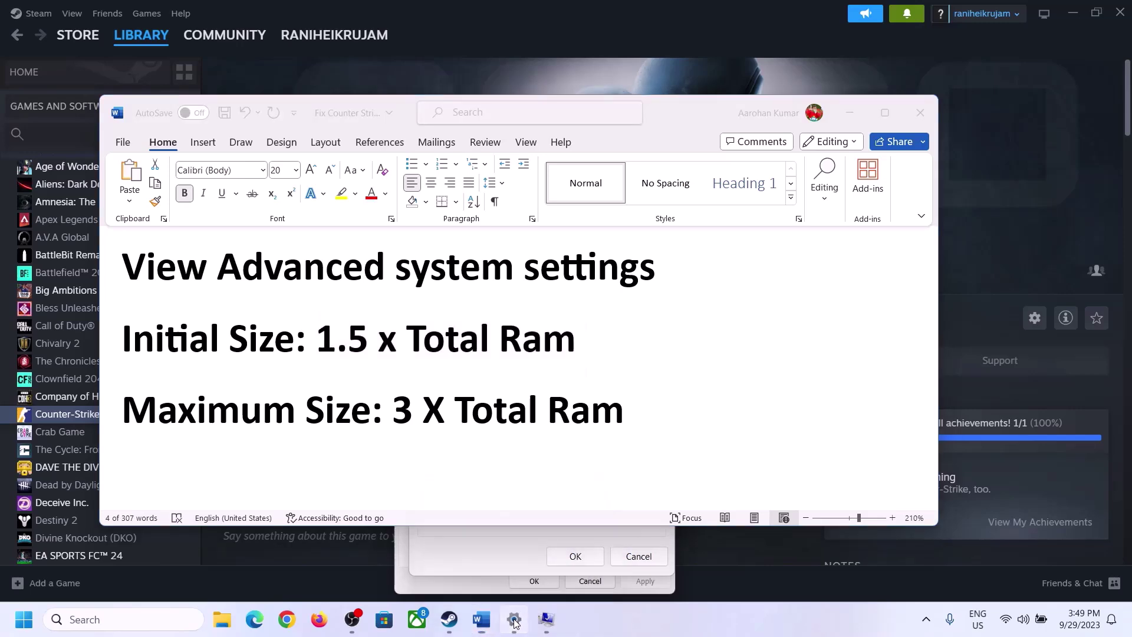
{"action": "left_click", "coordinate": [52, 201]}
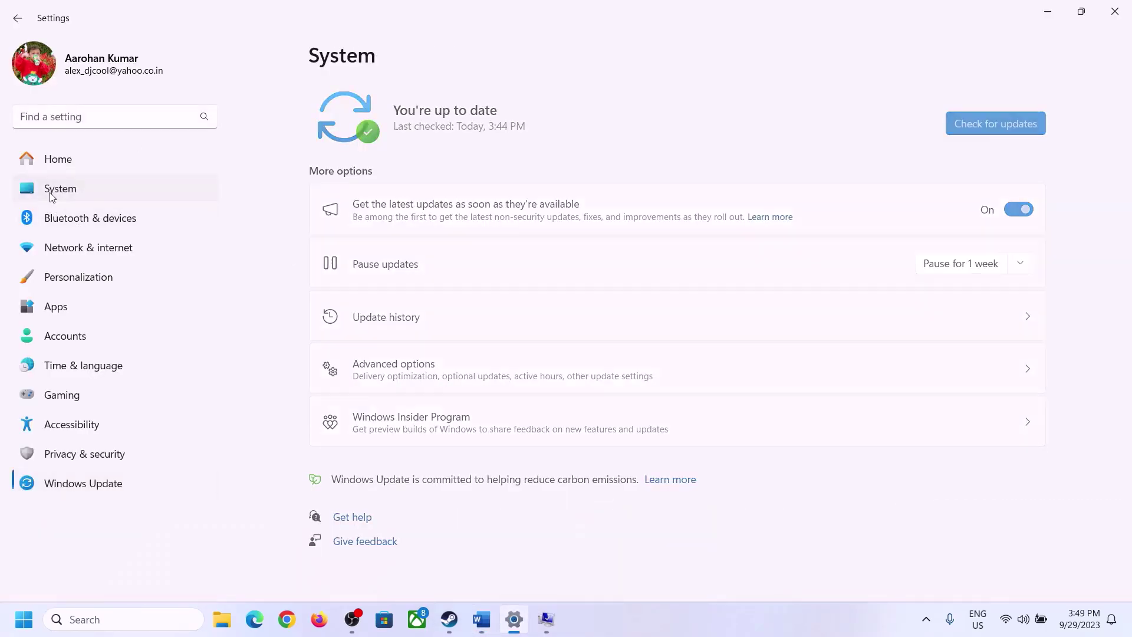
{"action": "scroll", "coordinate": [519, 299], "scroll_direction": "down", "scroll_amount": 8}
{"action": "left_click", "coordinate": [374, 554]}
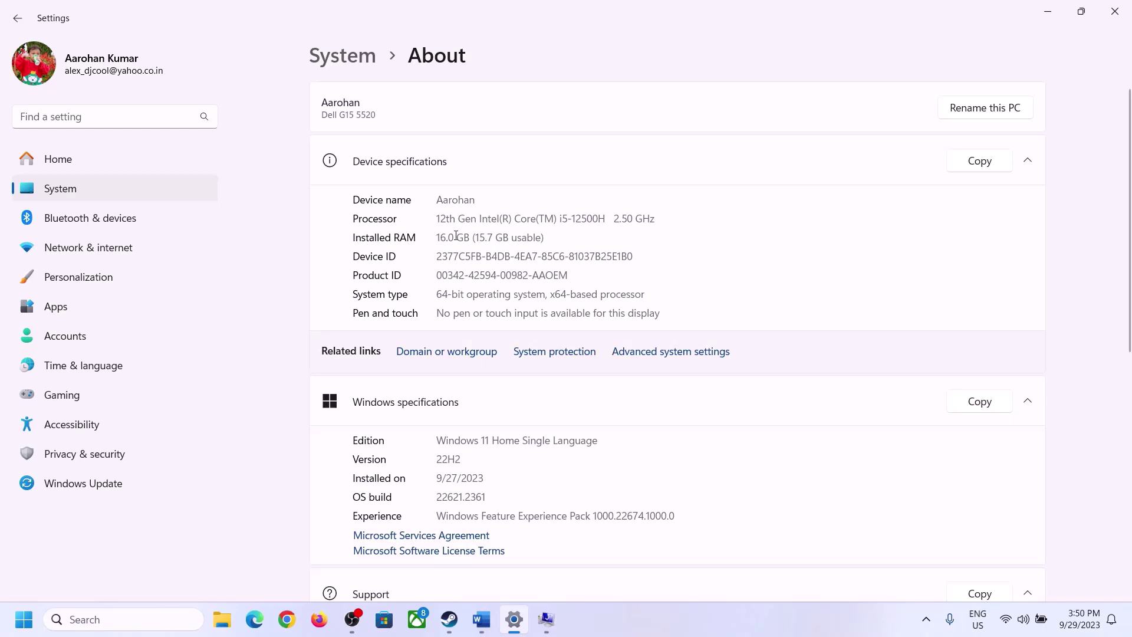
{"action": "left_click_drag", "start_coordinate": [445, 237], "coordinate": [431, 240]}
{"action": "left_click", "coordinate": [455, 239]}
{"action": "left_click_drag", "start_coordinate": [448, 232], "coordinate": [432, 231]}
- Return to the Virtual Memory dialog, launch Calculator with the Run command calc and place it beside the dialog
{"action": "left_click", "coordinate": [546, 620]}
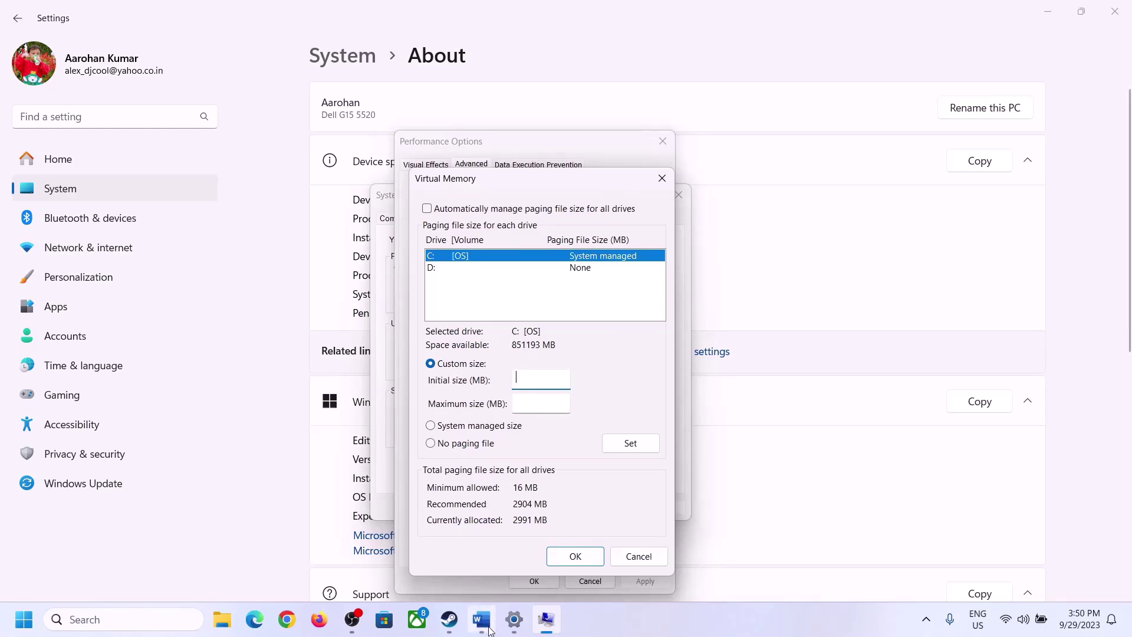
{"action": "key", "text": "super+r"}
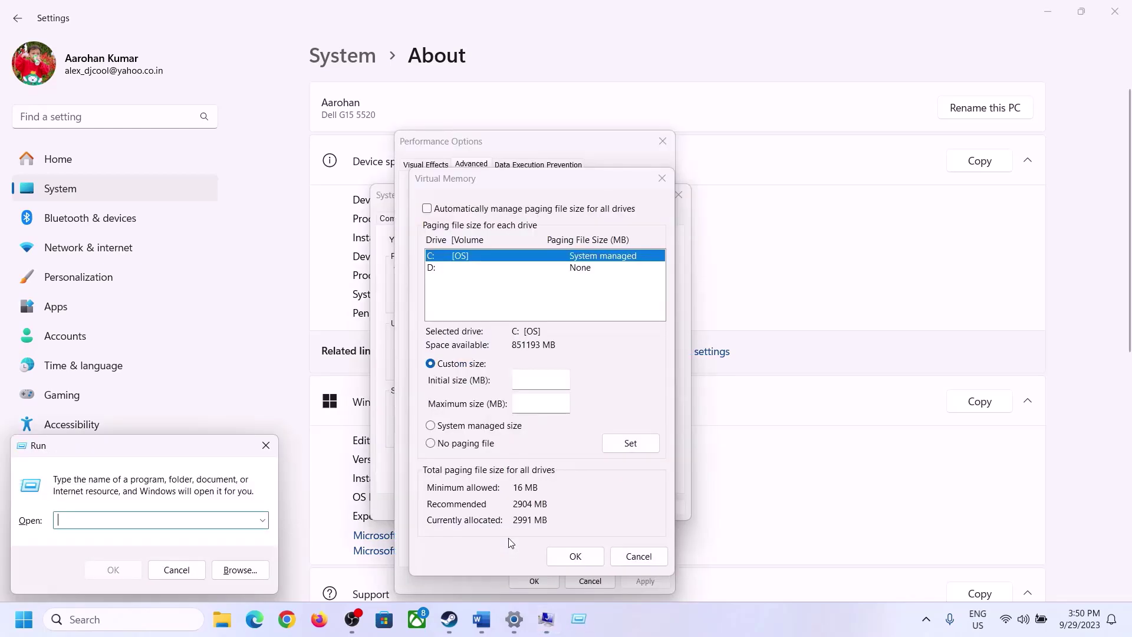
{"action": "type", "text": "ca"}
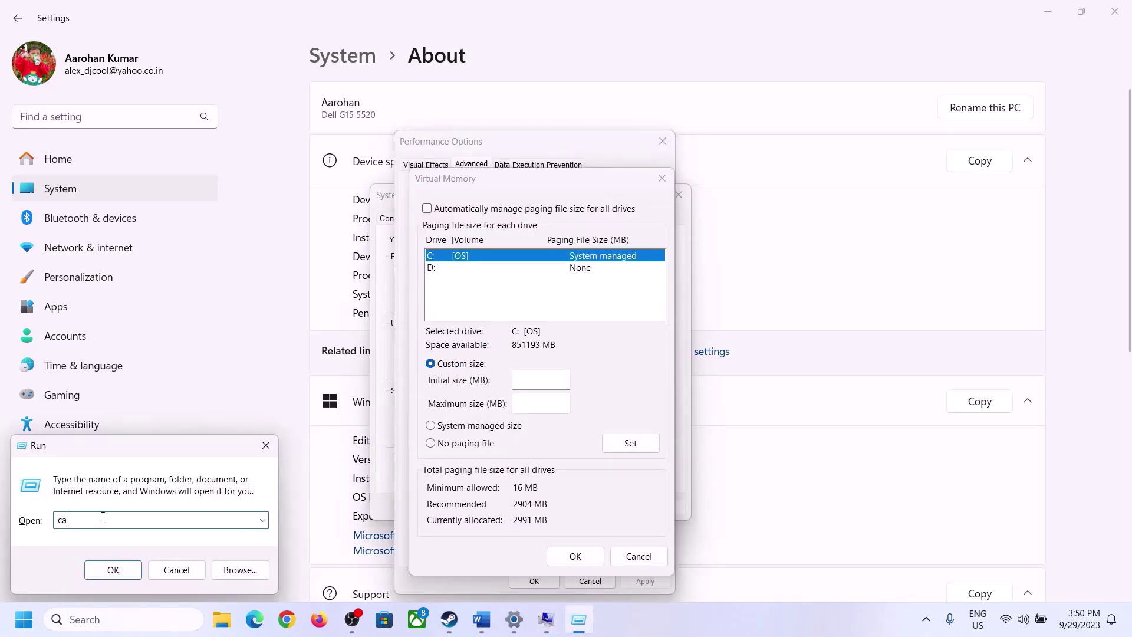
{"action": "type", "text": "lc"}
{"action": "left_click", "coordinate": [112, 570]}
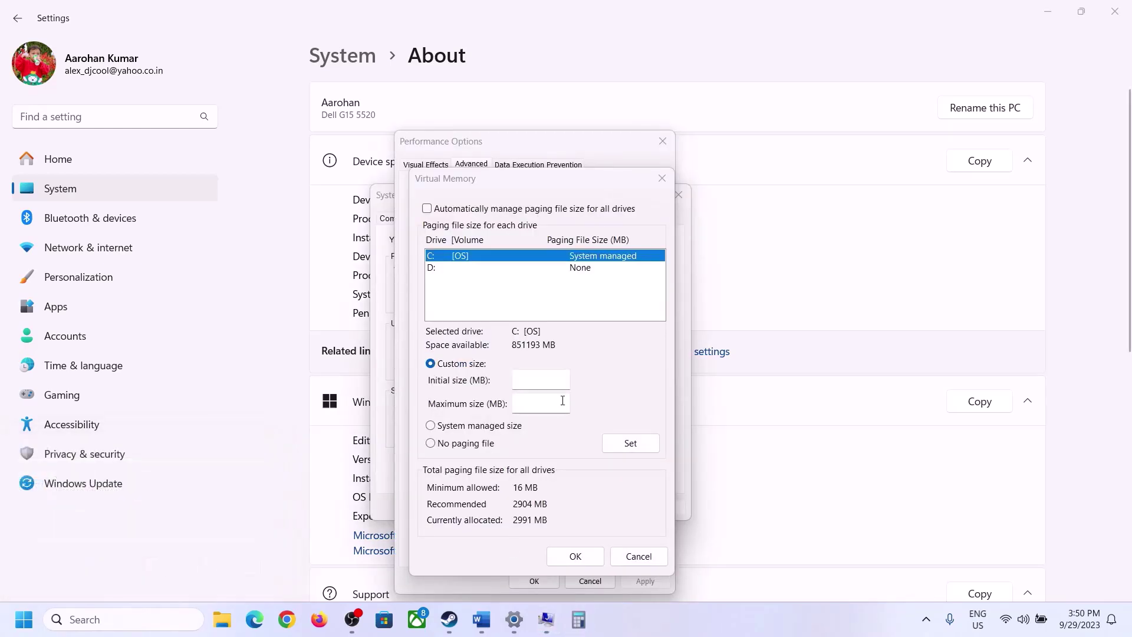
{"action": "left_click_drag", "start_coordinate": [146, 25], "coordinate": [832, 198]}
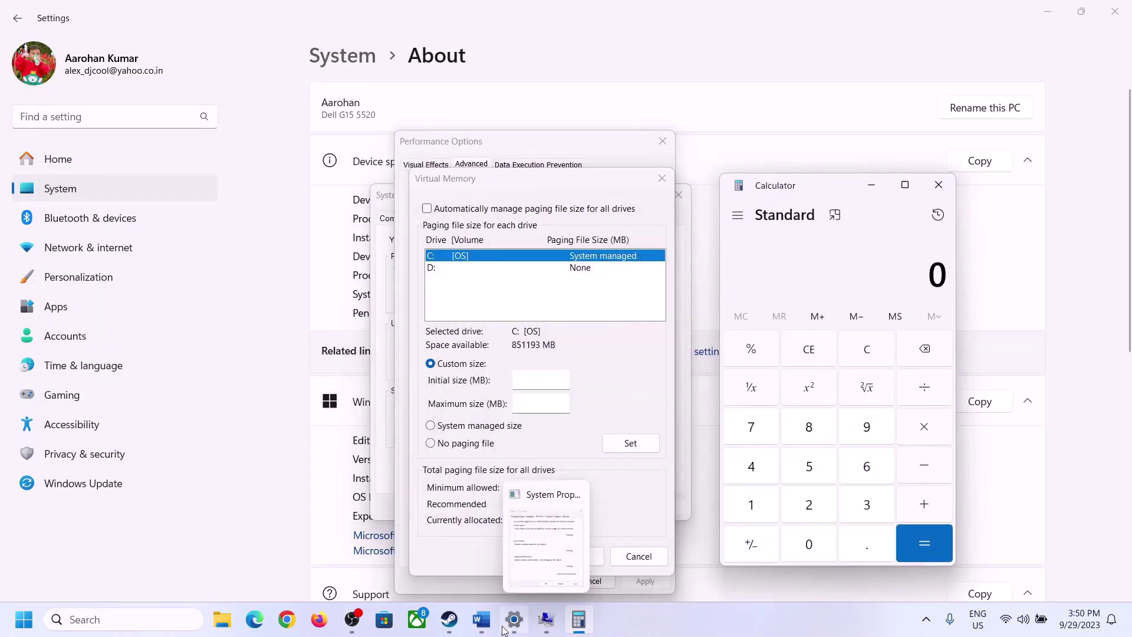
- Recheck the initial size rule in the Word notes and calculate 16 × 1024 in Calculator
{"action": "left_click", "coordinate": [481, 620]}
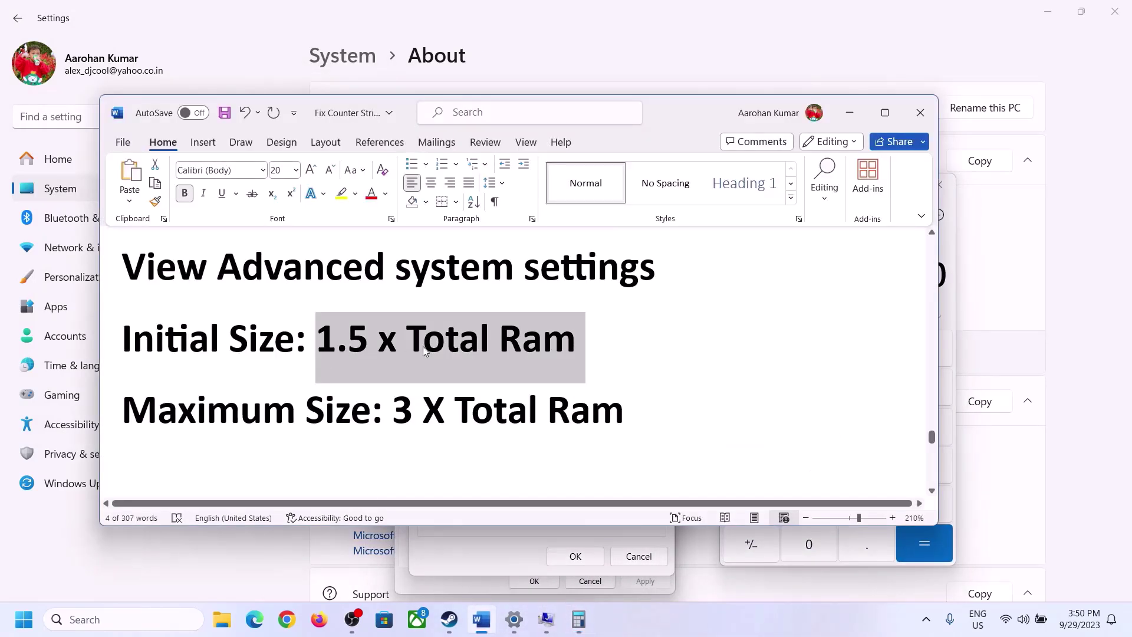
{"action": "left_click", "coordinate": [581, 620]}
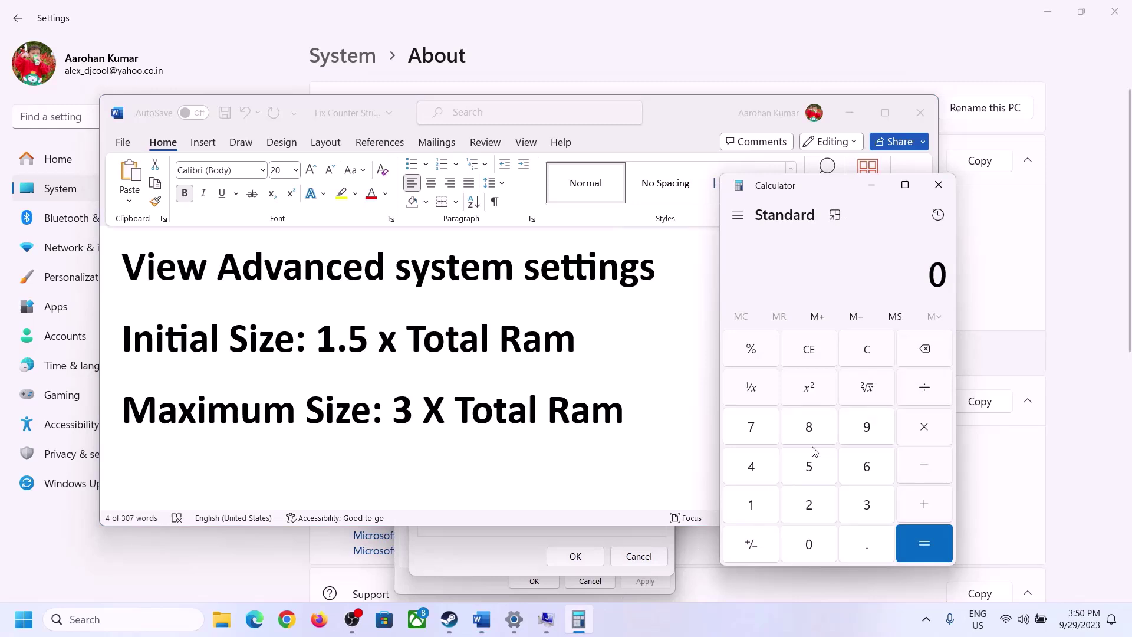
{"action": "left_click", "coordinate": [754, 507]}
{"action": "left_click", "coordinate": [864, 469]}
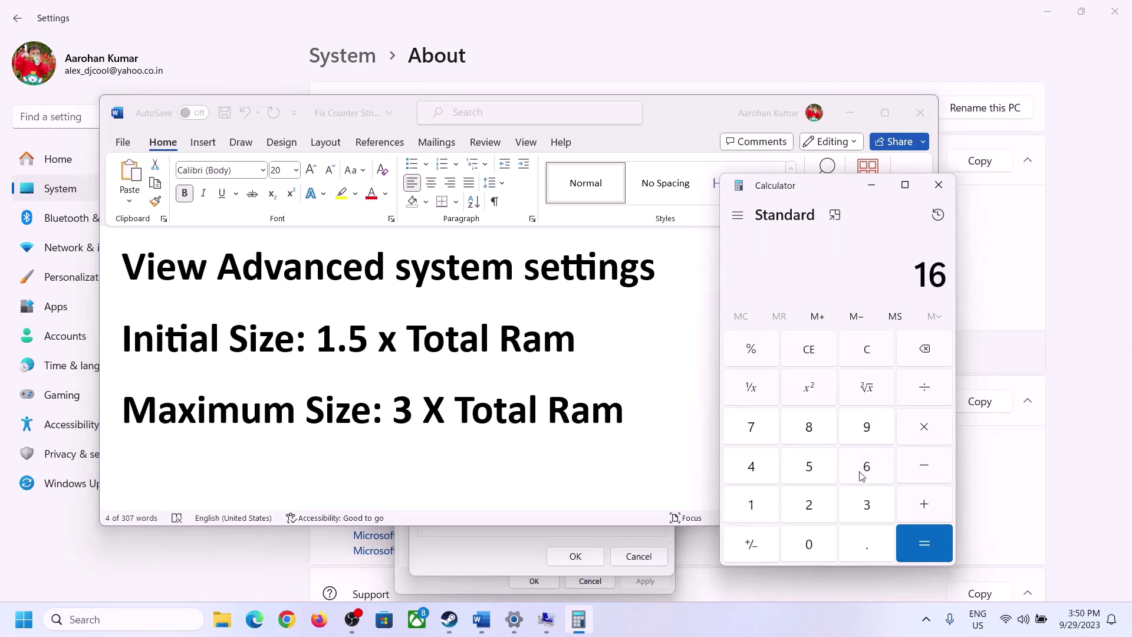
{"action": "left_click", "coordinate": [869, 360]}
{"action": "left_click", "coordinate": [760, 506]}
{"action": "left_click", "coordinate": [855, 472]}
{"action": "left_click", "coordinate": [925, 435]}
{"action": "left_click", "coordinate": [751, 511]}
{"action": "left_click", "coordinate": [810, 549]}
{"action": "left_click", "coordinate": [809, 506]}
{"action": "left_click", "coordinate": [753, 468]}
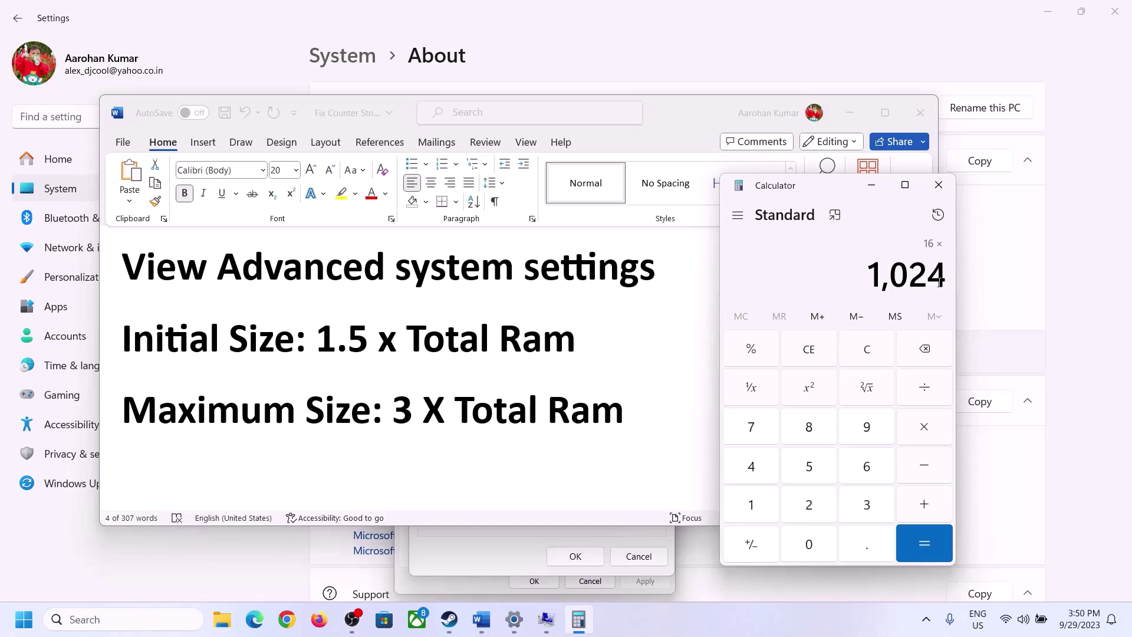
{"action": "left_click", "coordinate": [924, 544]}
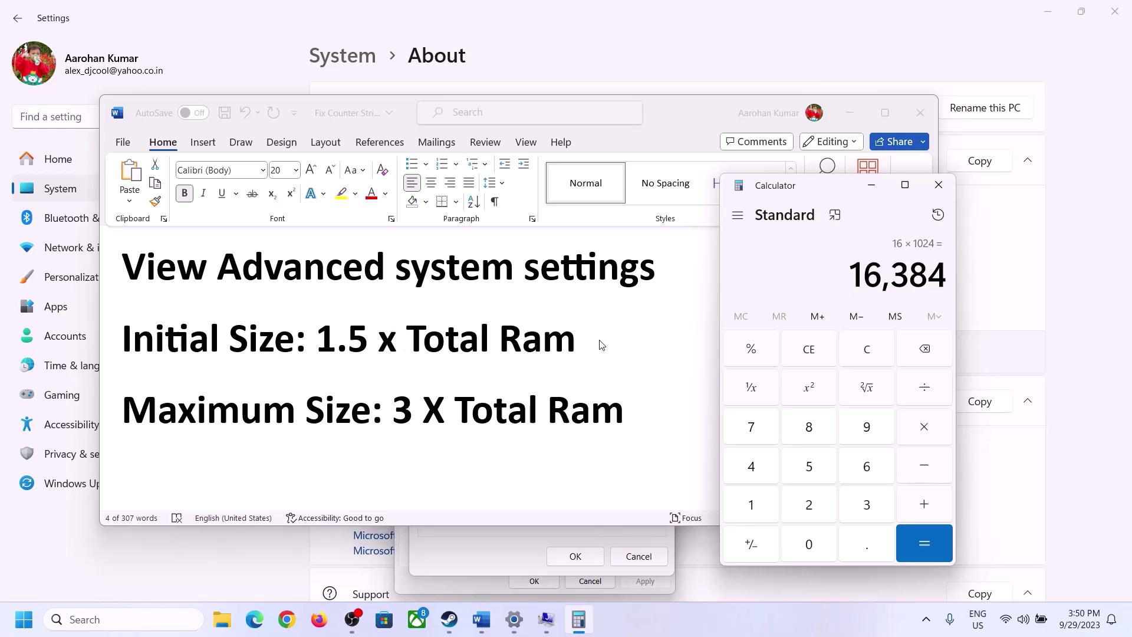
- Multiply the RAM in megabytes by 1.5 and set the paging file's initial size to 24576 MB
{"action": "left_click", "coordinate": [927, 434]}
{"action": "left_click", "coordinate": [766, 509]}
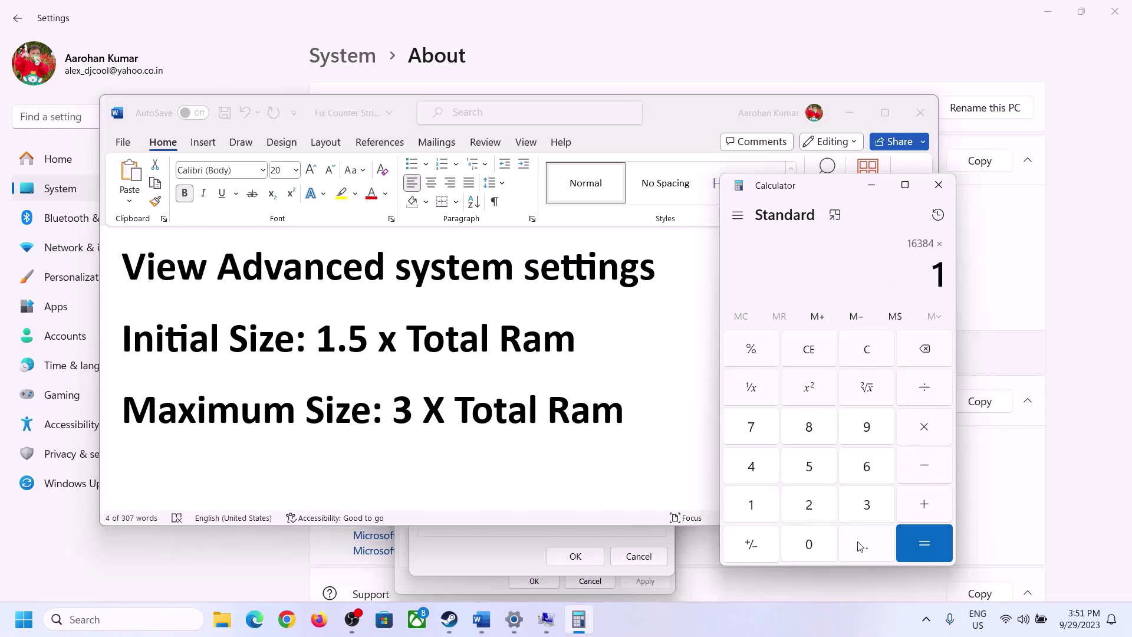
{"action": "left_click", "coordinate": [863, 549]}
{"action": "left_click", "coordinate": [811, 468]}
{"action": "left_click", "coordinate": [923, 539]}
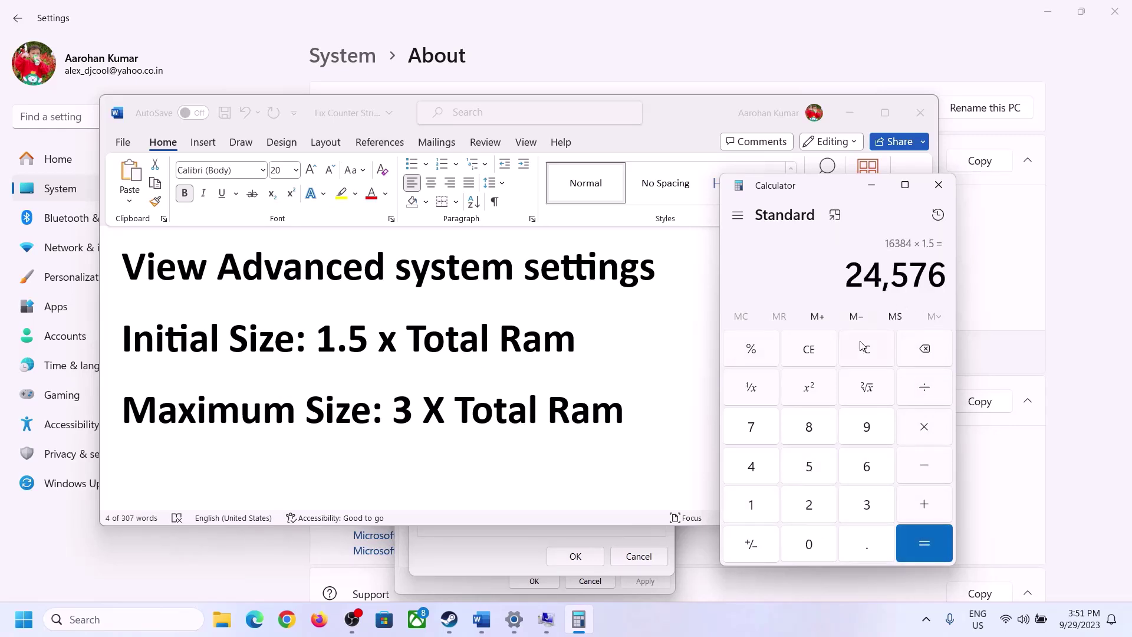
{"action": "left_click", "coordinate": [523, 534]}
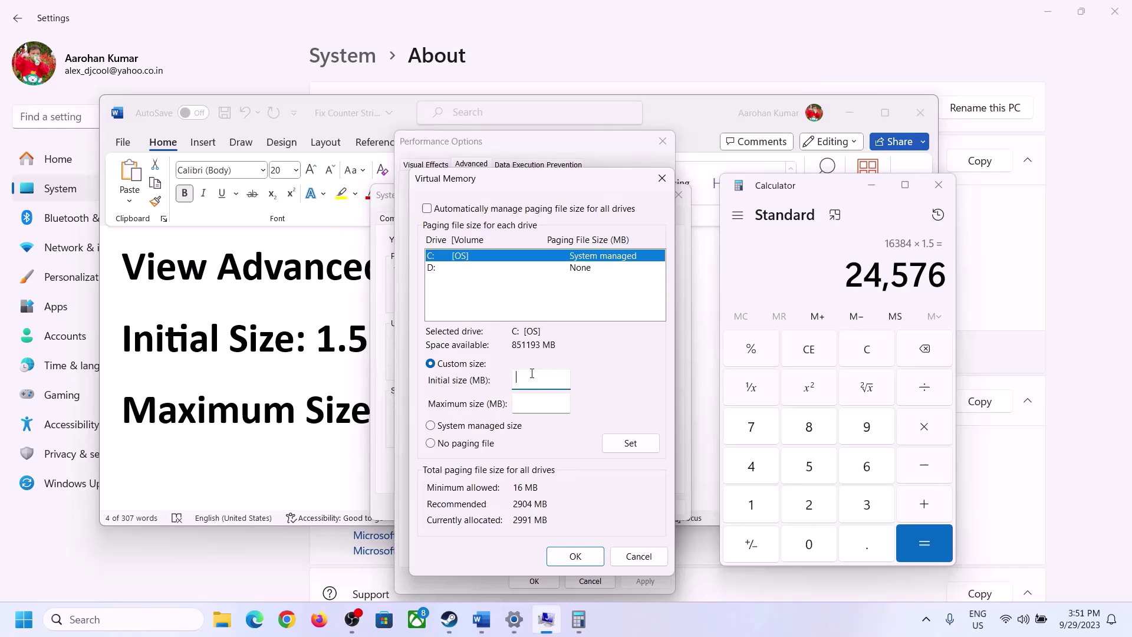
{"action": "type", "text": "24576"}
- Recheck the maximum size rule in the Word notes and the installed RAM in the About settings, clearing Calculator's previous result
{"action": "left_click", "coordinate": [566, 403]}
{"action": "left_click", "coordinate": [326, 416]}
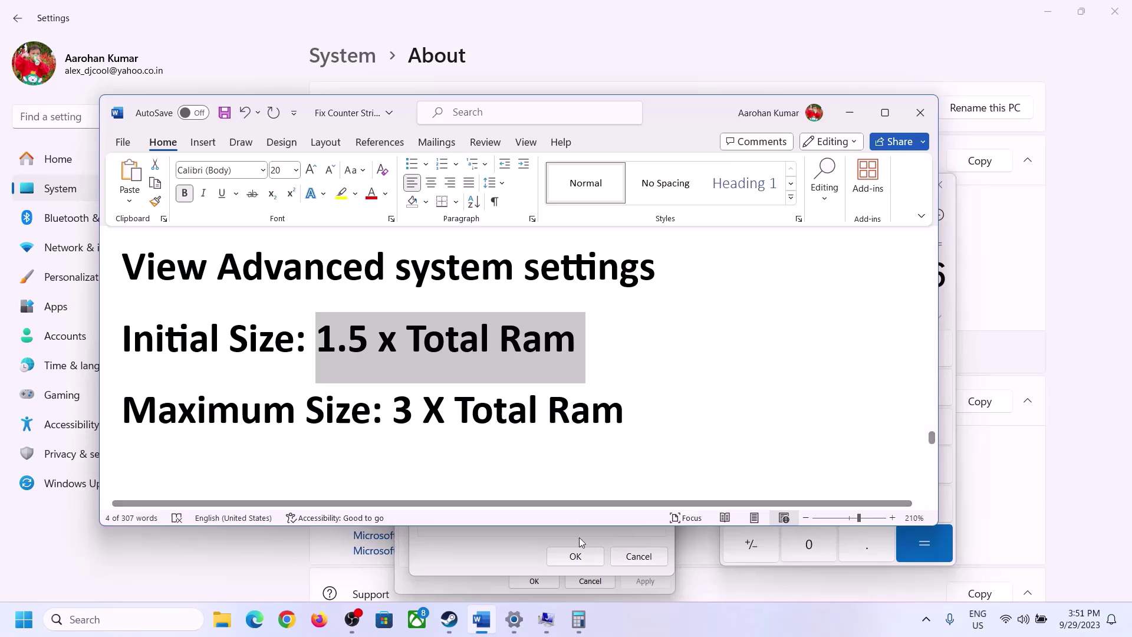
{"action": "left_click", "coordinate": [951, 310]}
{"action": "left_click", "coordinate": [877, 352]}
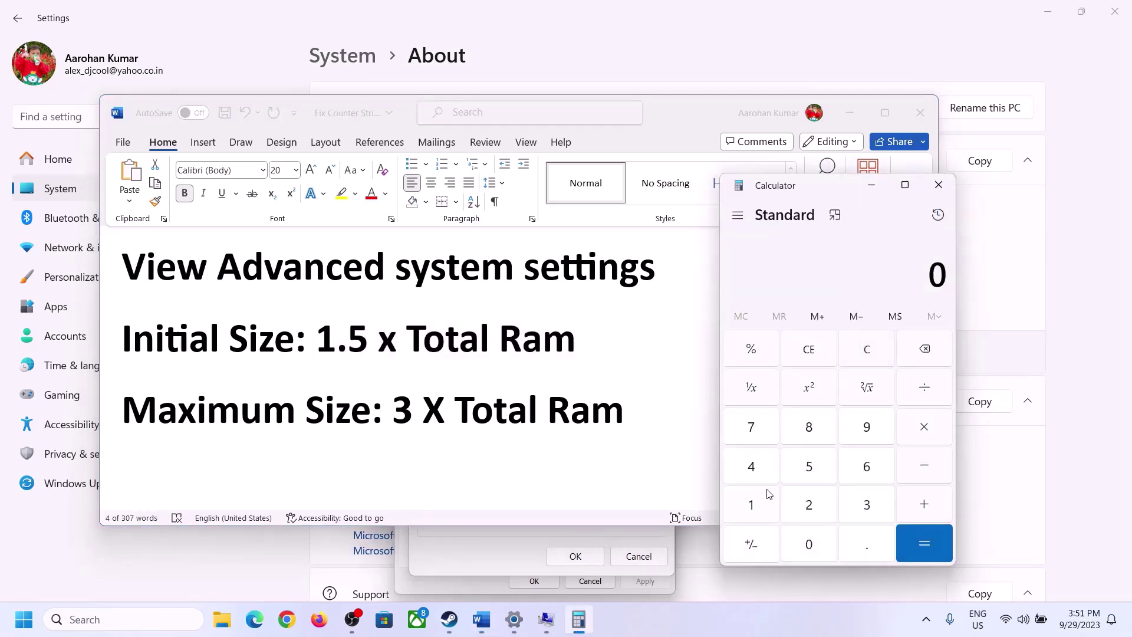
{"action": "left_click", "coordinate": [515, 619]}
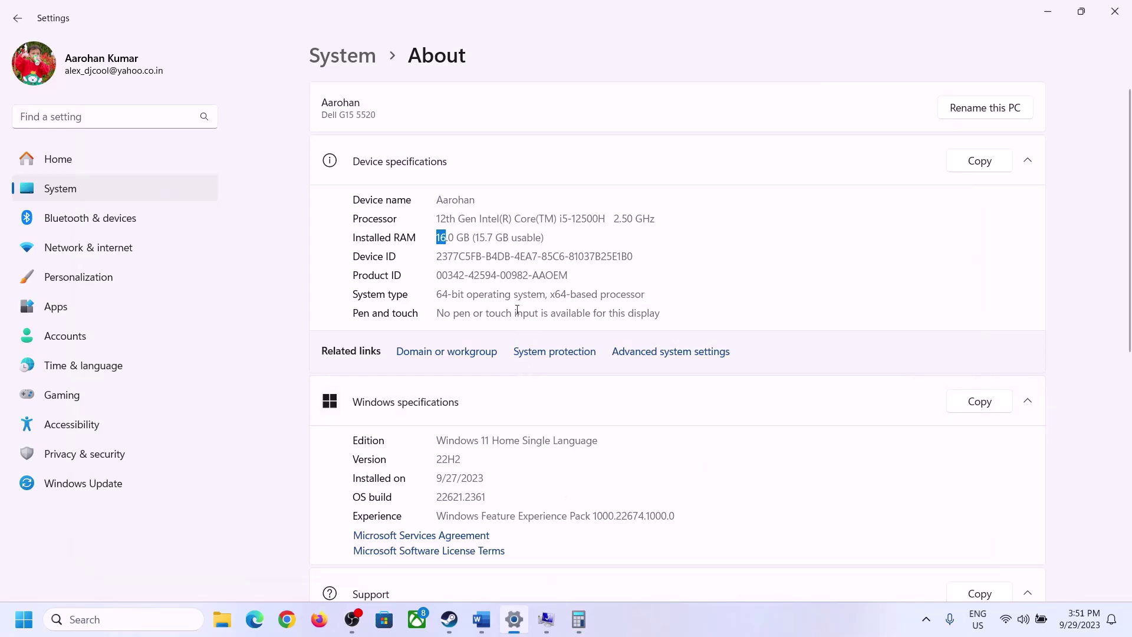
{"action": "left_click", "coordinate": [579, 620]}
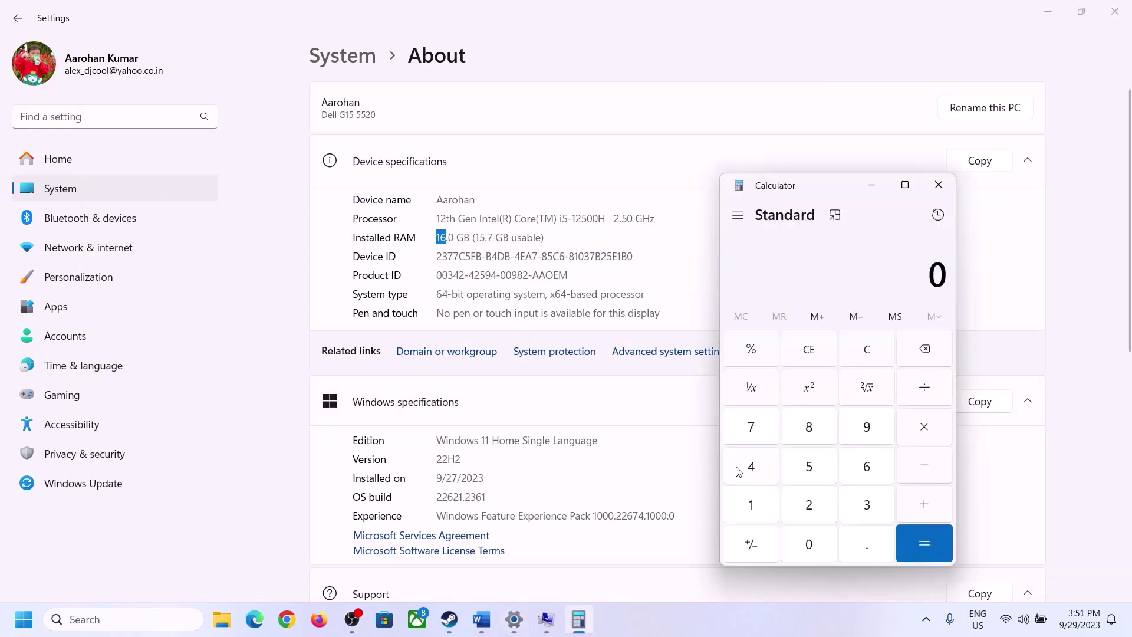
- Convert the 16 GB of installed RAM to megabytes in Calculator by computing 16 × 1024
{"action": "left_click", "coordinate": [762, 502]}
{"action": "left_click", "coordinate": [864, 467]}
{"action": "left_click", "coordinate": [922, 428]}
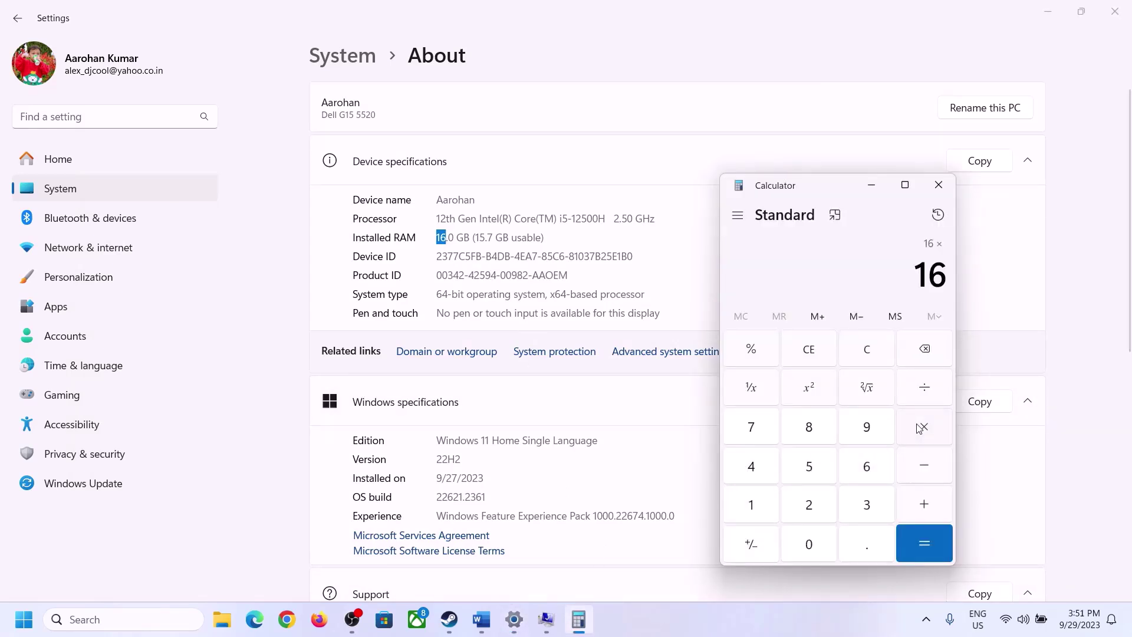
{"action": "left_click", "coordinate": [762, 499]}
{"action": "left_click", "coordinate": [795, 538]}
{"action": "left_click", "coordinate": [805, 501]}
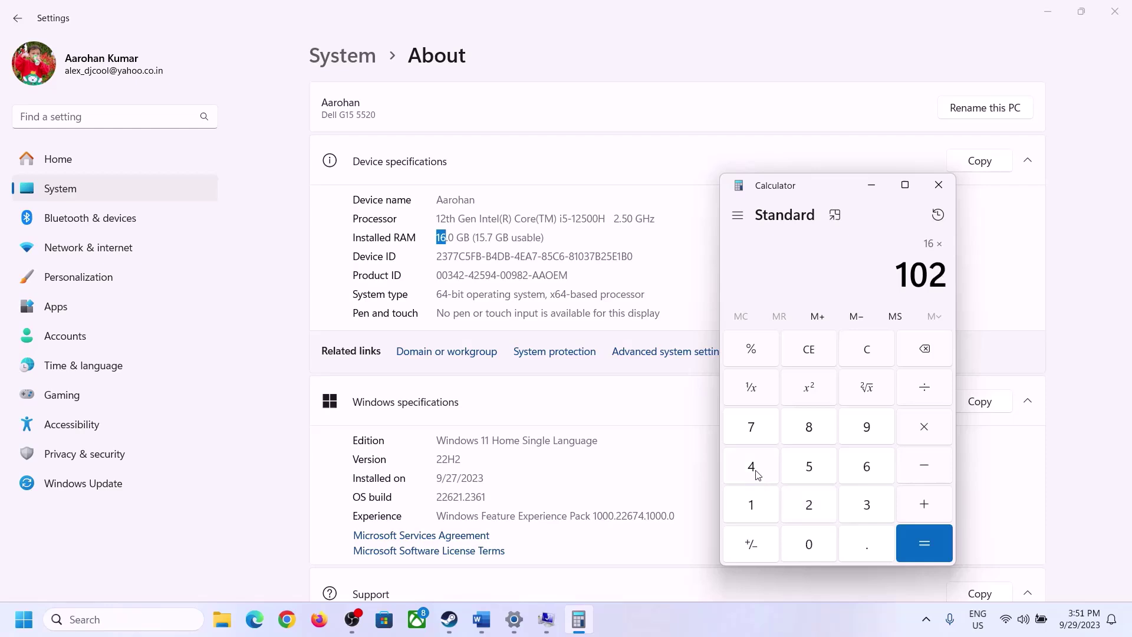
{"action": "left_click", "coordinate": [757, 472]}
{"action": "left_click", "coordinate": [918, 555]}
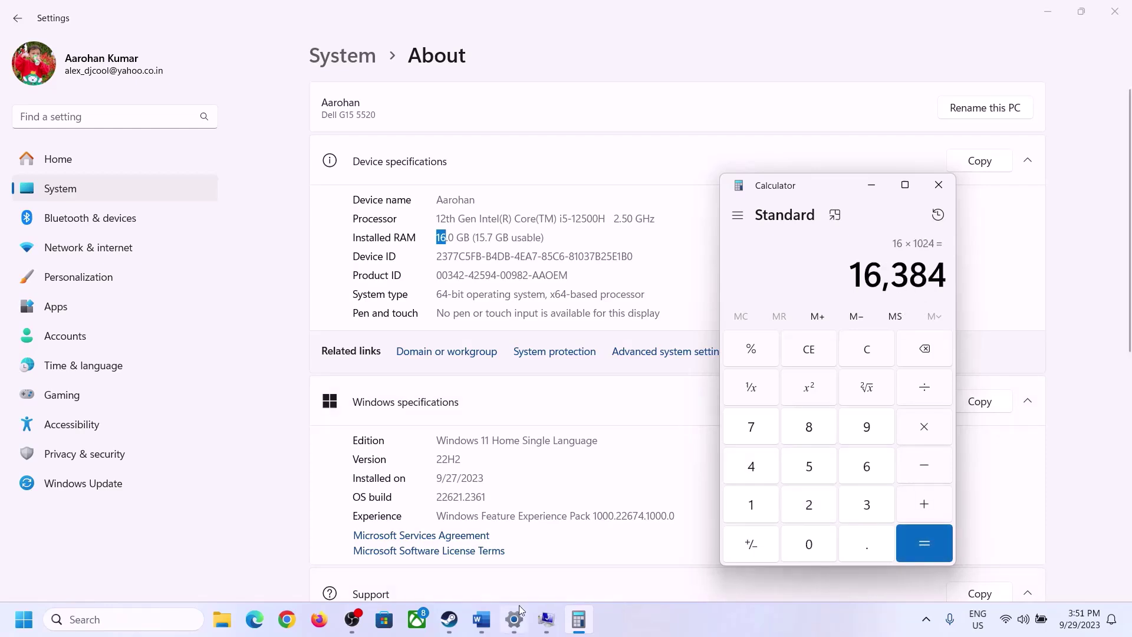
- Review the maximum size rule in the Word notes again and multiply the RAM in megabytes by 3 in Calculator
{"action": "left_click", "coordinate": [482, 620]}
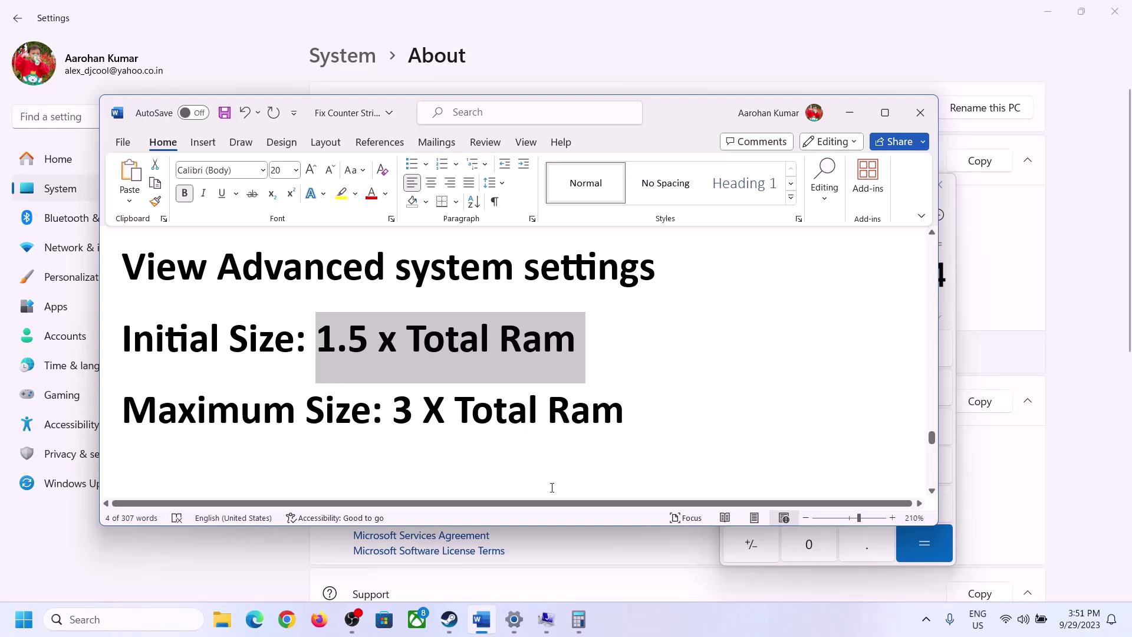
{"action": "left_click", "coordinate": [579, 619]}
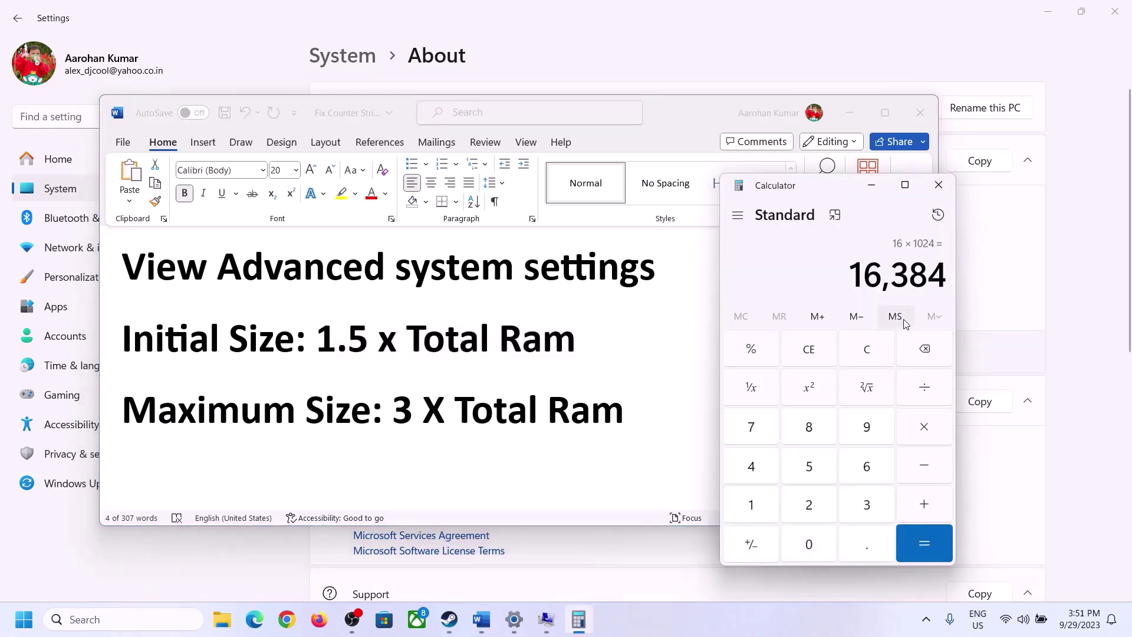
{"action": "left_click", "coordinate": [926, 433]}
{"action": "left_click", "coordinate": [849, 511]}
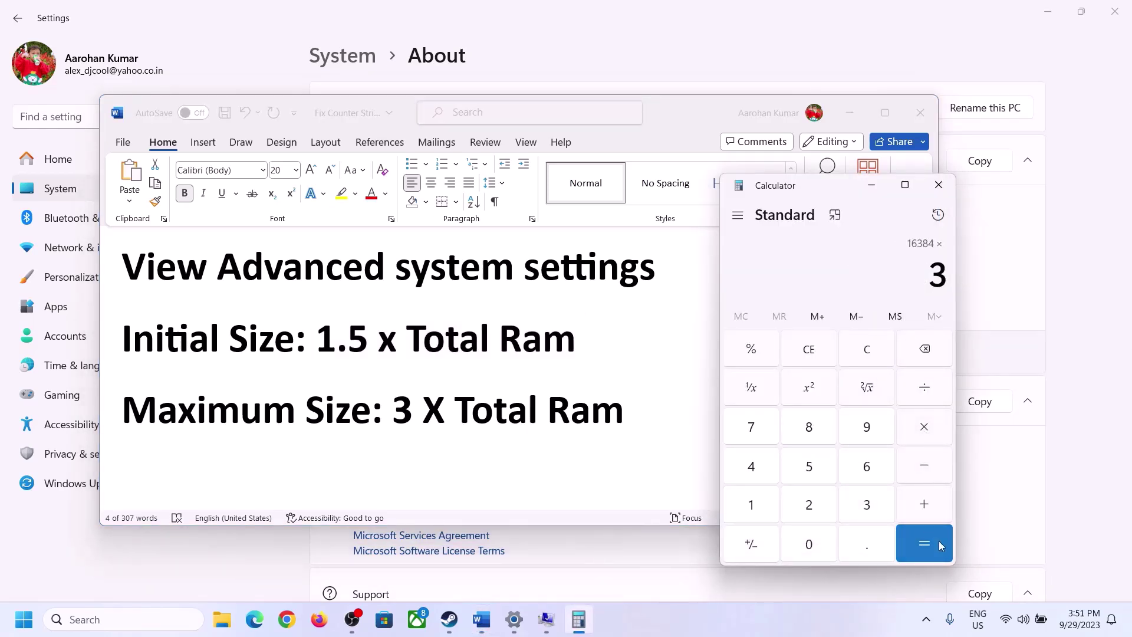
{"action": "left_click", "coordinate": [940, 545]}
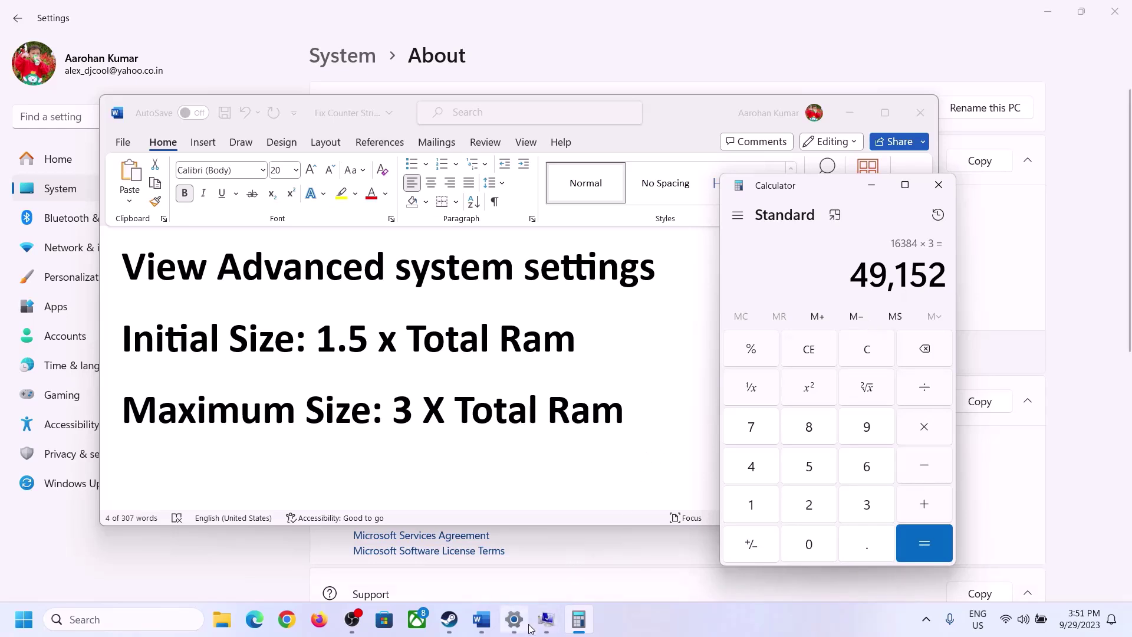
- Set the C: drive paging file's maximum size to 49152 MB, apply the custom size and acknowledge the restart notice
{"action": "left_click", "coordinate": [546, 620]}
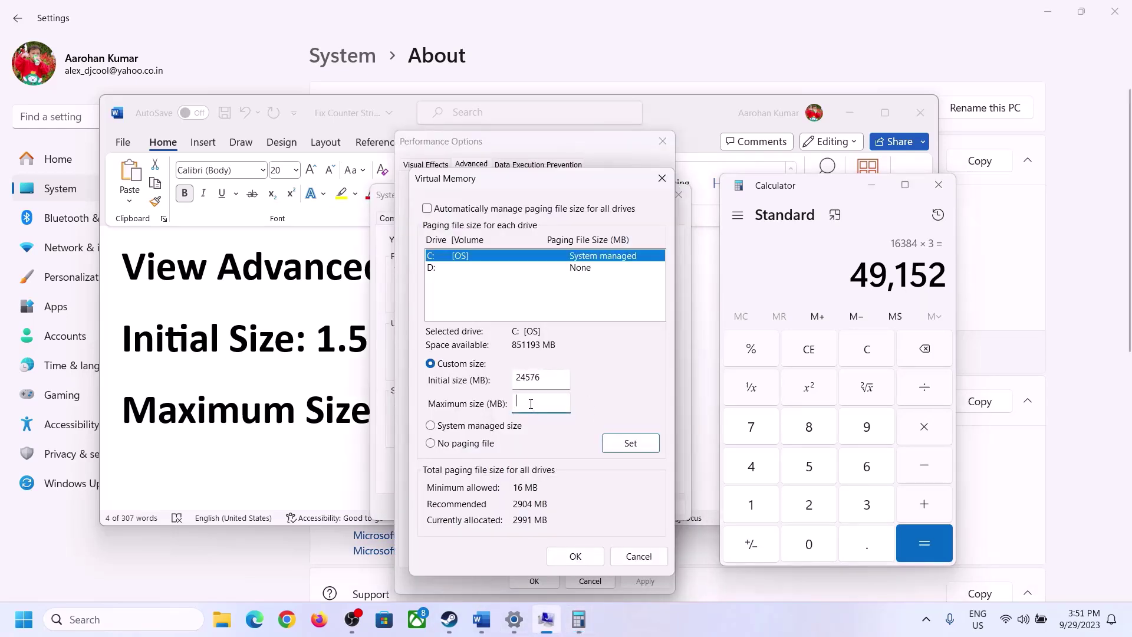
{"action": "type", "text": "49152"}
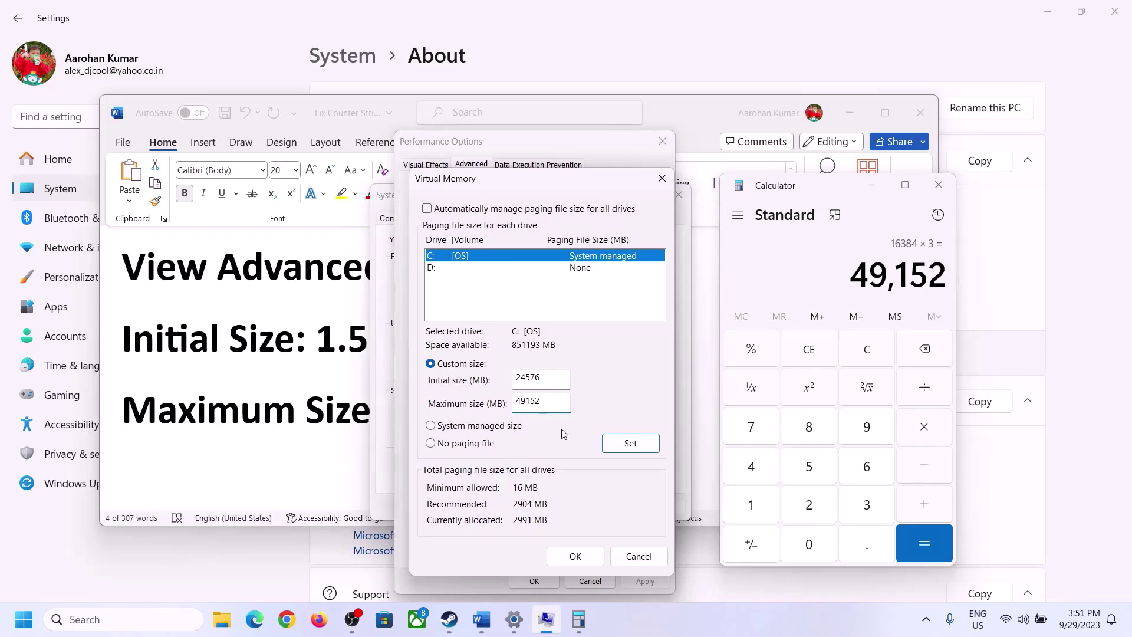
{"action": "left_click", "coordinate": [630, 444]}
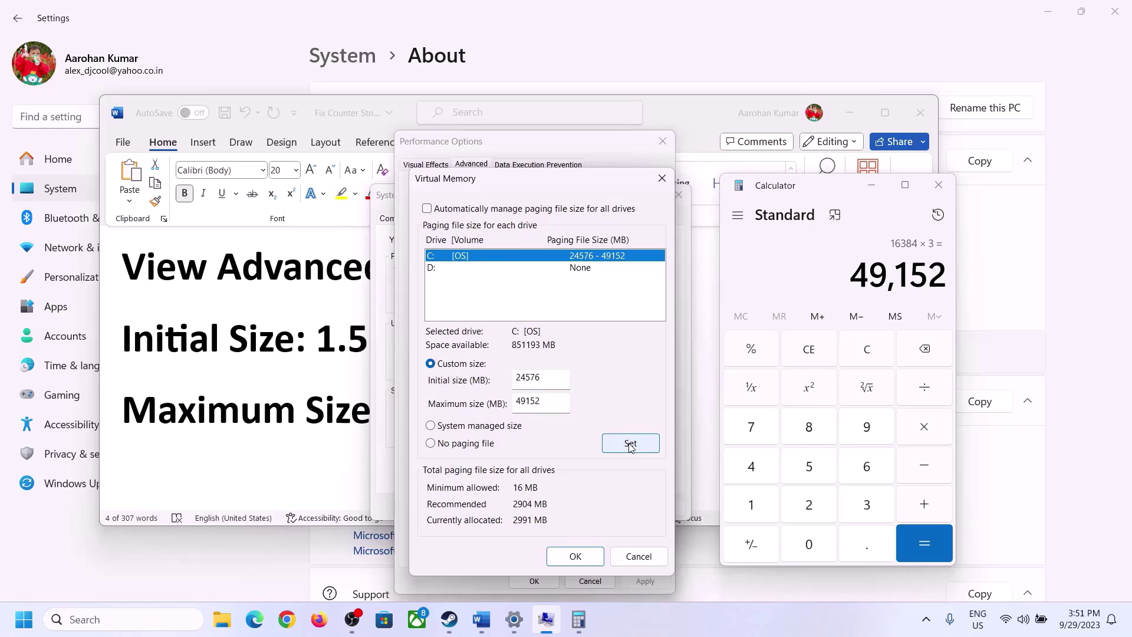
{"action": "left_click", "coordinate": [577, 557]}
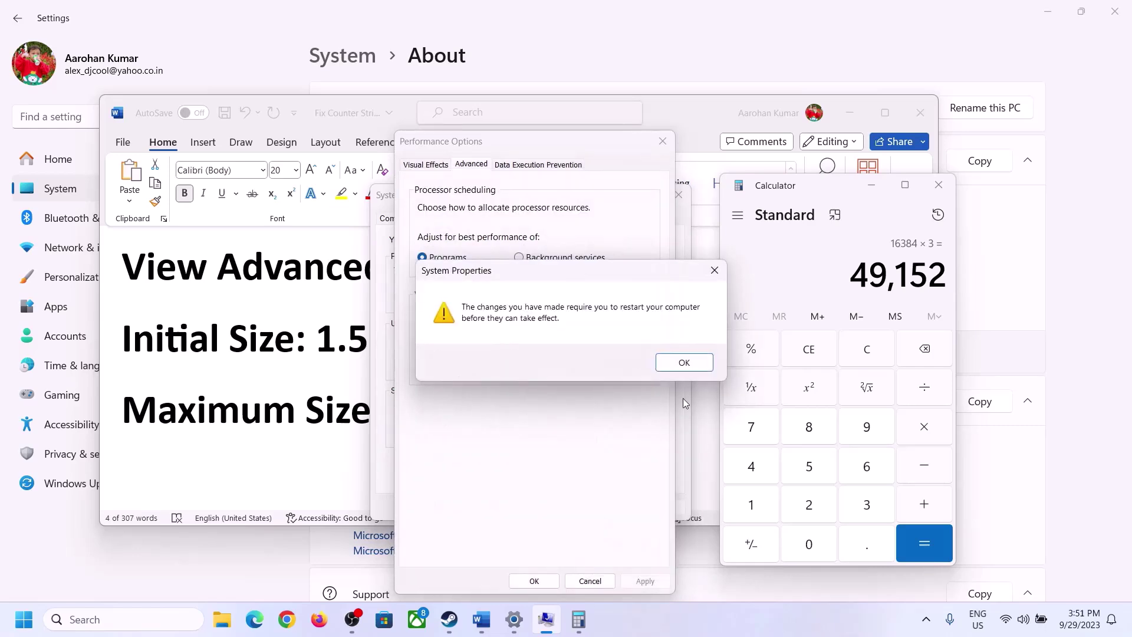
{"action": "left_click", "coordinate": [696, 362]}
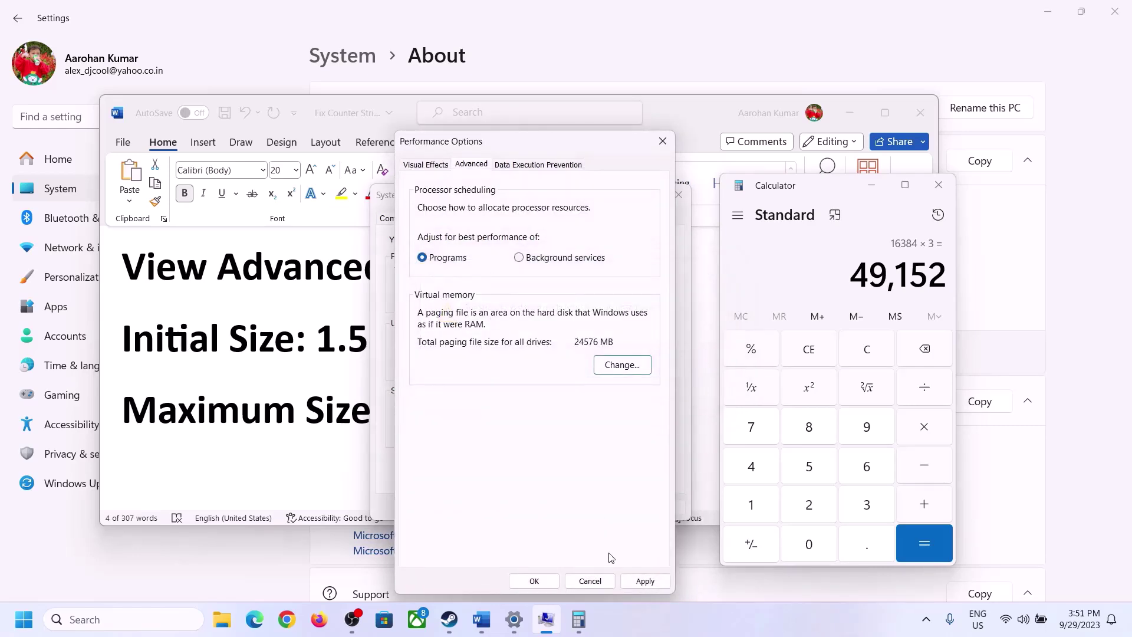
- Accept the Performance Options and System Properties dialogs and dismiss the restart request without restarting the computer
{"action": "left_click", "coordinate": [538, 582]}
{"action": "left_click", "coordinate": [537, 506]}
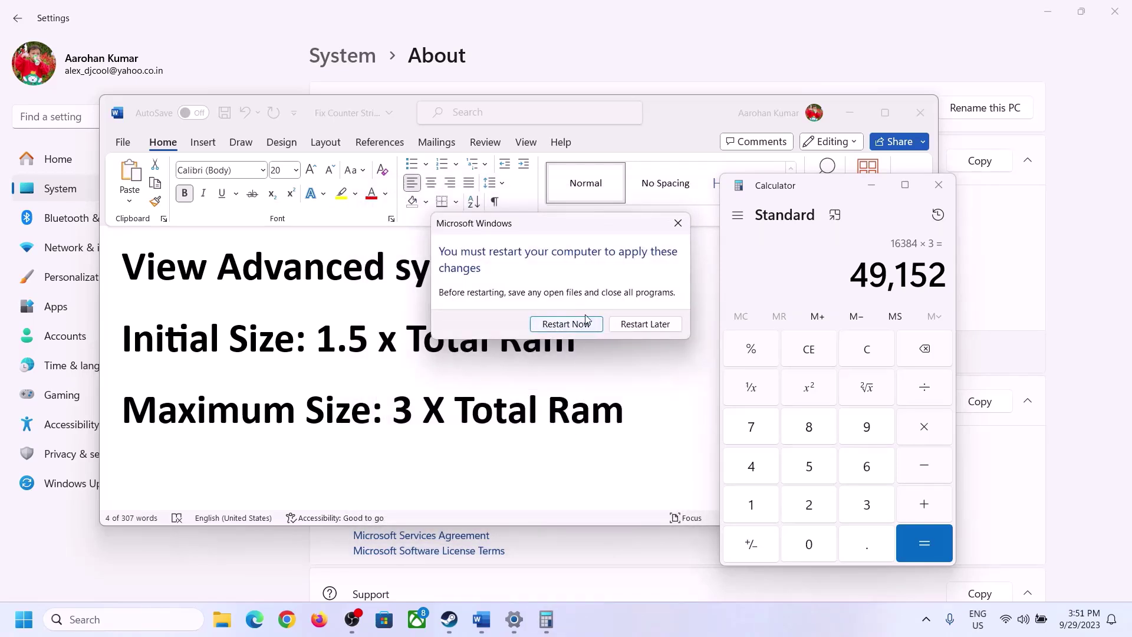
{"action": "left_click", "coordinate": [677, 223]}
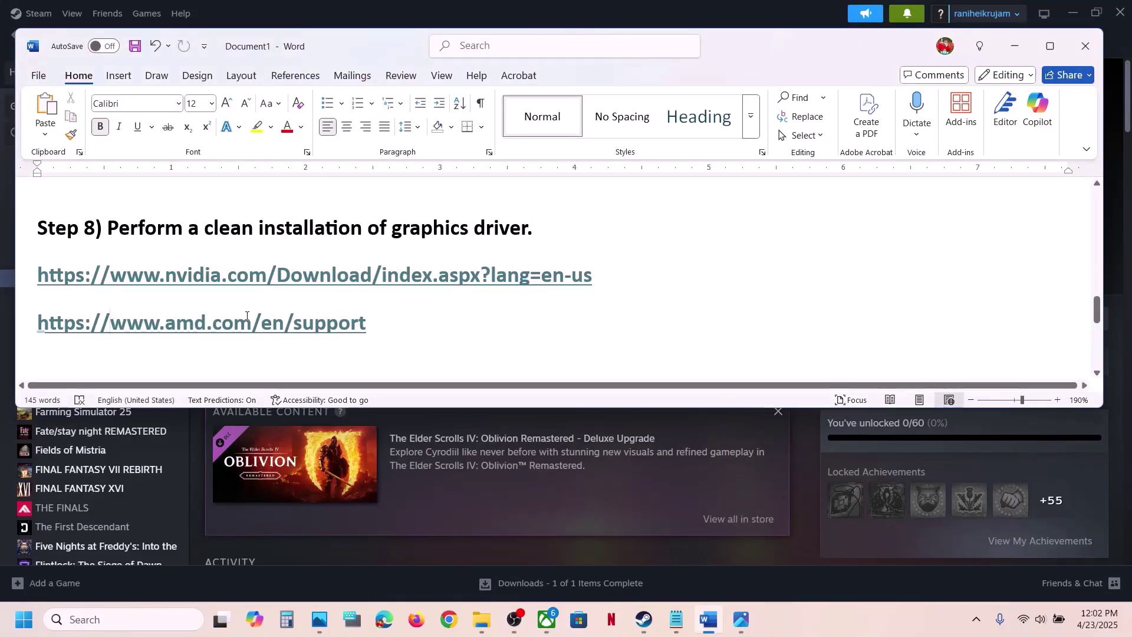
- Highlight the AMD support link in the Word notes, then copy the NVIDIA download link and open it in Chrome
{"action": "triple_click", "coordinate": [370, 325]}
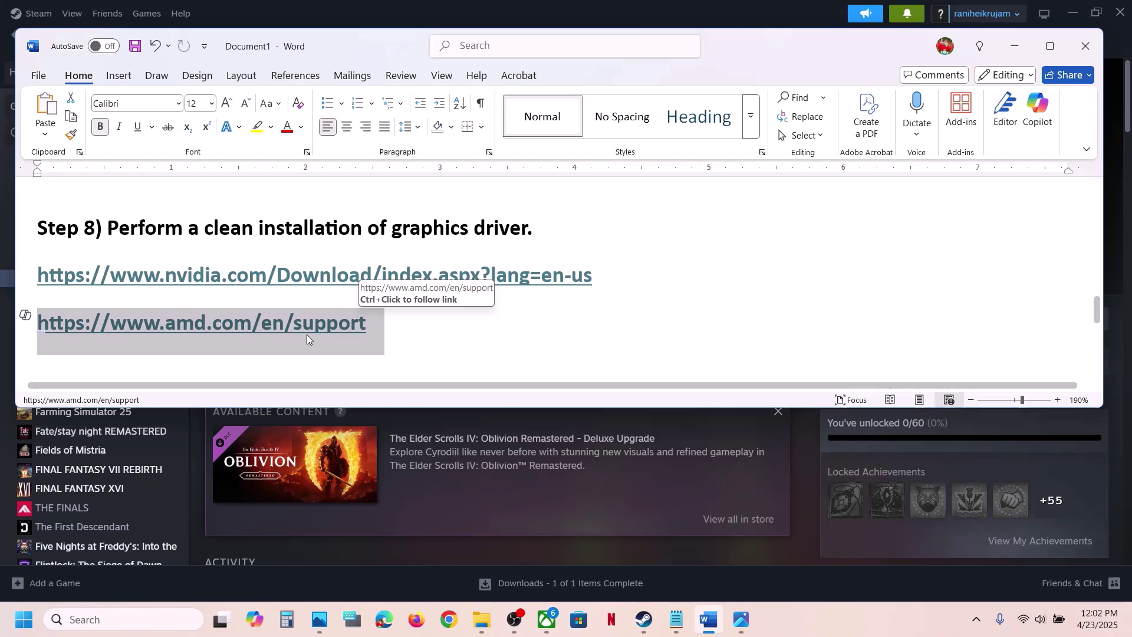
{"action": "left_click_drag", "start_coordinate": [614, 274], "coordinate": [118, 271]}
{"action": "key", "text": "ctrl+c"}
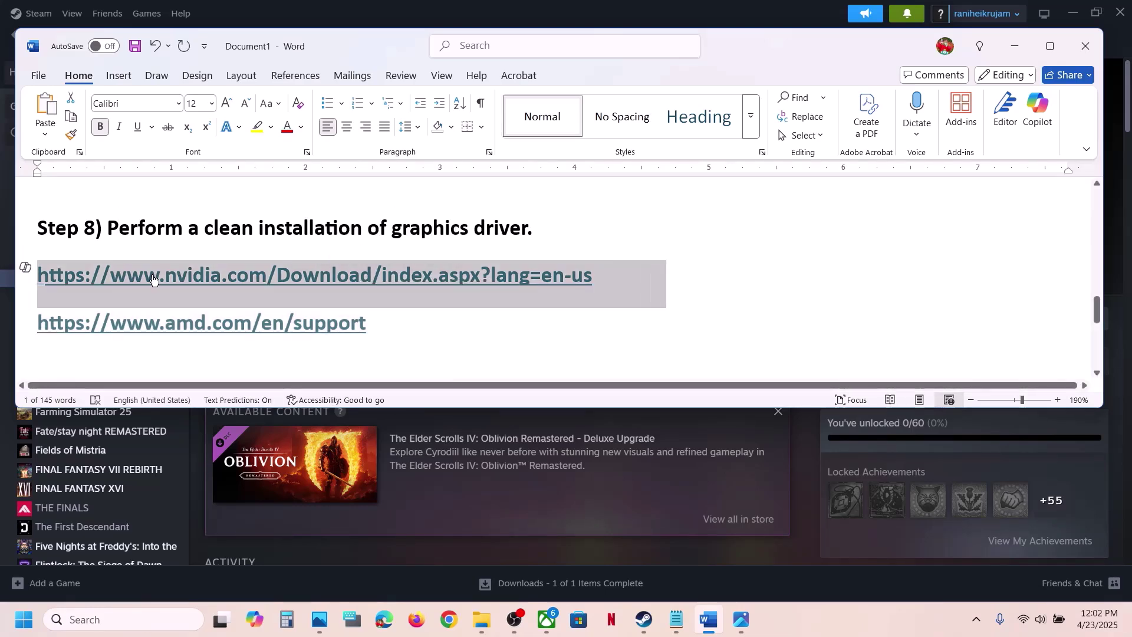
{"action": "left_click", "coordinate": [456, 632]}
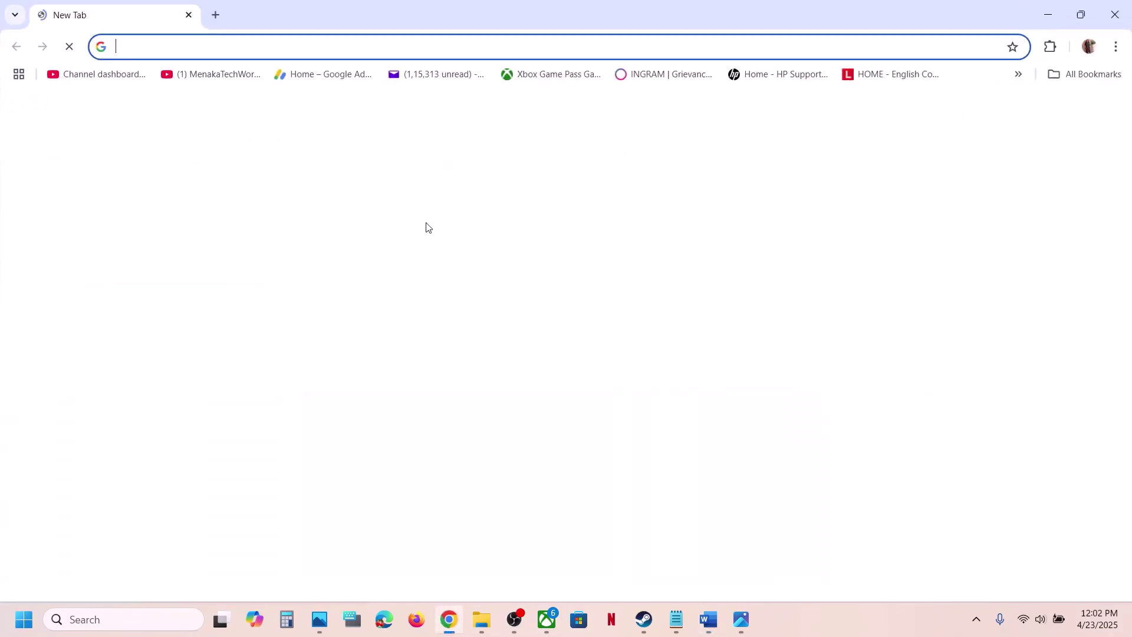
{"action": "key", "text": "ctrl+v"}
{"action": "key", "text": "Return"}
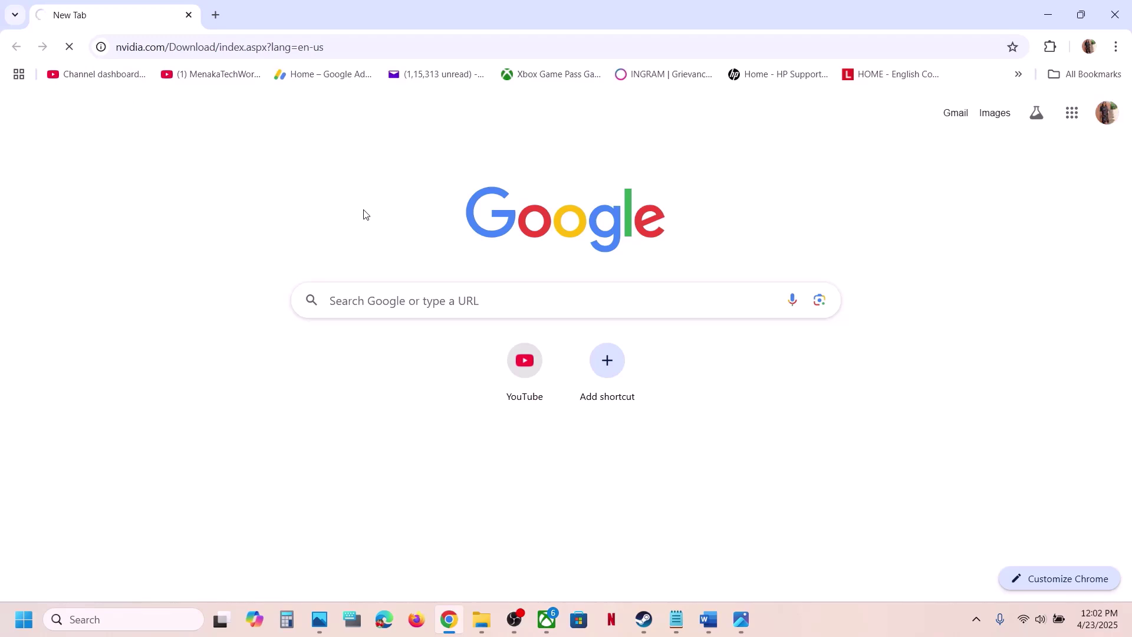
- Run the manual driver search for the GeForce RTX 3050 Laptop GPU on Windows 11 in English (US)
{"action": "scroll", "coordinate": [395, 389], "scroll_direction": "down", "scroll_amount": 3}
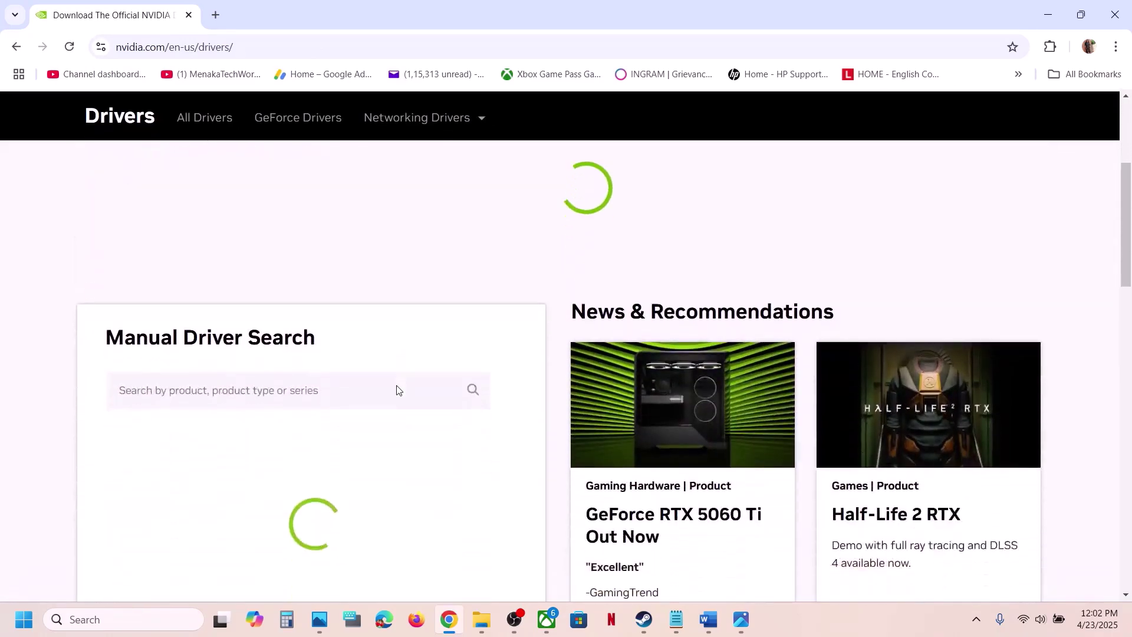
{"action": "scroll", "coordinate": [397, 390], "scroll_direction": "down", "scroll_amount": 5}
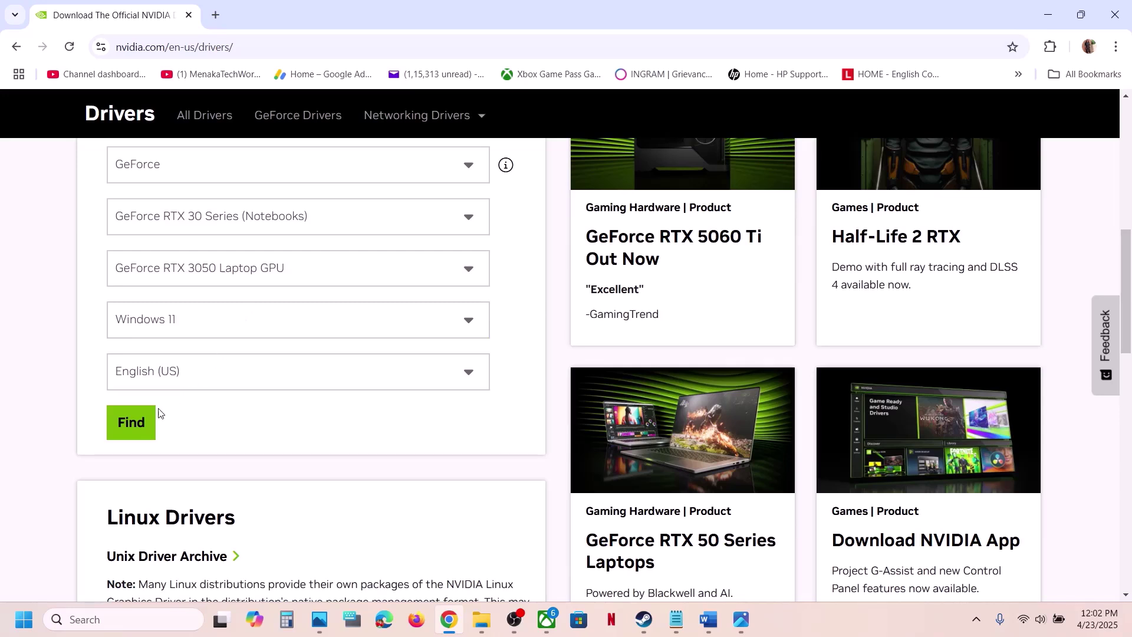
{"action": "left_click", "coordinate": [132, 423]}
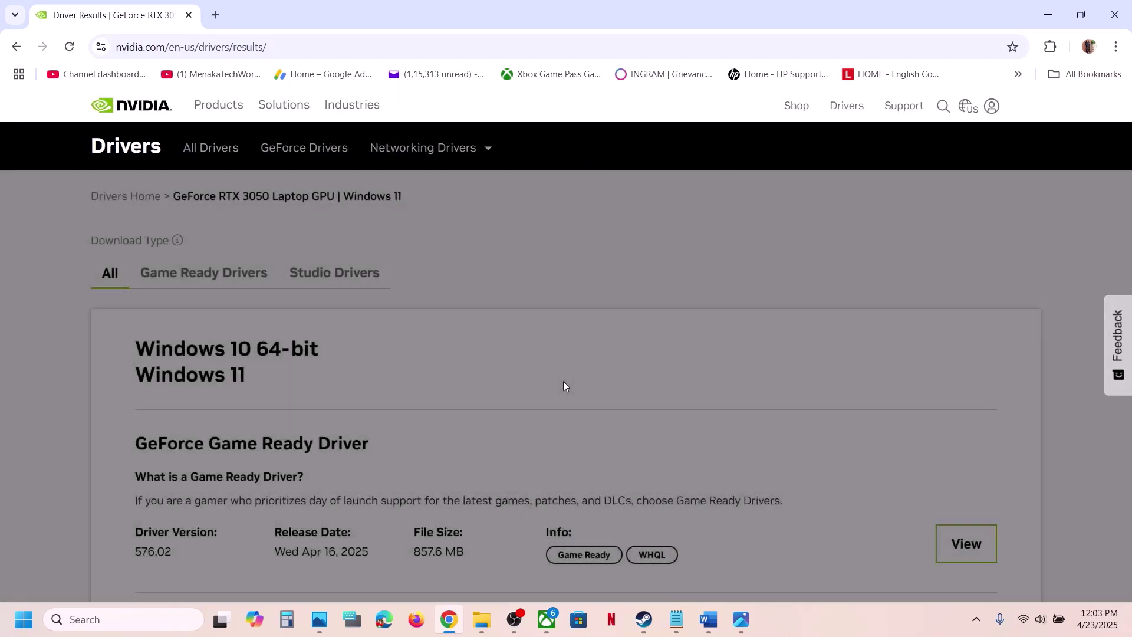
- Expand the list of additional driver versions in the results and return to the newest GeForce Game Ready Driver
{"action": "scroll", "coordinate": [563, 382], "scroll_direction": "down", "scroll_amount": 3}
{"action": "scroll", "coordinate": [564, 386], "scroll_direction": "down", "scroll_amount": 3}
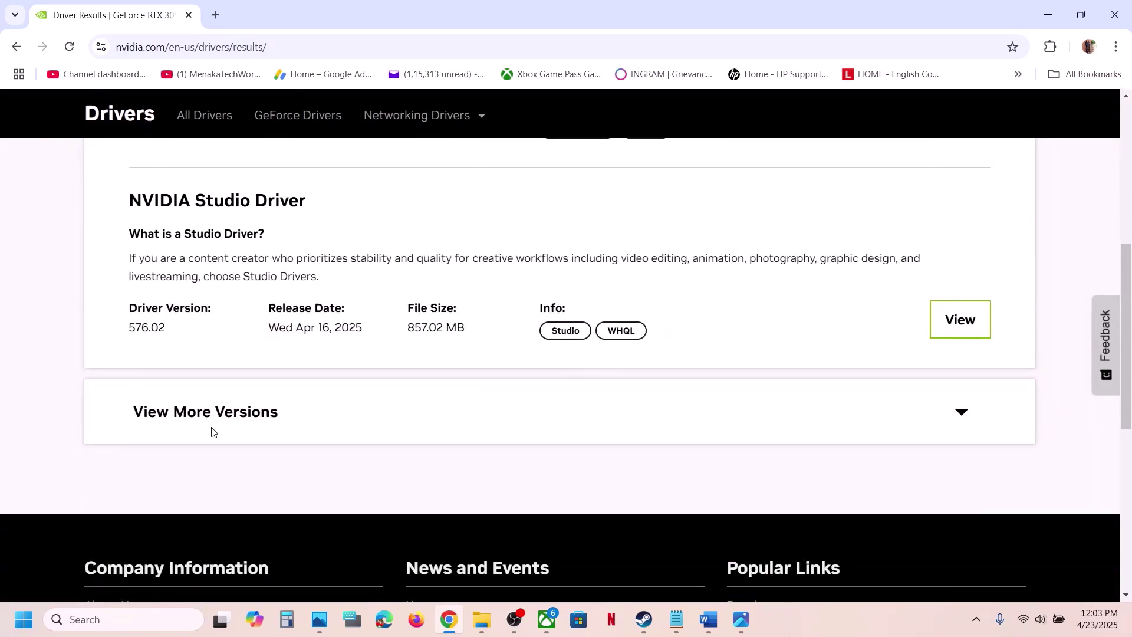
{"action": "left_click", "coordinate": [200, 412]}
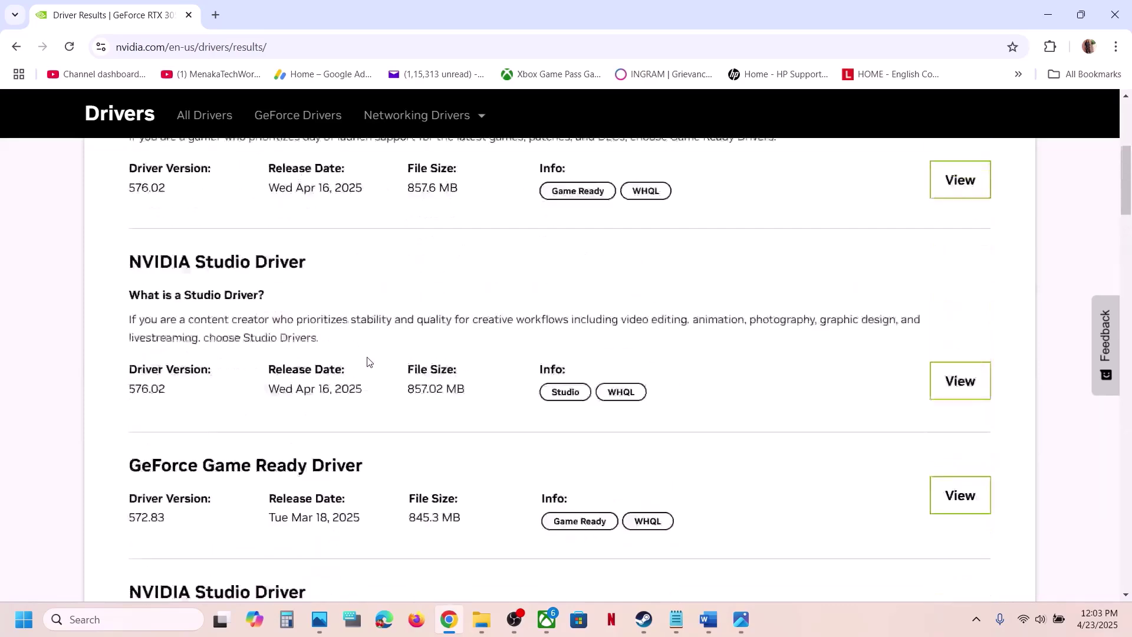
{"action": "scroll", "coordinate": [366, 359], "scroll_direction": "up", "scroll_amount": 4}
{"action": "scroll", "coordinate": [366, 359], "scroll_direction": "down", "scroll_amount": 2}
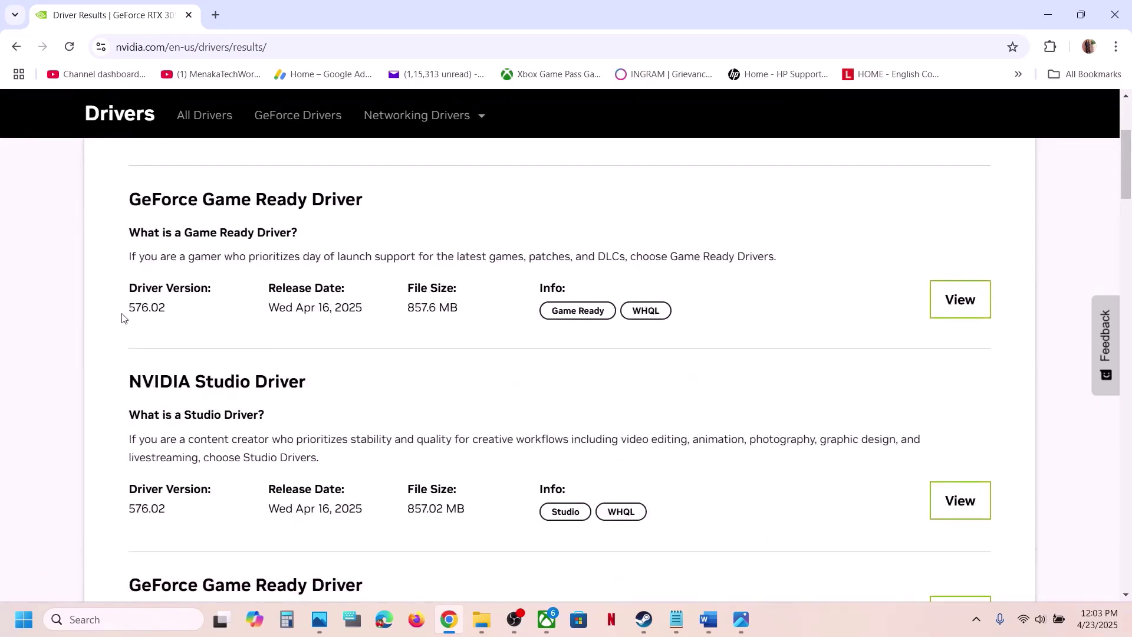
- Highlight the GeForce Game Ready Driver version numbers 576.02, 572.83 and 572.70 in the results
{"action": "left_click_drag", "start_coordinate": [122, 319], "coordinate": [168, 311]}
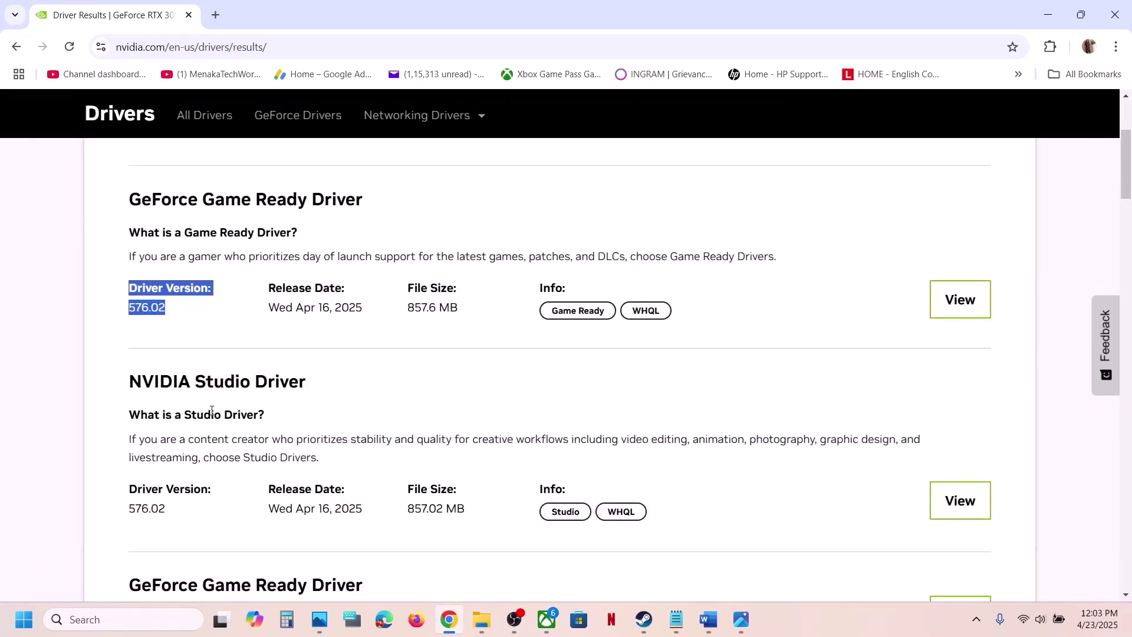
{"action": "scroll", "coordinate": [212, 410], "scroll_direction": "down", "scroll_amount": 1}
{"action": "scroll", "coordinate": [192, 419], "scroll_direction": "down", "scroll_amount": 2}
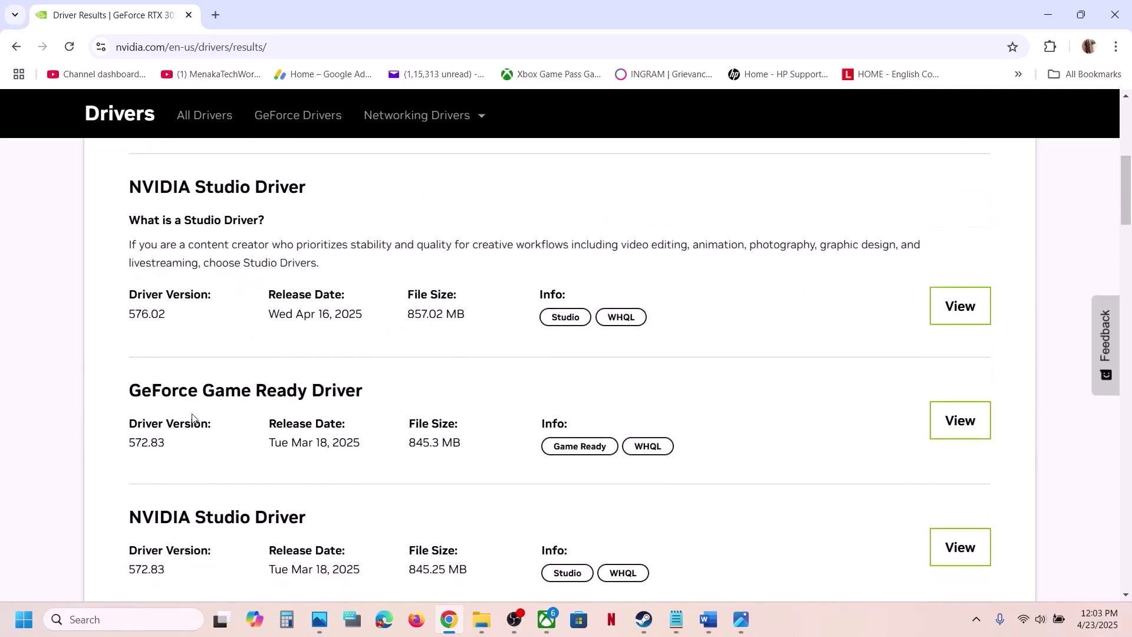
{"action": "scroll", "coordinate": [187, 408], "scroll_direction": "down", "scroll_amount": 1}
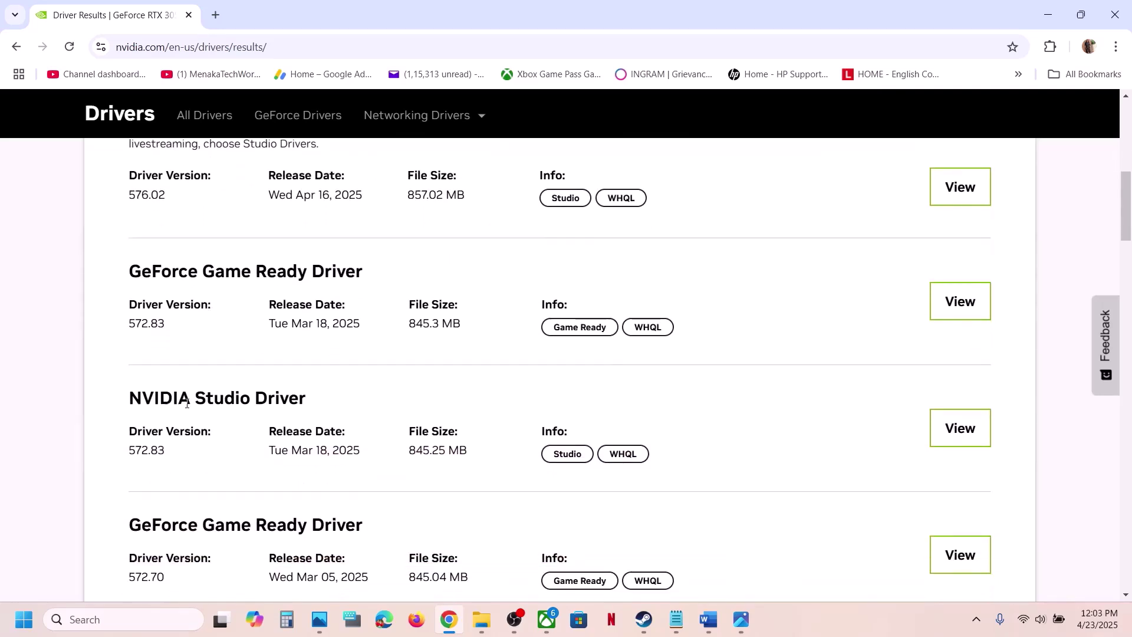
{"action": "left_click_drag", "start_coordinate": [131, 325], "coordinate": [167, 325]}
{"action": "scroll", "coordinate": [174, 328], "scroll_direction": "down", "scroll_amount": 3}
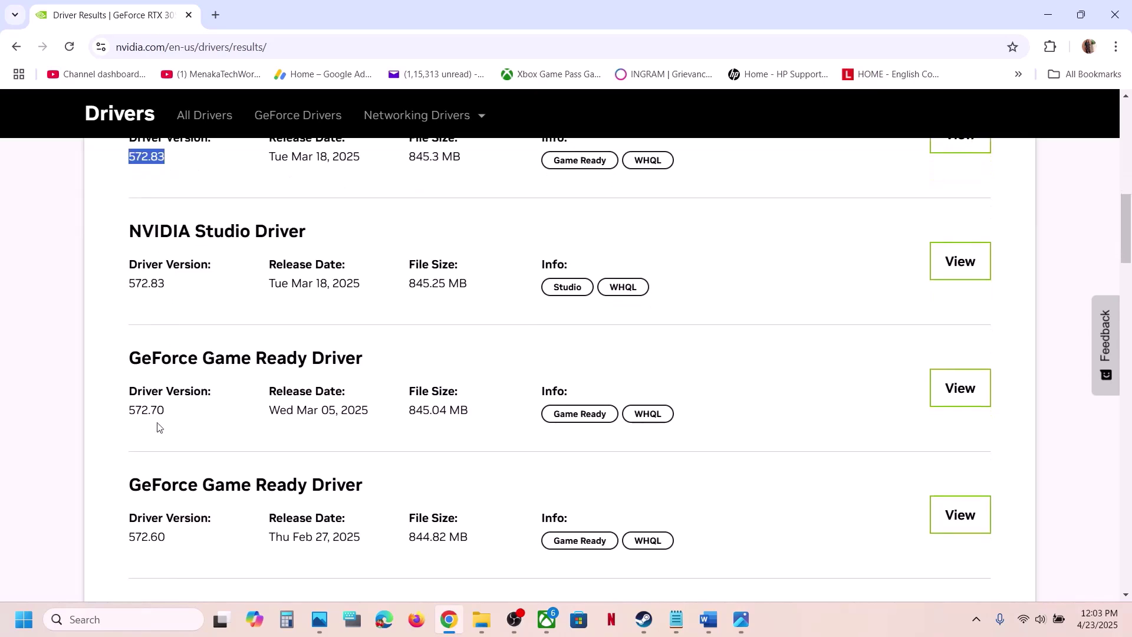
{"action": "left_click_drag", "start_coordinate": [133, 413], "coordinate": [171, 413]}
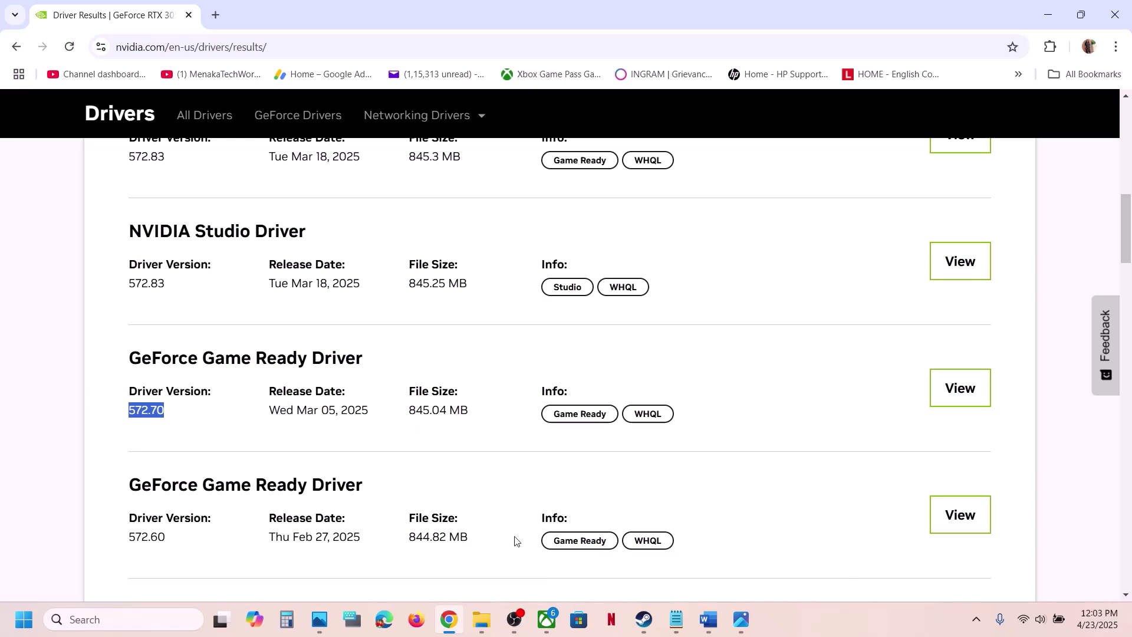
- Open the Windows Graphics settings and add OblivionRemastered from the Steam common\Oblivion Remastered folder as a desktop app
{"action": "left_click", "coordinate": [144, 619]}
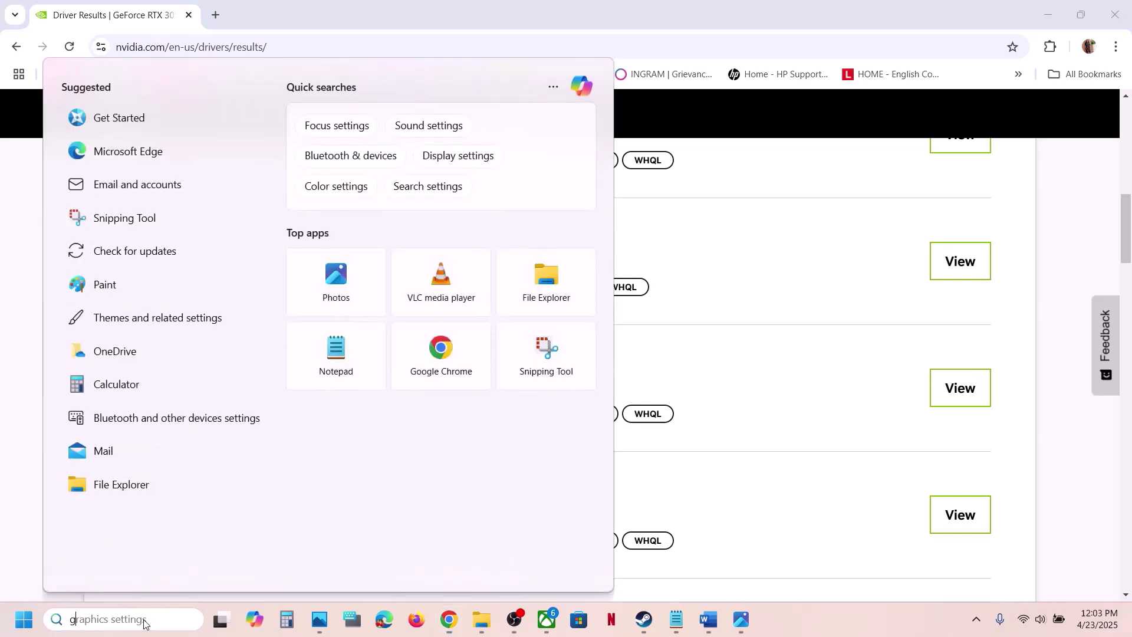
{"action": "type", "text": "graphics settings"}
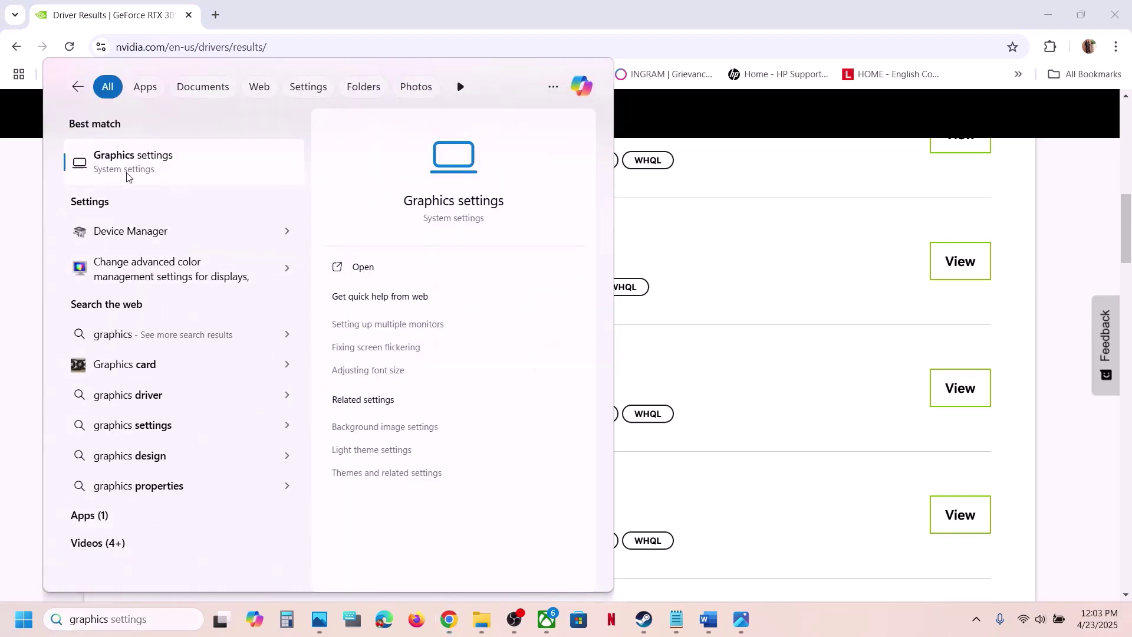
{"action": "left_click", "coordinate": [127, 171]}
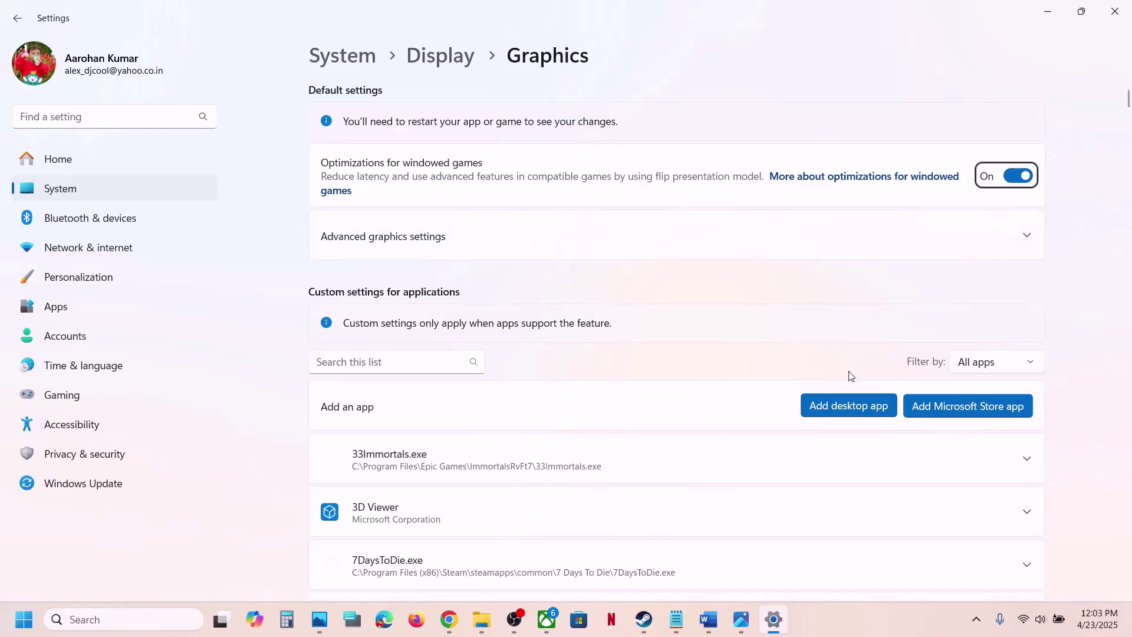
{"action": "left_click", "coordinate": [830, 401]}
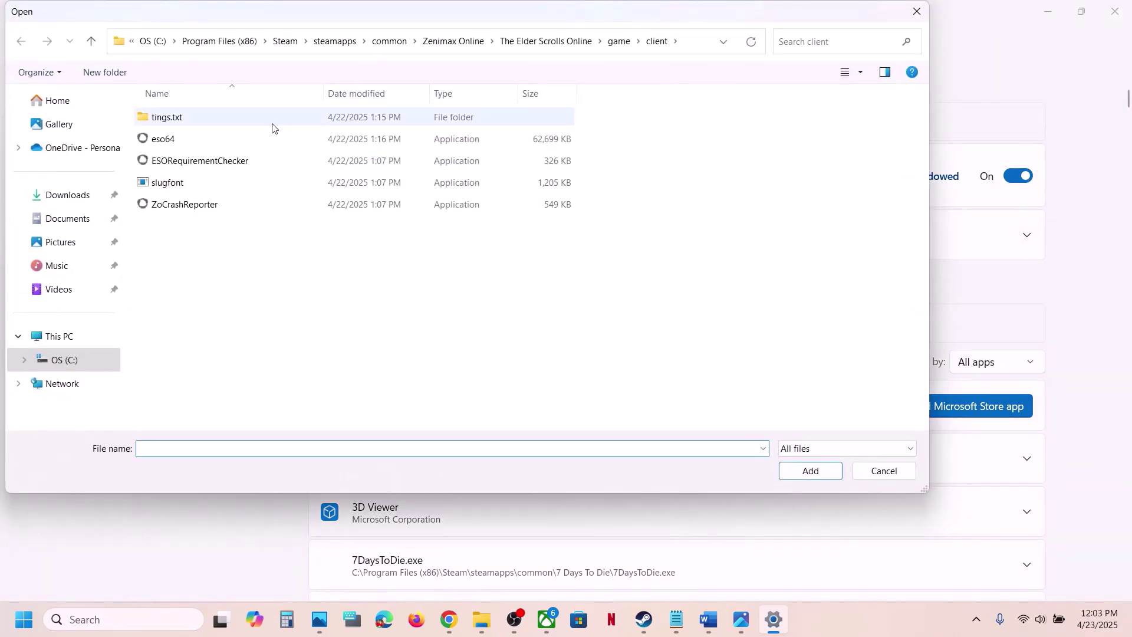
{"action": "left_click", "coordinate": [389, 41]}
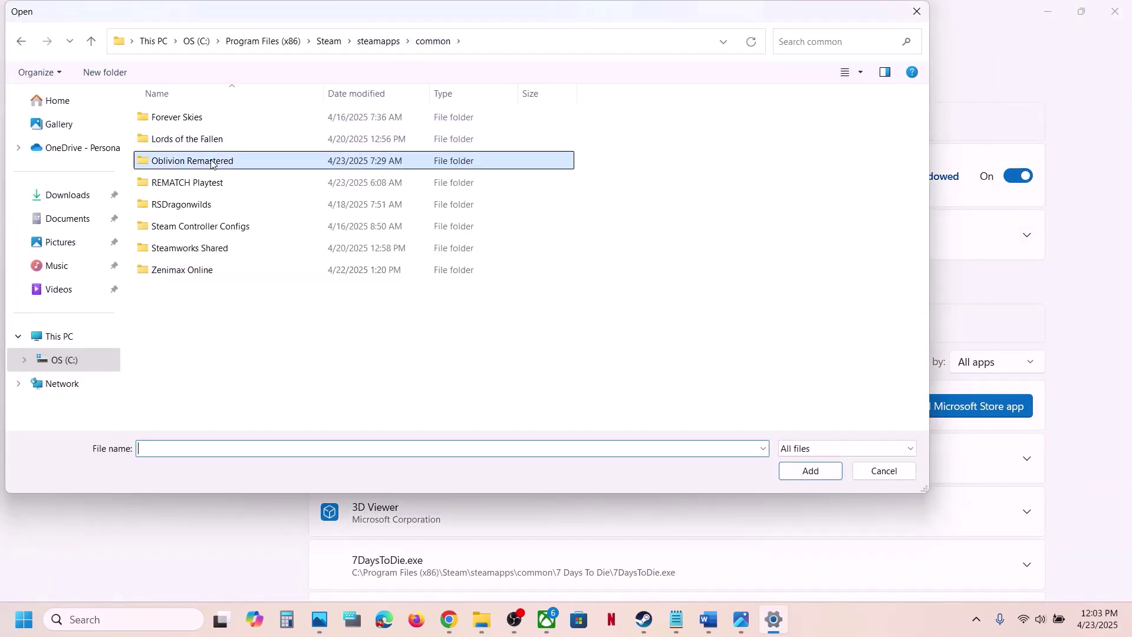
{"action": "double_click", "coordinate": [227, 159]}
{"action": "left_click", "coordinate": [225, 167]}
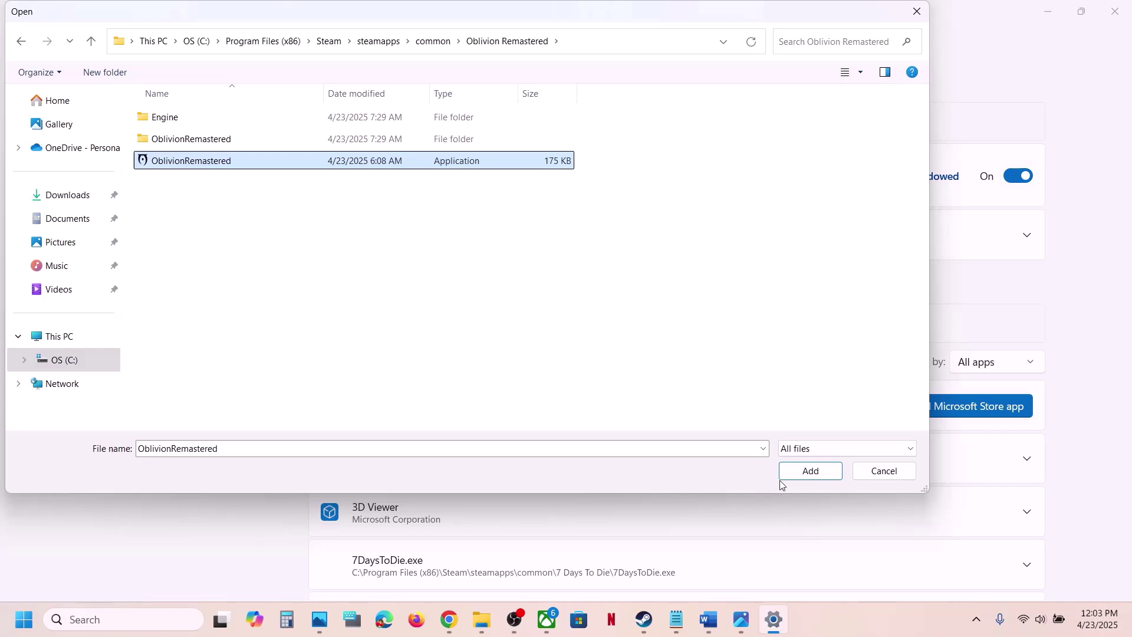
{"action": "left_click", "coordinate": [809, 473]}
- Set the GPU preference of the Oblivion Remastered BootstrapPackagedGame entry to High Performance
{"action": "scroll", "coordinate": [551, 514], "scroll_direction": "down", "scroll_amount": 5}
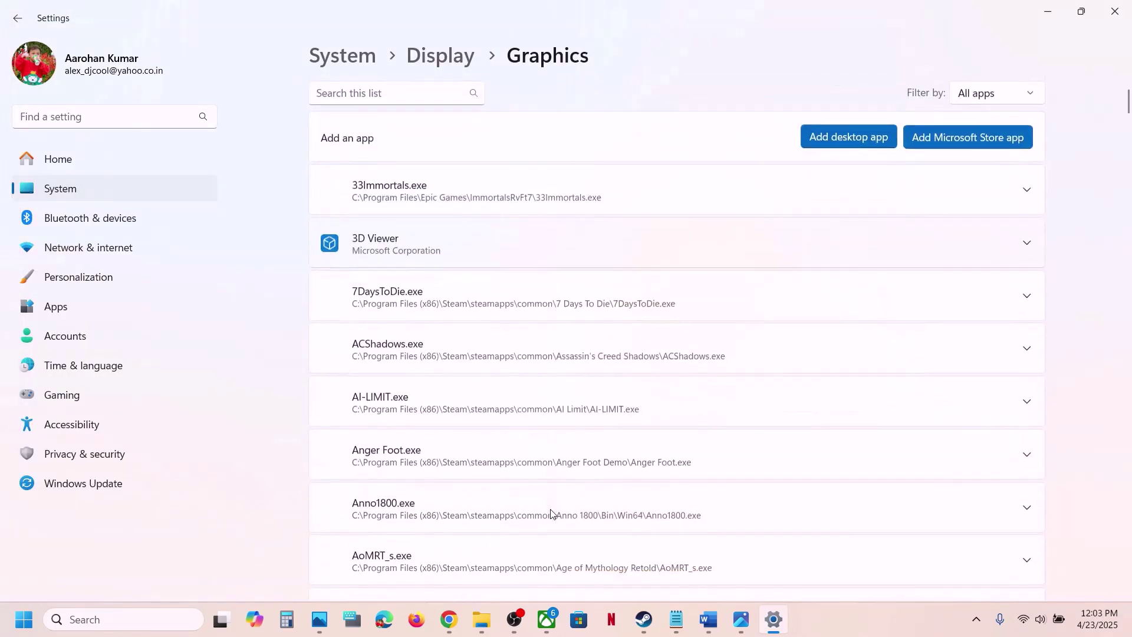
{"action": "scroll", "coordinate": [551, 514], "scroll_direction": "down", "scroll_amount": 15}
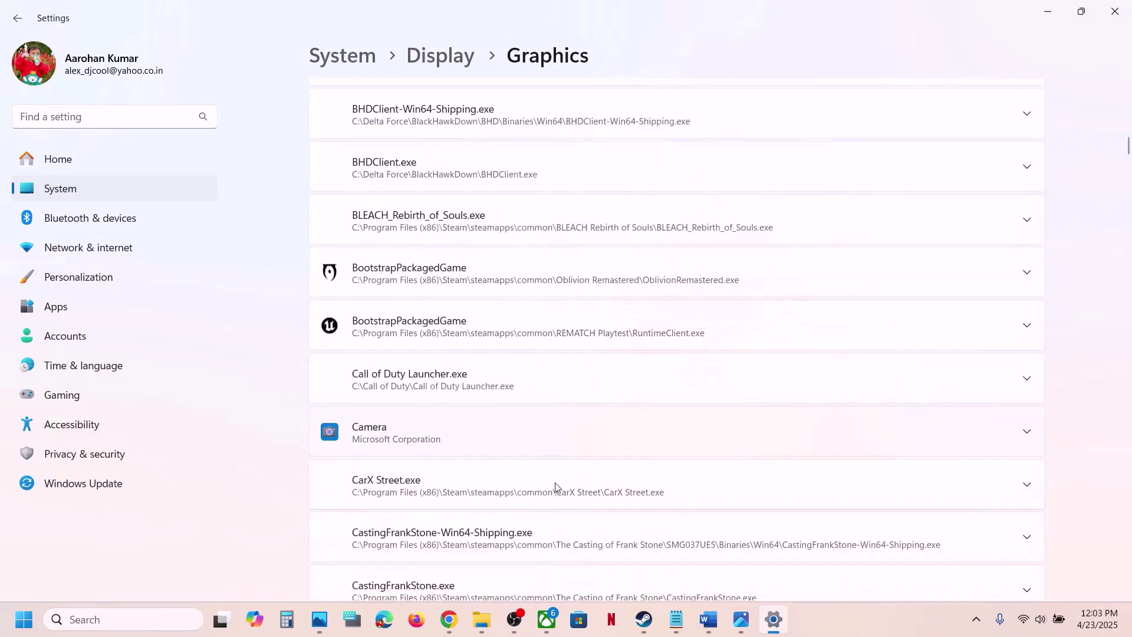
{"action": "left_click", "coordinate": [539, 272]}
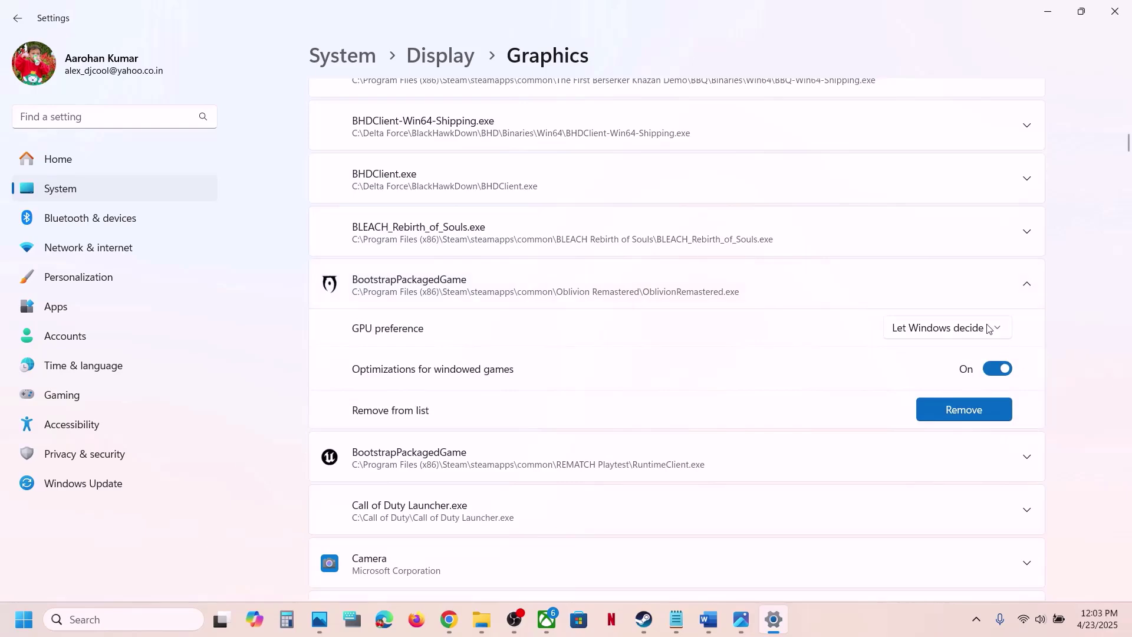
{"action": "left_click", "coordinate": [989, 329]}
{"action": "left_click", "coordinate": [970, 384]}
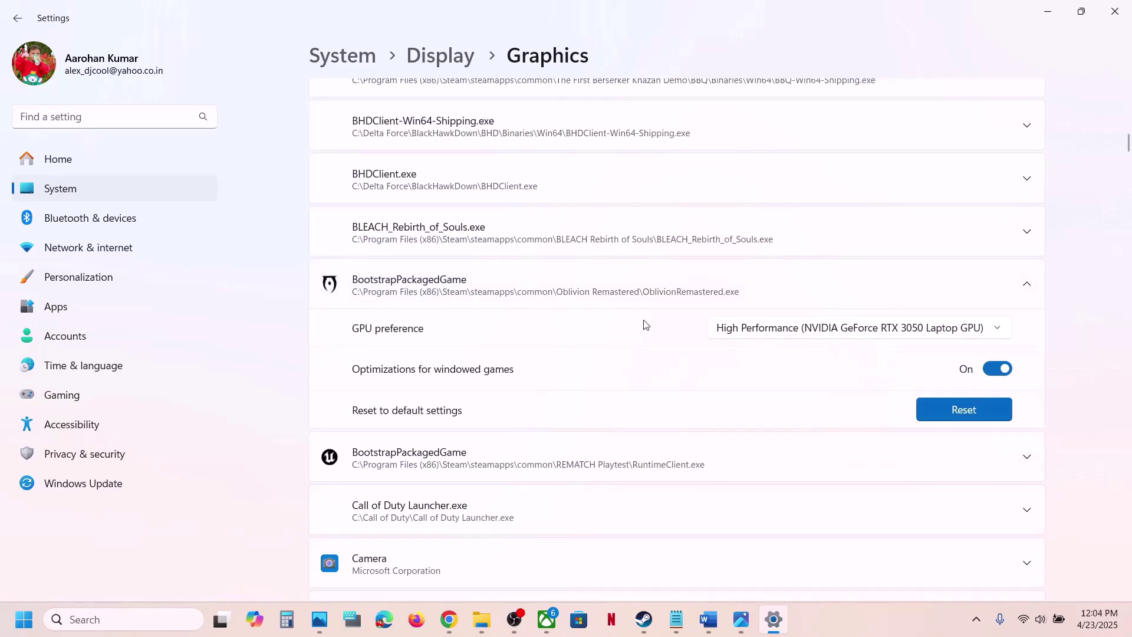
- Add OblivionRemastered-Win64-Shipping from the game's OblivionRemastered\Binaries\Win64 folder as another desktop app
{"action": "scroll", "coordinate": [645, 324], "scroll_direction": "up", "scroll_amount": 20}
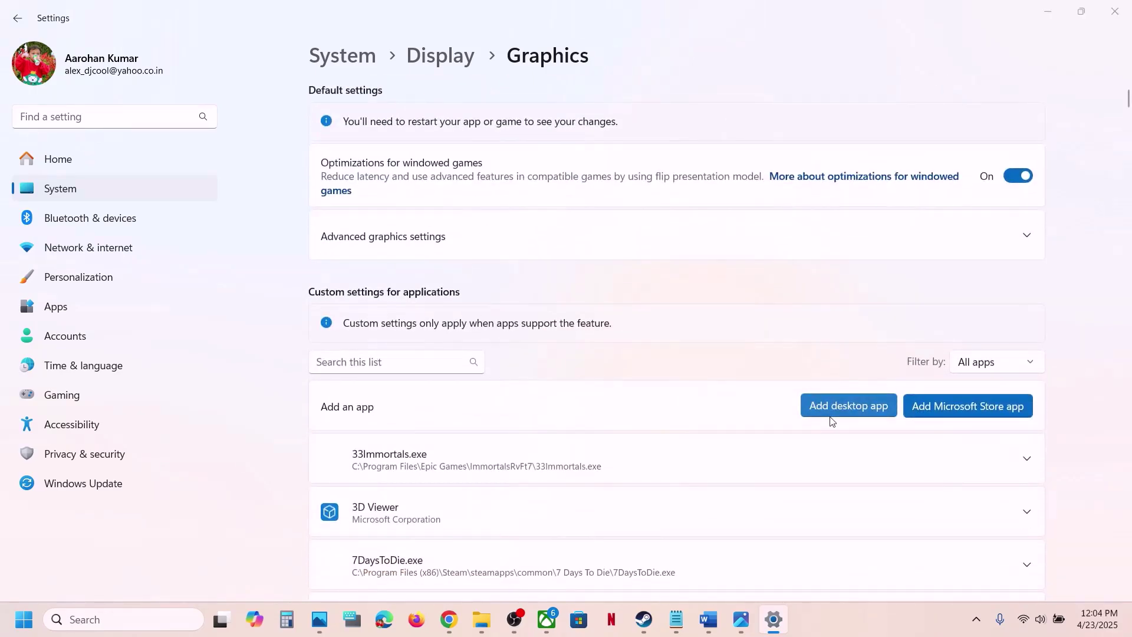
{"action": "left_click", "coordinate": [832, 416]}
{"action": "double_click", "coordinate": [242, 146]}
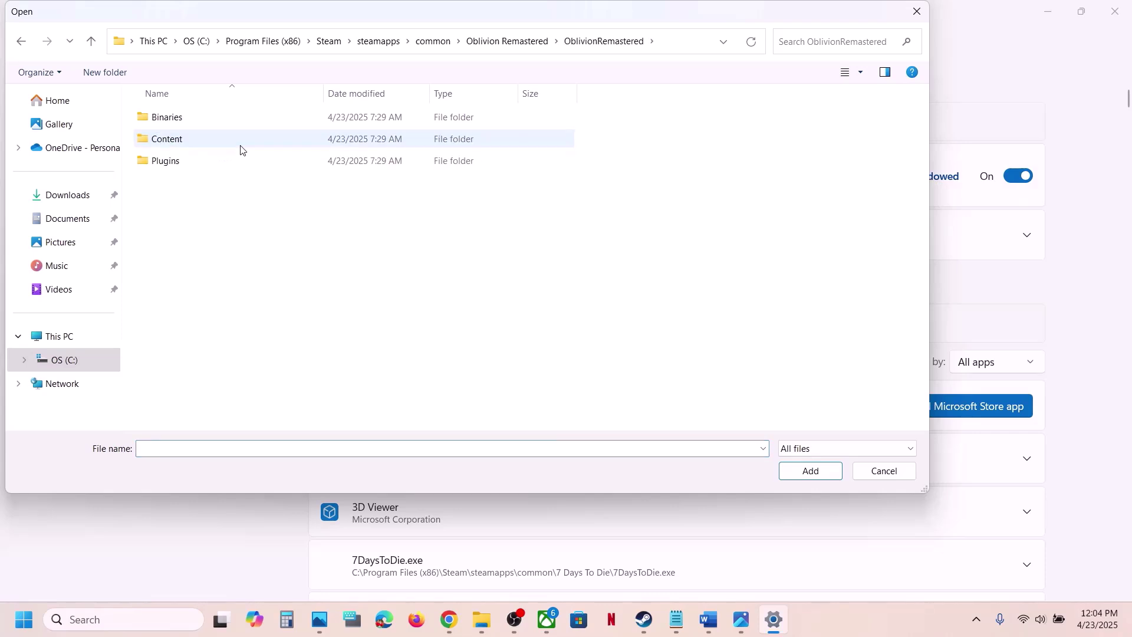
{"action": "double_click", "coordinate": [182, 118]}
{"action": "double_click", "coordinate": [182, 118]}
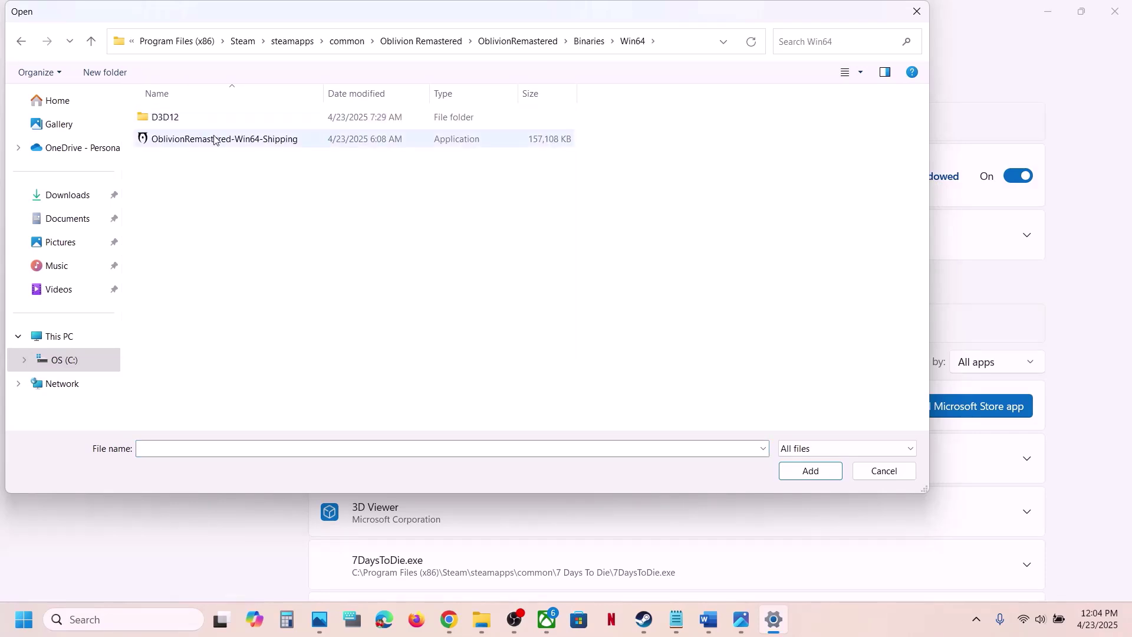
{"action": "left_click", "coordinate": [212, 142]}
{"action": "left_click", "coordinate": [793, 472]}
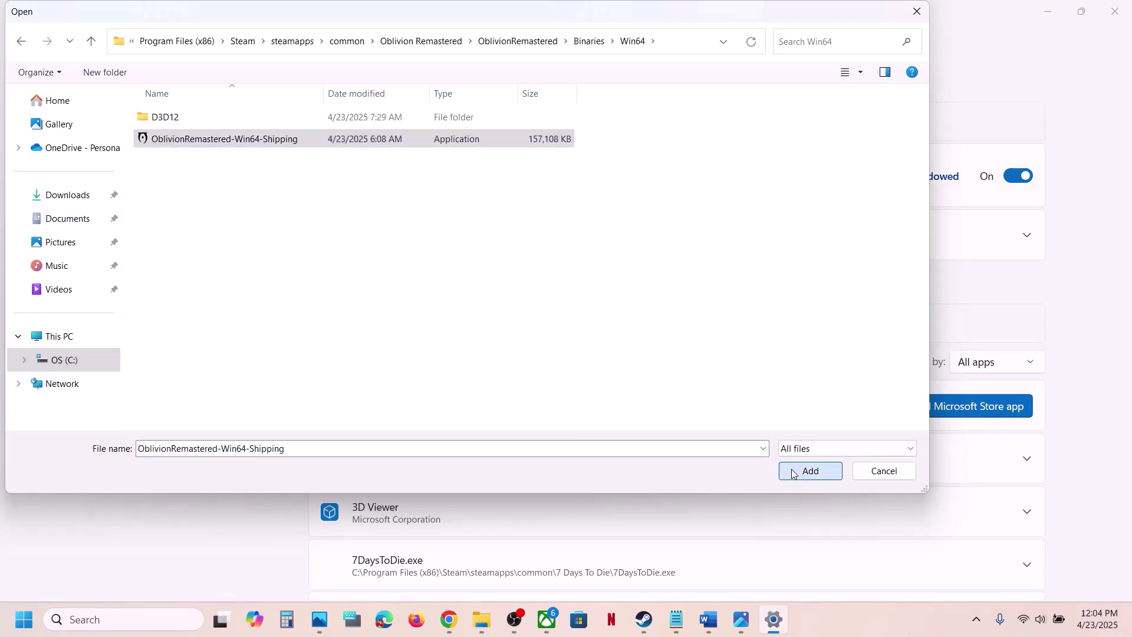
- Set the GPU preference of the OblivionRemastered Win64-Shipping entry to High Performance and close Settings
{"action": "scroll", "coordinate": [559, 479], "scroll_direction": "down", "scroll_amount": 2}
{"action": "scroll", "coordinate": [559, 479], "scroll_direction": "down", "scroll_amount": 20}
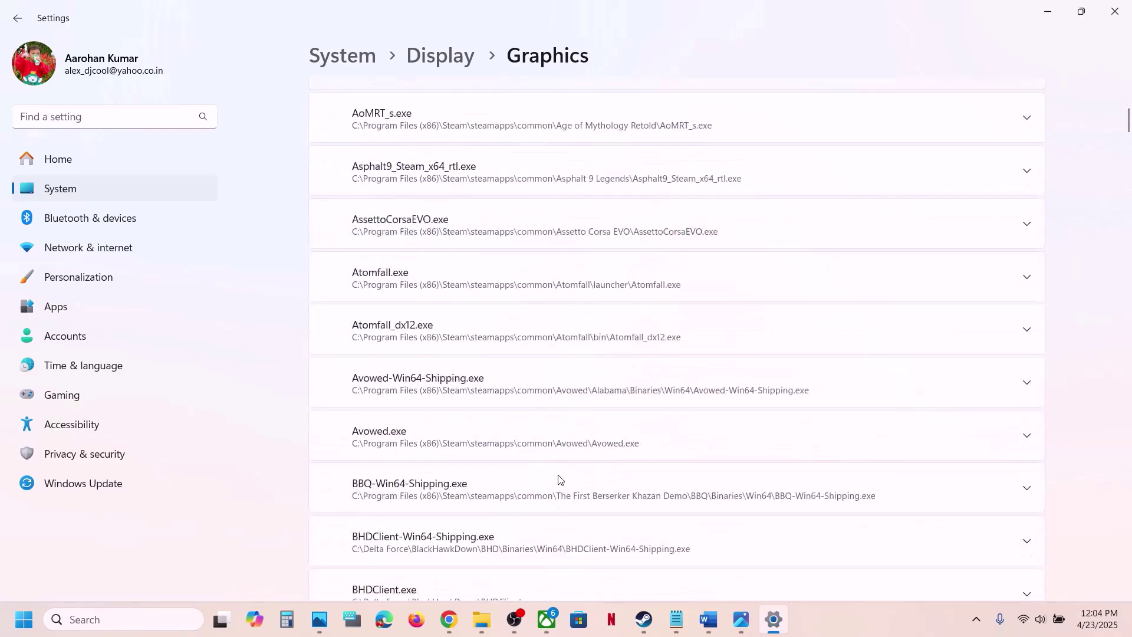
{"action": "scroll", "coordinate": [559, 478], "scroll_direction": "down", "scroll_amount": 20}
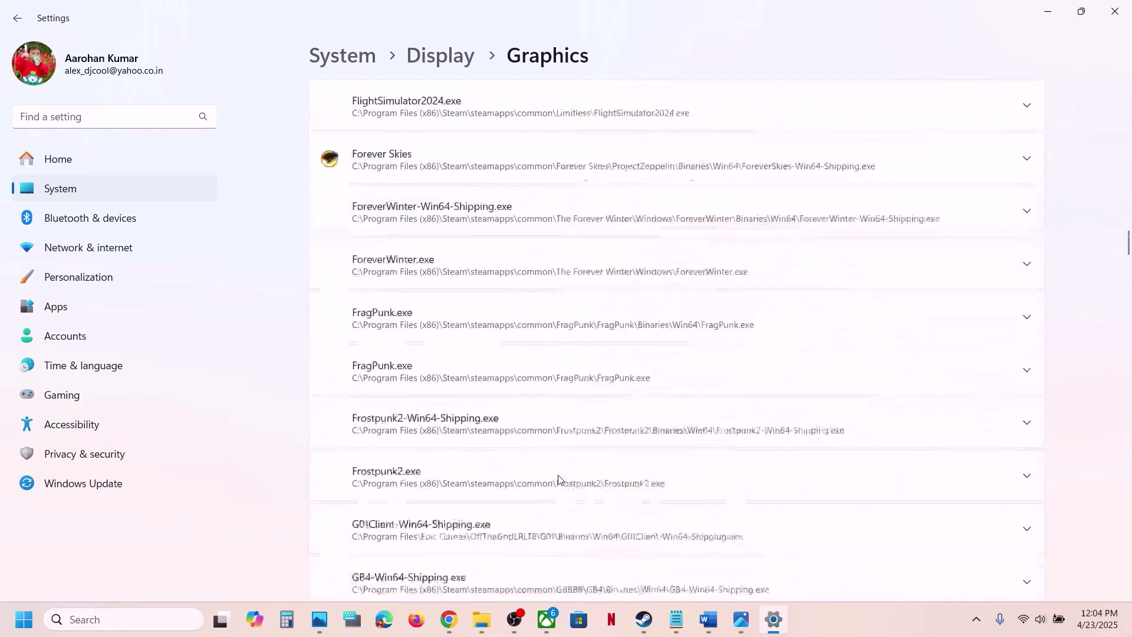
{"action": "scroll", "coordinate": [560, 479], "scroll_direction": "down", "scroll_amount": 20}
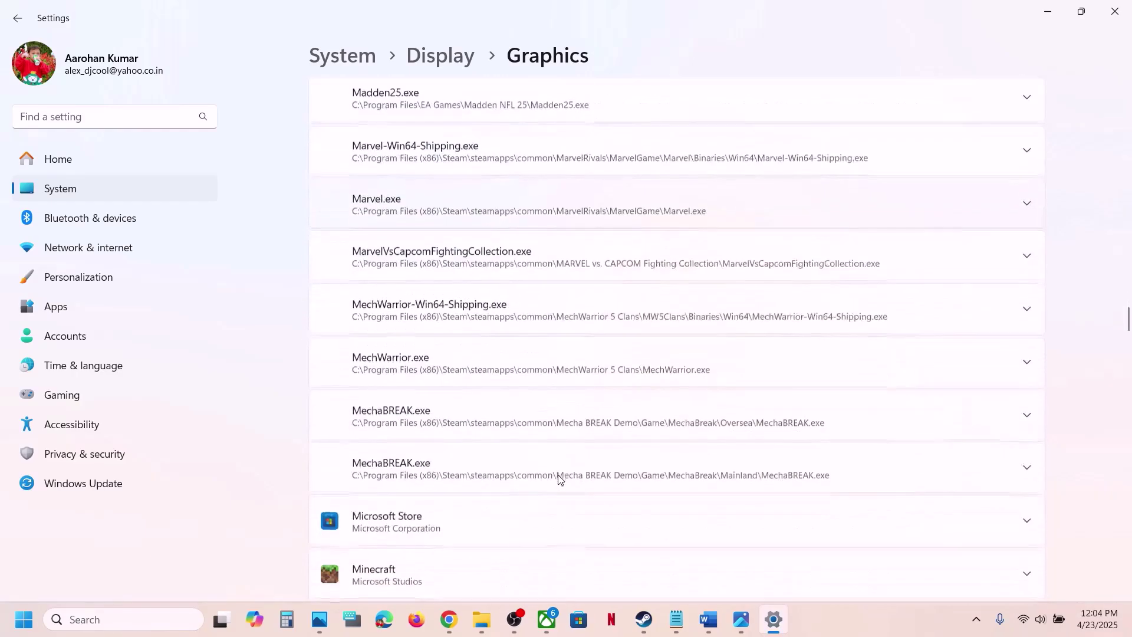
{"action": "scroll", "coordinate": [559, 479], "scroll_direction": "down", "scroll_amount": 6}
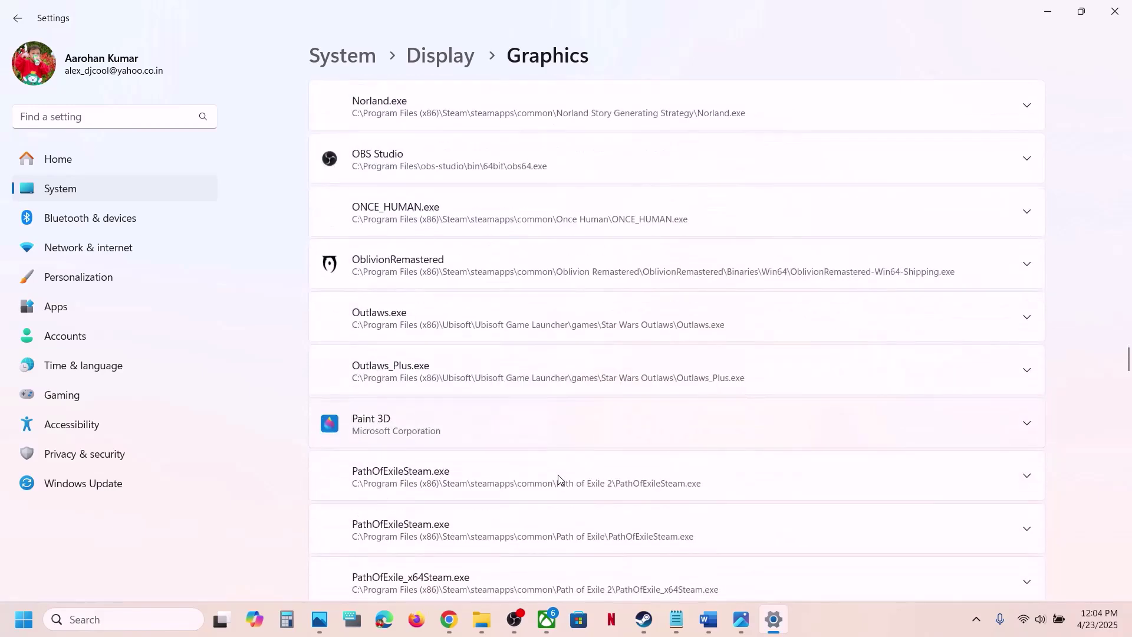
{"action": "left_click", "coordinate": [440, 271]}
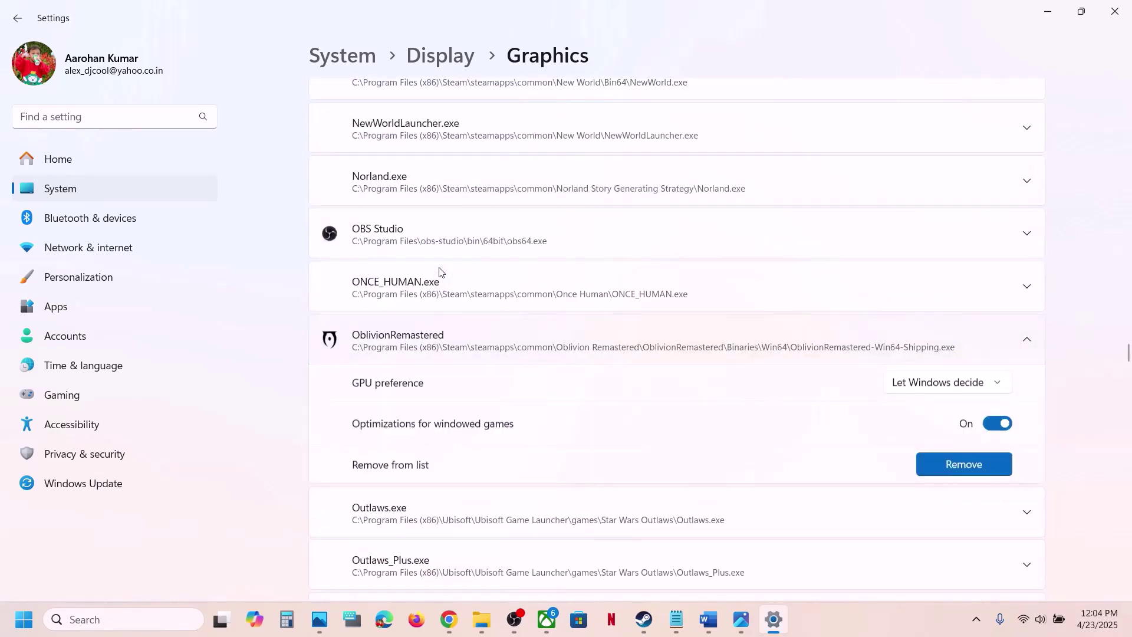
{"action": "left_click", "coordinate": [977, 384]}
{"action": "left_click", "coordinate": [1000, 439]}
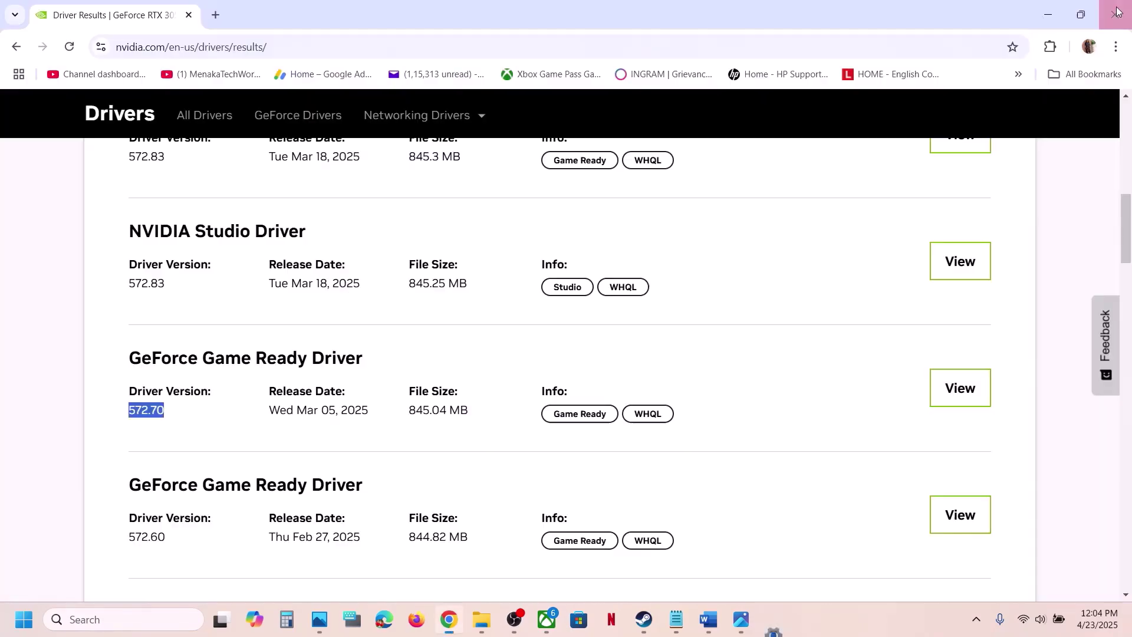
{"action": "left_click", "coordinate": [1114, 11]}
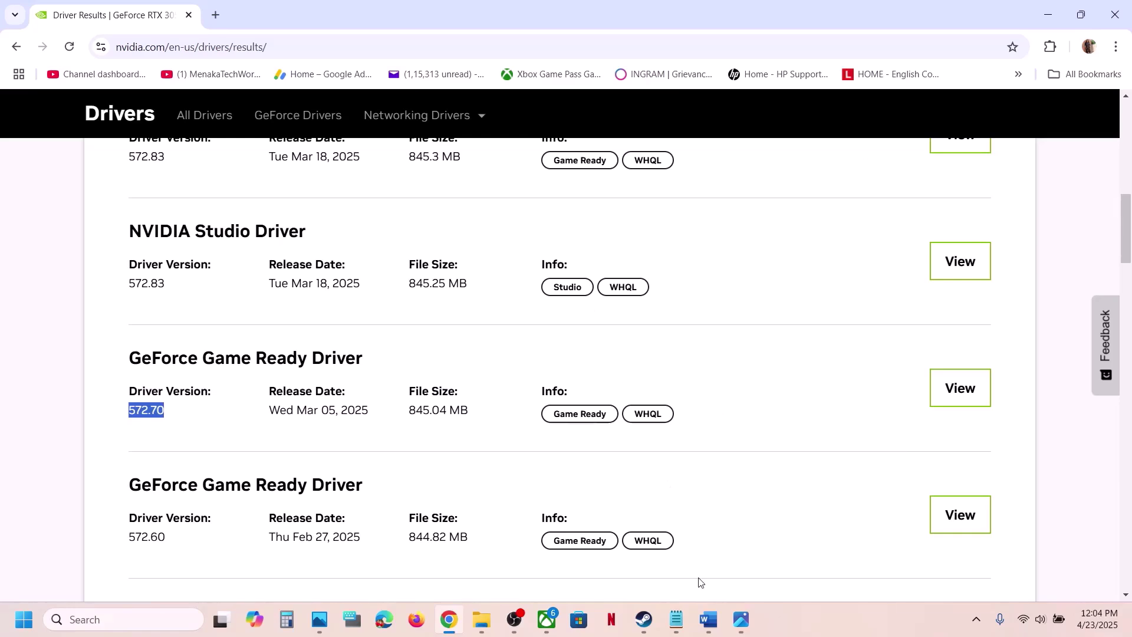
- Switch to the Word notes and highlight the Step 9 Increase Virtual Memory heading and the View Advanced system settings line
{"action": "left_click", "coordinate": [706, 619]}
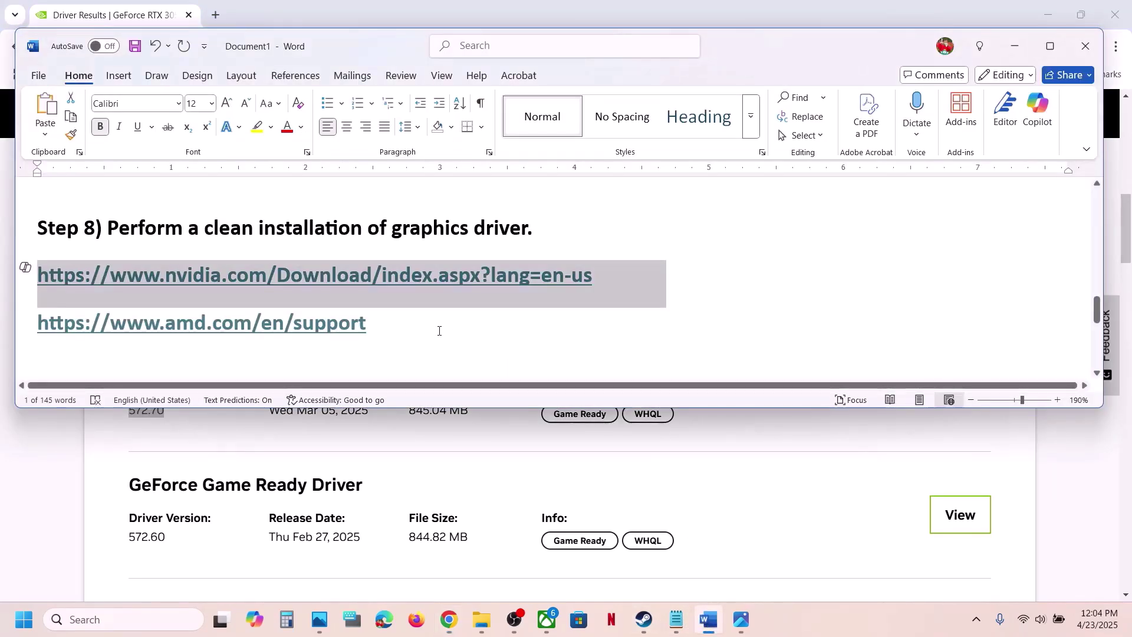
{"action": "scroll", "coordinate": [440, 328], "scroll_direction": "down", "scroll_amount": 8}
{"action": "scroll", "coordinate": [439, 331], "scroll_direction": "up", "scroll_amount": 6}
{"action": "scroll", "coordinate": [439, 331], "scroll_direction": "down", "scroll_amount": 3}
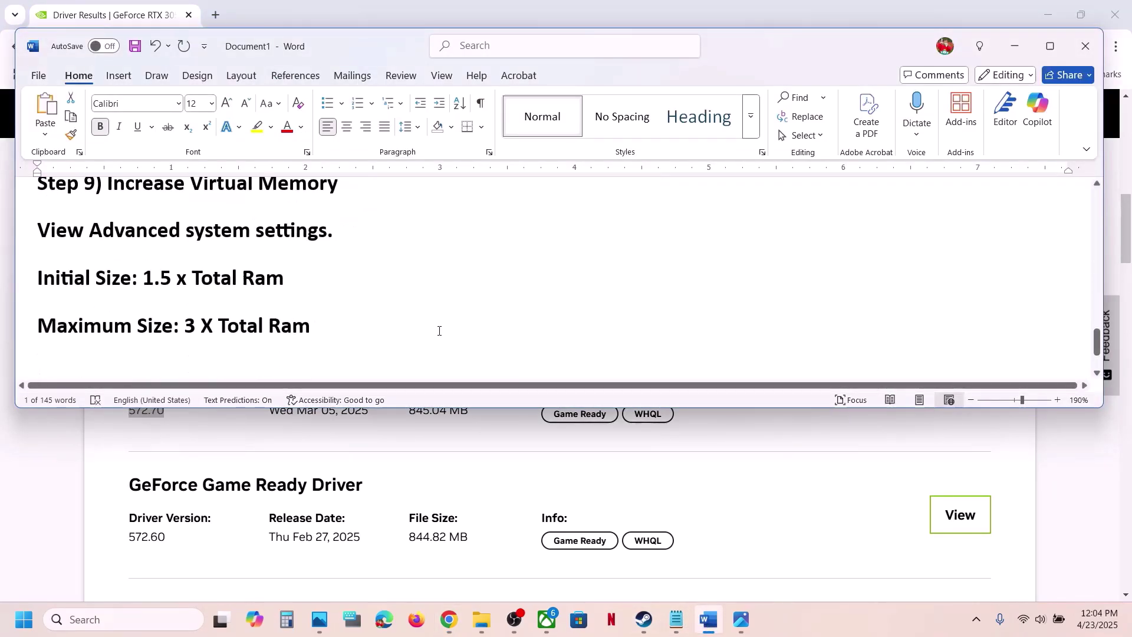
{"action": "scroll", "coordinate": [440, 329], "scroll_direction": "up", "scroll_amount": 1}
{"action": "left_click_drag", "start_coordinate": [108, 223], "coordinate": [339, 220]}
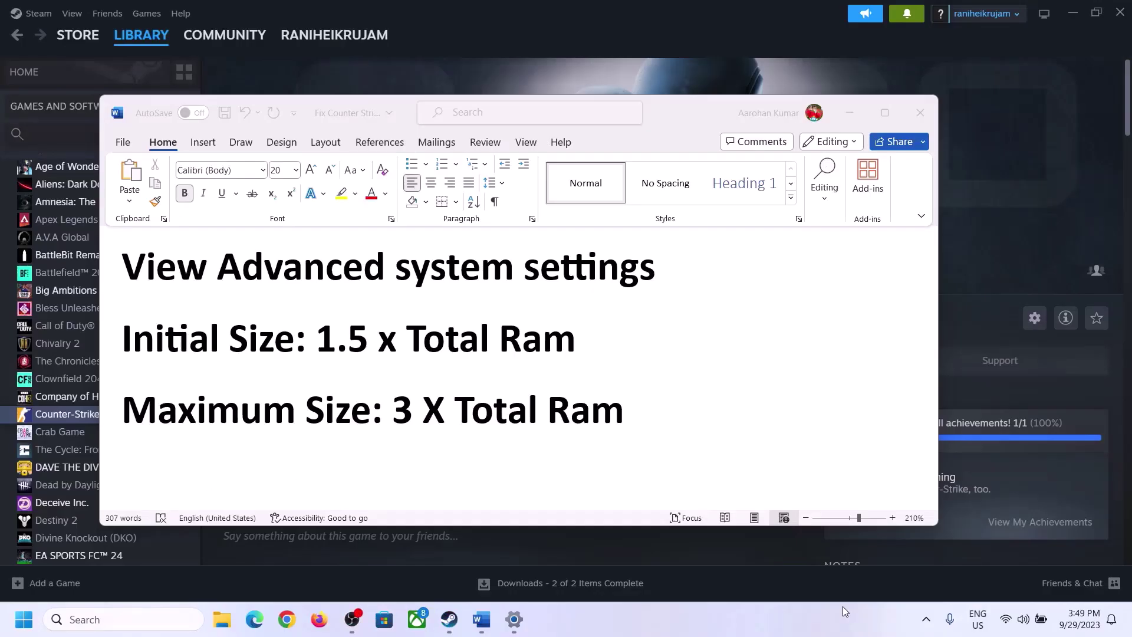
{"action": "left_click", "coordinate": [208, 264]}
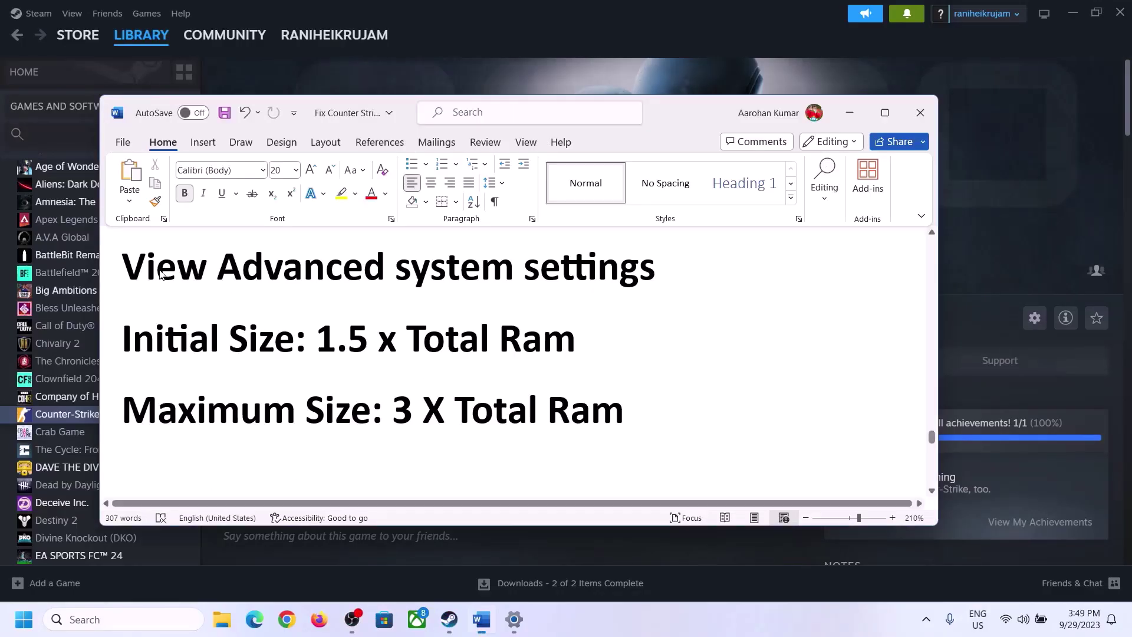
{"action": "left_click_drag", "start_coordinate": [135, 273], "coordinate": [618, 285]}
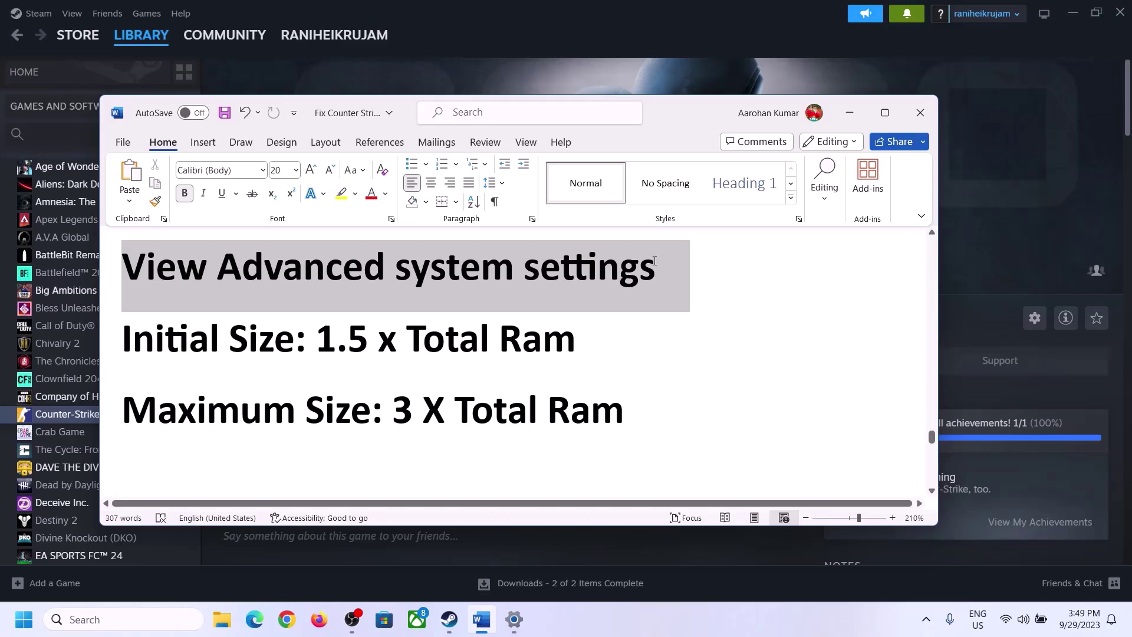
- Search Windows for Advanced system settings and open the Virtual Memory dialog through the advanced performance options
{"action": "left_click", "coordinate": [135, 618]}
{"action": "type", "text": "Advanced system settings"}
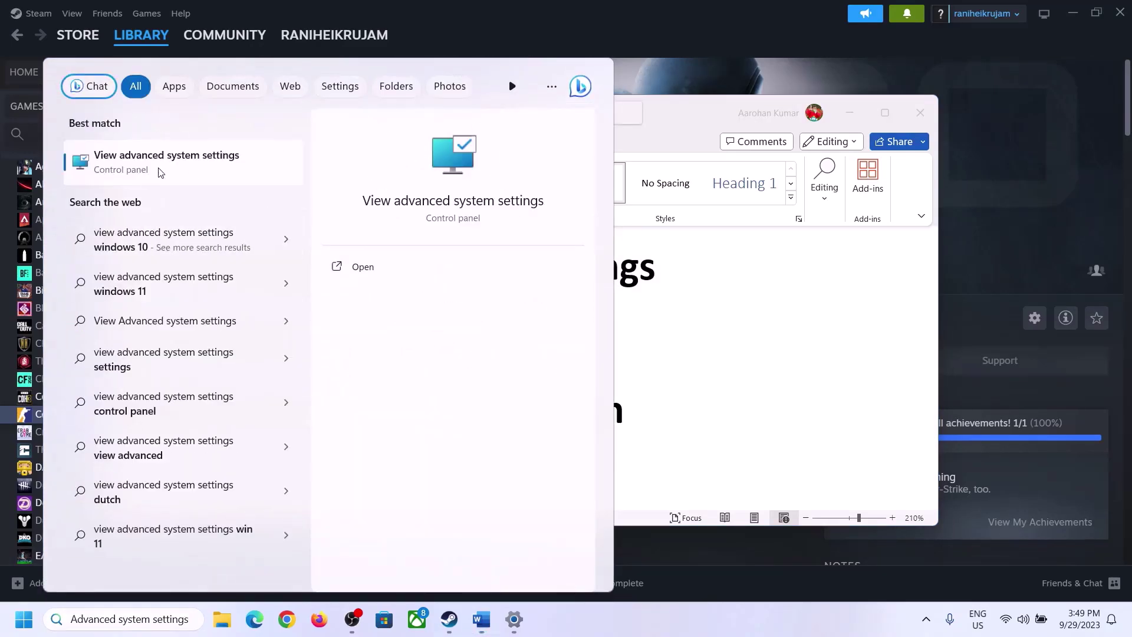
{"action": "left_click", "coordinate": [160, 172]}
{"action": "left_click_drag", "start_coordinate": [234, 112], "coordinate": [506, 204]}
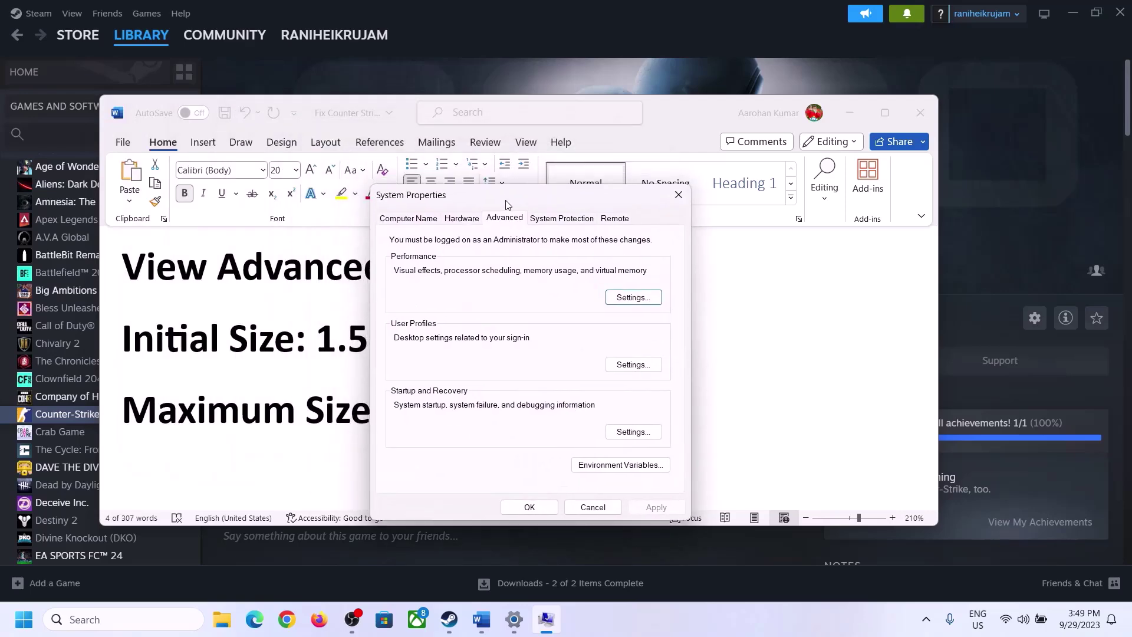
{"action": "left_click", "coordinate": [634, 298]}
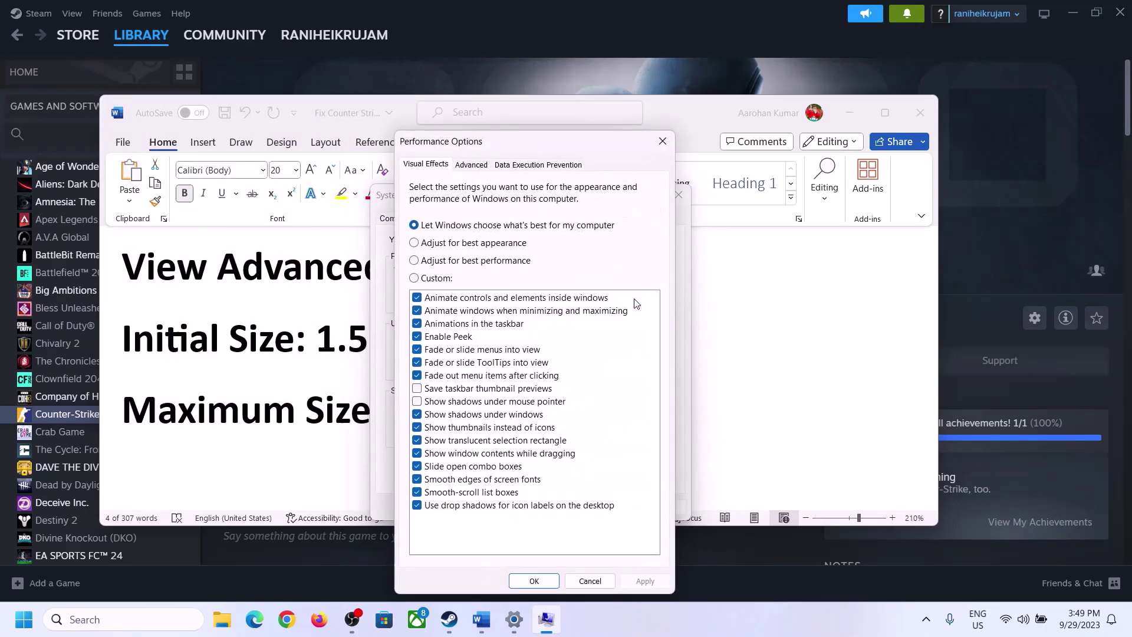
{"action": "left_click", "coordinate": [472, 165]}
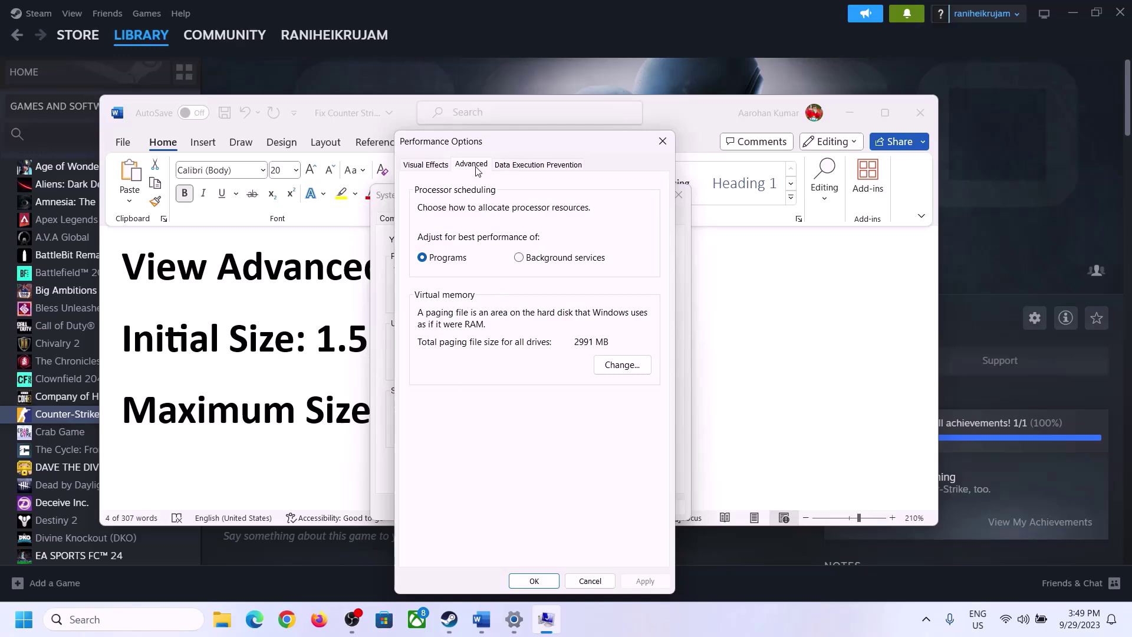
{"action": "left_click", "coordinate": [627, 366]}
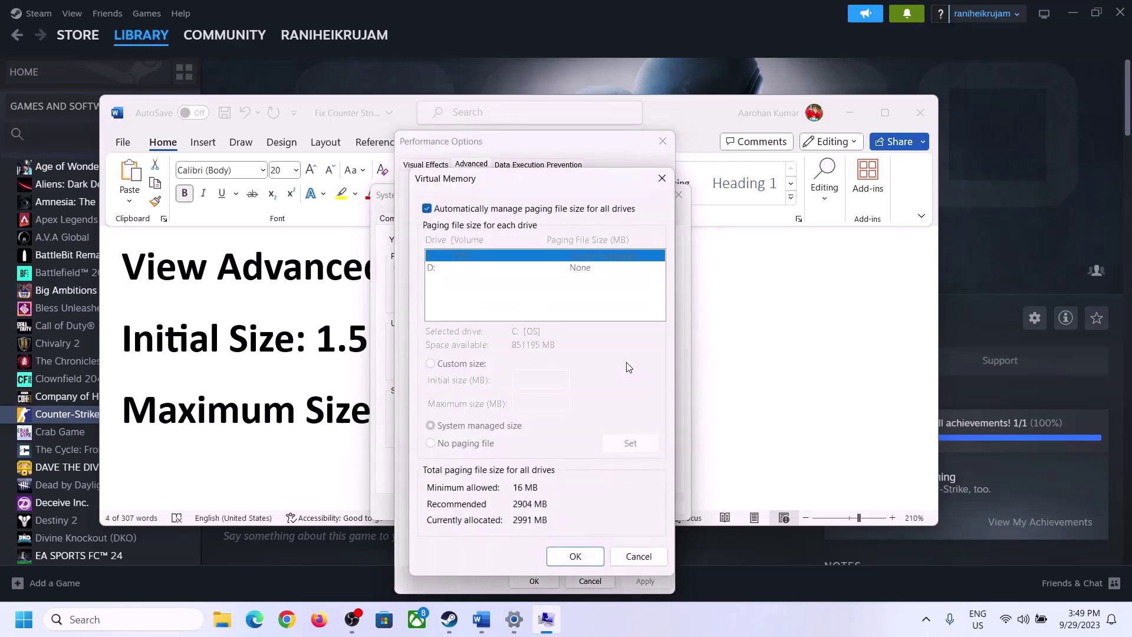
- Turn off automatic paging file management for all drives and choose a custom size for drive C:
{"action": "left_click", "coordinate": [427, 210]}
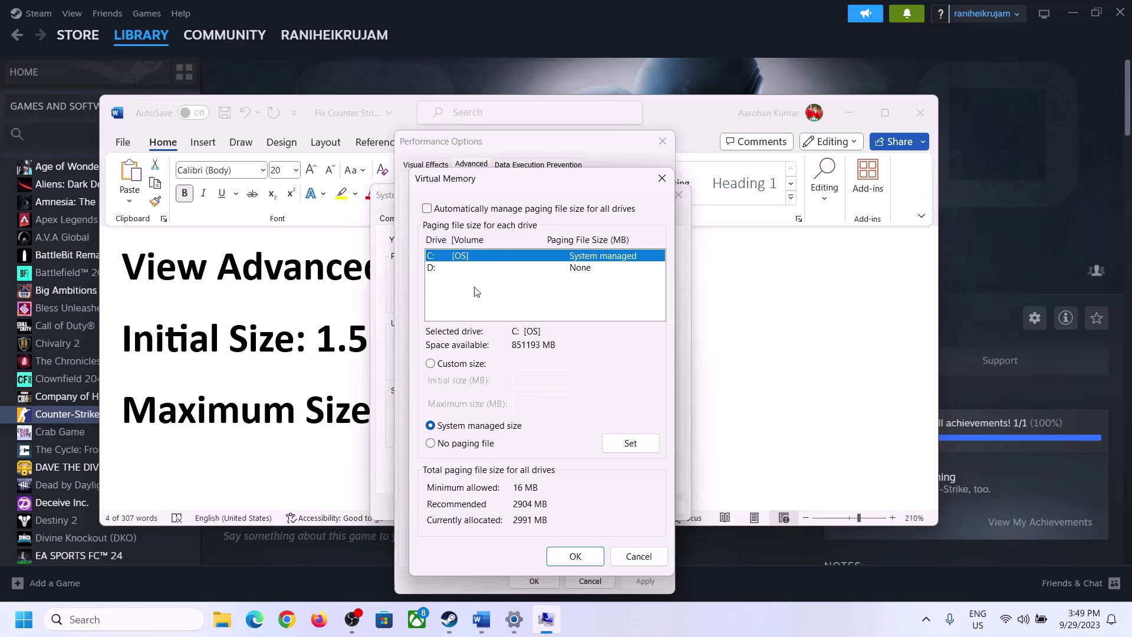
{"action": "left_click", "coordinate": [431, 365]}
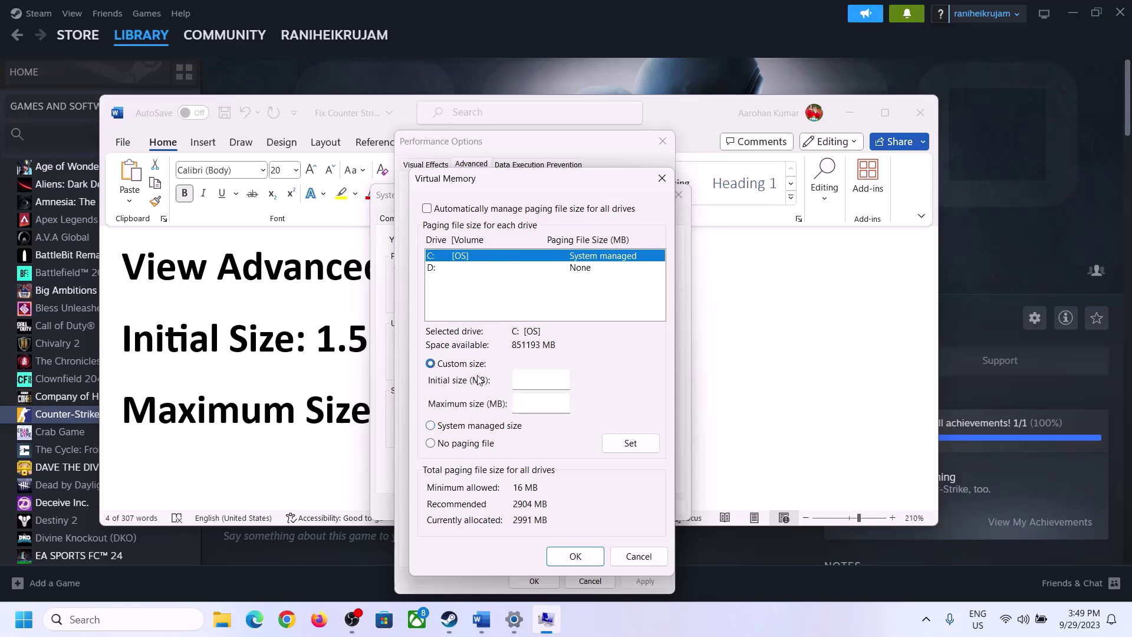
{"action": "left_click", "coordinate": [542, 379]}
- Highlight the initial size formula, 1.5 x Total Ram, in the Word notes
{"action": "left_click", "coordinate": [307, 352]}
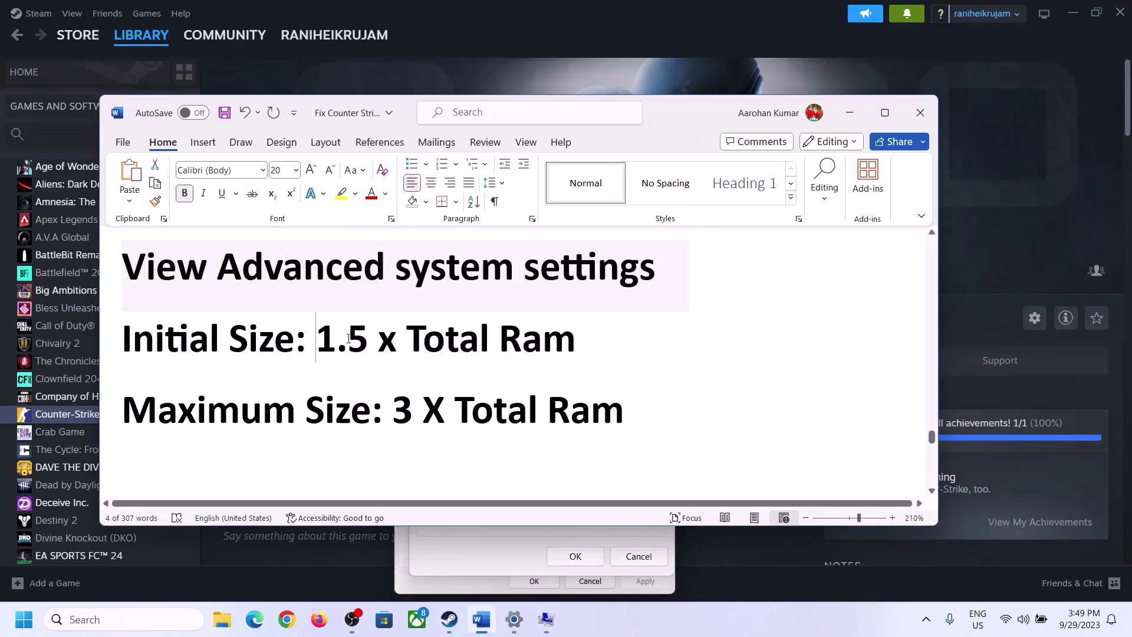
{"action": "left_click_drag", "start_coordinate": [308, 352], "coordinate": [523, 348]}
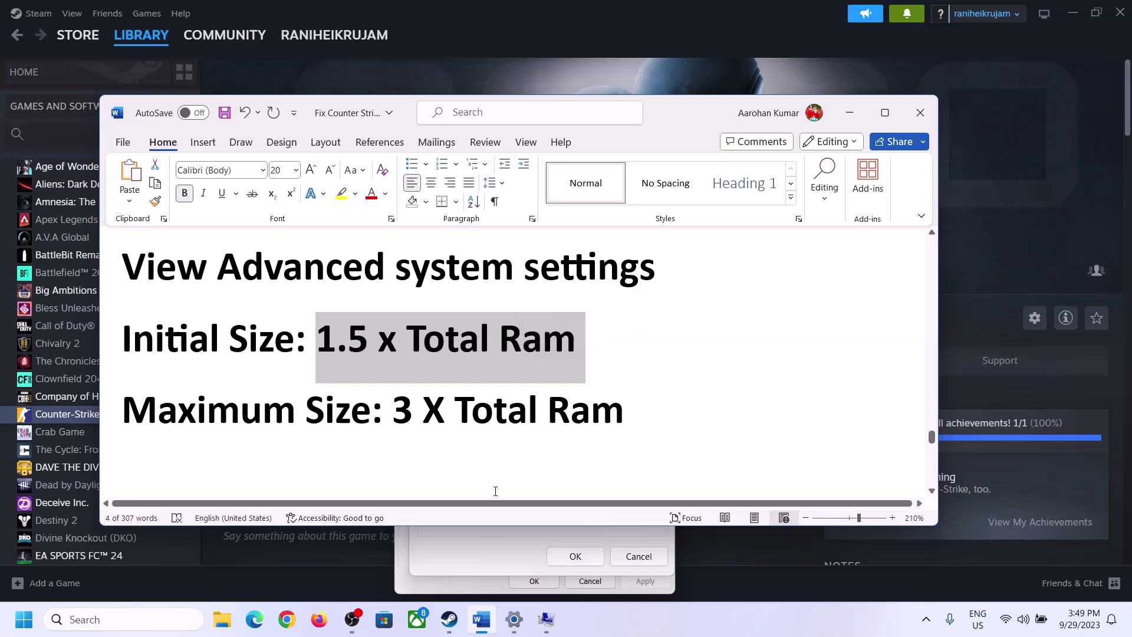
- Switch to Settings, open the system's About page and highlight the installed RAM size in the device specifications
{"action": "left_click", "coordinate": [514, 620]}
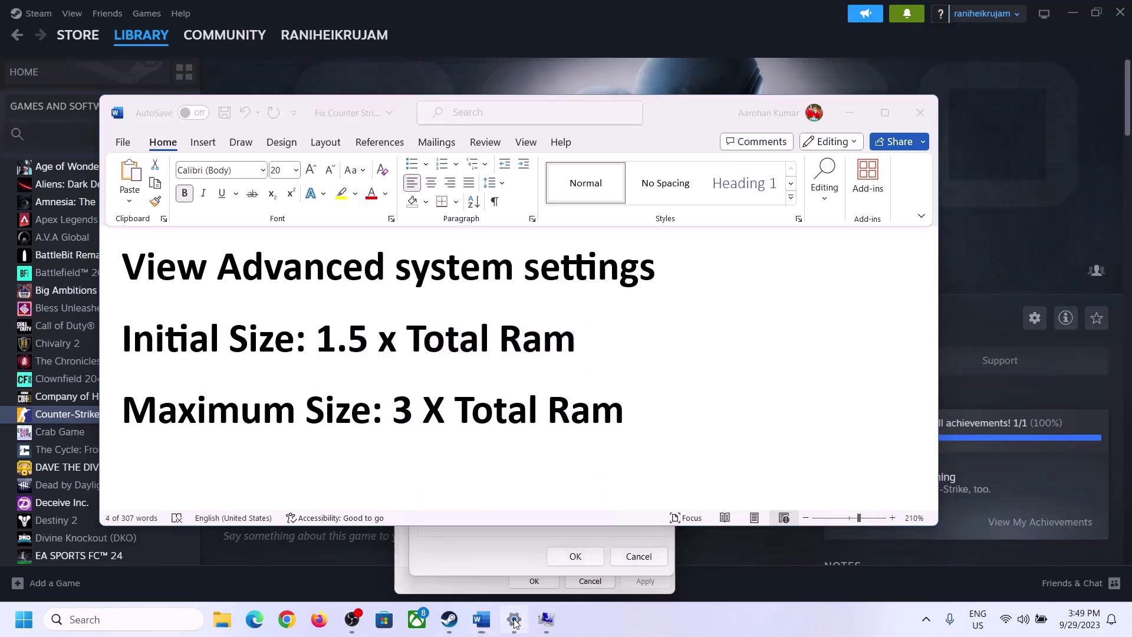
{"action": "left_click", "coordinate": [56, 190]}
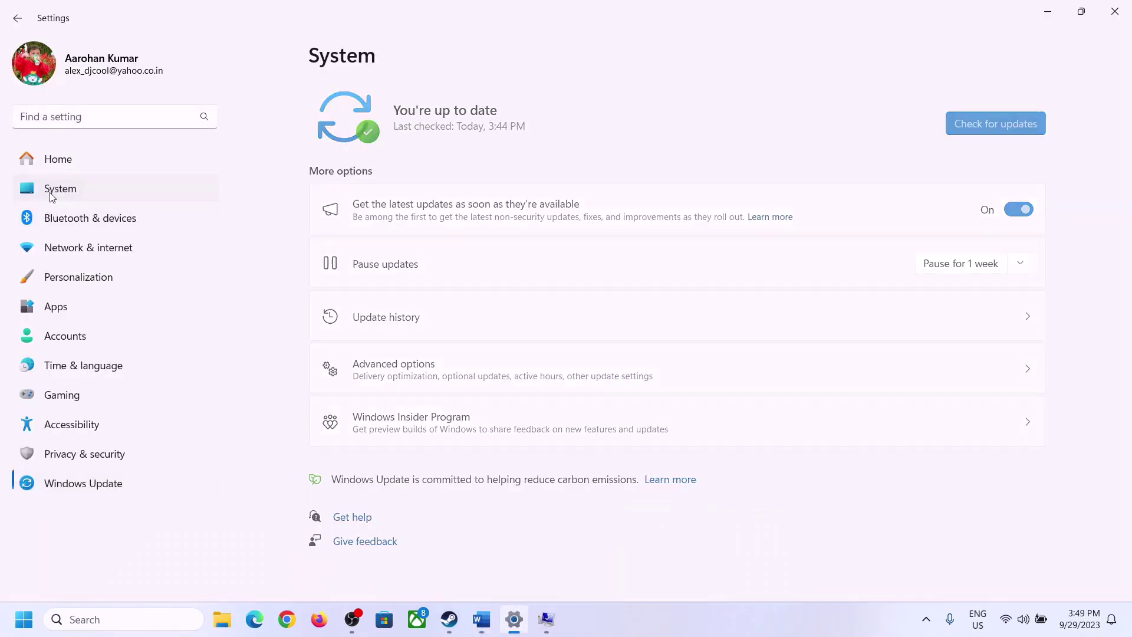
{"action": "scroll", "coordinate": [403, 491], "scroll_direction": "down", "scroll_amount": 7}
{"action": "left_click", "coordinate": [374, 561]}
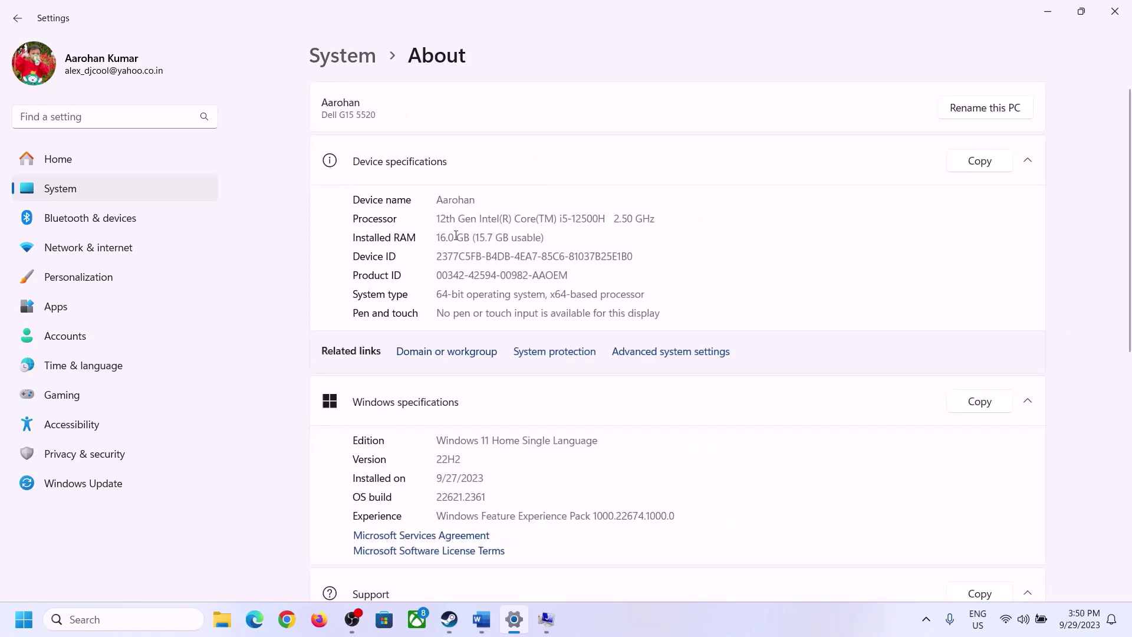
{"action": "left_click_drag", "start_coordinate": [446, 237], "coordinate": [431, 240]}
{"action": "left_click", "coordinate": [456, 238]}
{"action": "left_click_drag", "start_coordinate": [447, 232], "coordinate": [431, 231]}
- Return to the Virtual Memory dialog, launch Calculator through the Run command calc and place it beside the dialog
{"action": "left_click", "coordinate": [546, 620]}
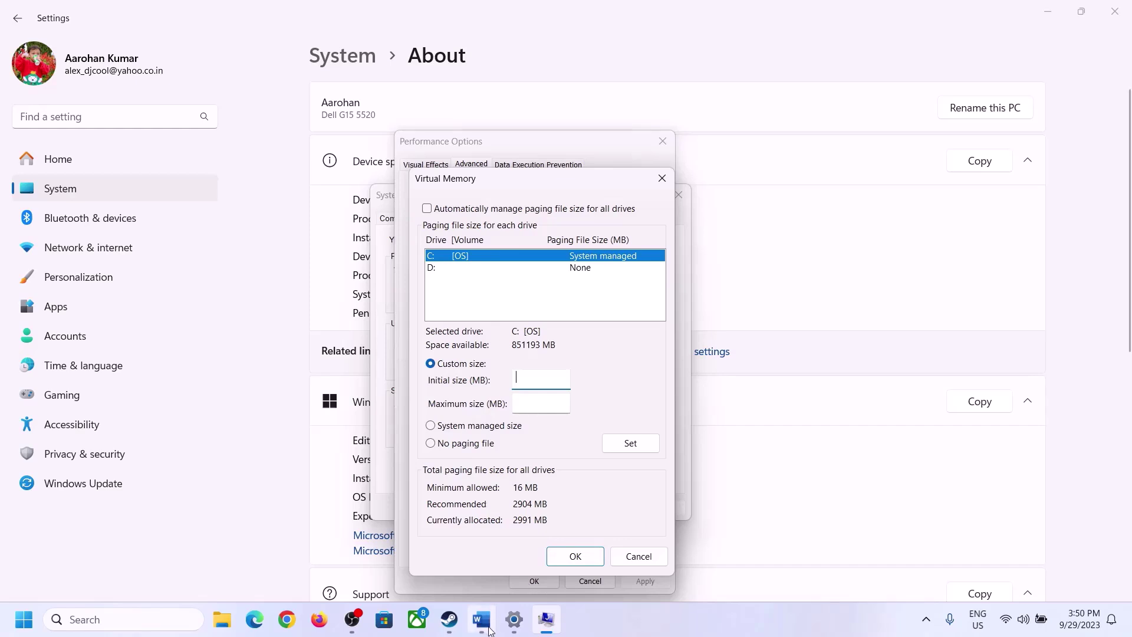
{"action": "left_click", "coordinate": [515, 619]}
{"action": "key", "text": "super+r"}
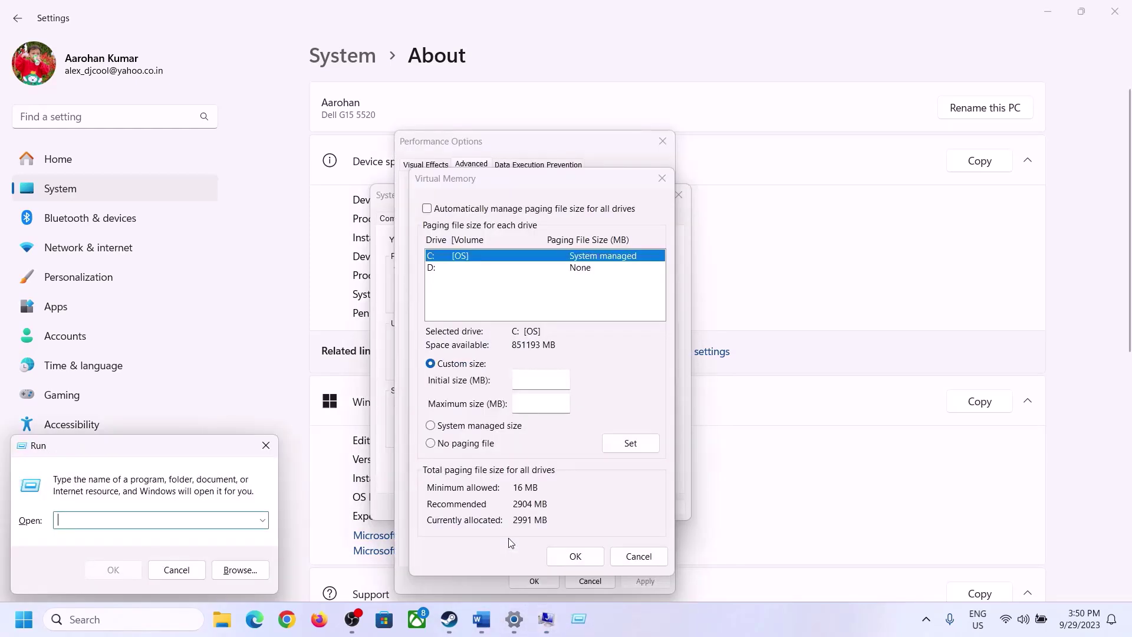
{"action": "type", "text": "ca"}
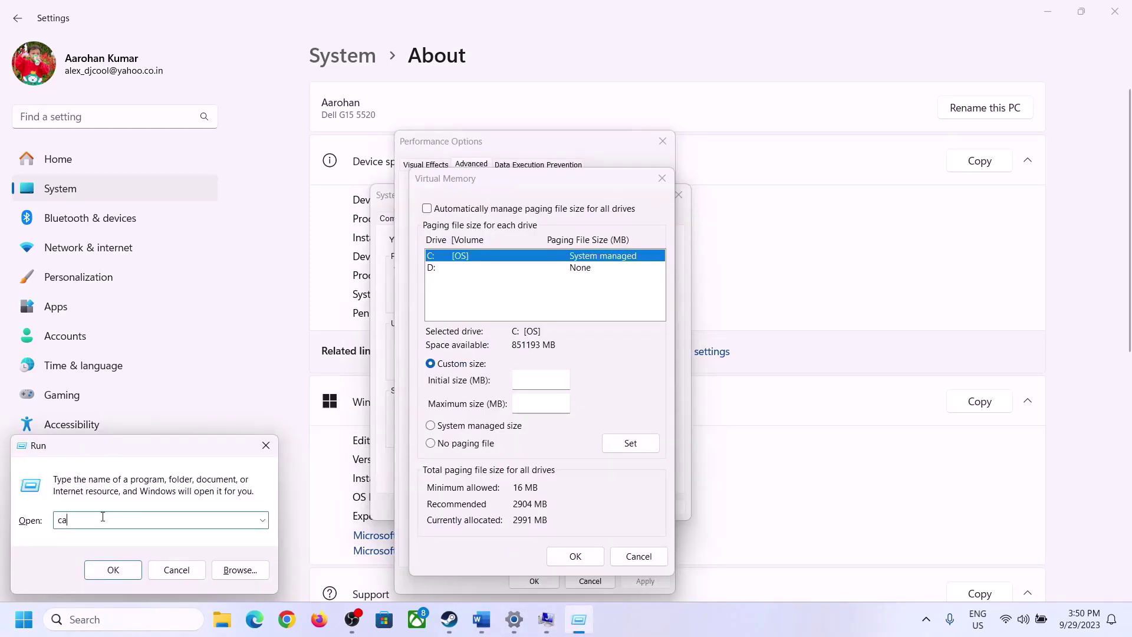
{"action": "type", "text": "lc"}
{"action": "left_click", "coordinate": [112, 569]}
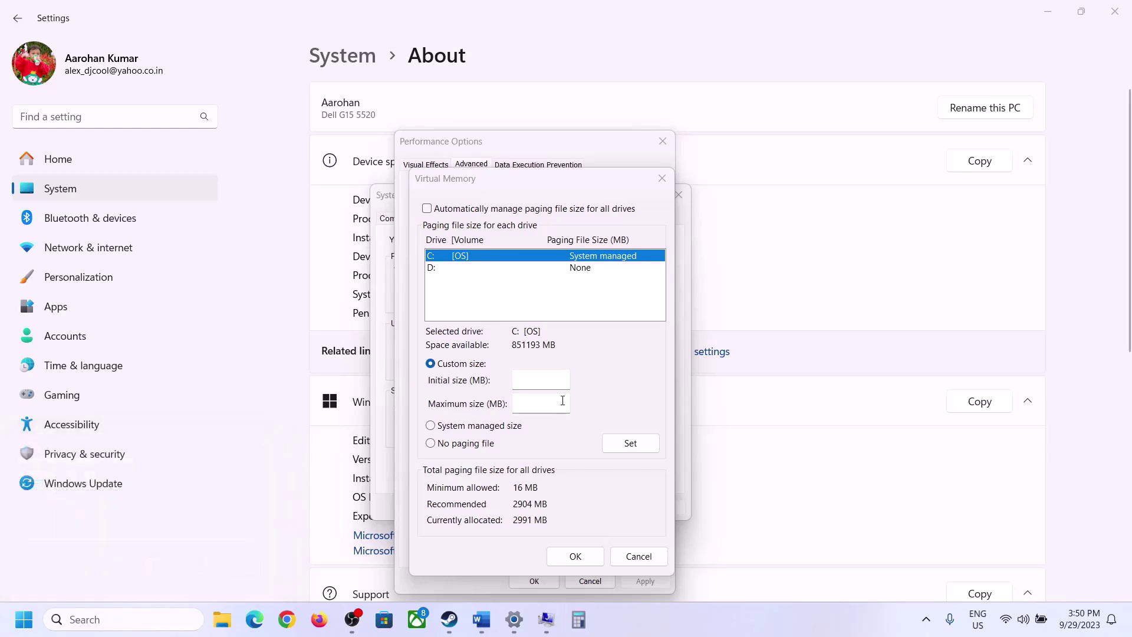
{"action": "left_click_drag", "start_coordinate": [146, 25], "coordinate": [829, 196]}
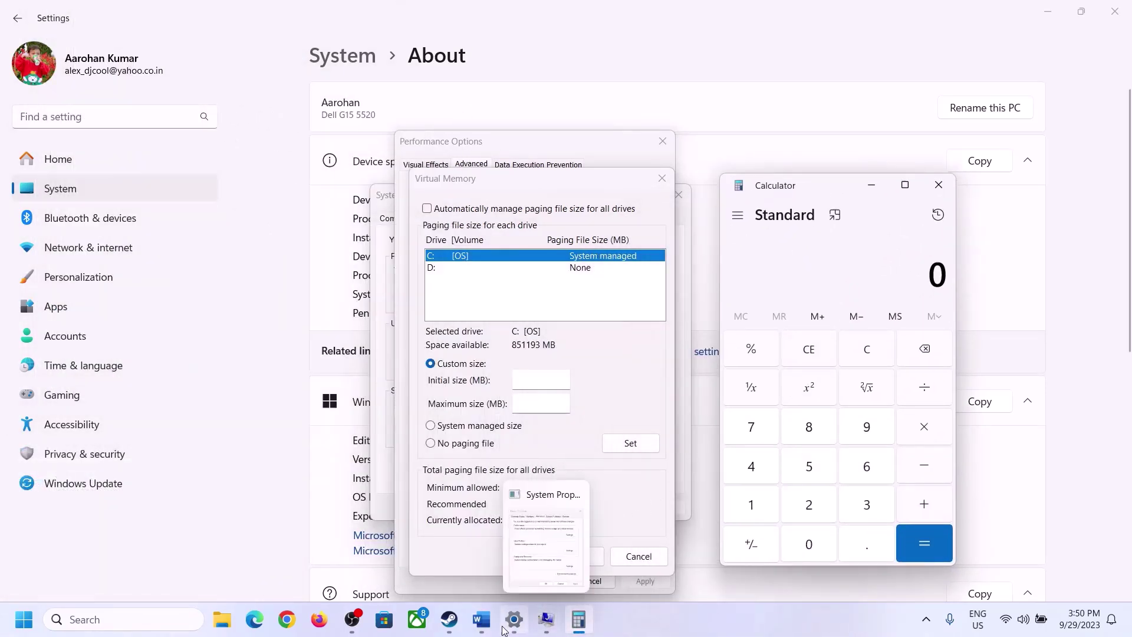
- Check the initial size formula in the Word notes and calculate 16 × 1024 in Calculator to convert the RAM to MB
{"action": "left_click", "coordinate": [481, 621]}
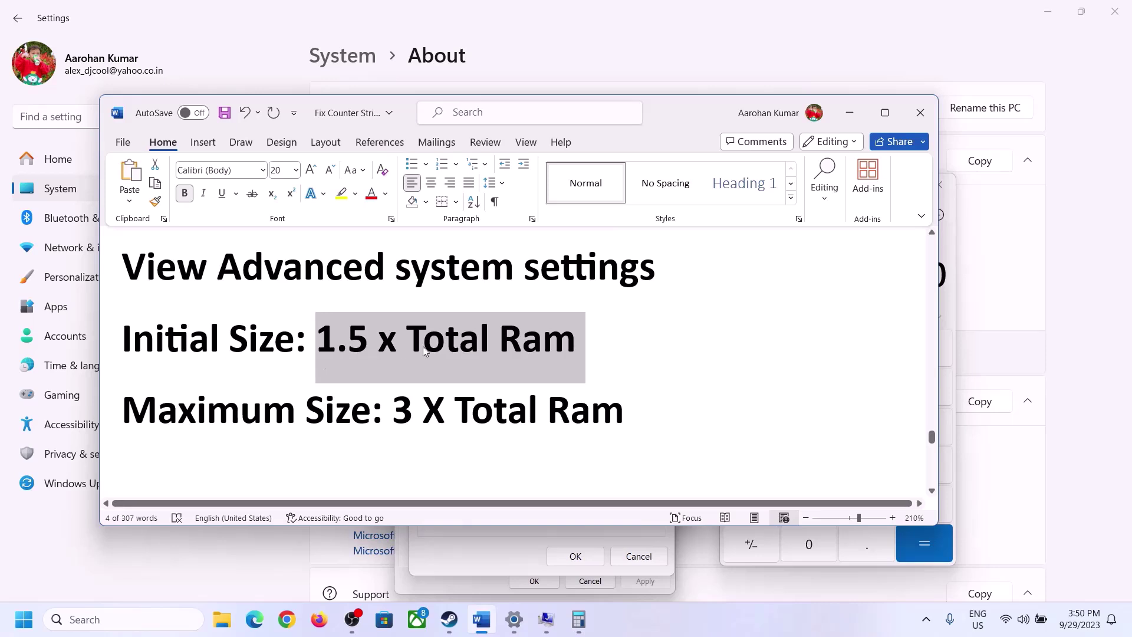
{"action": "left_click", "coordinate": [590, 619]}
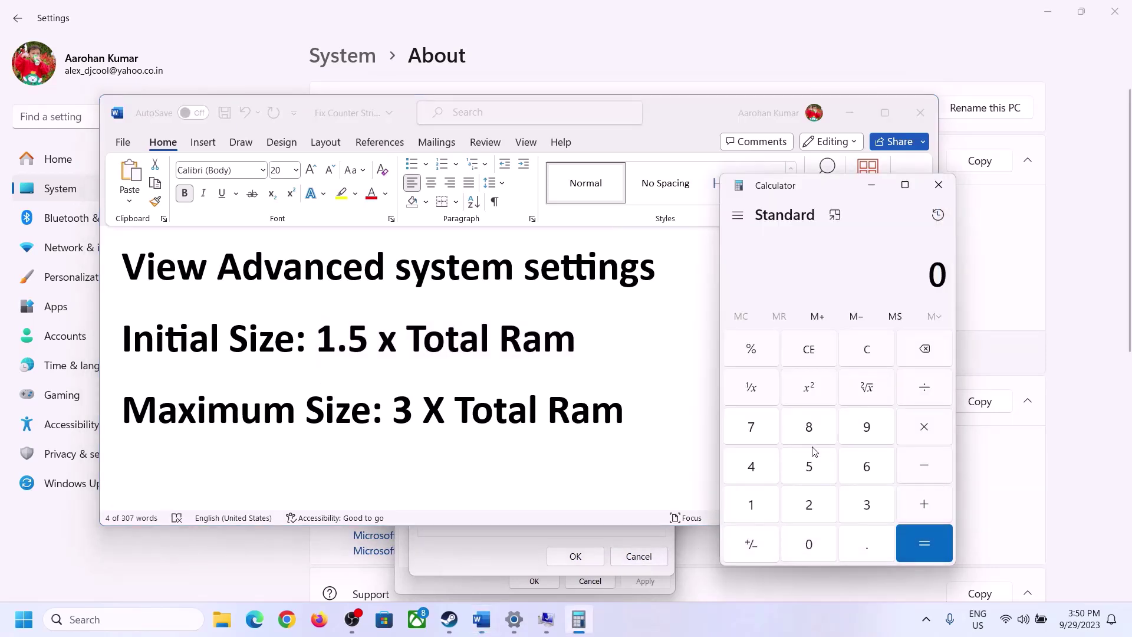
{"action": "left_click", "coordinate": [752, 507]}
{"action": "left_click", "coordinate": [863, 472]}
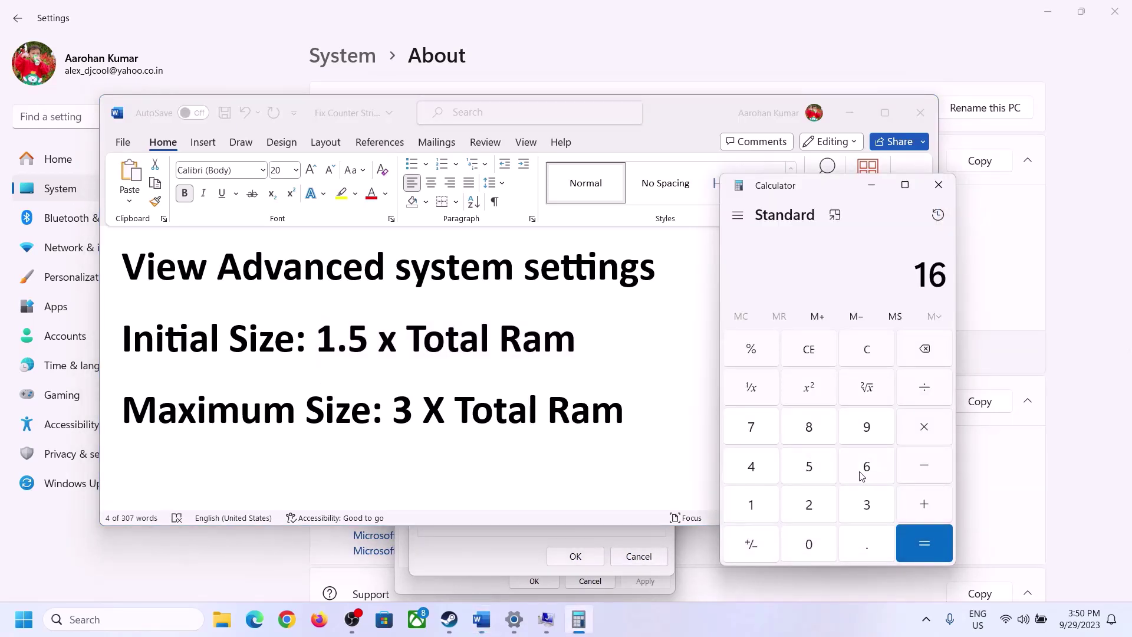
{"action": "left_click", "coordinate": [871, 362]}
{"action": "left_click", "coordinate": [761, 506]}
{"action": "left_click", "coordinate": [863, 467]}
{"action": "left_click", "coordinate": [749, 510]}
{"action": "left_click", "coordinate": [811, 552]}
{"action": "left_click", "coordinate": [809, 508]}
{"action": "left_click", "coordinate": [758, 472]}
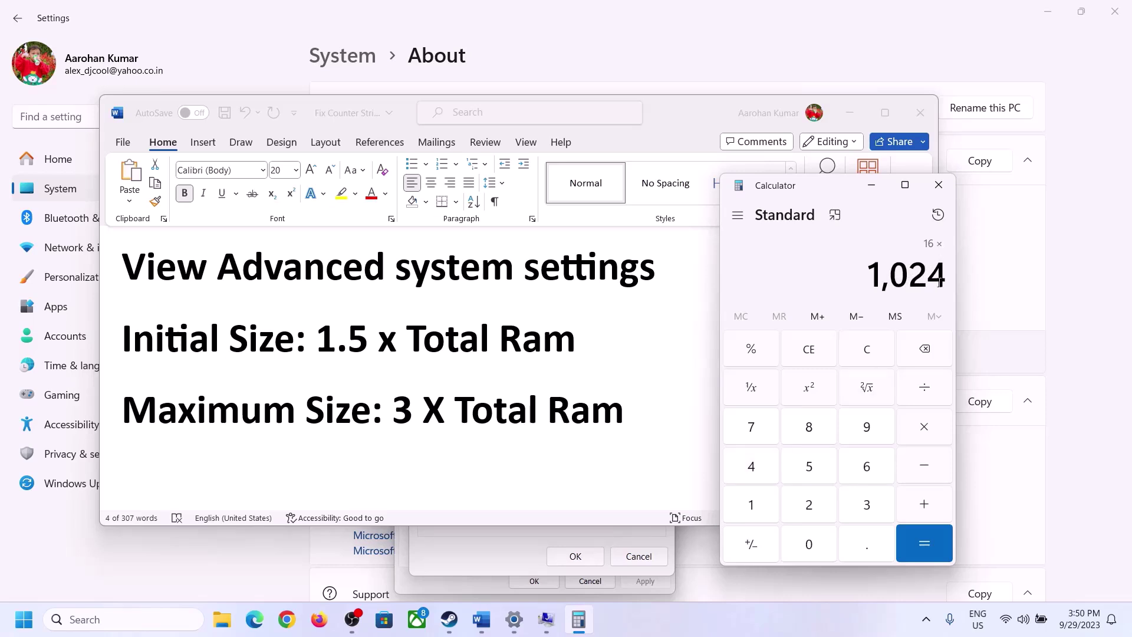
{"action": "left_click", "coordinate": [924, 543]}
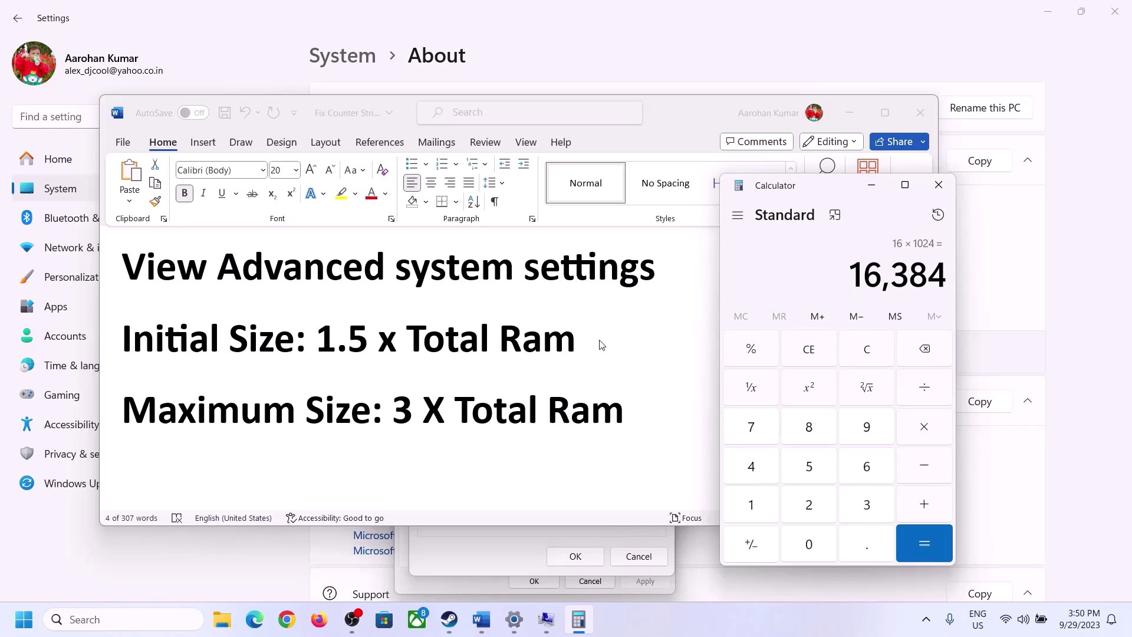
- Multiply the RAM in MB by 1.5 and set the initial paging file size for drive C: to 24576 MB
{"action": "left_click", "coordinate": [926, 430]}
{"action": "left_click", "coordinate": [761, 508]}
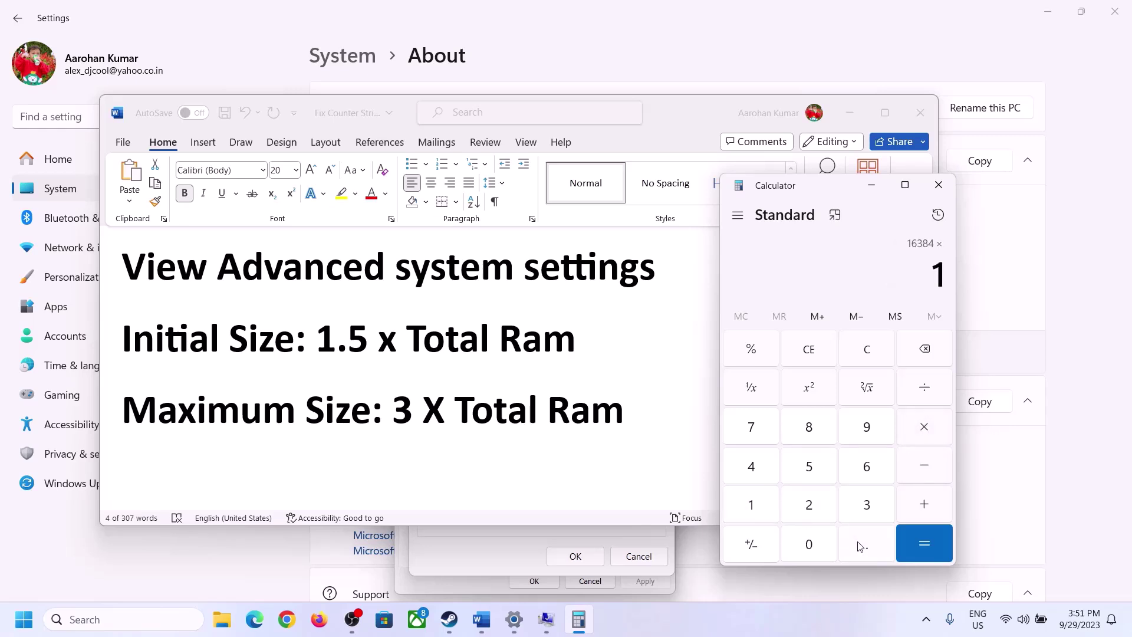
{"action": "left_click", "coordinate": [862, 545]}
{"action": "left_click", "coordinate": [819, 475]}
{"action": "left_click", "coordinate": [921, 537]}
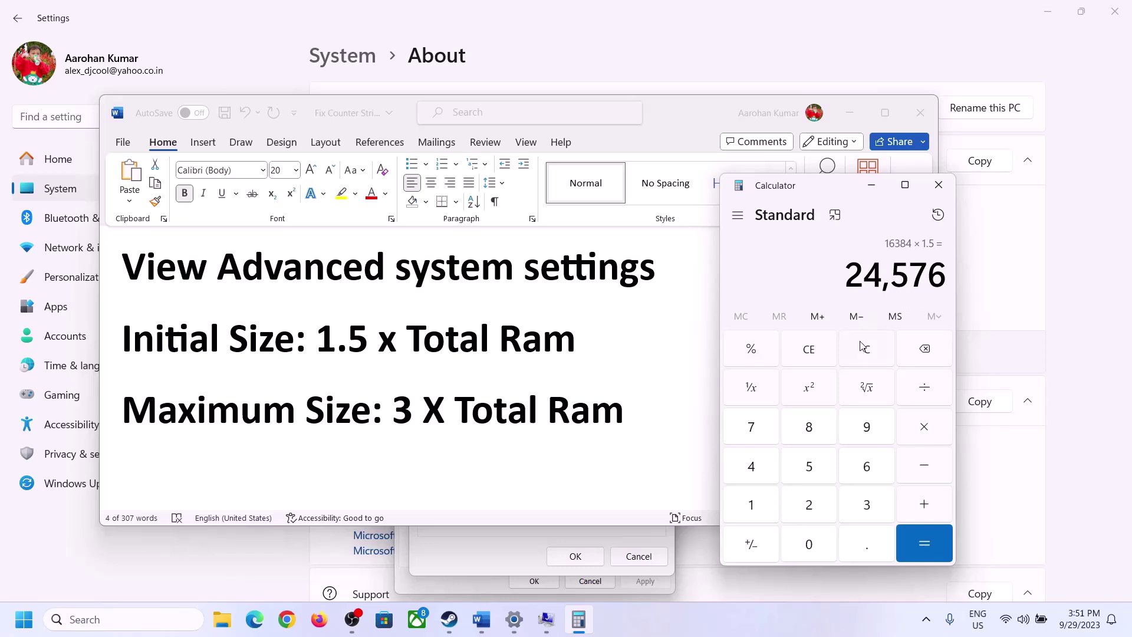
{"action": "left_click", "coordinate": [523, 532]}
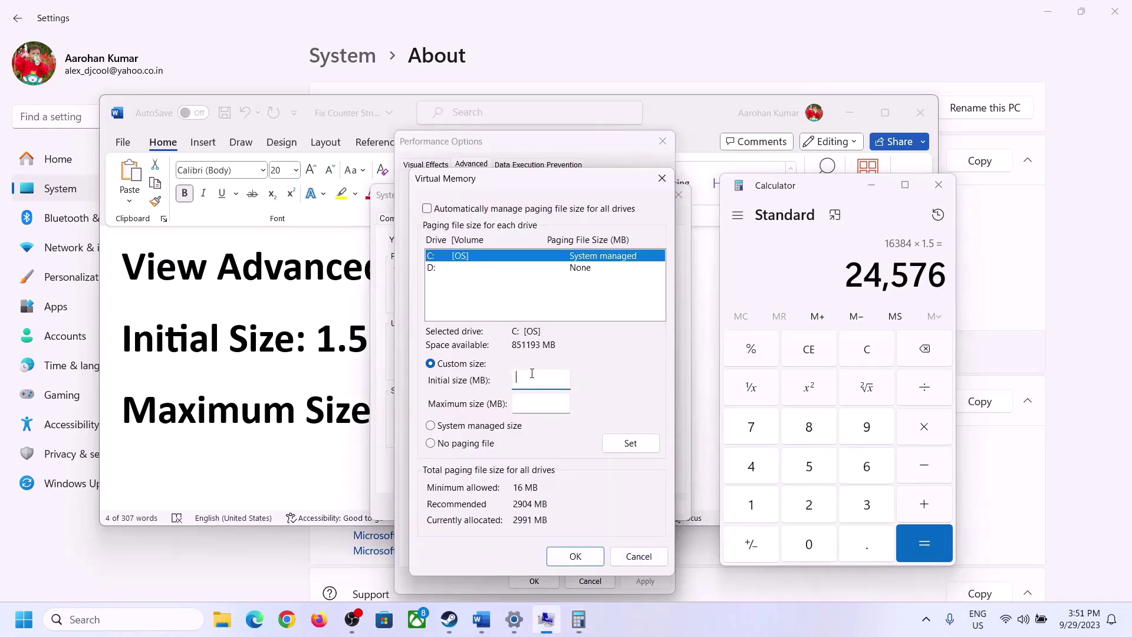
{"action": "type", "text": "24576"}
{"action": "left_click", "coordinate": [567, 403]}
- Check the maximum size formula and the installed RAM, clear Calculator and calculate 16 × 1024 again
{"action": "left_click", "coordinate": [325, 416]}
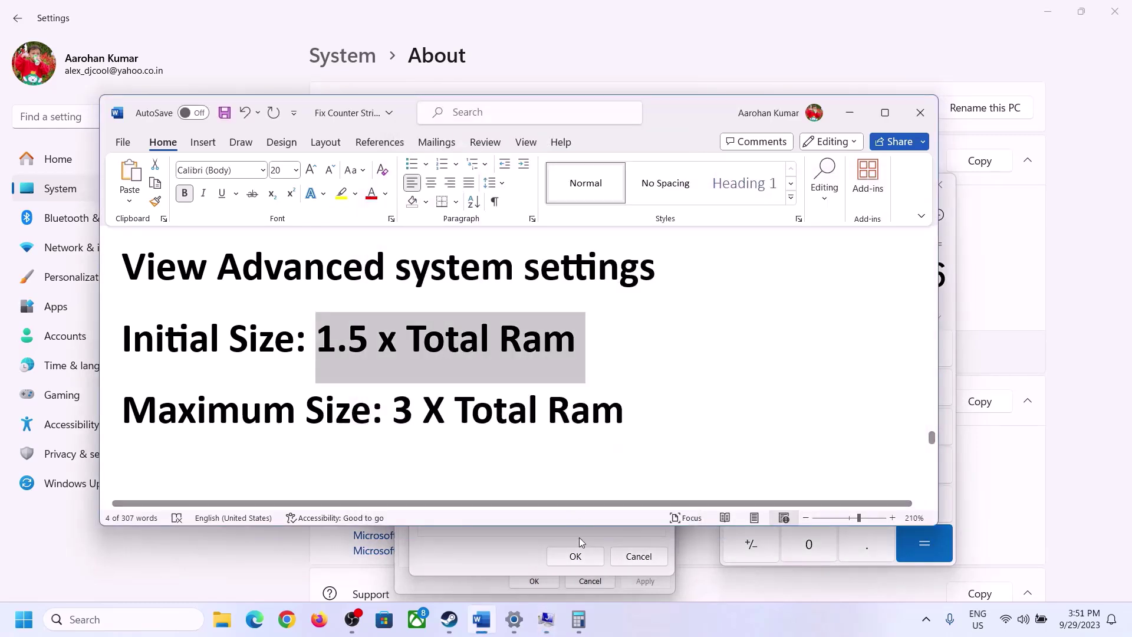
{"action": "left_click", "coordinate": [953, 310]}
{"action": "left_click", "coordinate": [867, 349]}
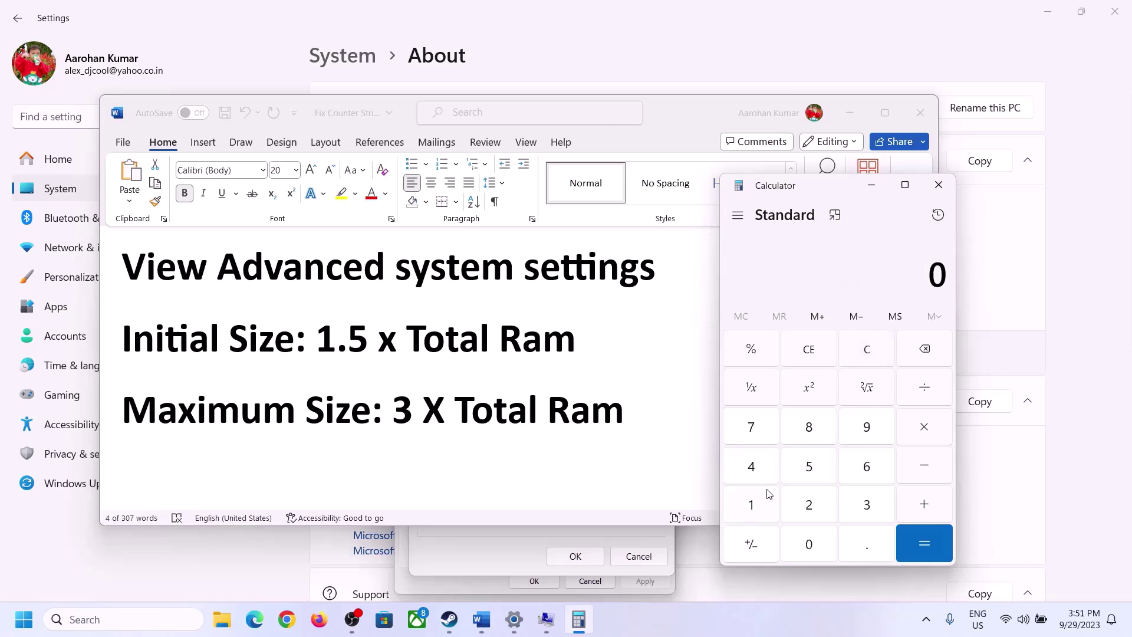
{"action": "left_click", "coordinate": [514, 619]}
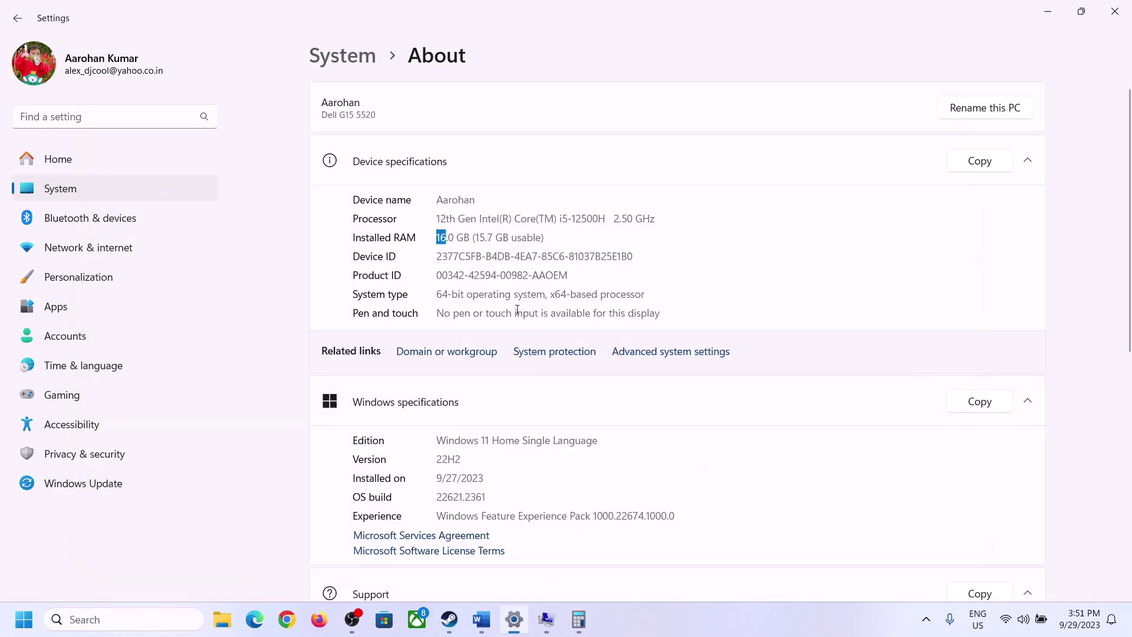
{"action": "left_click", "coordinate": [578, 619]}
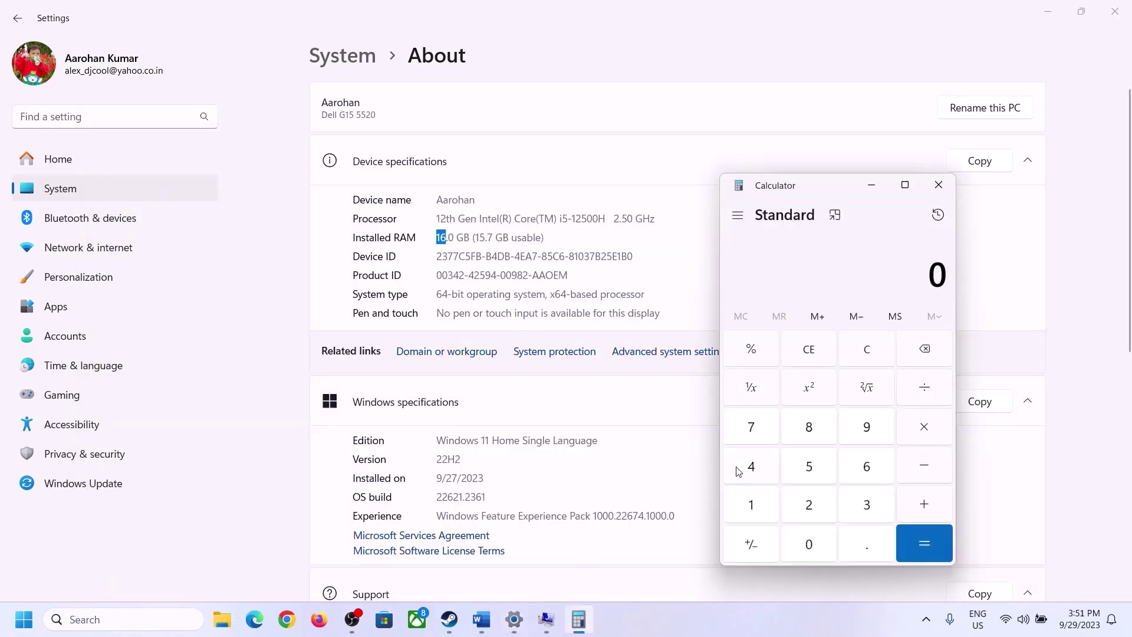
{"action": "left_click", "coordinate": [761, 504]}
{"action": "left_click", "coordinate": [864, 469]}
{"action": "left_click", "coordinate": [924, 428]}
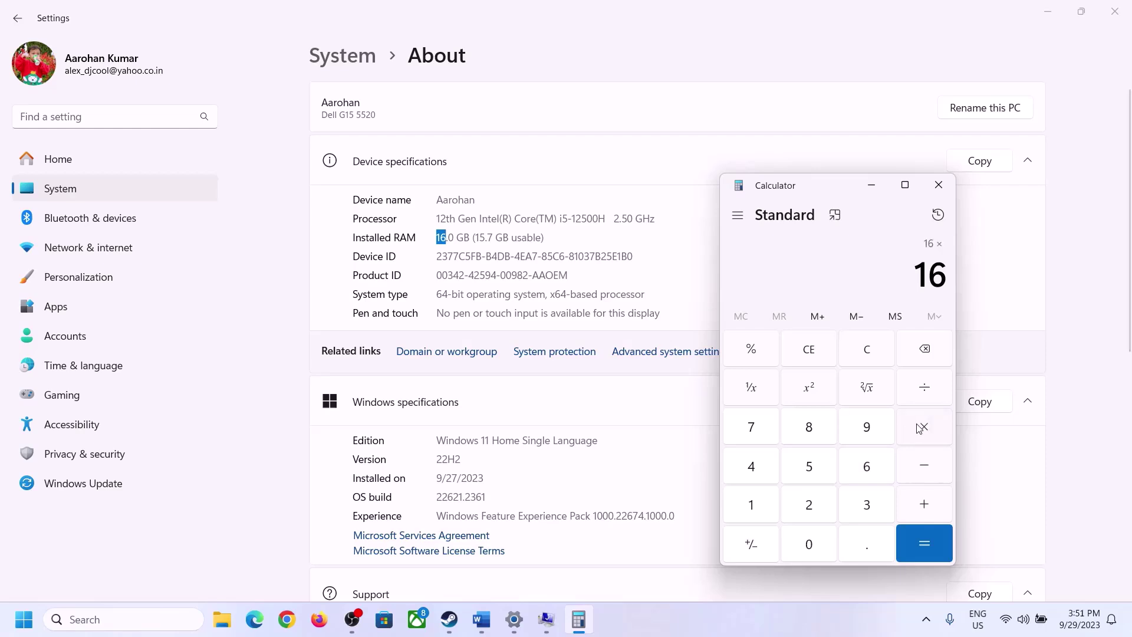
{"action": "left_click", "coordinate": [761, 496]}
{"action": "left_click", "coordinate": [797, 539]}
{"action": "left_click", "coordinate": [802, 500]}
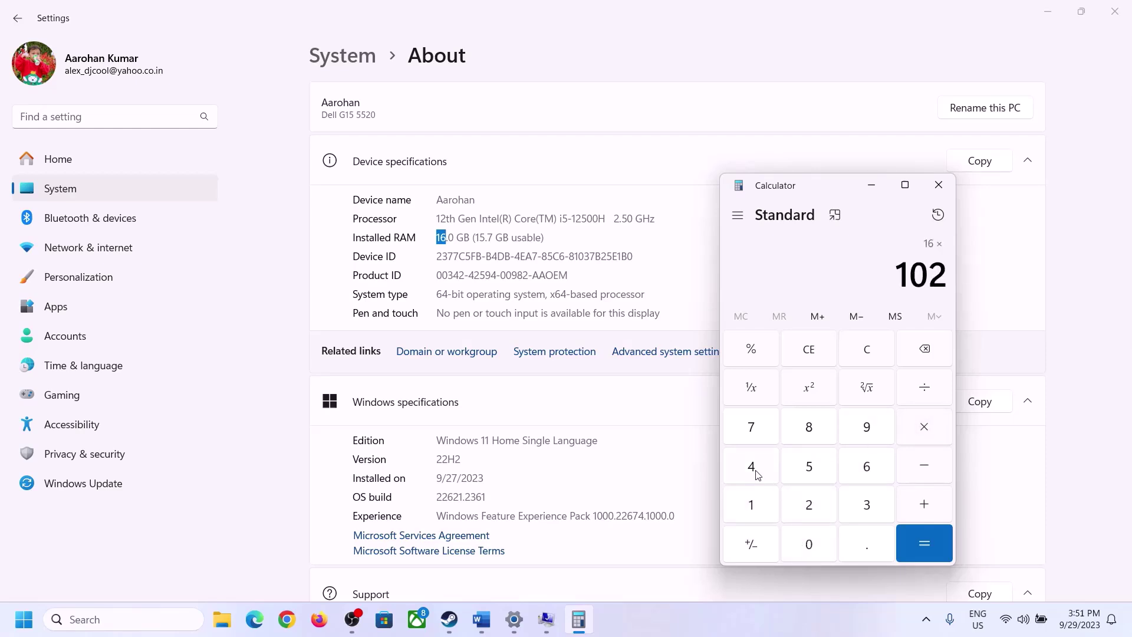
{"action": "left_click", "coordinate": [755, 472]}
{"action": "left_click", "coordinate": [917, 555]}
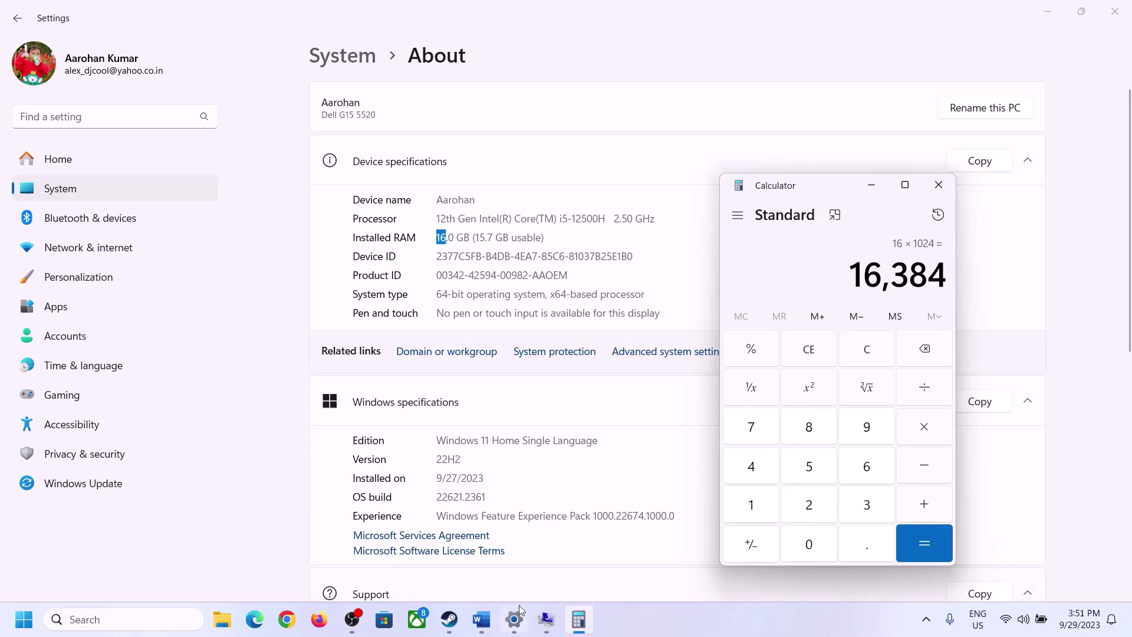
- Multiply the RAM in MB by 3 and set the maximum paging file size for drive C: to 49152 MB
{"action": "left_click", "coordinate": [481, 619]}
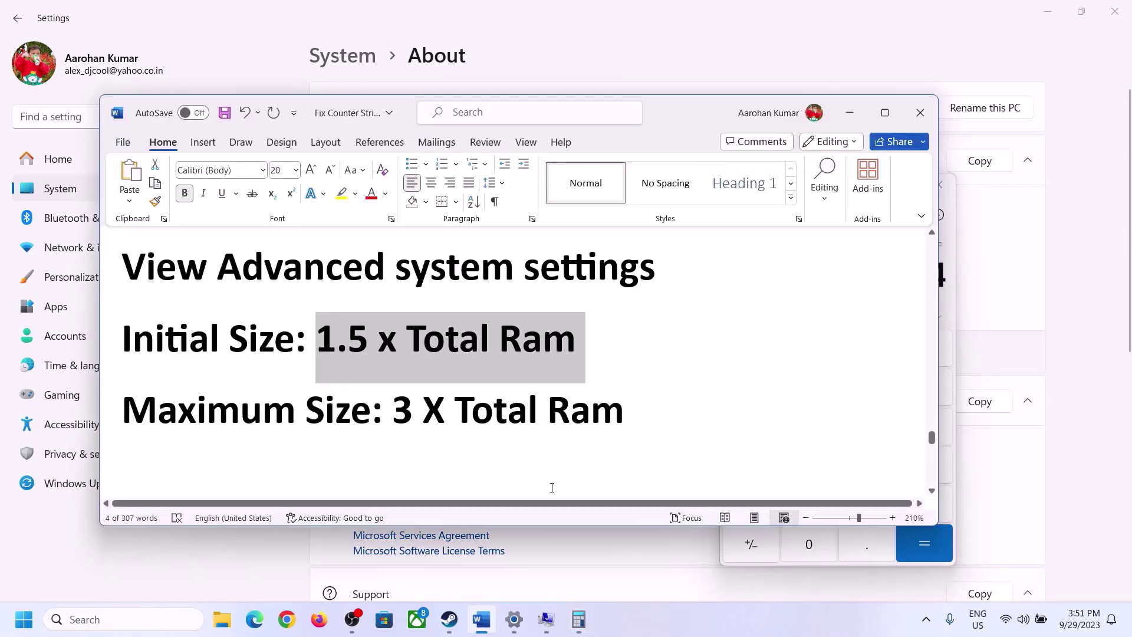
{"action": "left_click", "coordinate": [579, 619]}
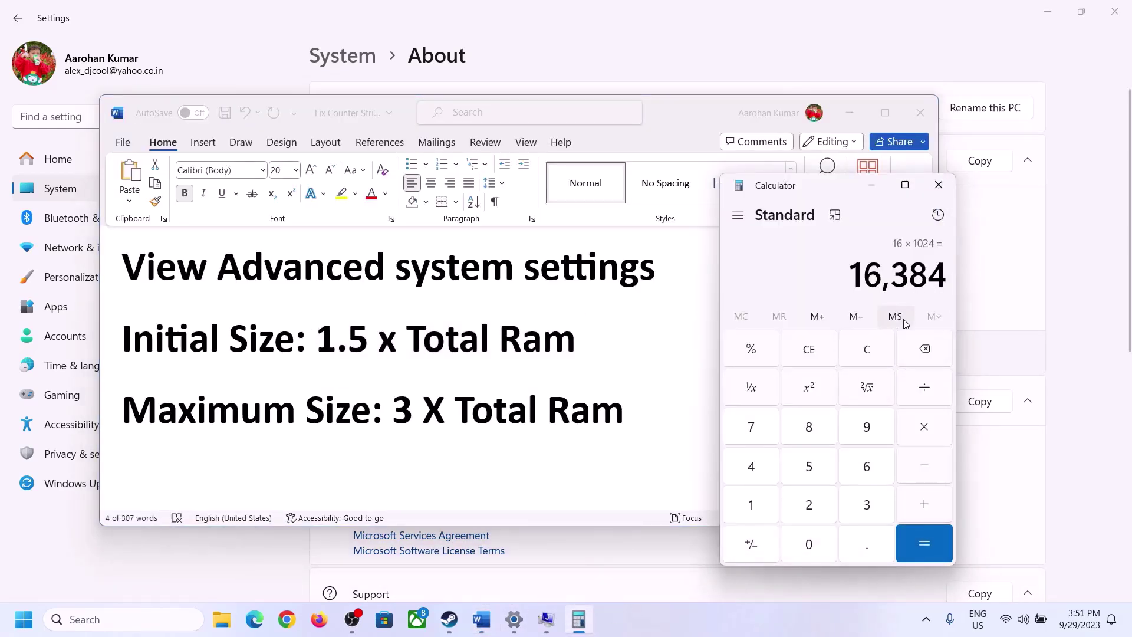
{"action": "left_click", "coordinate": [926, 436]}
{"action": "left_click", "coordinate": [852, 508]}
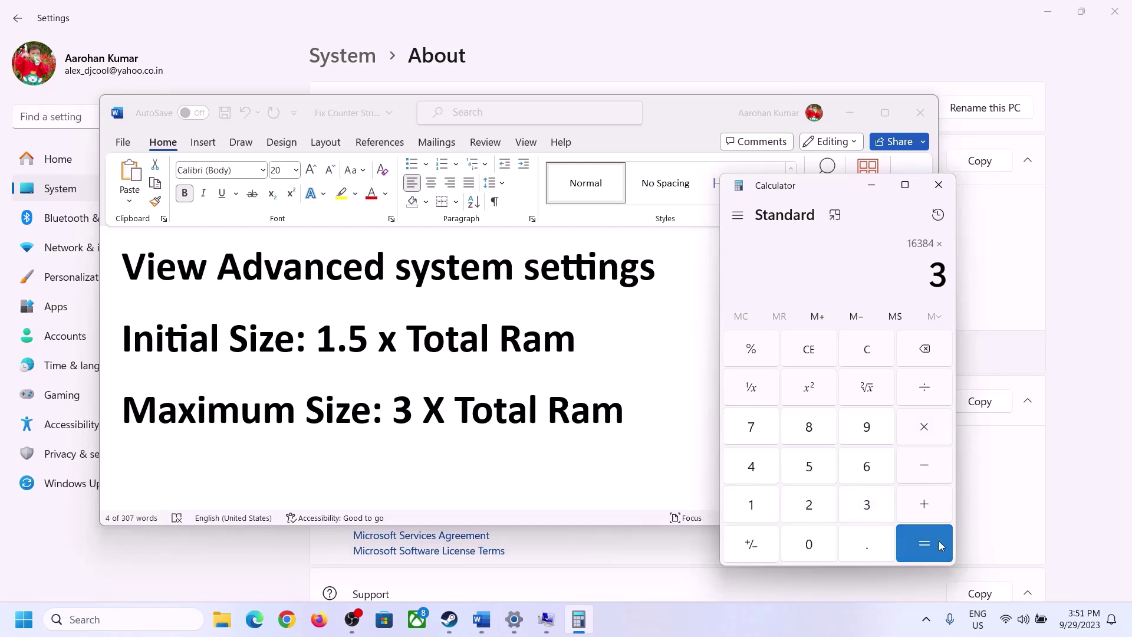
{"action": "left_click", "coordinate": [938, 544]}
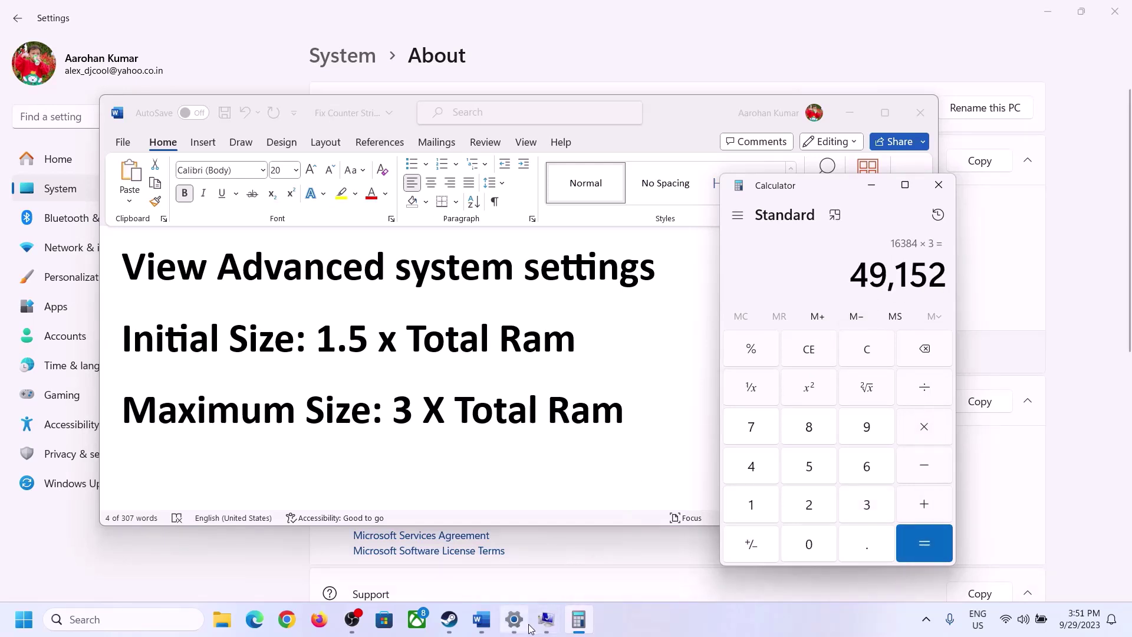
{"action": "left_click", "coordinate": [563, 534]}
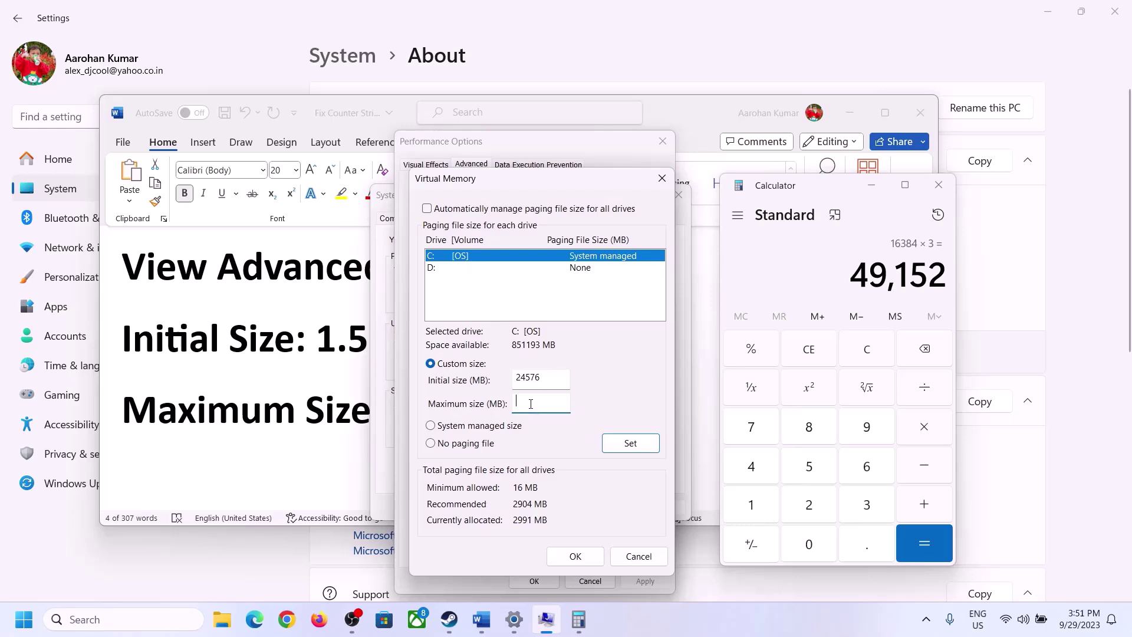
{"action": "type", "text": "49152"}
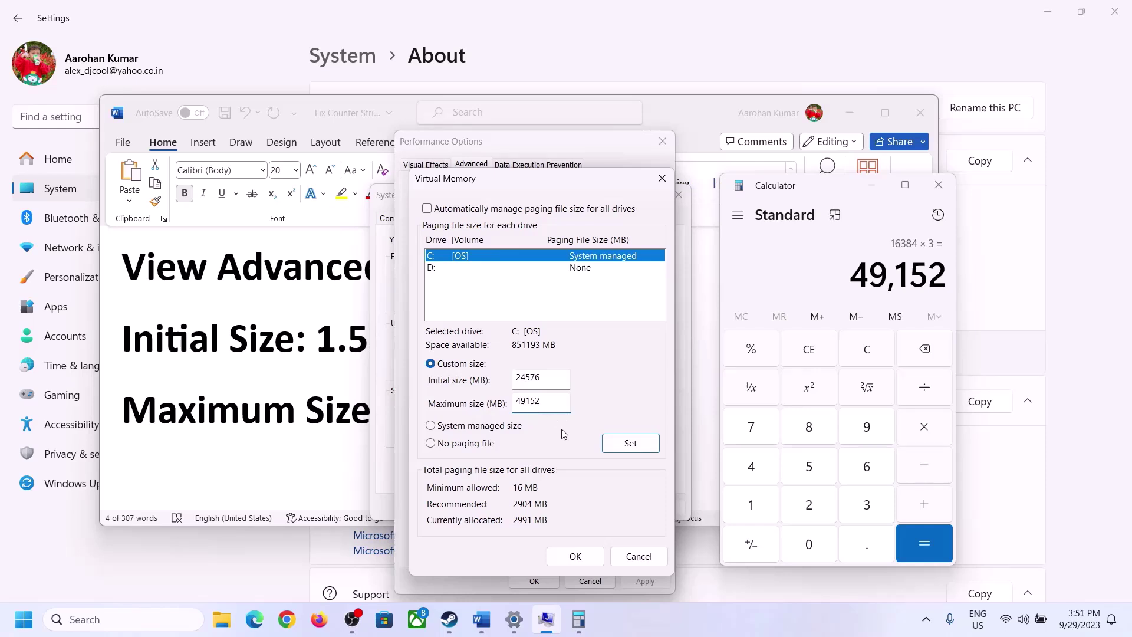
- Apply the custom paging file size, confirm the open system dialogs and dismiss the restart prompt without restarting
{"action": "left_click", "coordinate": [631, 444]}
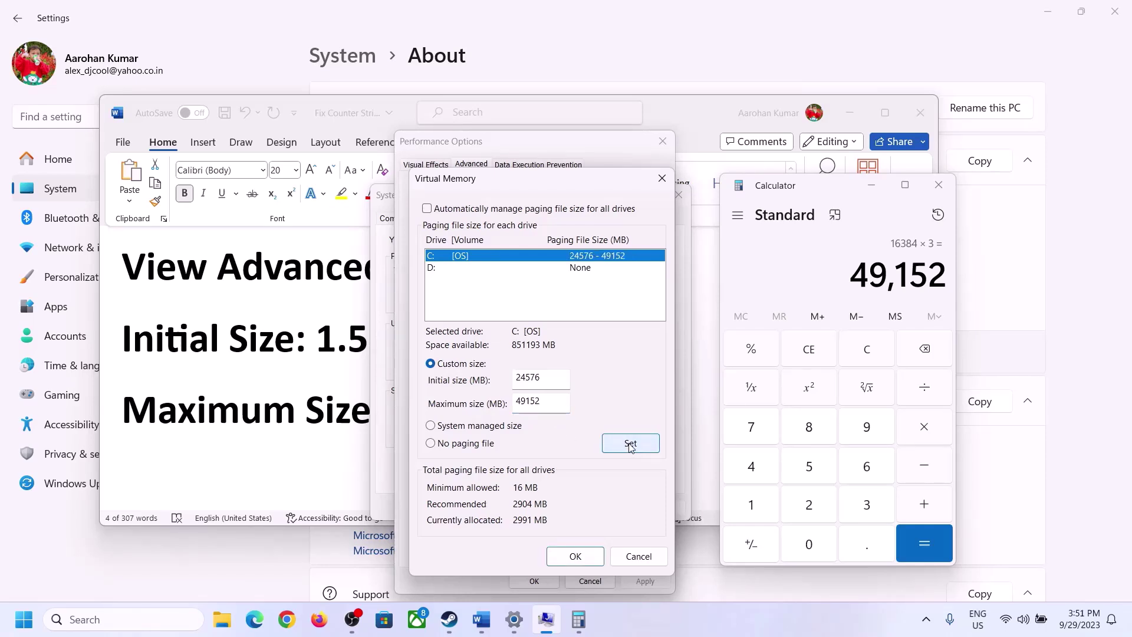
{"action": "left_click", "coordinate": [578, 557]}
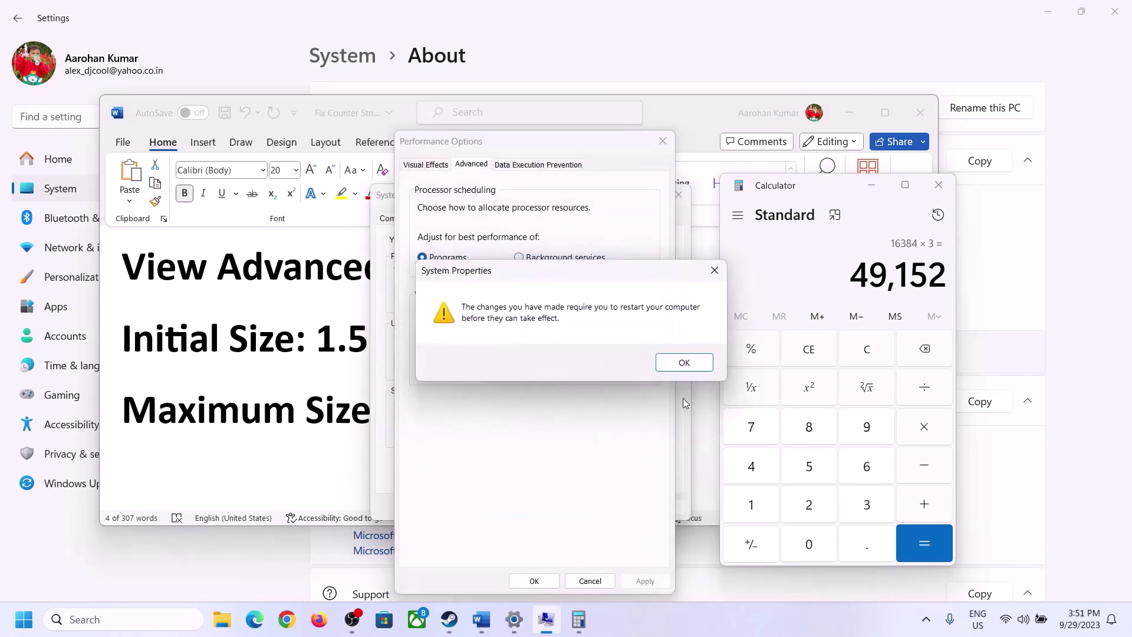
{"action": "left_click", "coordinate": [696, 362]}
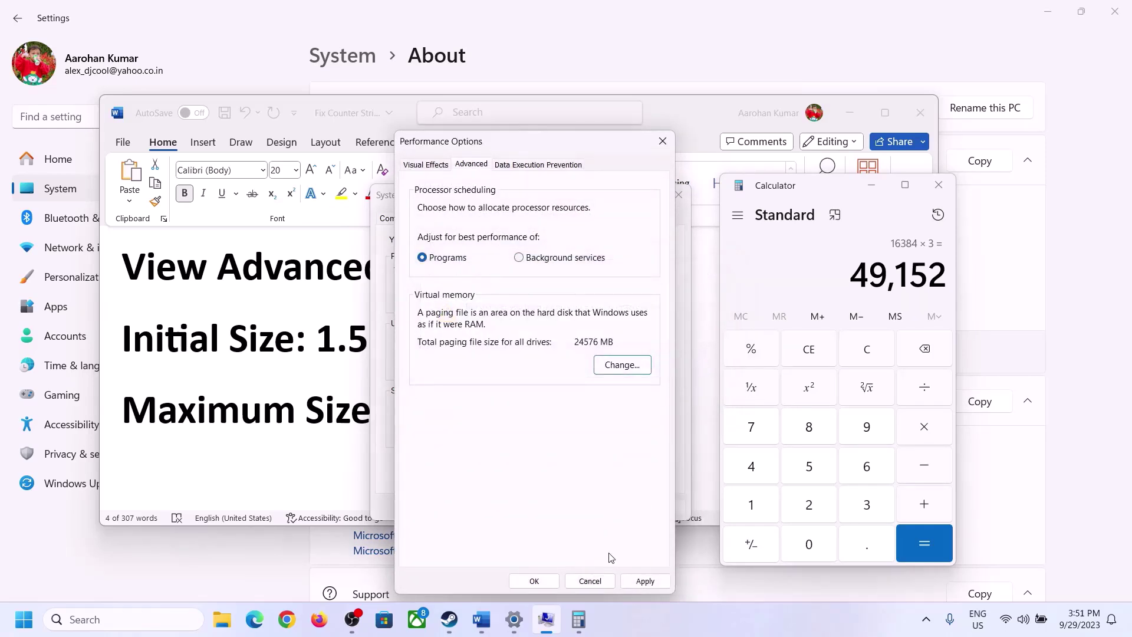
{"action": "left_click", "coordinate": [535, 581]}
{"action": "left_click", "coordinate": [538, 506]}
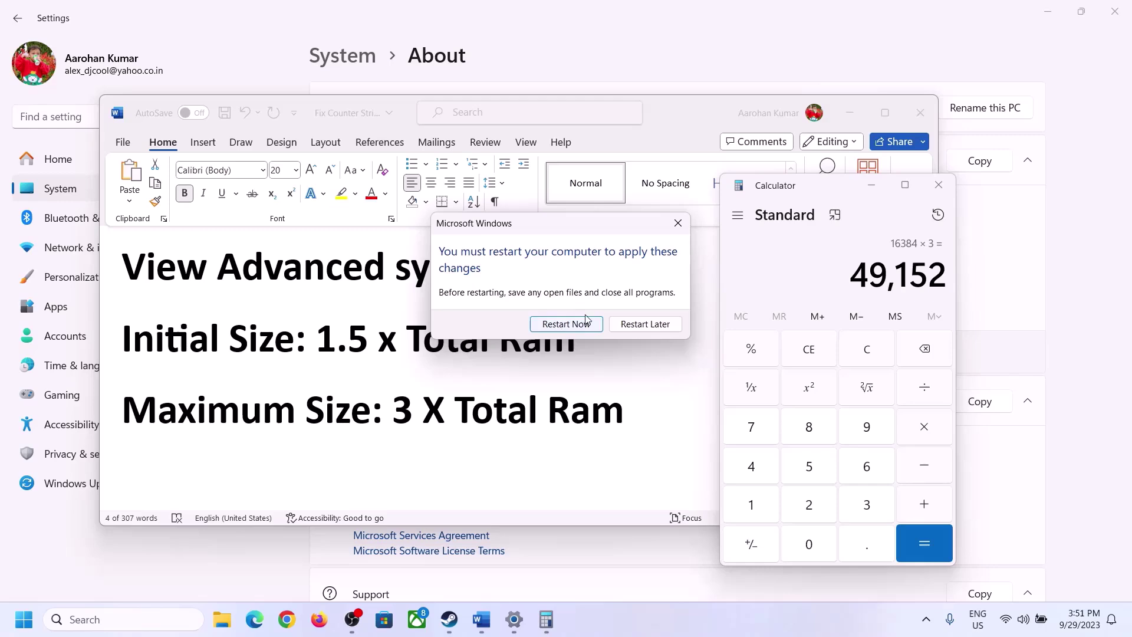
{"action": "left_click", "coordinate": [677, 222]}
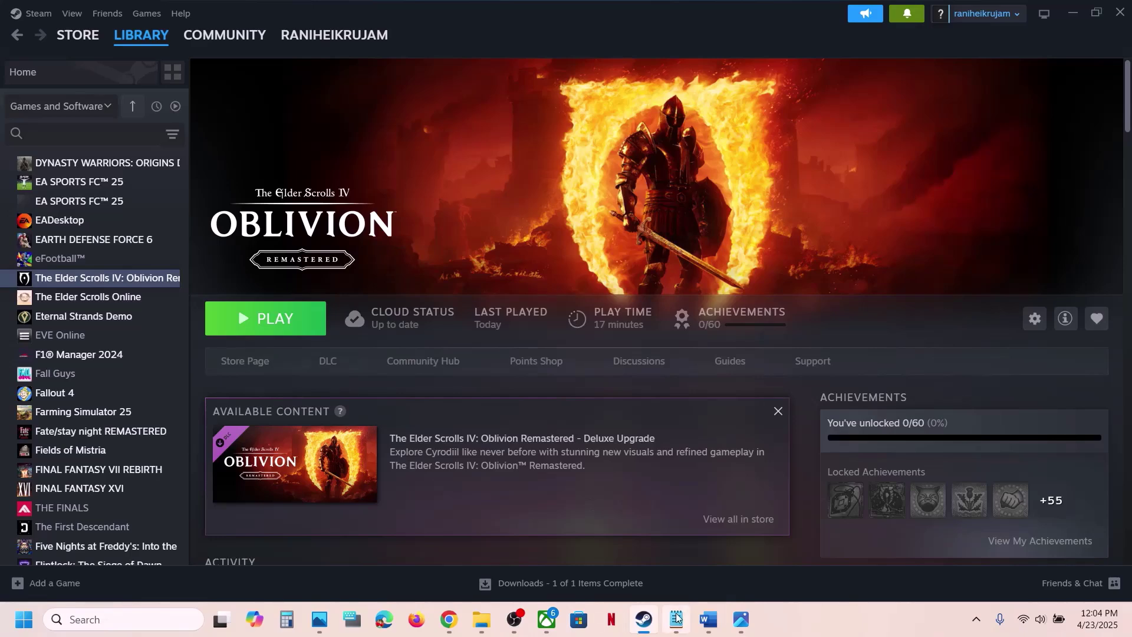
- Switch to the Word troubleshooting notes and examine Step 10 about updating the system BIOS
{"action": "left_click", "coordinate": [708, 620]}
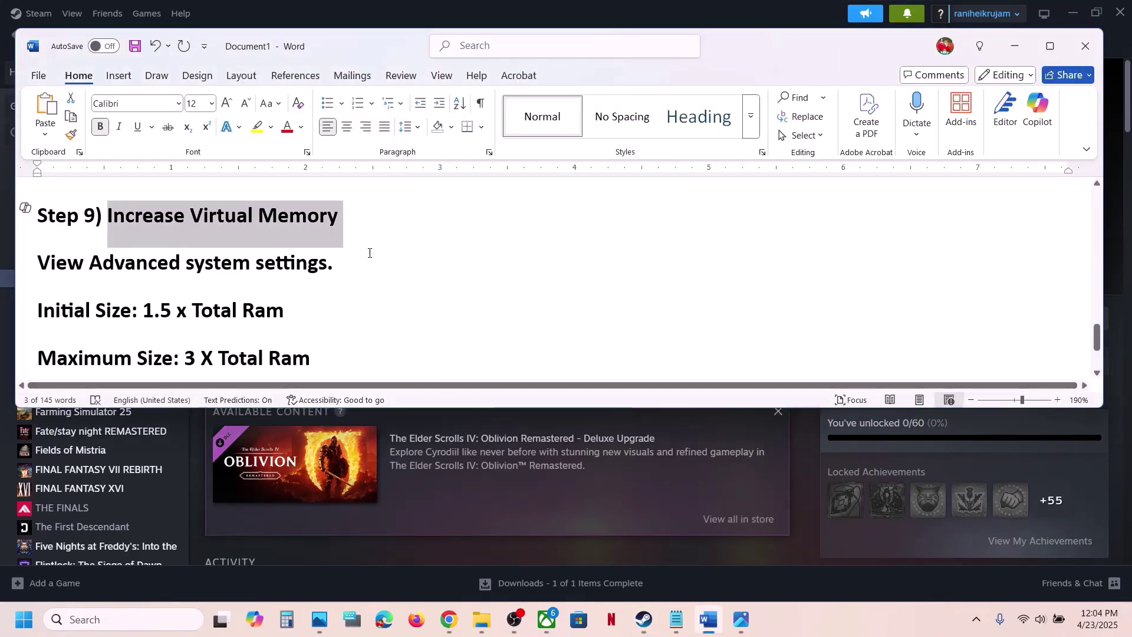
{"action": "scroll", "coordinate": [369, 253], "scroll_direction": "down", "scroll_amount": 2}
{"action": "left_click_drag", "start_coordinate": [119, 336], "coordinate": [397, 328]}
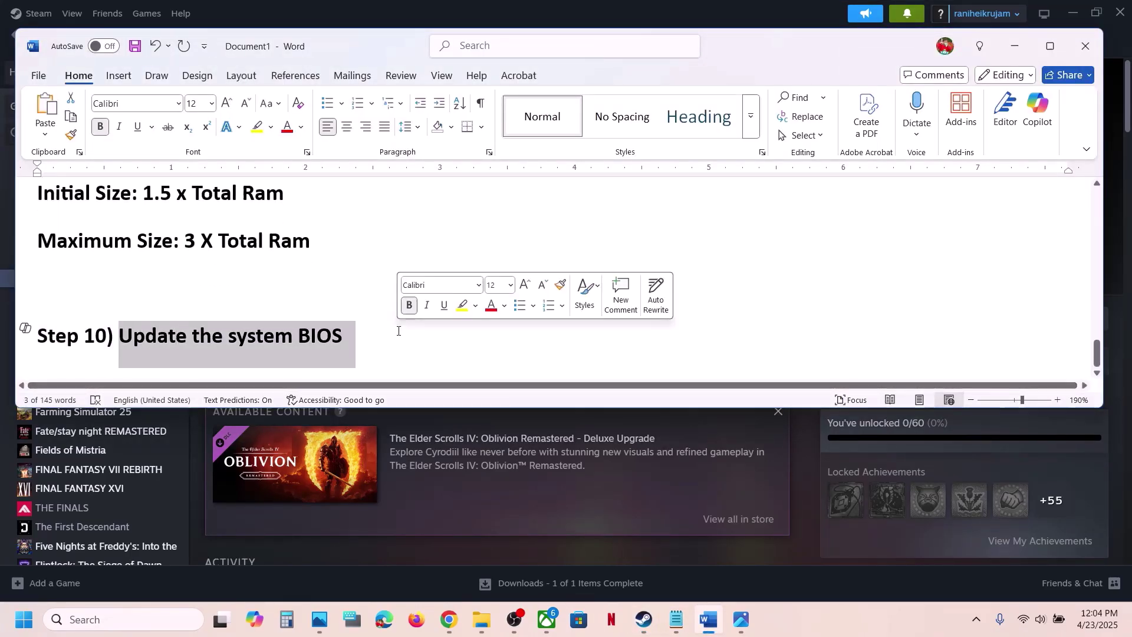
{"action": "left_click", "coordinate": [398, 331]}
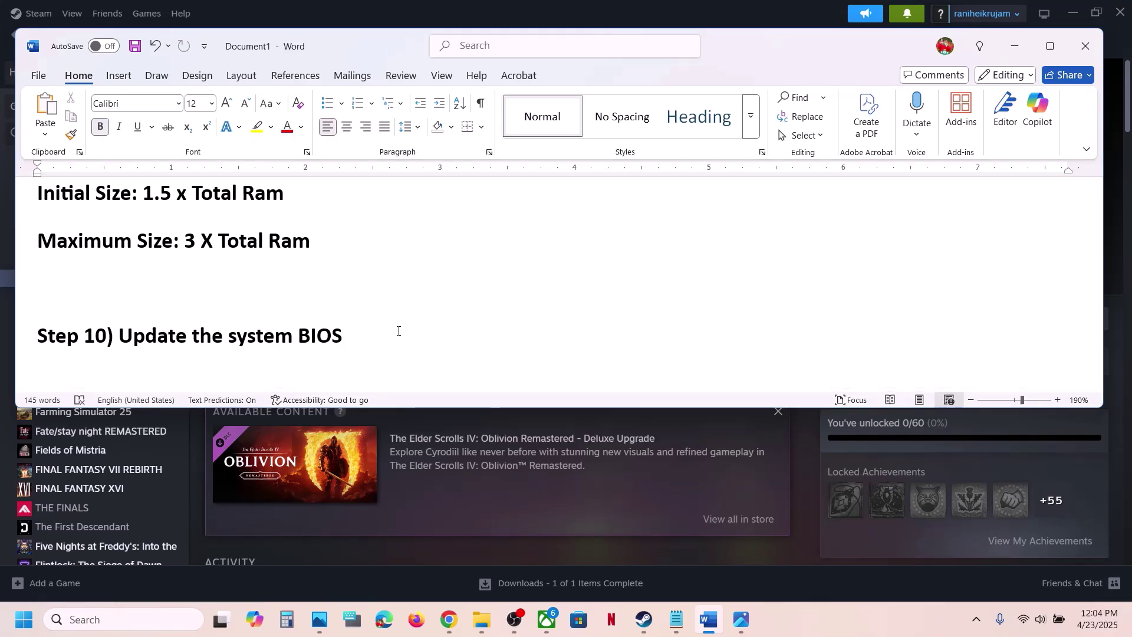
- Check the laptop's battery charge in the Windows quick settings and return to the Word notes
{"action": "left_click", "coordinate": [1042, 619]}
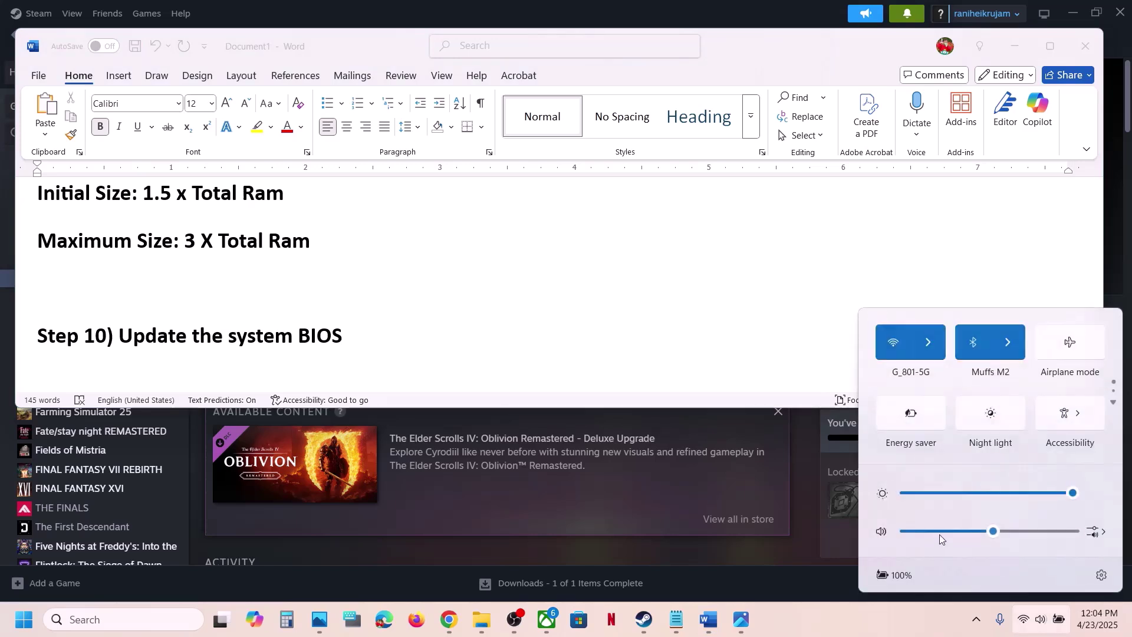
{"action": "mouse_move", "coordinate": [898, 575]}
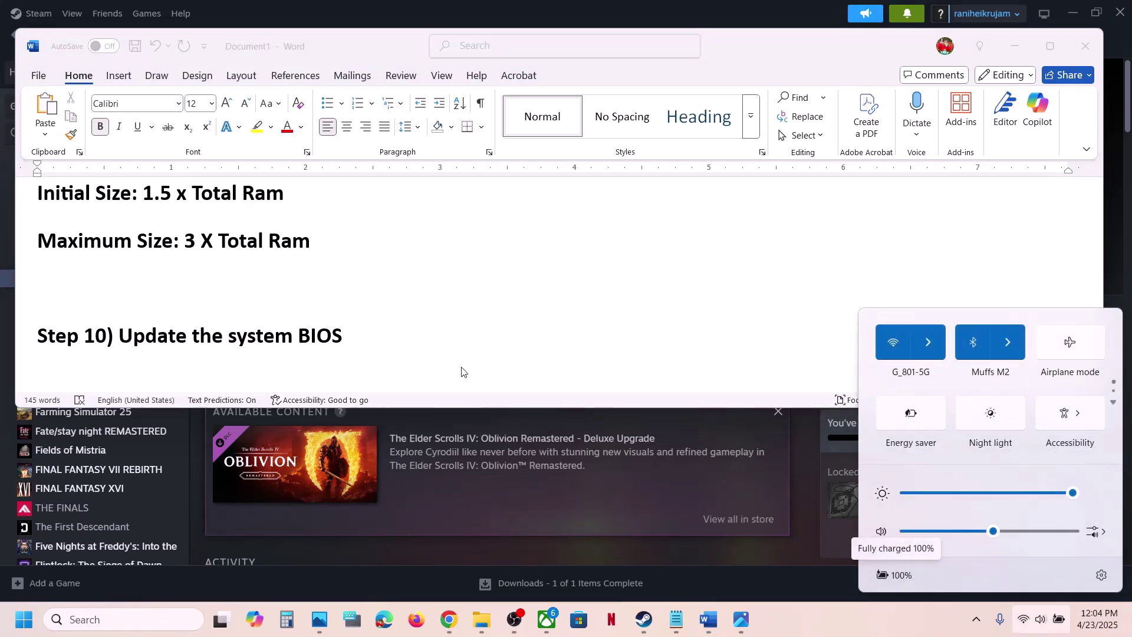
{"action": "left_click", "coordinate": [376, 351]}
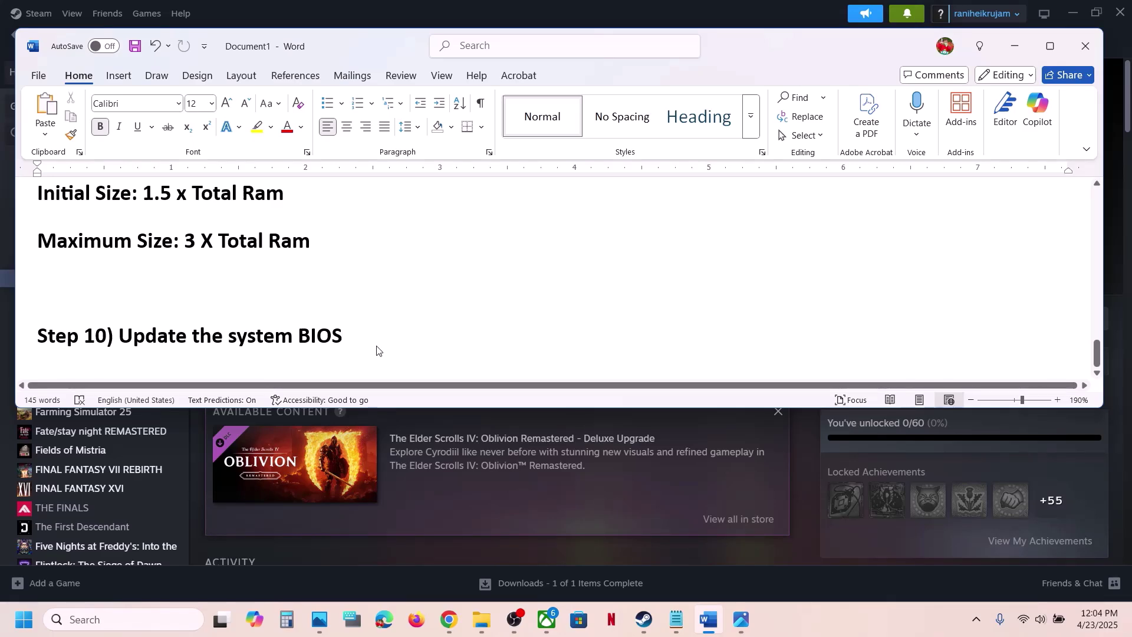
- Return to Steam and view the management options for Oblivion Remastered, including Uninstall, without choosing any
{"action": "left_click", "coordinate": [810, 441]}
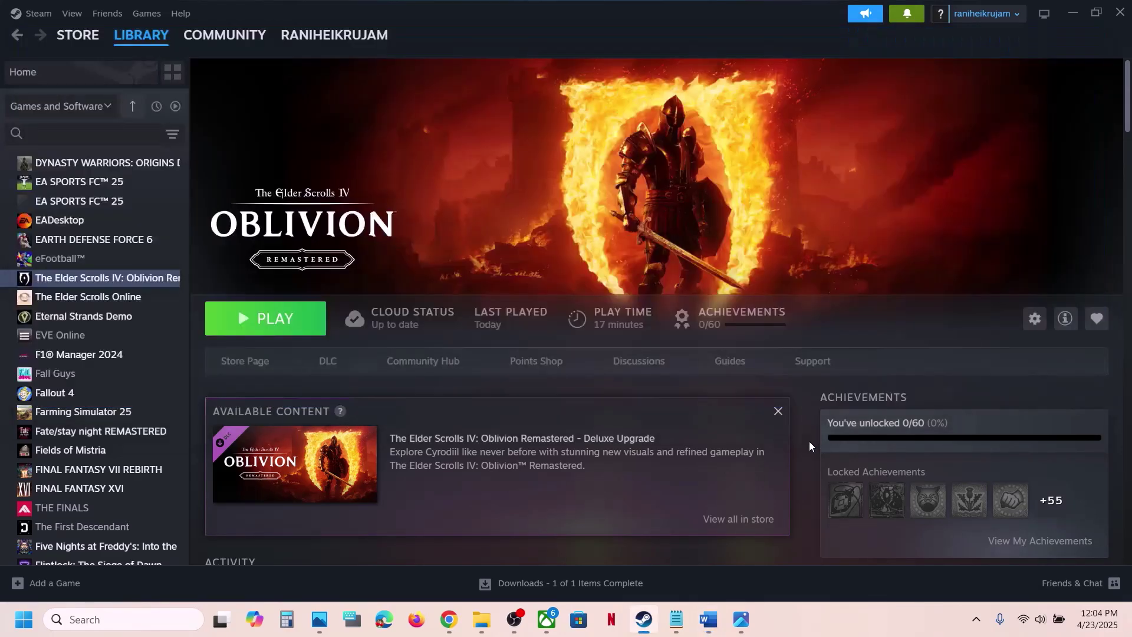
{"action": "right_click", "coordinate": [151, 277]}
{"action": "mouse_move", "coordinate": [224, 365]}
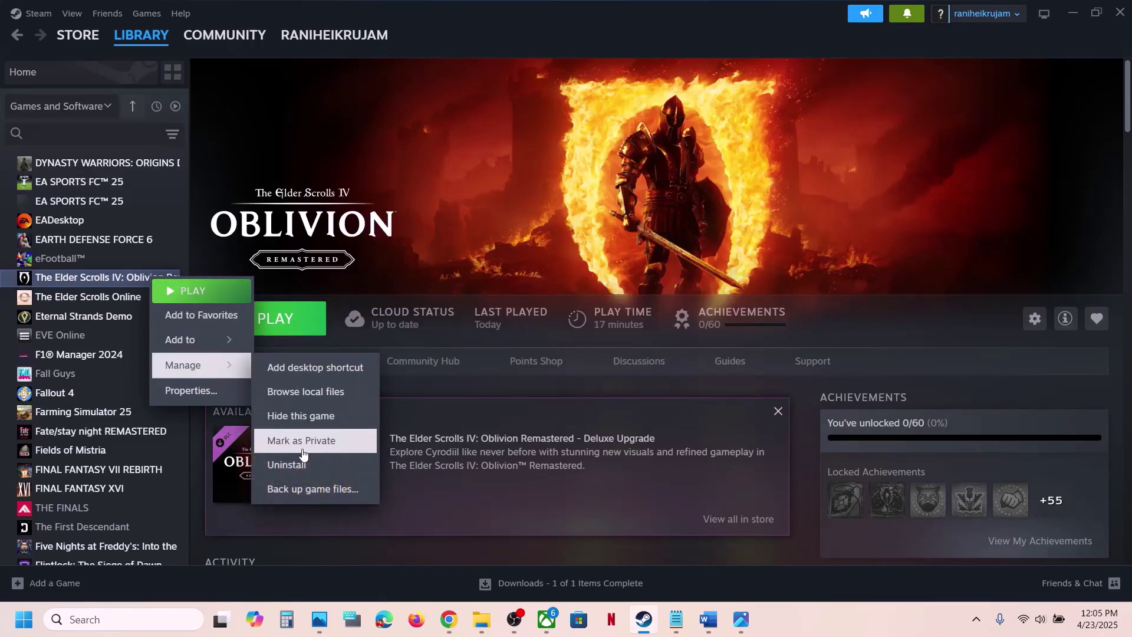
{"action": "left_click", "coordinate": [454, 175]}
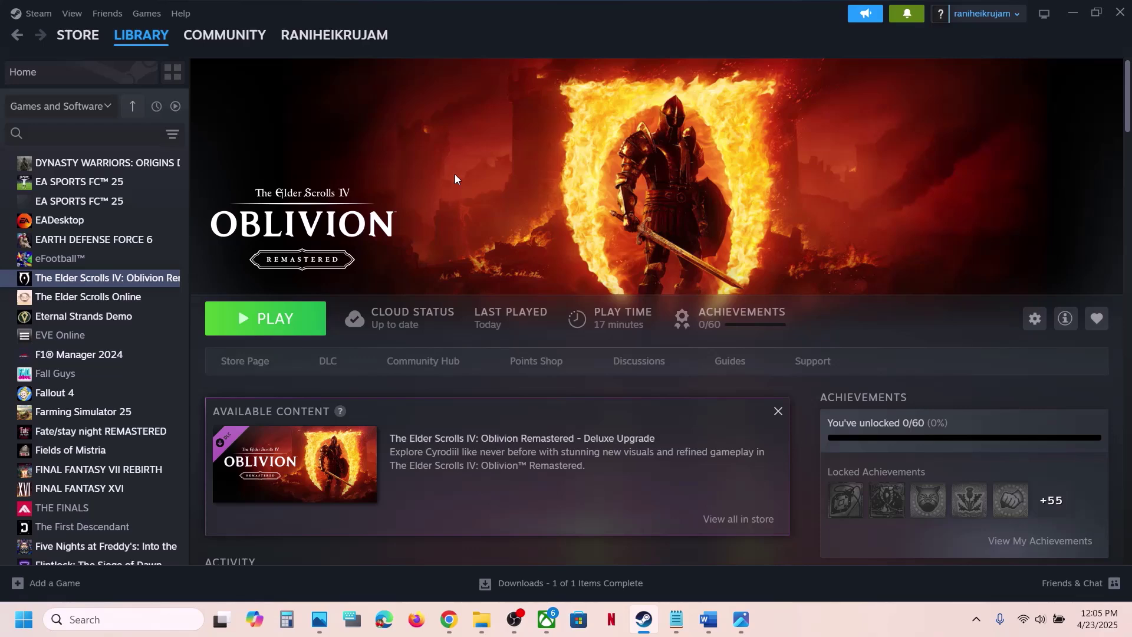
- Check the available drives and their free space under This PC in File Explorer, and minimize its window
{"action": "left_click", "coordinate": [482, 619]}
{"action": "left_click", "coordinate": [44, 355]}
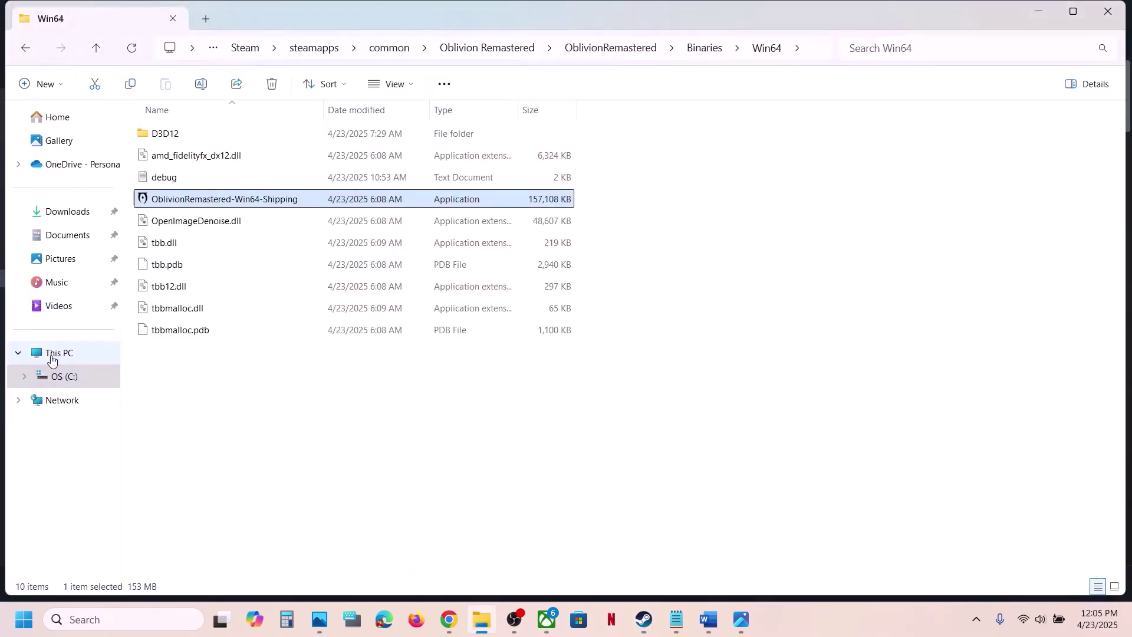
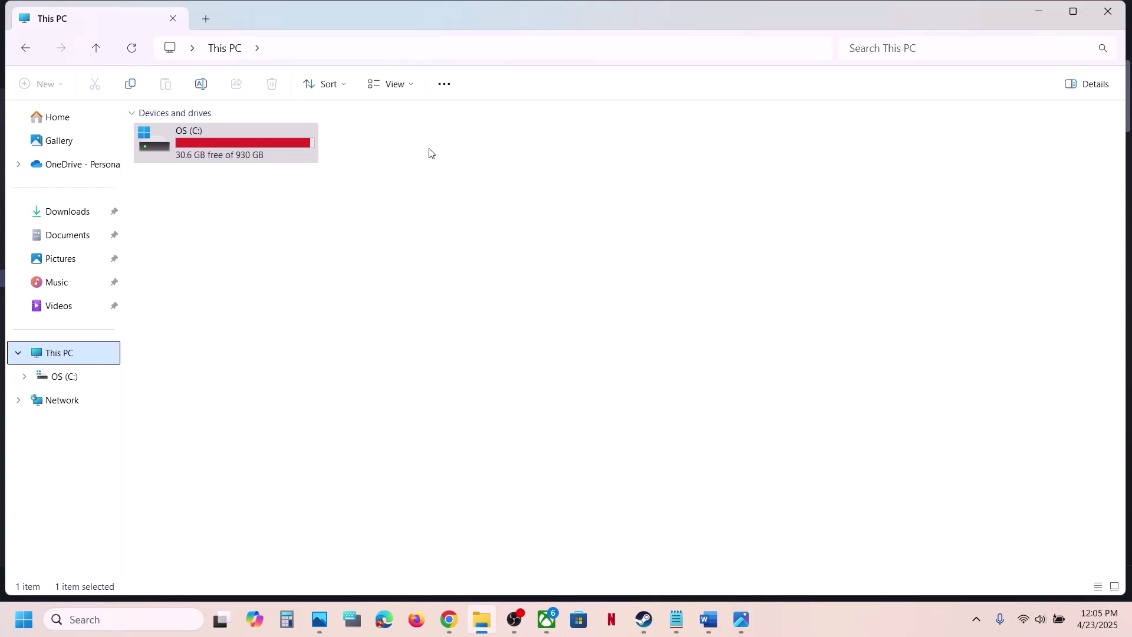
{"action": "left_click", "coordinate": [1038, 12]}
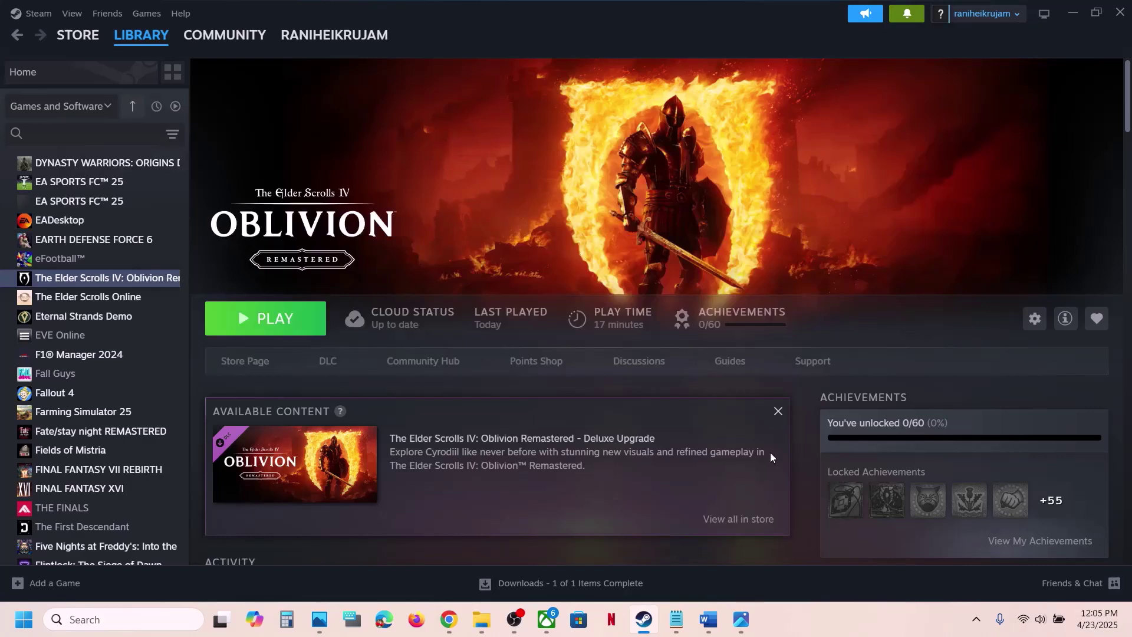
{"action": "left_click", "coordinate": [821, 631]}
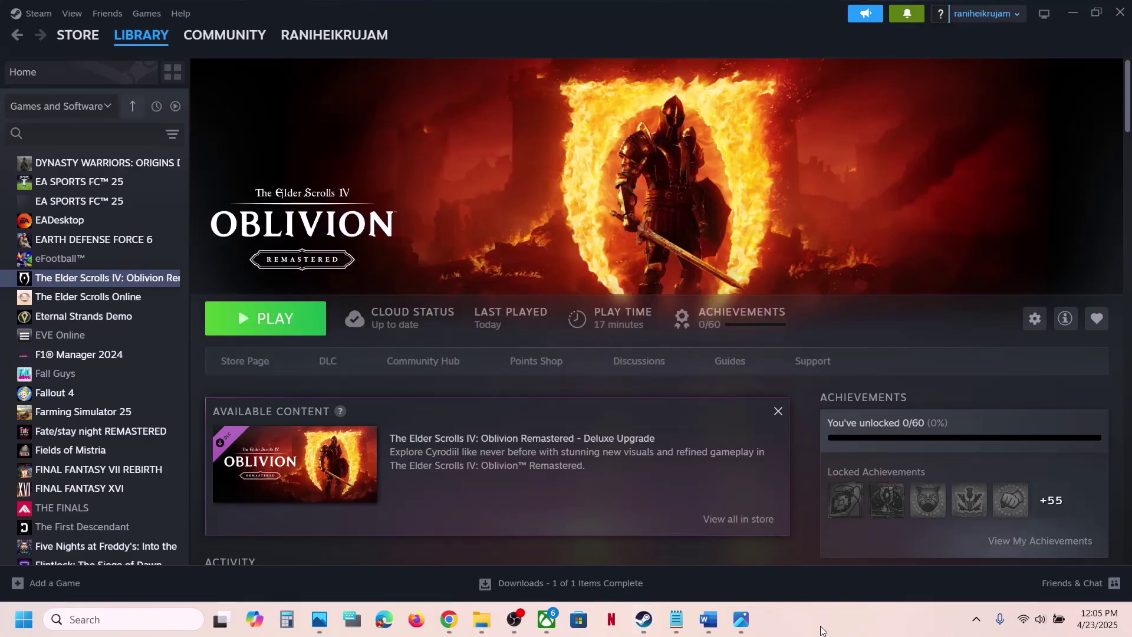